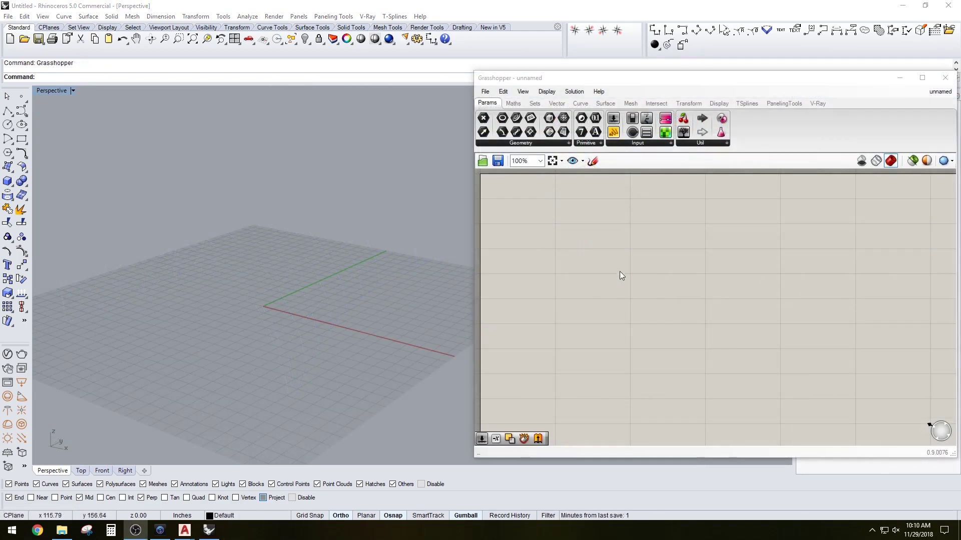
# Add a YZ Plane component to the Grasshopper canvas and place it in the upper part of the canvas.
pyautogui.doubleClick(619, 271)
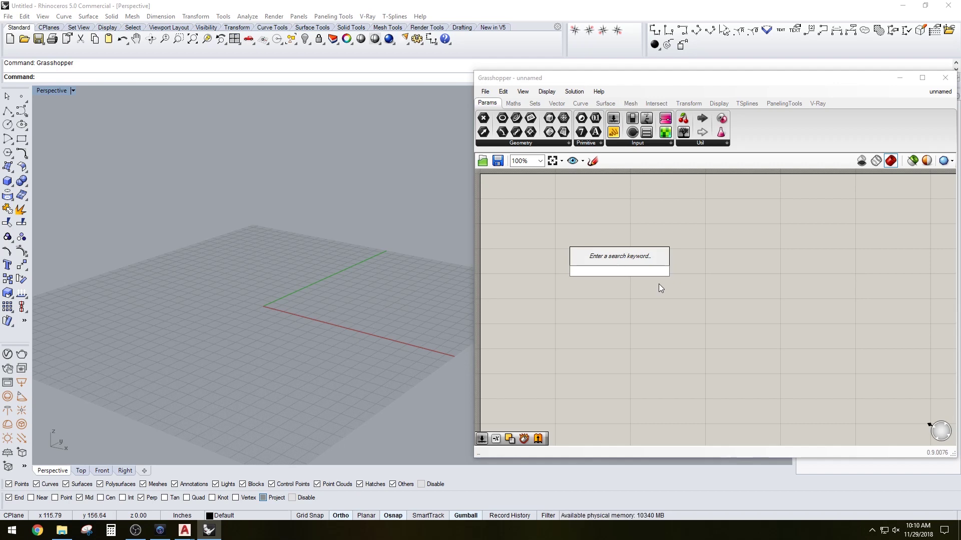
pyautogui.write('Y')
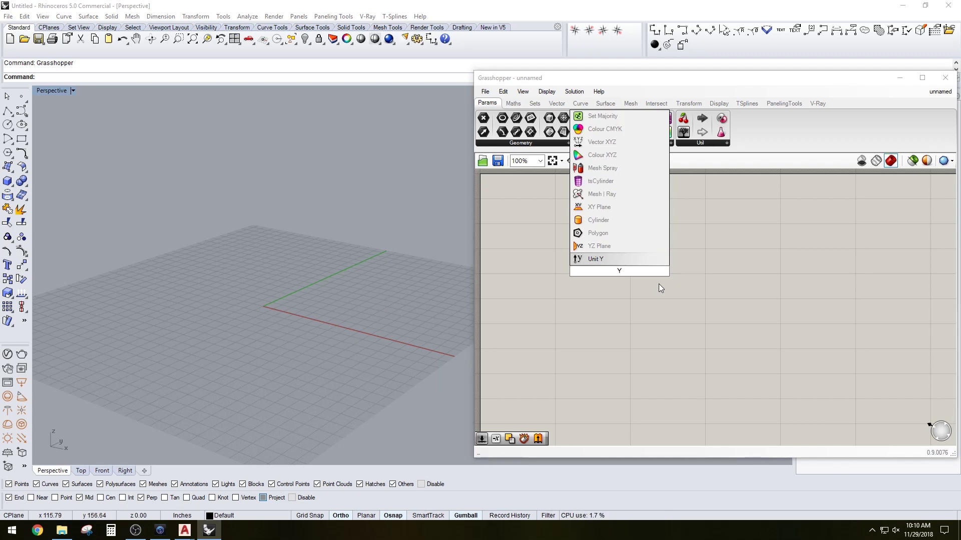
pyautogui.write('Z')
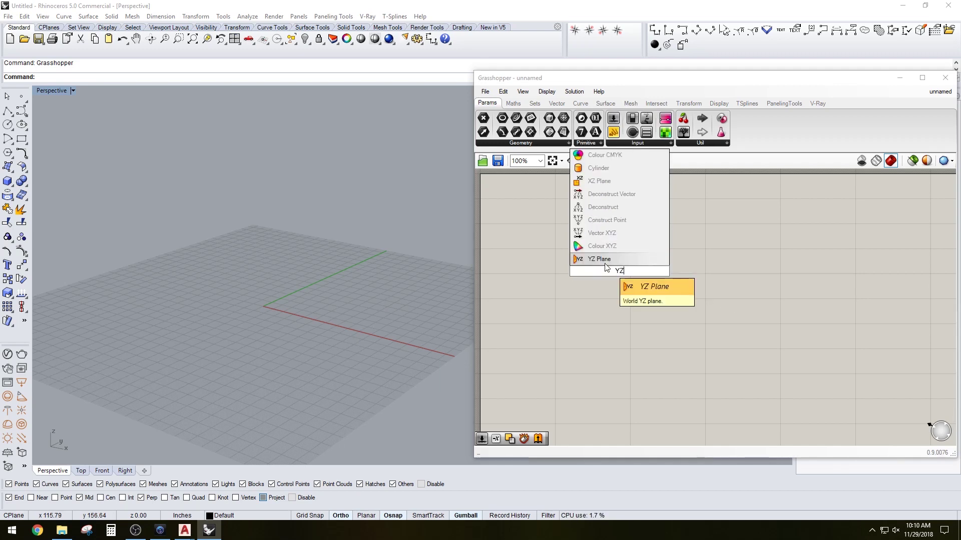
pyautogui.press('Return')
pyautogui.scroll(3, 257, 305)
pyautogui.scroll(-5, 257, 304)
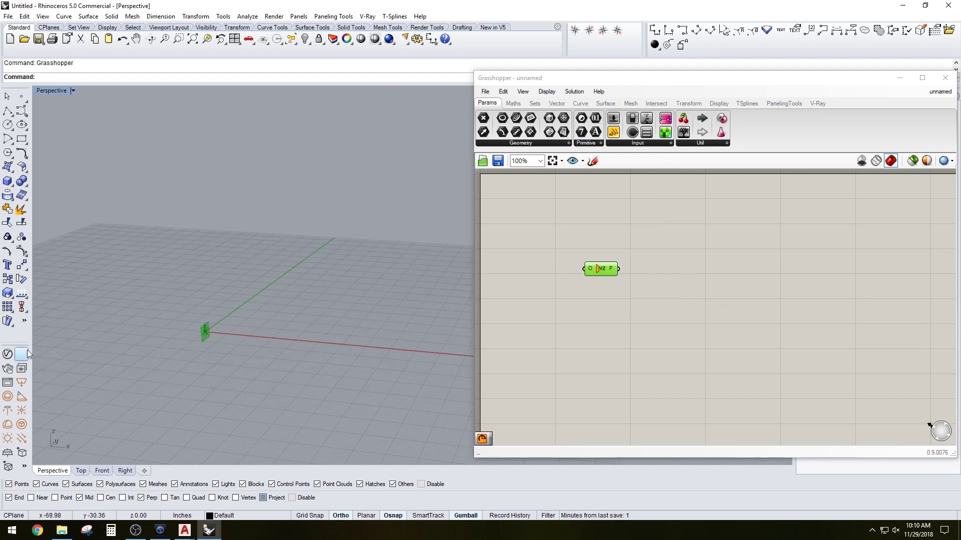
pyautogui.click(600, 270)
pyautogui.moveTo(599, 269); pyautogui.dragTo(574, 264)
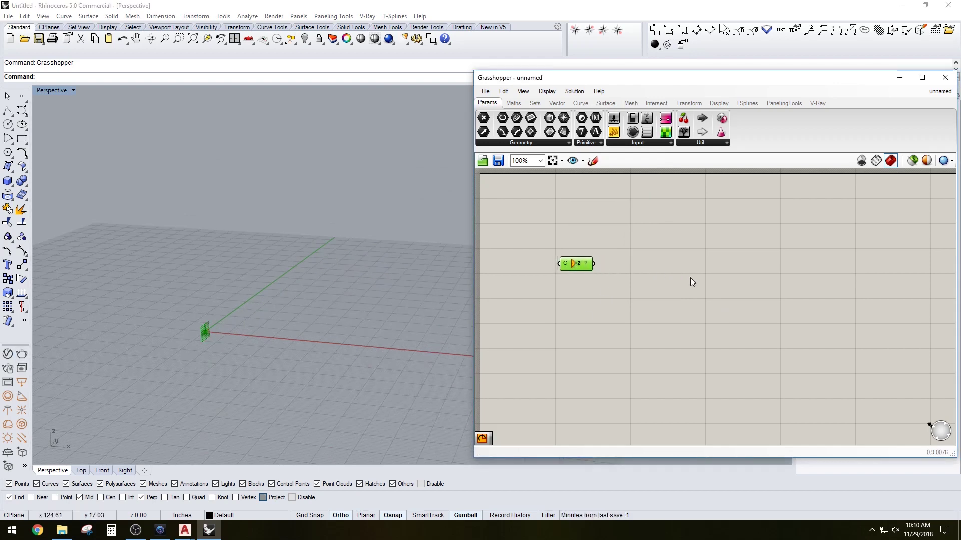
# Add an Arc component beside the YZ Plane and connect the plane output to the arc's plane input.
pyautogui.doubleClick(690, 278)
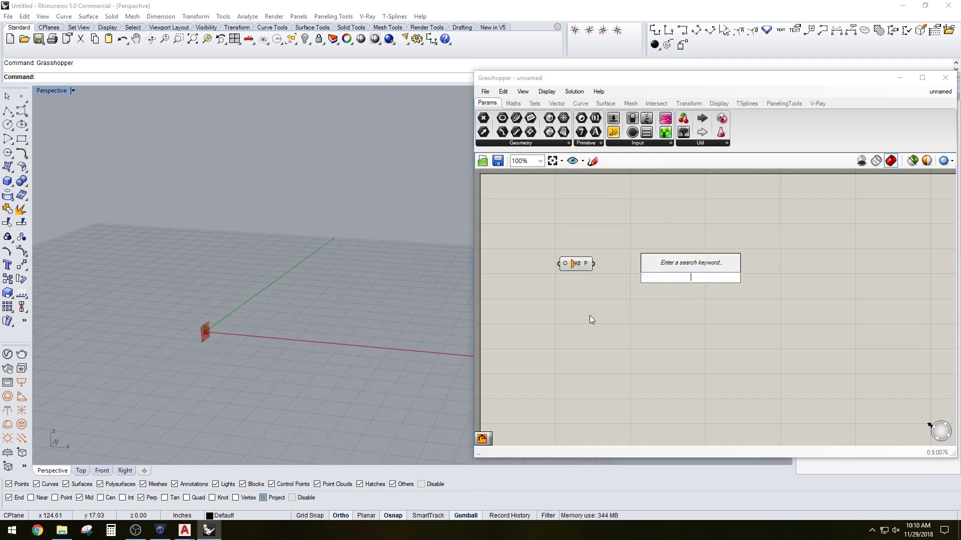
pyautogui.write('AR')
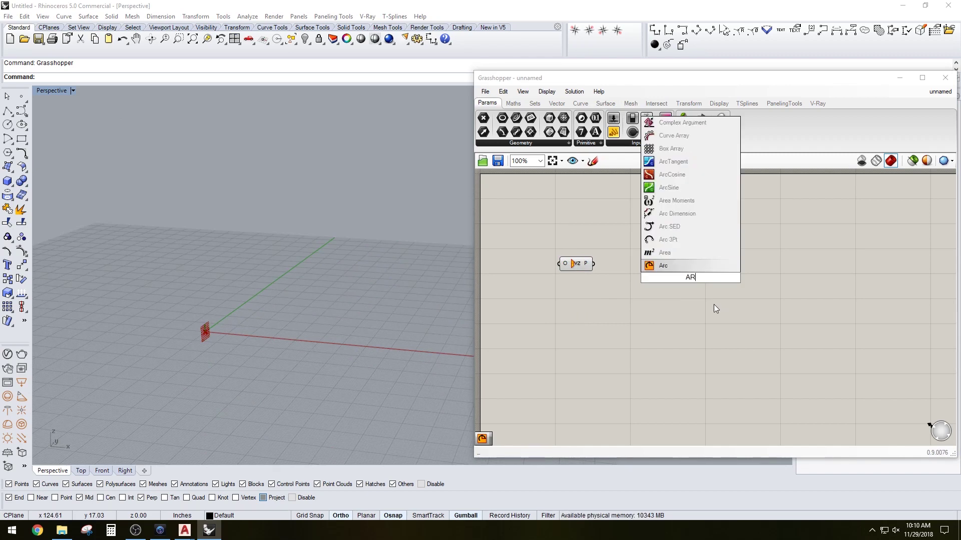
pyautogui.click(689, 265)
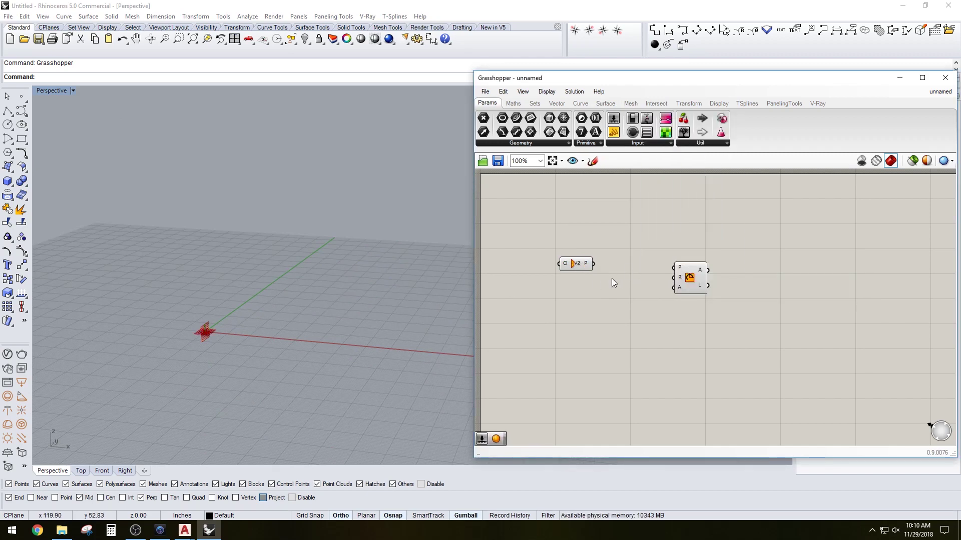
pyautogui.click(687, 268)
pyautogui.scroll(8, 171, 338)
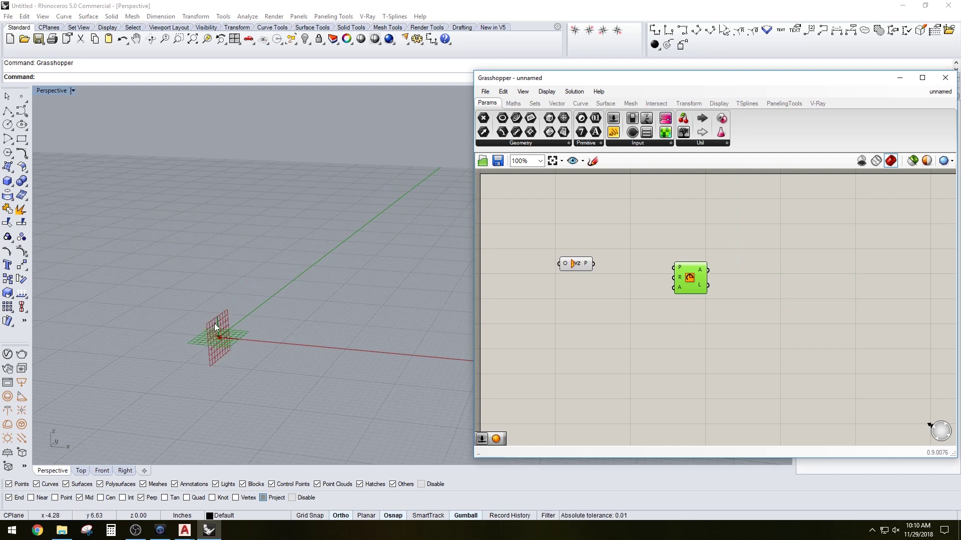
pyautogui.moveTo(594, 263); pyautogui.dragTo(619, 296)
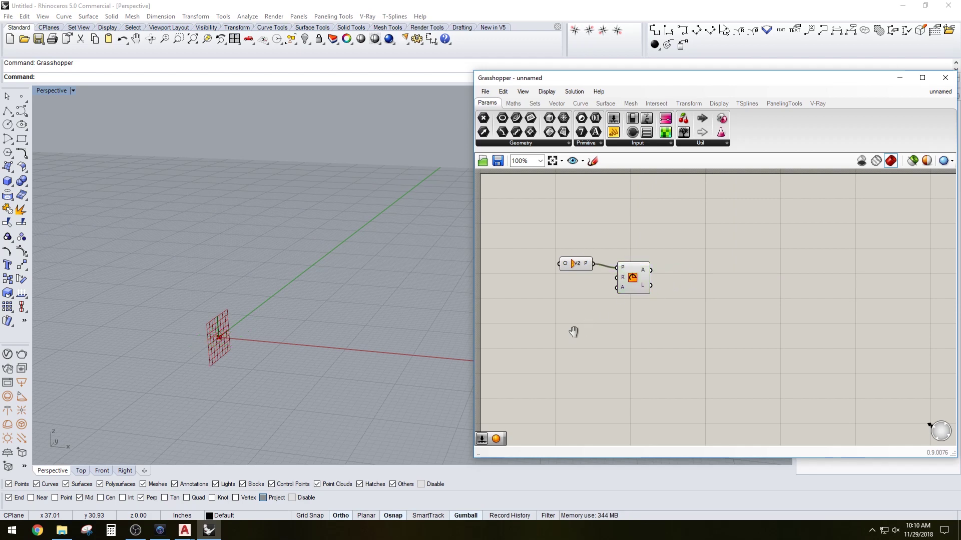
# Create a number slider with value 120 and connect it to the Arc component's radius input.
pyautogui.moveTo(538, 318); pyautogui.dragTo(632, 317, button='right')
pyautogui.doubleClick(632, 318)
pyautogui.write('120')
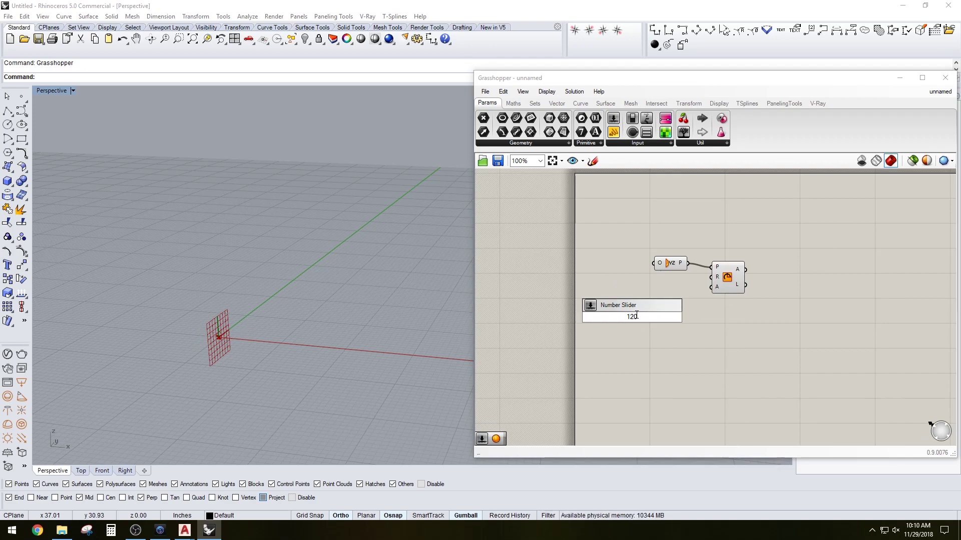
pyautogui.press('Return')
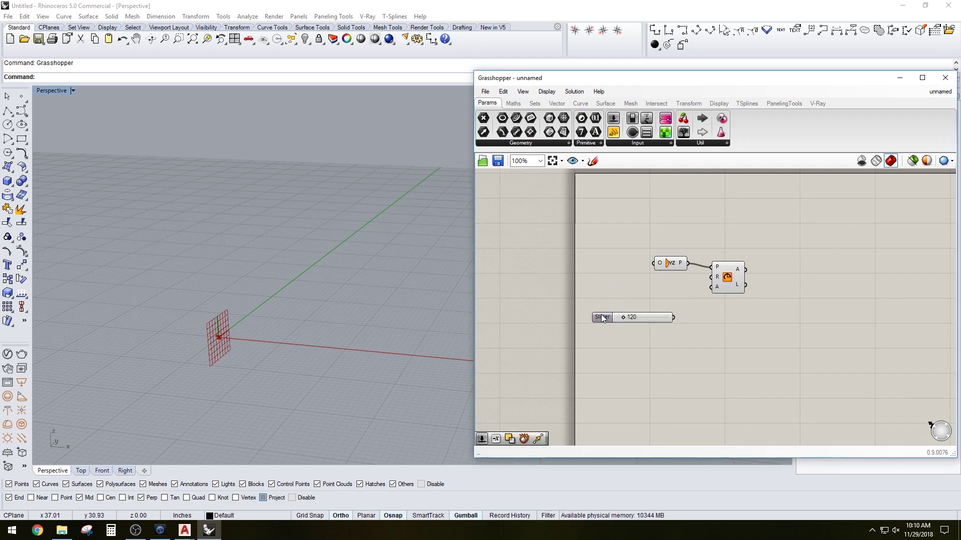
pyautogui.moveTo(602, 317); pyautogui.dragTo(580, 286)
pyautogui.moveTo(653, 288); pyautogui.dragTo(711, 277)
pyautogui.scroll(-5, 323, 185)
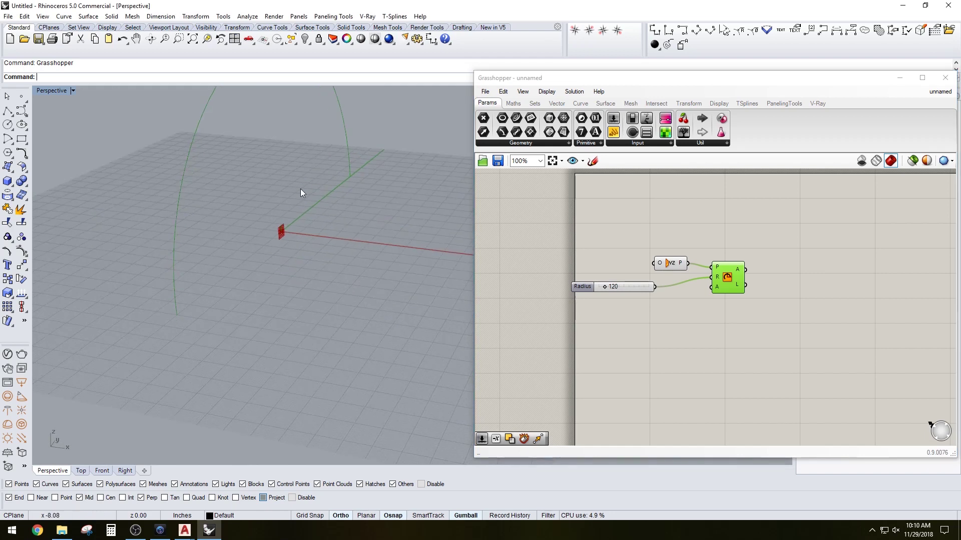
# Arrange the Arc component and its Radius slider more closely around the YZ Plane component.
pyautogui.click(737, 303)
pyautogui.moveTo(724, 277); pyautogui.dragTo(715, 273)
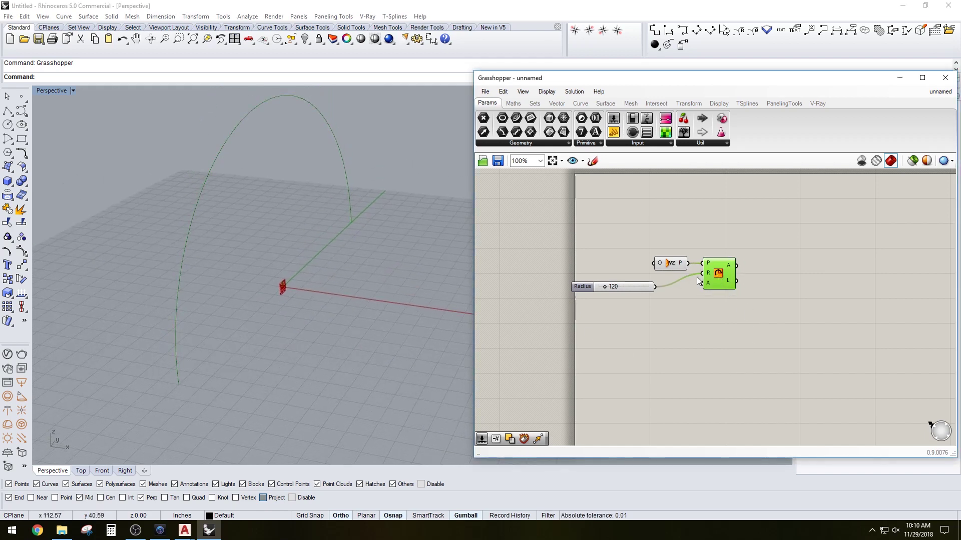
pyautogui.moveTo(583, 286); pyautogui.dragTo(607, 282)
pyautogui.scroll(-4, 334, 256)
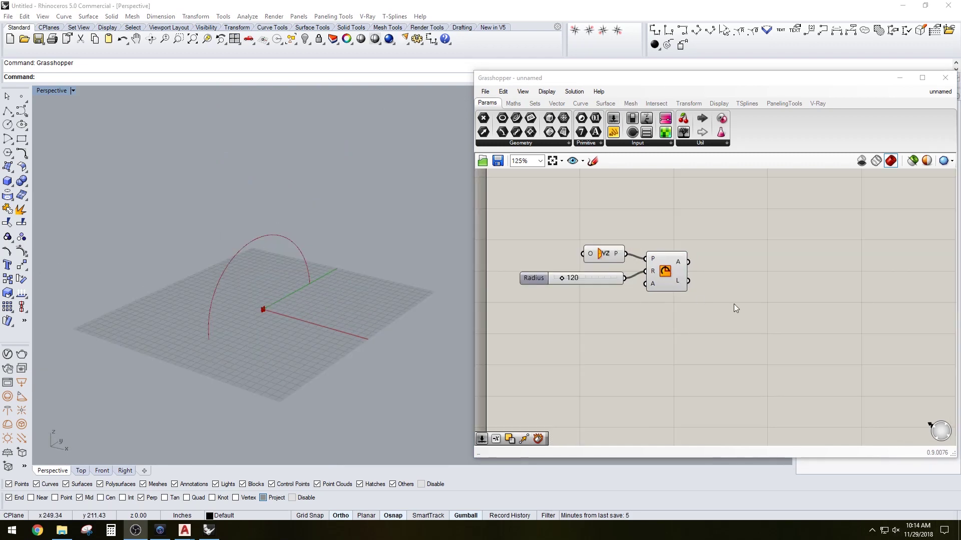
# Add a second Arc component below the first and duplicate the Radius slider beneath the original.
pyautogui.doubleClick(769, 276)
pyautogui.write('ARC')
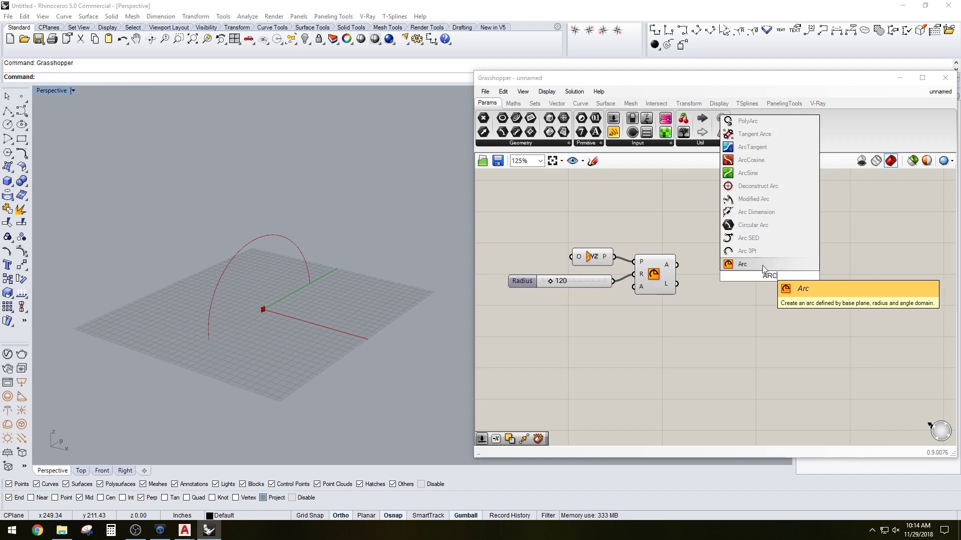
pyautogui.click(762, 266)
pyautogui.moveTo(761, 270); pyautogui.dragTo(751, 322)
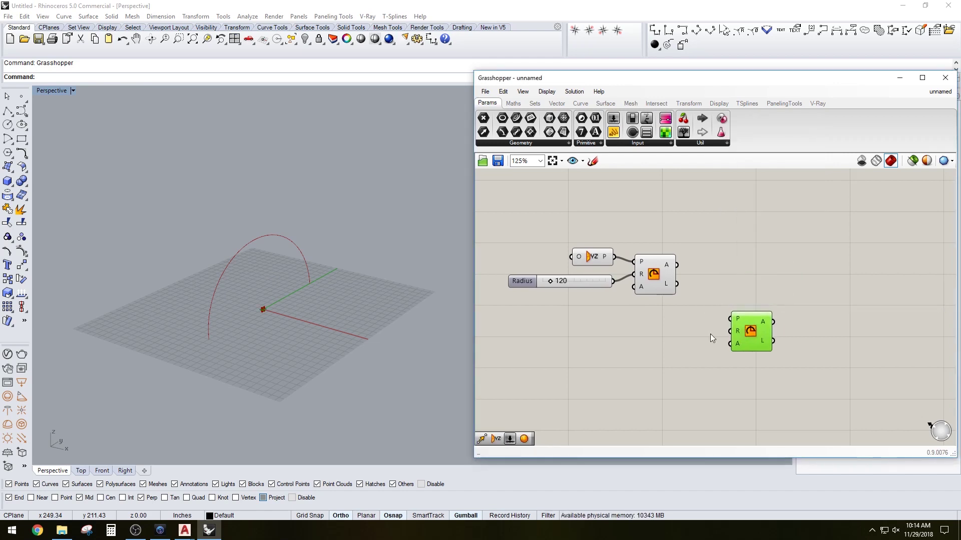
pyautogui.click(524, 287)
pyautogui.keyDown('alt'); pyautogui.moveTo(517, 287); pyautogui.dragTo(513, 321); pyautogui.keyUp('alt')
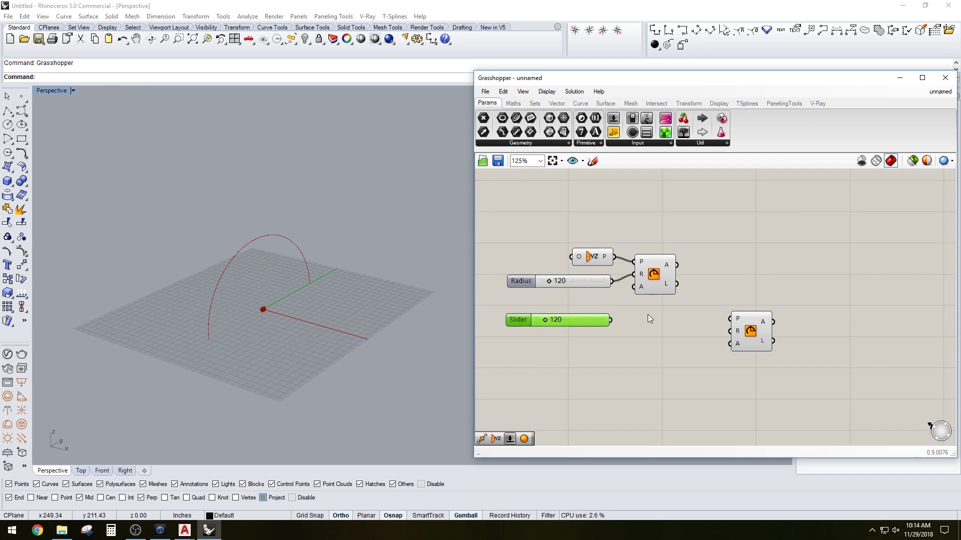
# Move the second Arc component and the copied slider together further down, clear of the first arc group.
pyautogui.moveTo(751, 333); pyautogui.dragTo(749, 326)
pyautogui.scroll(2, 654, 329)
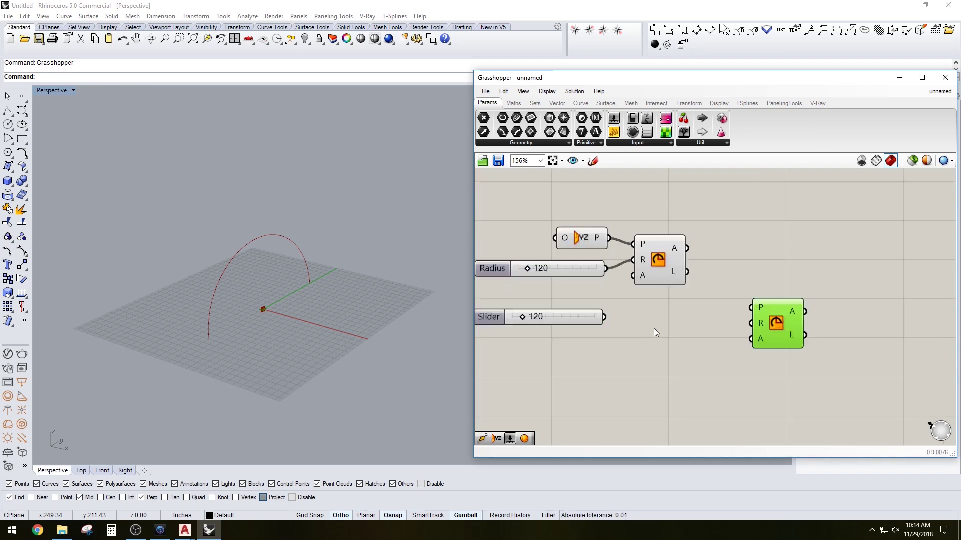
pyautogui.click(779, 413)
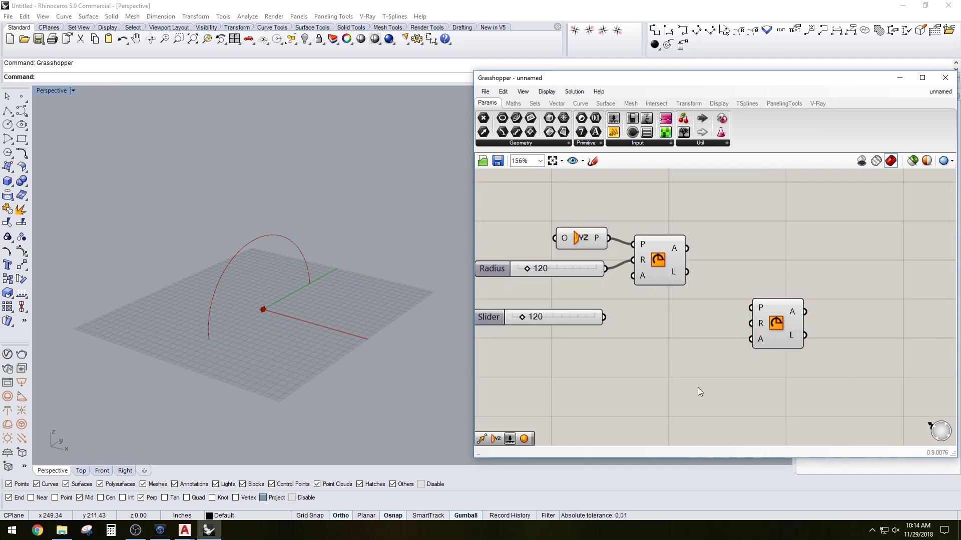
pyautogui.moveTo(811, 375); pyautogui.dragTo(567, 313)
pyautogui.moveTo(782, 329); pyautogui.dragTo(793, 355)
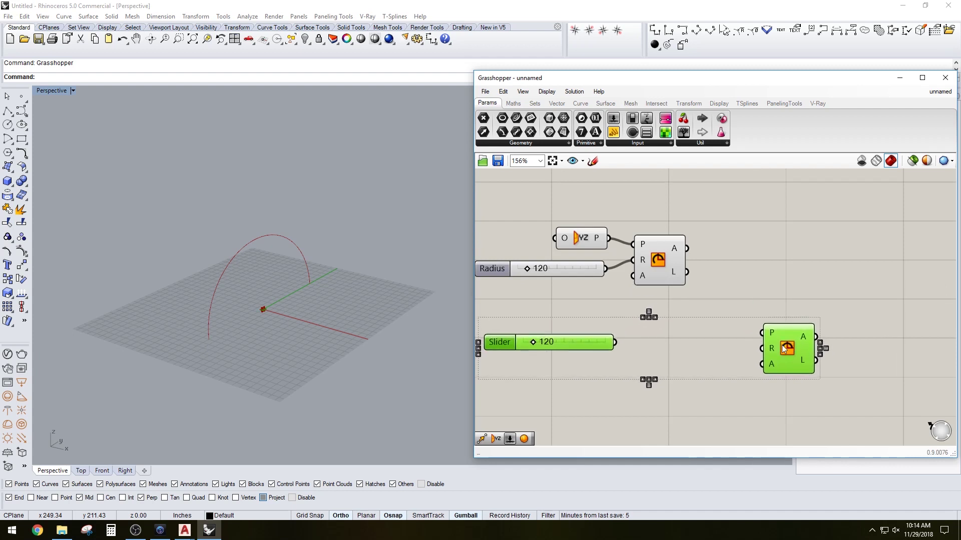
pyautogui.click(695, 350)
# Connect the YZ Plane and the copied slider to the second Arc's plane and radius inputs, and set its radius to 210.
pyautogui.moveTo(611, 242); pyautogui.dragTo(762, 326)
pyautogui.moveTo(620, 345); pyautogui.dragTo(736, 335)
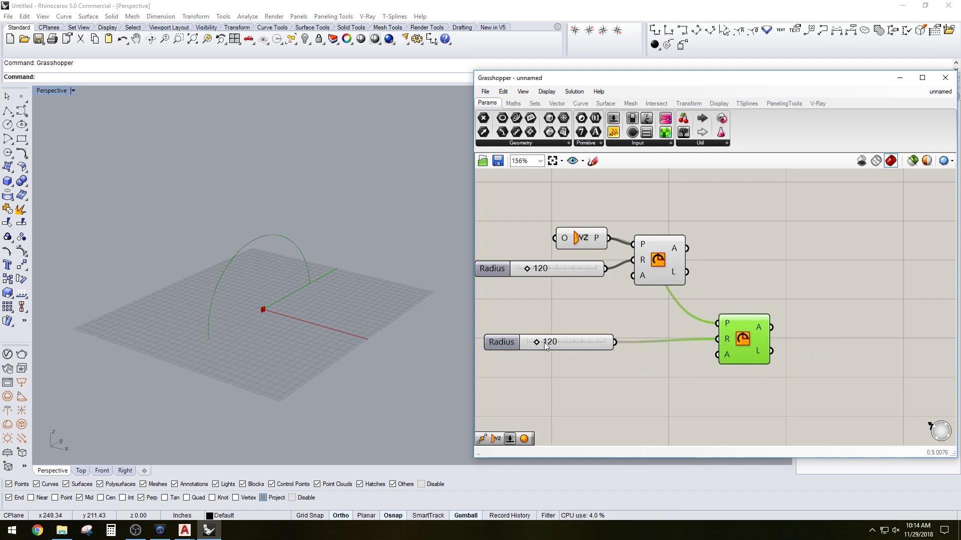
pyautogui.moveTo(538, 343); pyautogui.dragTo(545, 343)
pyautogui.click(635, 392)
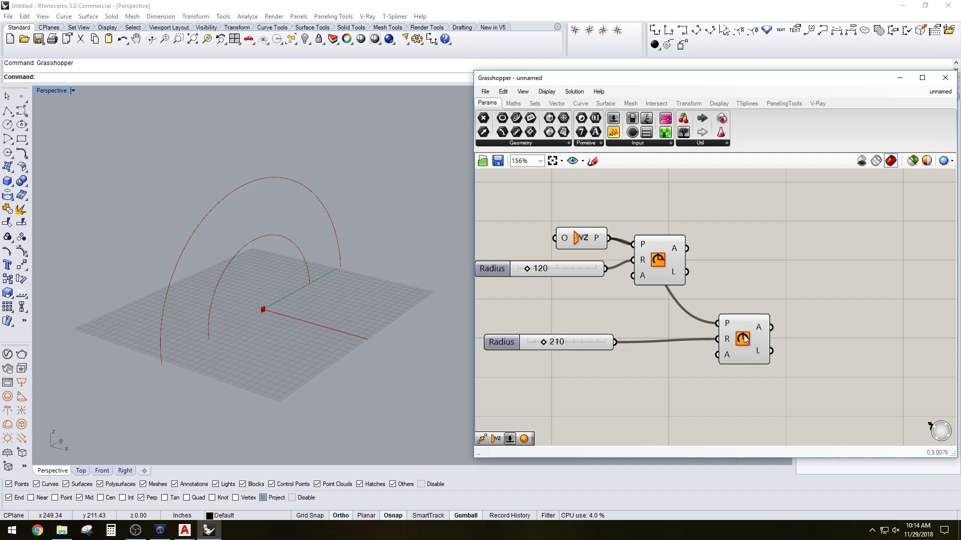
# Arrange the second Arc component and its Radius slider neatly below the first arc group.
pyautogui.moveTo(744, 339); pyautogui.dragTo(702, 334)
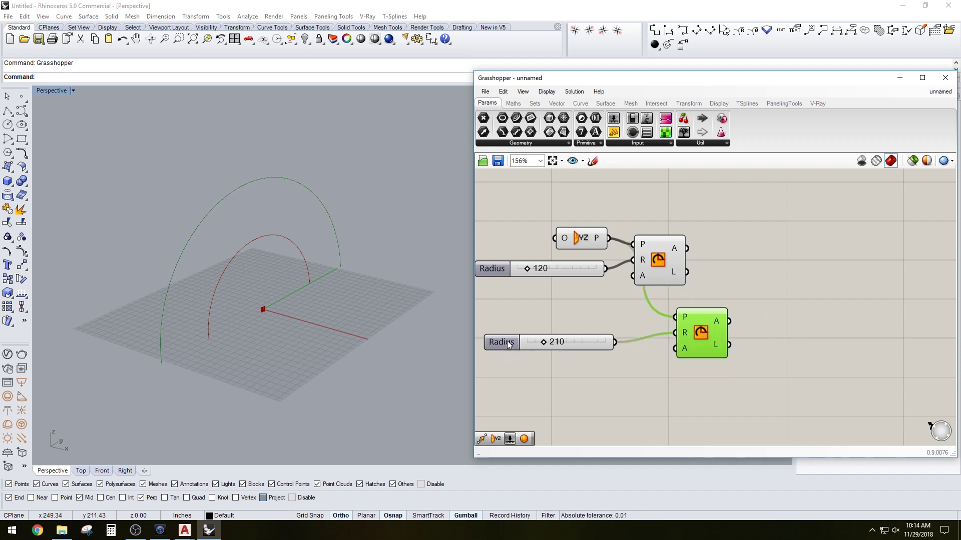
pyautogui.moveTo(507, 341); pyautogui.dragTo(498, 338)
pyautogui.moveTo(582, 394); pyautogui.dragTo(649, 370, button='right')
pyautogui.moveTo(774, 299); pyautogui.dragTo(751, 304)
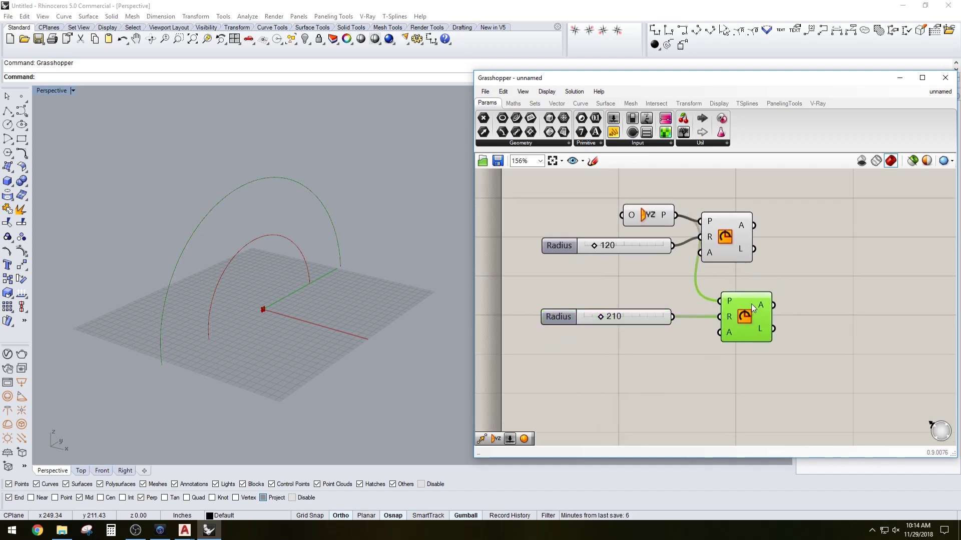
pyautogui.click(627, 367)
pyautogui.moveTo(716, 354); pyautogui.dragTo(658, 367, button='right')
pyautogui.click(659, 255)
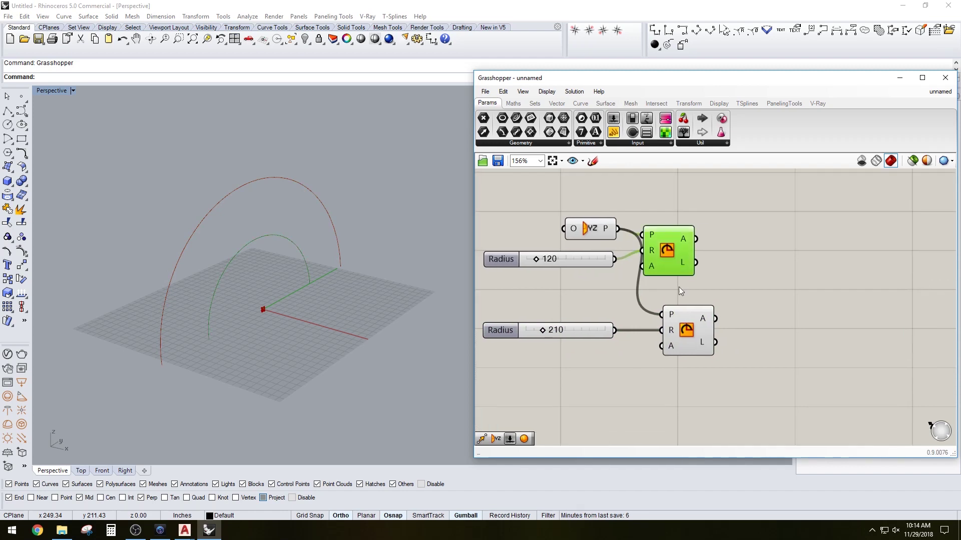
pyautogui.click(705, 328)
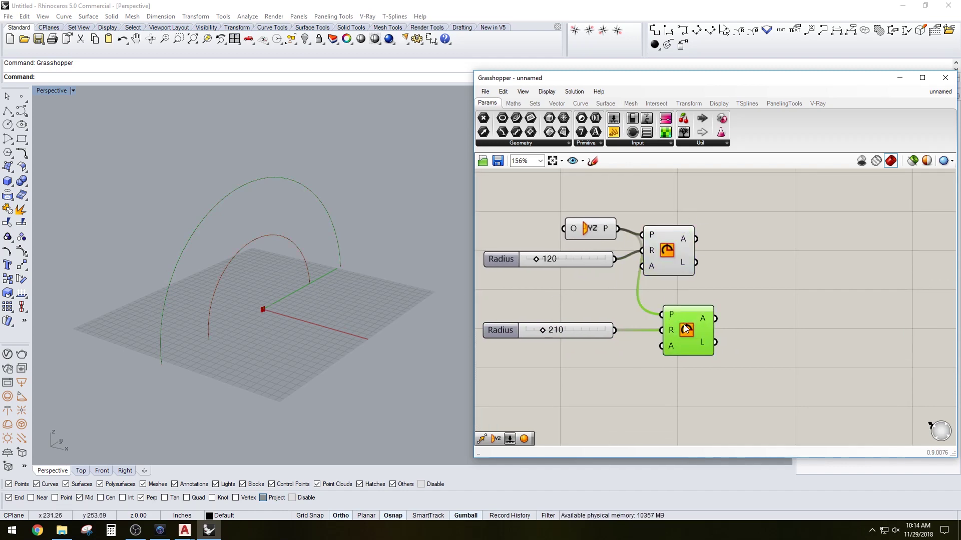
pyautogui.click(771, 331)
pyautogui.moveTo(806, 347); pyautogui.dragTo(769, 351, button='right')
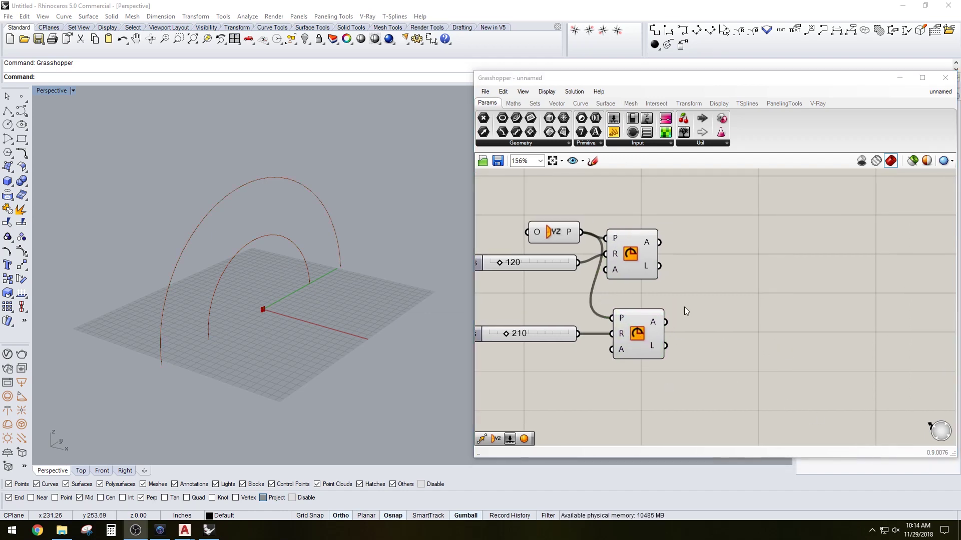
# Add a Move component beside the arcs and connect the second Arc's arc output to its geometry input.
pyautogui.doubleClick(751, 266)
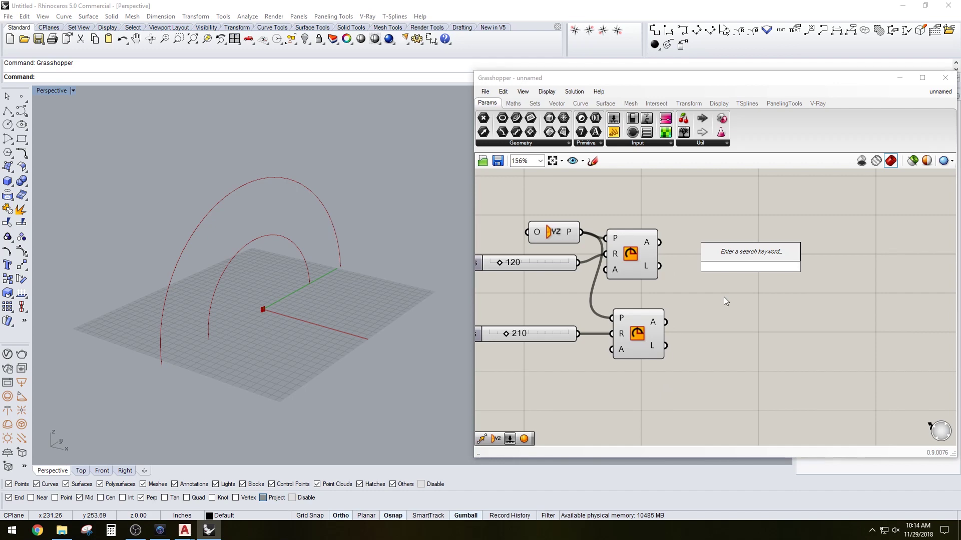
pyautogui.write('MOVE')
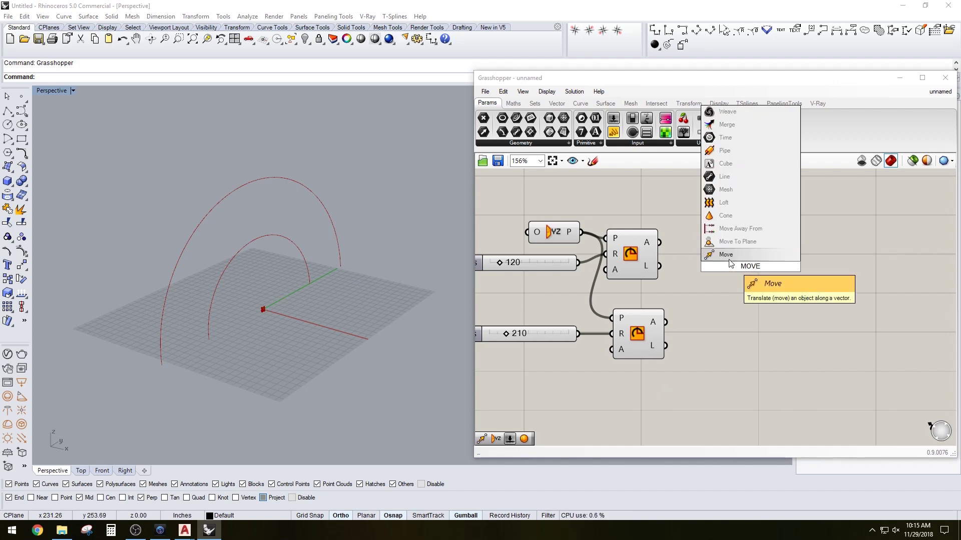
pyautogui.click(729, 257)
pyautogui.moveTo(745, 272); pyautogui.dragTo(723, 315)
pyautogui.click(626, 340)
pyautogui.moveTo(746, 321); pyautogui.dragTo(785, 297)
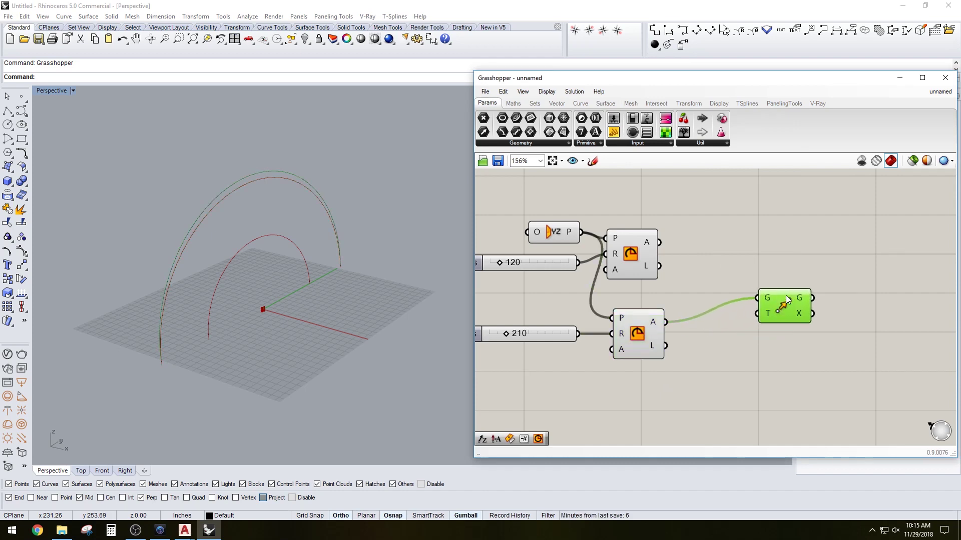
# Reposition the Move component slightly higher on the canvas, level with the space between the two Arc components.
pyautogui.click(755, 244)
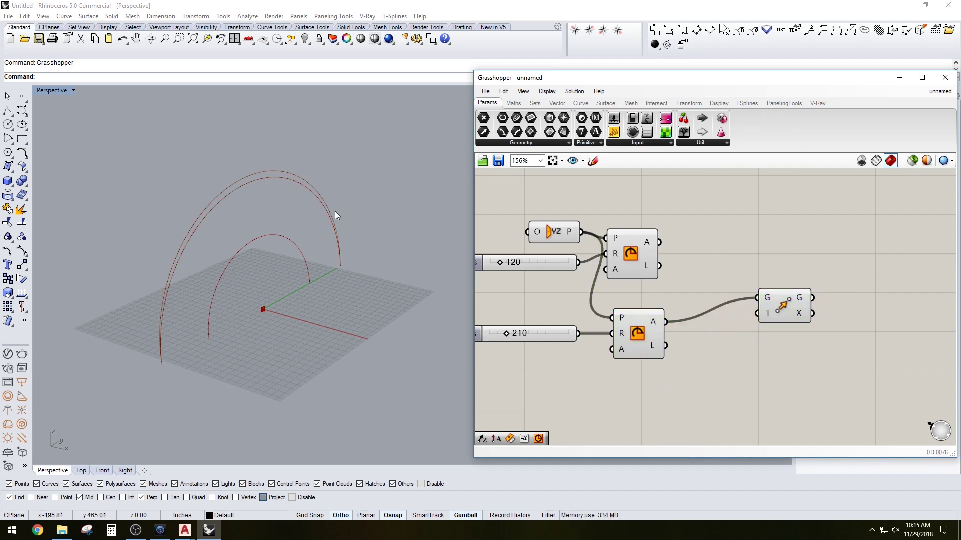
pyautogui.click(774, 298)
pyautogui.moveTo(262, 273); pyautogui.dragTo(256, 281, button='right')
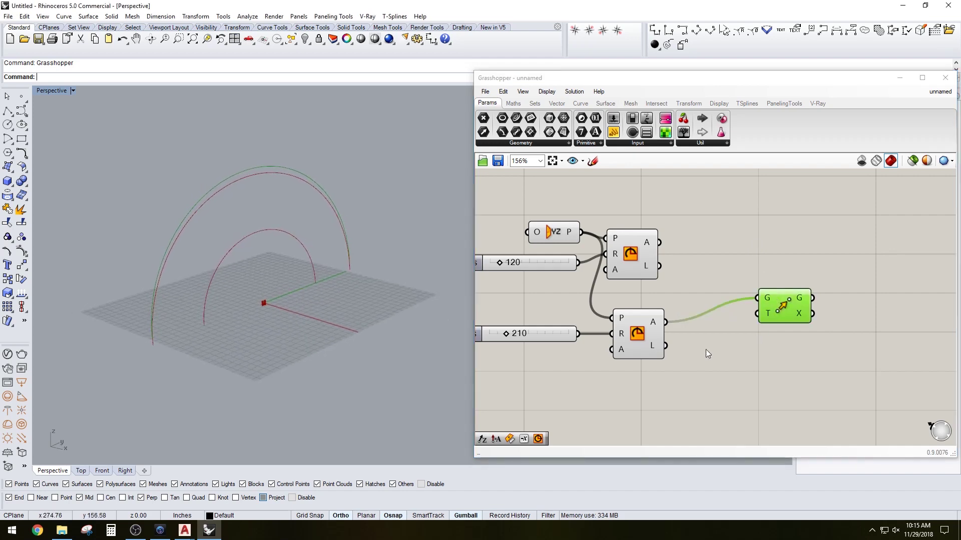
pyautogui.doubleClick(727, 345)
pyautogui.click(555, 232)
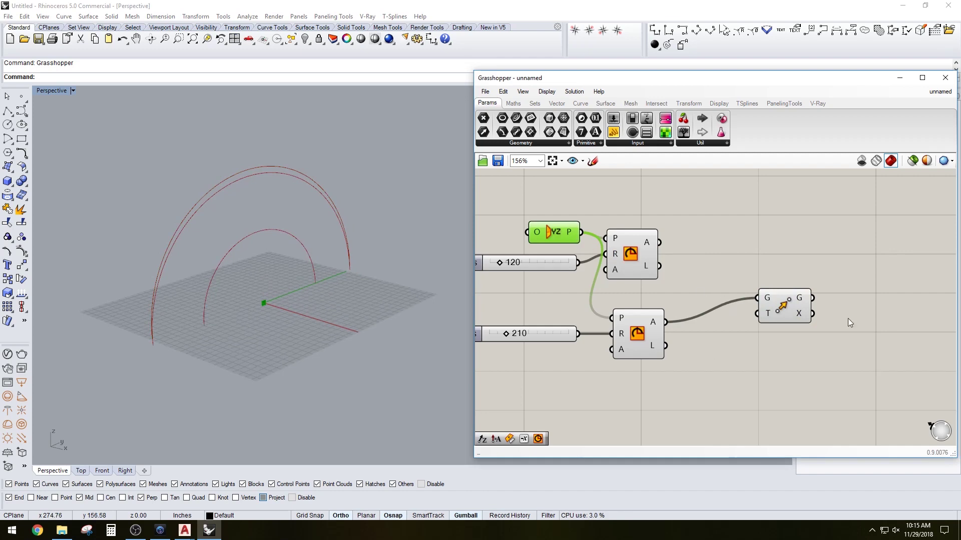
pyautogui.moveTo(781, 312); pyautogui.dragTo(785, 288)
pyautogui.click(746, 303)
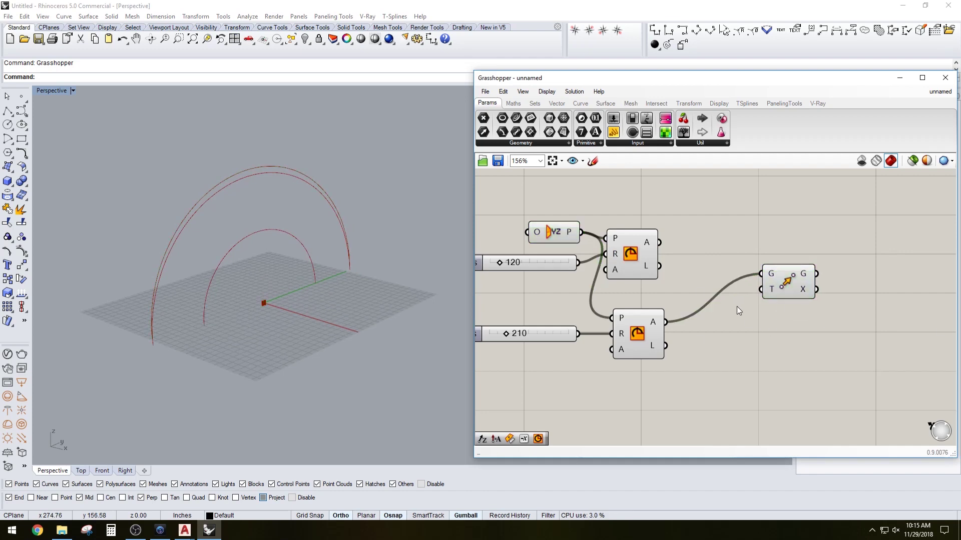
# Connect the YZ Plane's output directly to the Move component's motion input and inspect the moved arc in the Perspective viewport.
pyautogui.moveTo(659, 242); pyautogui.dragTo(760, 289)
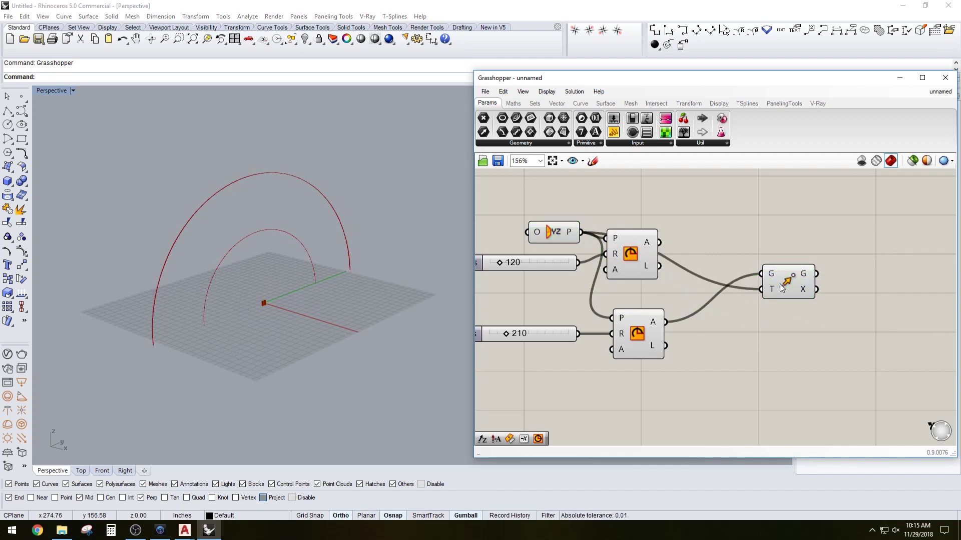
pyautogui.click(788, 282)
pyautogui.scroll(2, 212, 181)
pyautogui.scroll(5, 212, 181)
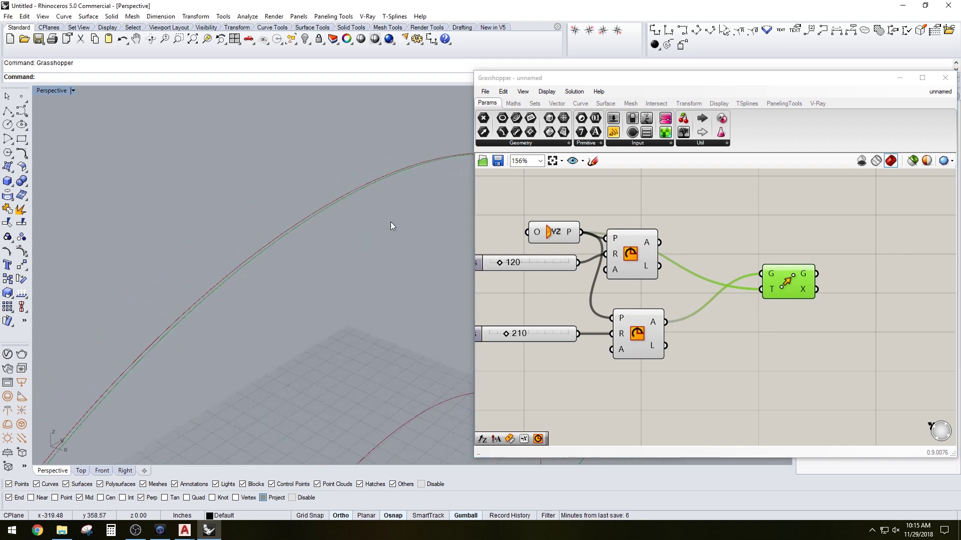
pyautogui.moveTo(780, 289)
pyautogui.mouseDown()
pyautogui.moveTo(771, 218)
pyautogui.moveTo(785, 292)
pyautogui.mouseUp()
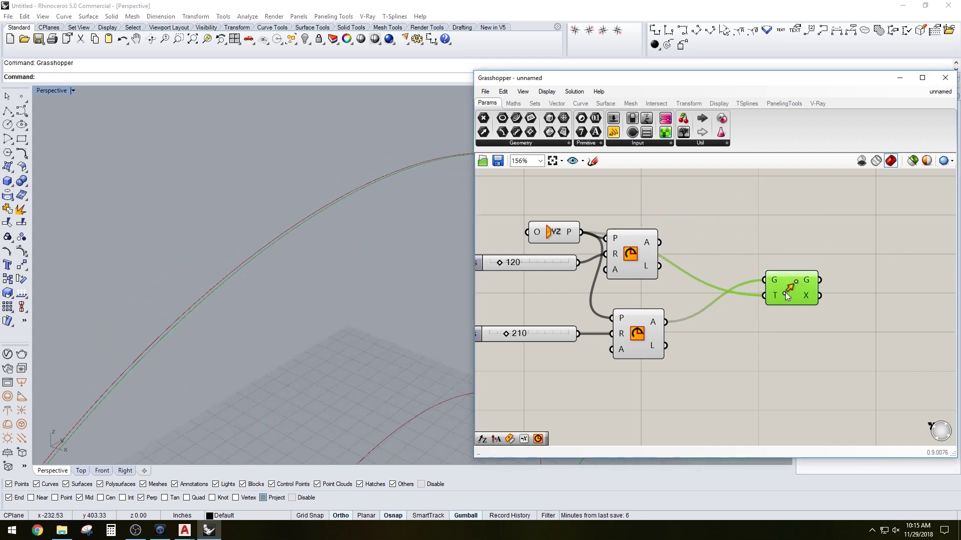
# Add an Amplitude component below the Move component and connect the YZ Plane's output to its vector input.
pyautogui.click(773, 374)
pyautogui.doubleClick(773, 374)
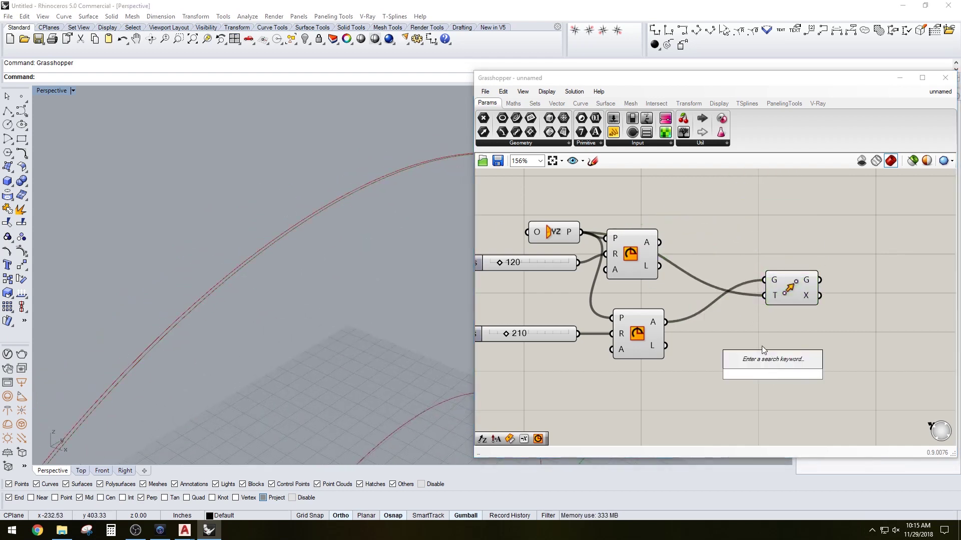
pyautogui.write('A')
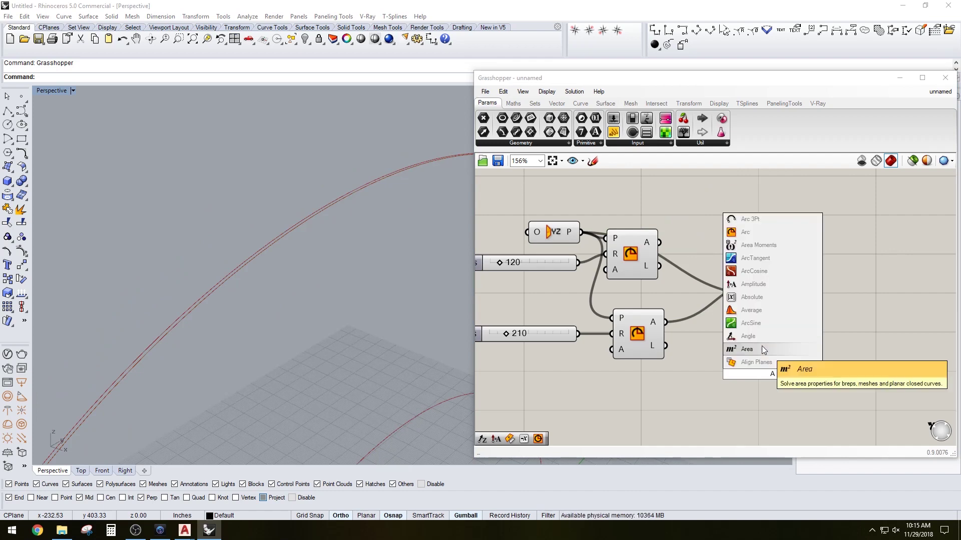
pyautogui.write('M')
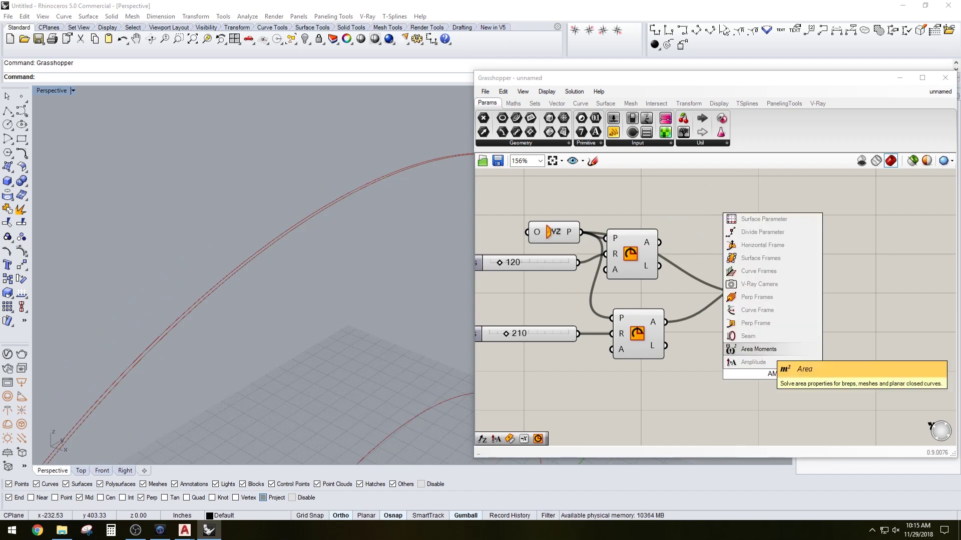
pyautogui.click(744, 364)
pyautogui.moveTo(764, 382); pyautogui.dragTo(747, 364)
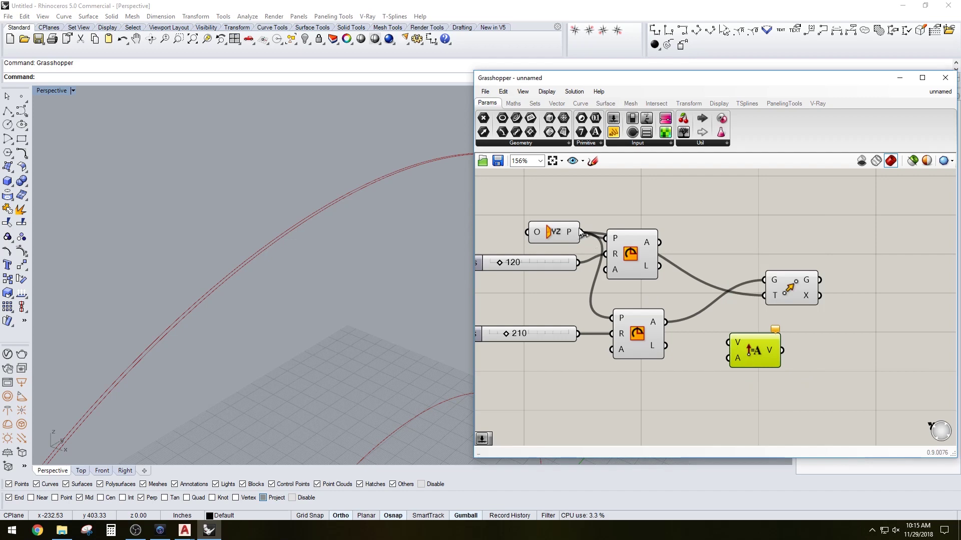
pyautogui.moveTo(659, 266); pyautogui.dragTo(728, 343)
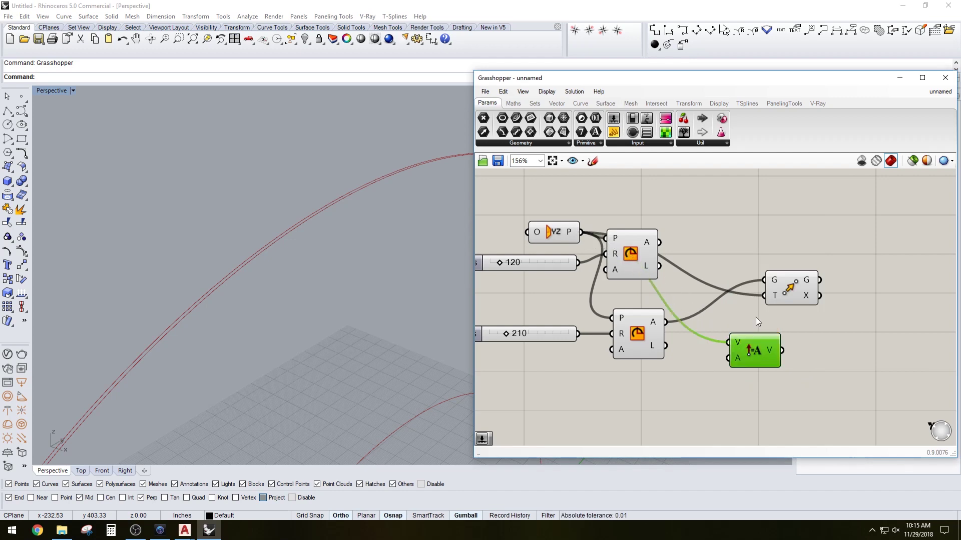
# Rearrange the Move and Amplitude components and connect the Amplitude's vector output to the Move's motion input.
pyautogui.moveTo(784, 295); pyautogui.dragTo(810, 277)
pyautogui.moveTo(758, 359); pyautogui.dragTo(791, 278)
pyautogui.click(812, 270)
# Add a number slider with value 12 and connect it to the Amplitude component's amplitude input.
pyautogui.doubleClick(571, 417)
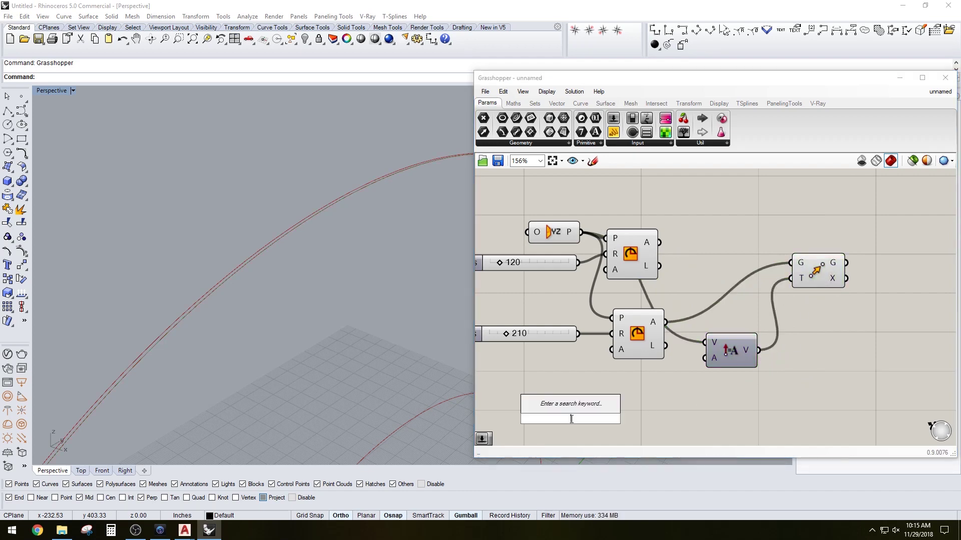
pyautogui.write('12')
pyautogui.press('Return')
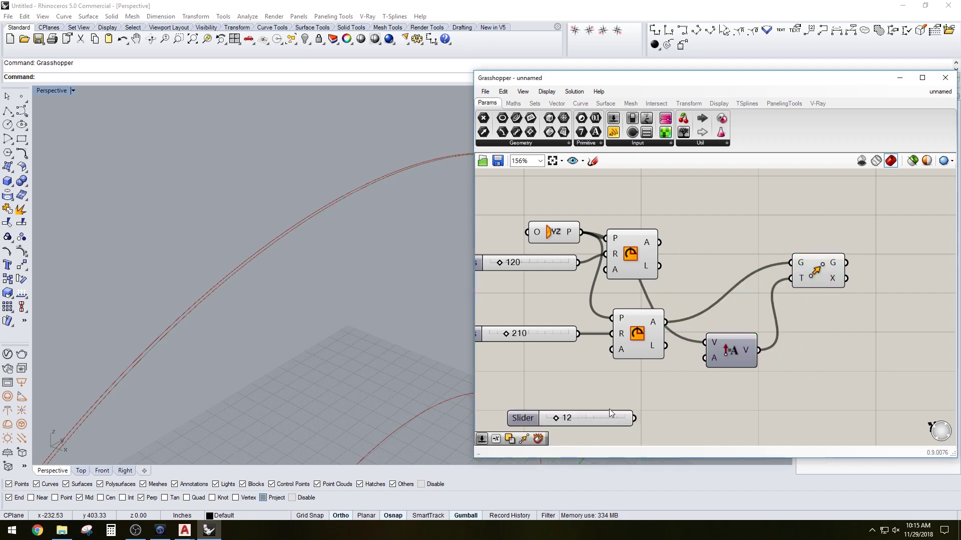
pyautogui.moveTo(644, 419); pyautogui.dragTo(714, 362)
# Check the settings of the slider feeding the Amplitude component, close them unchanged and delete the slider.
pyautogui.moveTo(225, 280); pyautogui.dragTo(314, 290, button='right')
pyautogui.write('ApplyBoxMapping')
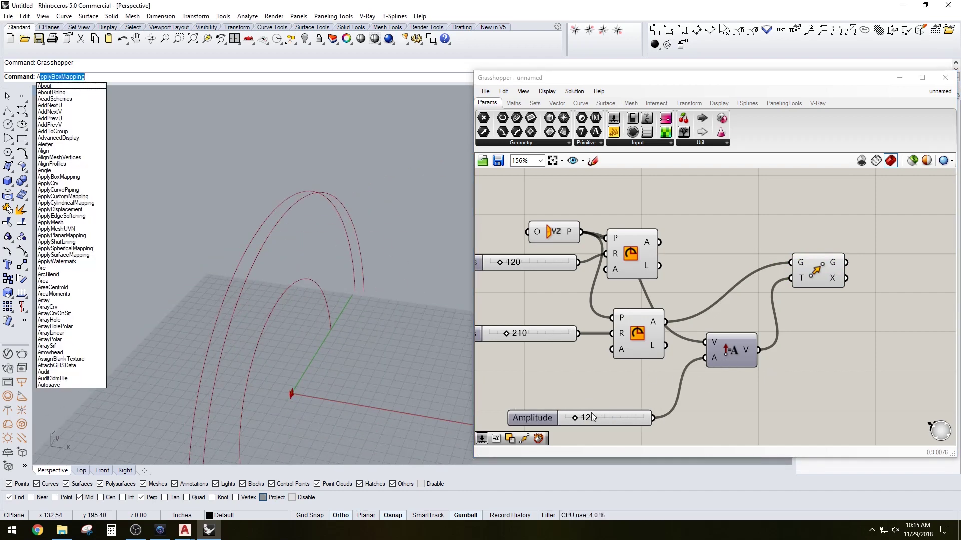
pyautogui.click(592, 418)
pyautogui.doubleClick(591, 417)
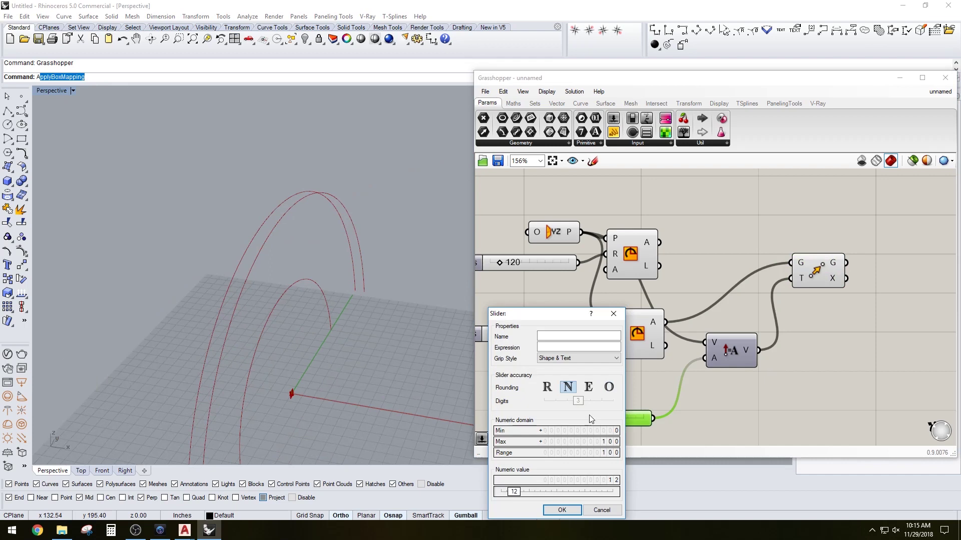
pyautogui.click(617, 313)
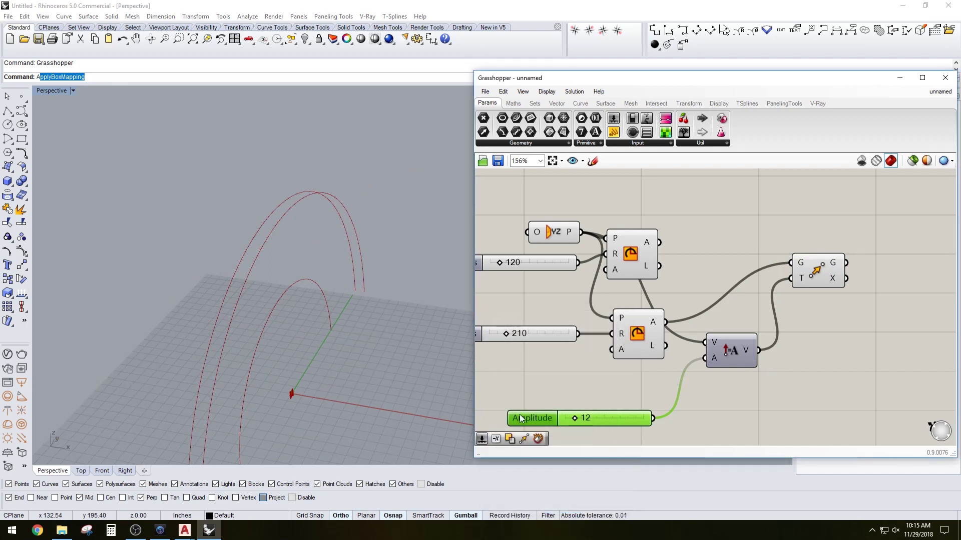
pyautogui.press('Delete')
# Add a number slider with value 120 below the arcs and connect it to the Amplitude component's amplitude input.
pyautogui.doubleClick(542, 403)
pyautogui.write('1')
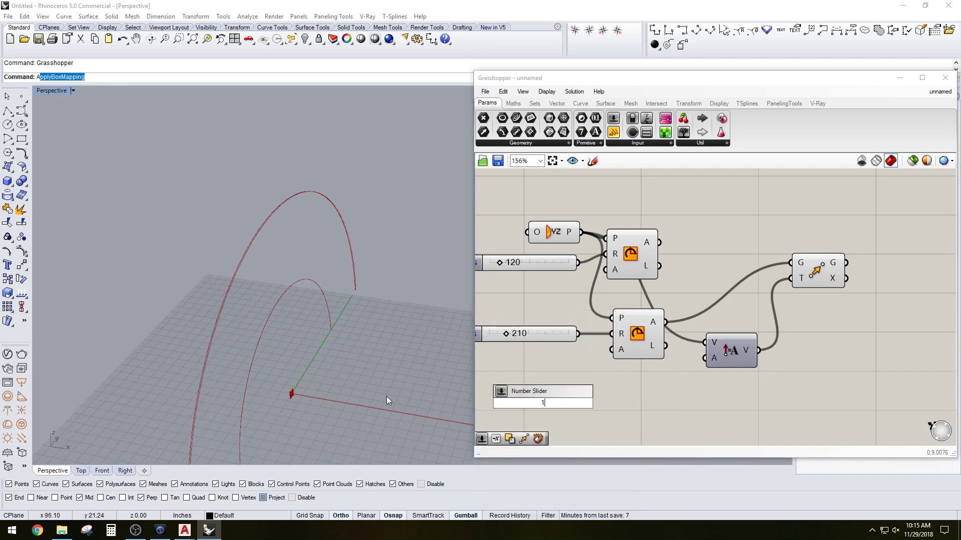
pyautogui.write('20')
pyautogui.press('Return')
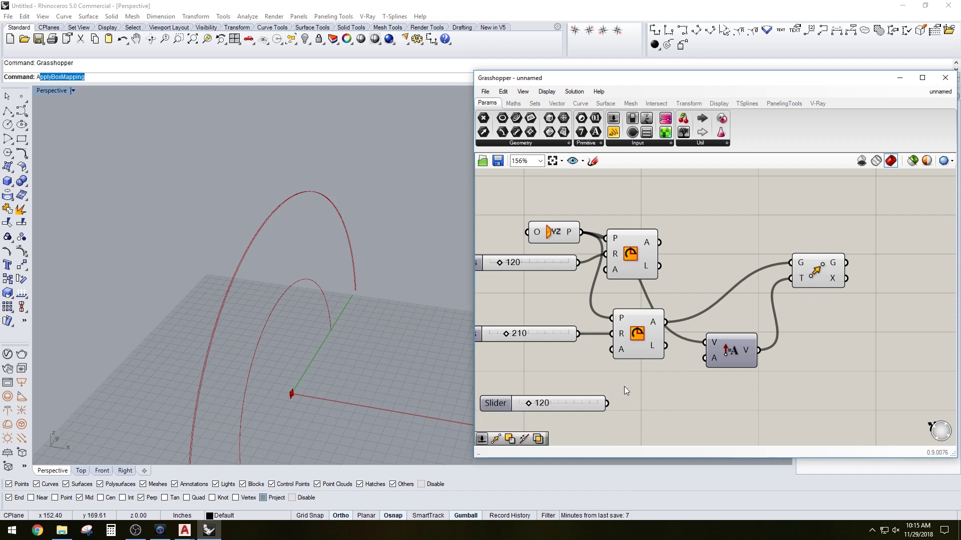
pyautogui.moveTo(606, 404); pyautogui.dragTo(705, 358)
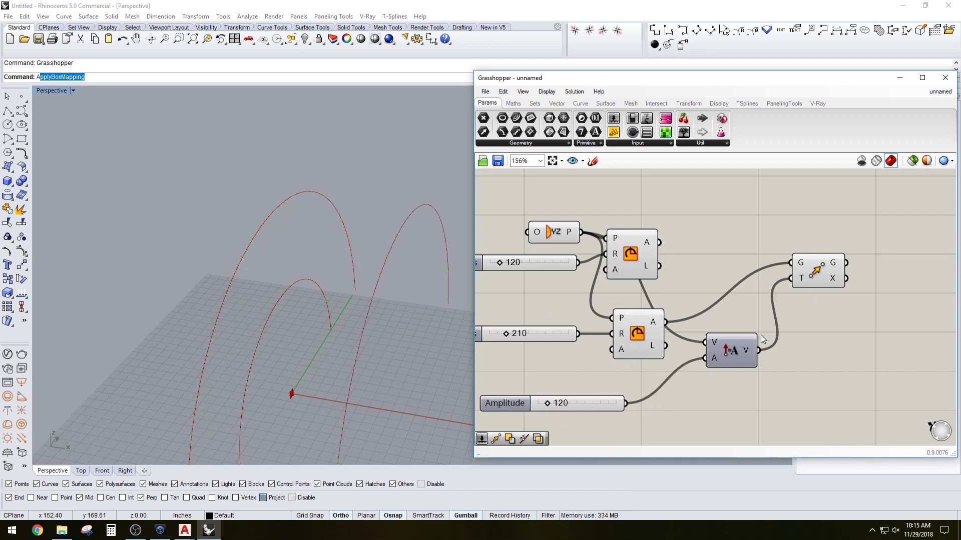
# Set the Amplitude slider to 210 to move the larger arc farther from the origin.
pyautogui.scroll(-2, 761, 334)
pyautogui.click(800, 296)
pyautogui.scroll(1, 395, 311)
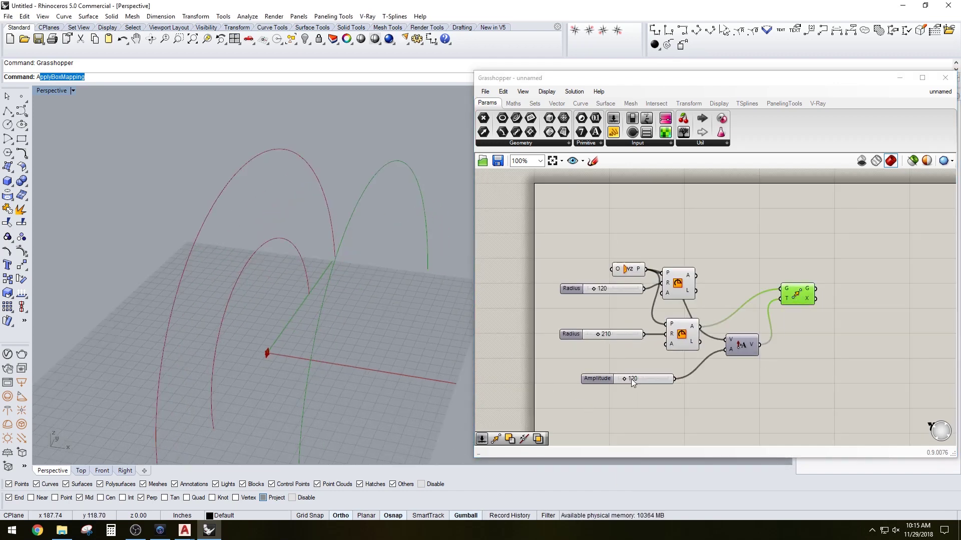
pyautogui.moveTo(625, 379); pyautogui.dragTo(629, 380)
pyautogui.scroll(-4, 373, 336)
pyautogui.keyDown('shift'); pyautogui.moveTo(363, 326); pyautogui.dragTo(316, 284, button='right'); pyautogui.keyUp('shift')
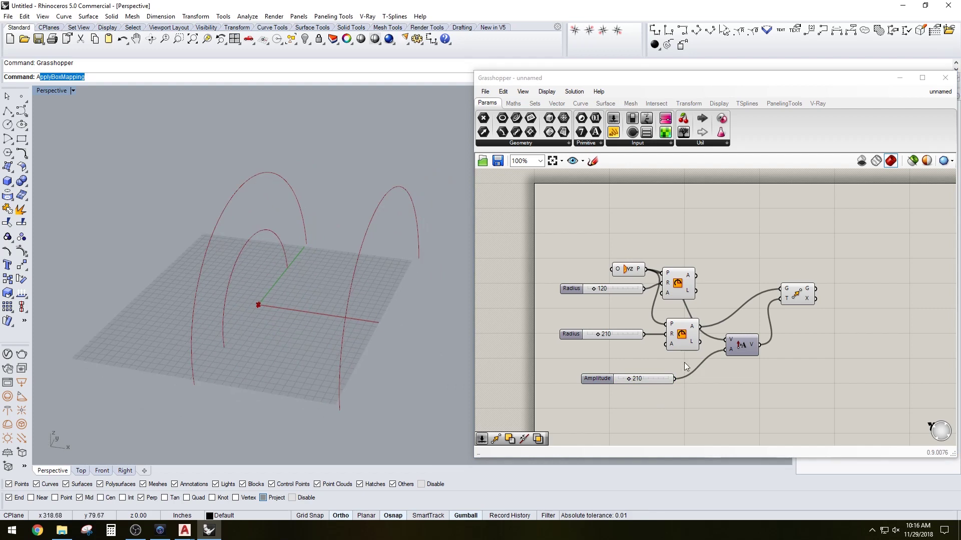
# Turn off the preview of the second Arc component, leaving its moved copy displayed.
pyautogui.click(696, 357)
pyautogui.click(685, 340)
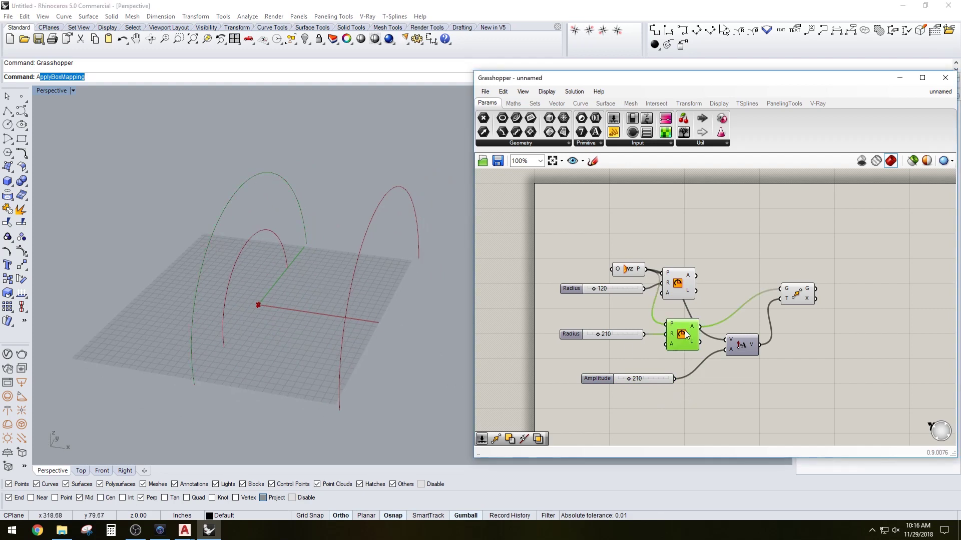
pyautogui.middleClick(684, 333)
pyautogui.click(713, 300)
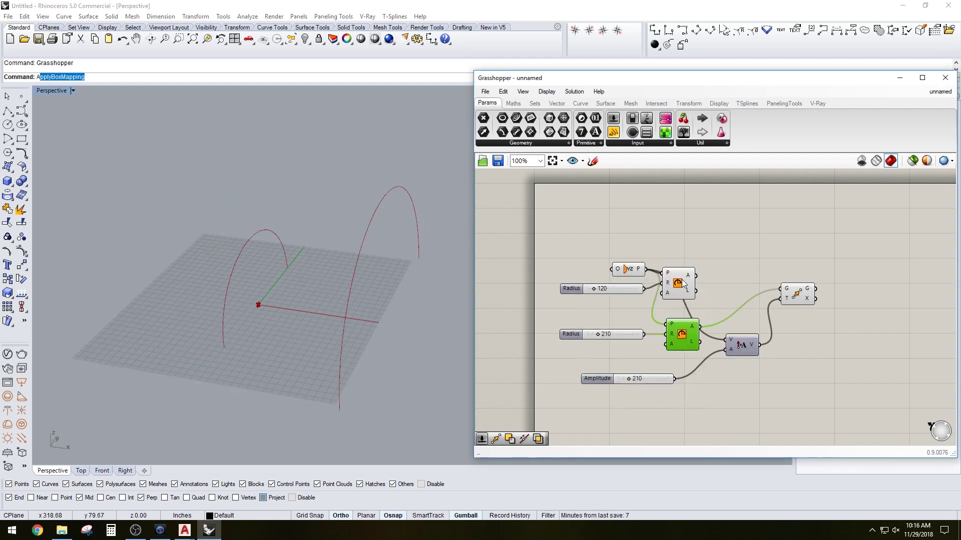
pyautogui.click(693, 276)
pyautogui.click(796, 294)
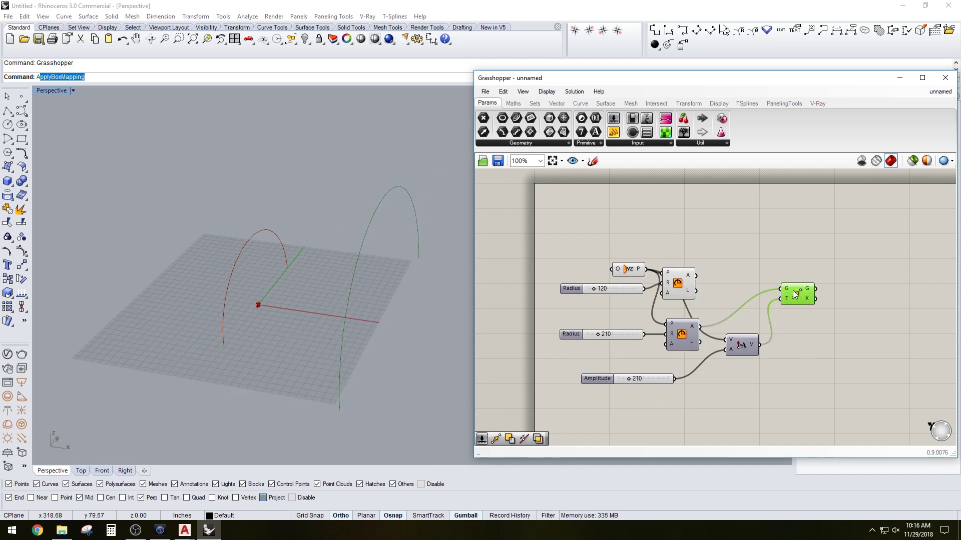
pyautogui.click(816, 371)
pyautogui.moveTo(425, 317); pyautogui.dragTo(370, 239, button='right')
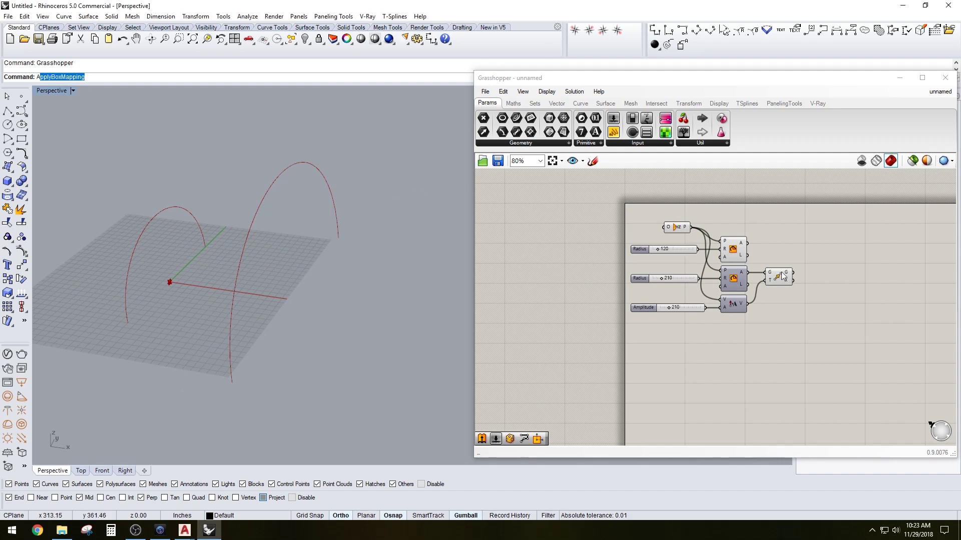
# Select the Move and first Arc components in turn to examine which viewport curve each one produces.
pyautogui.click(782, 277)
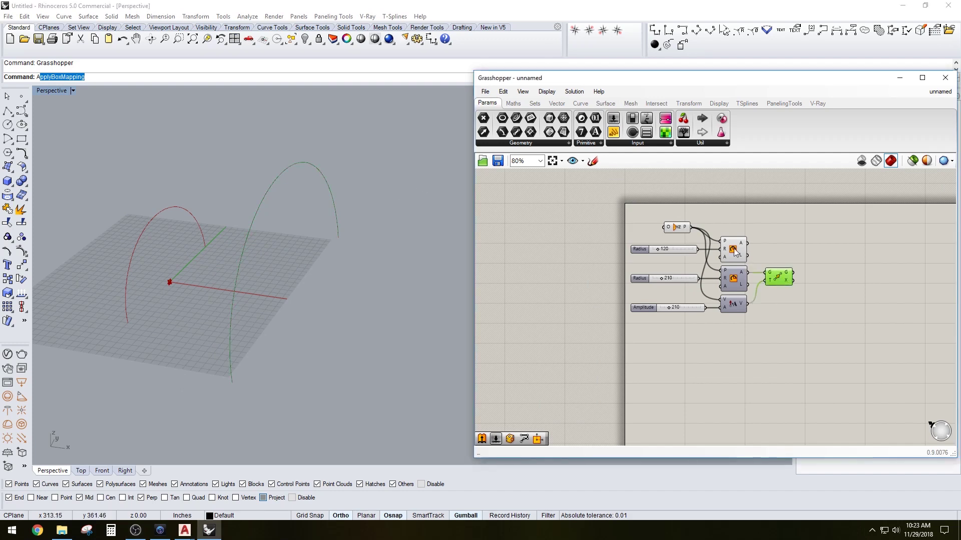
pyautogui.click(676, 228)
pyautogui.click(733, 249)
pyautogui.click(831, 234)
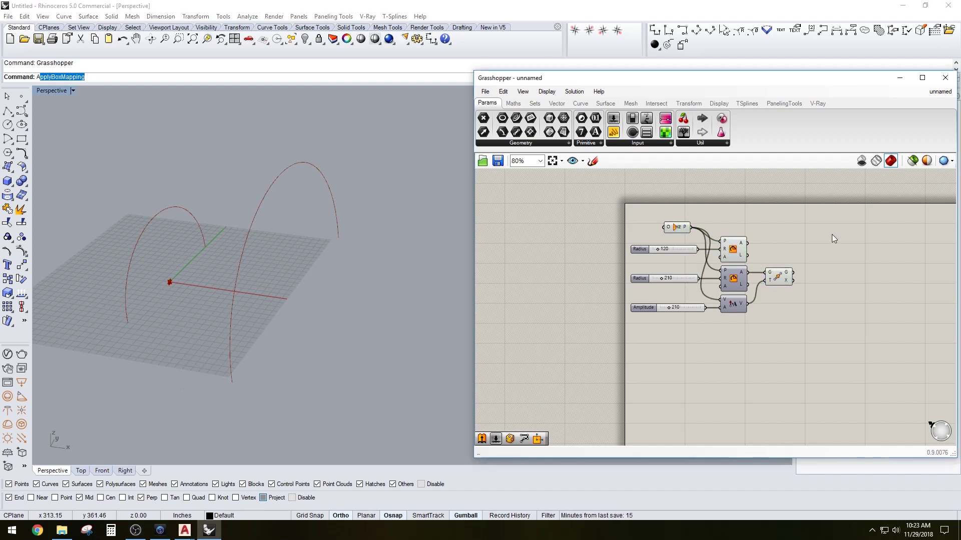
pyautogui.click(782, 280)
pyautogui.click(733, 249)
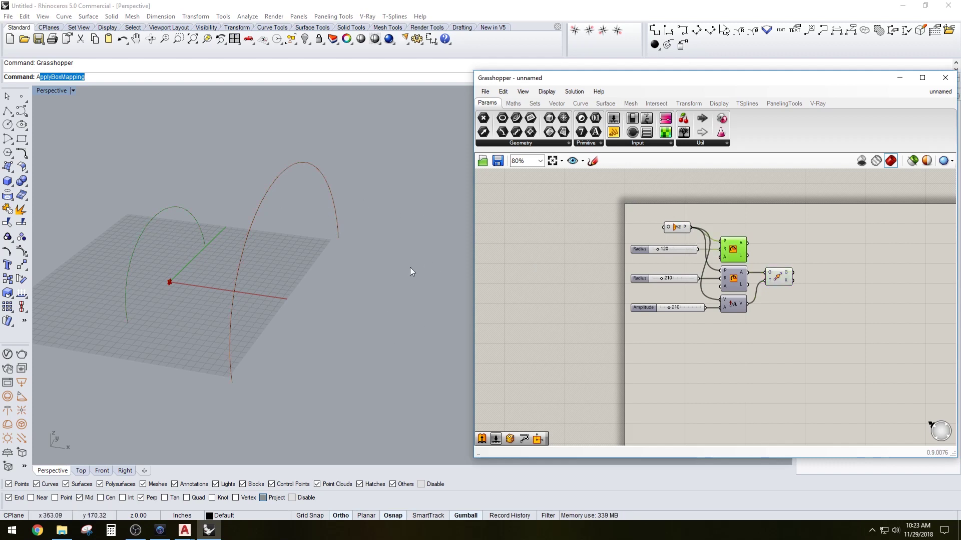
# Add a Mirror component beside the Move component and connect the first Arc's arc output to its geometry input.
pyautogui.doubleClick(837, 260)
pyautogui.write('MI')
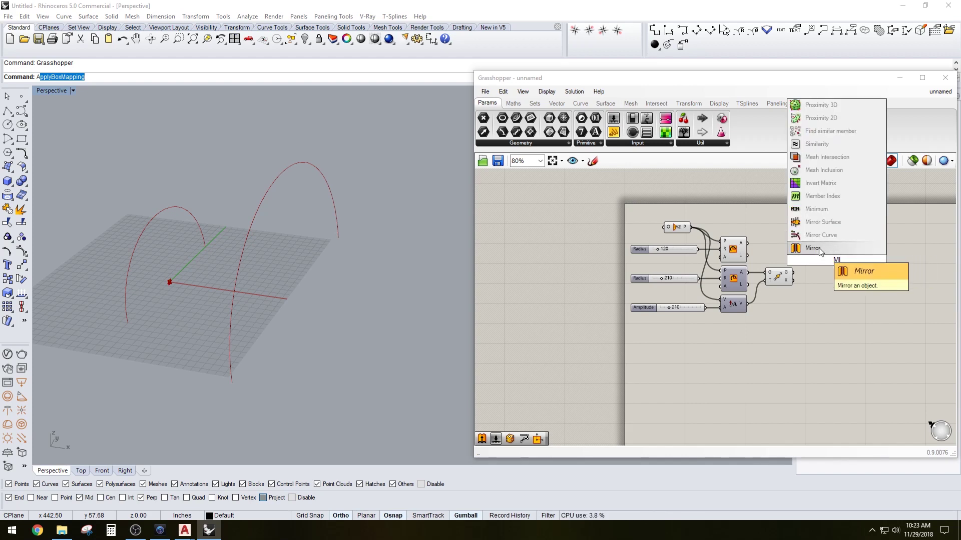
pyautogui.click(819, 247)
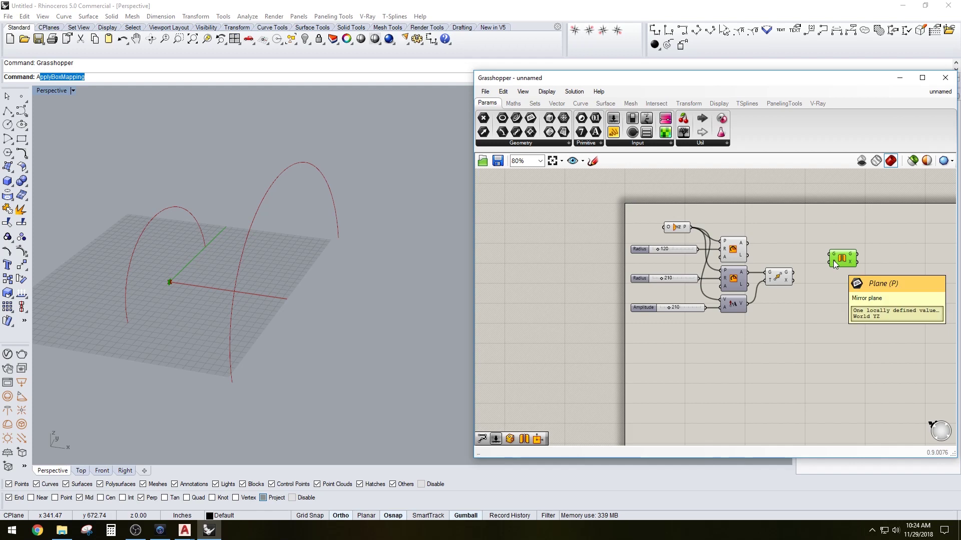
pyautogui.moveTo(846, 266); pyautogui.dragTo(841, 265)
pyautogui.click(731, 252)
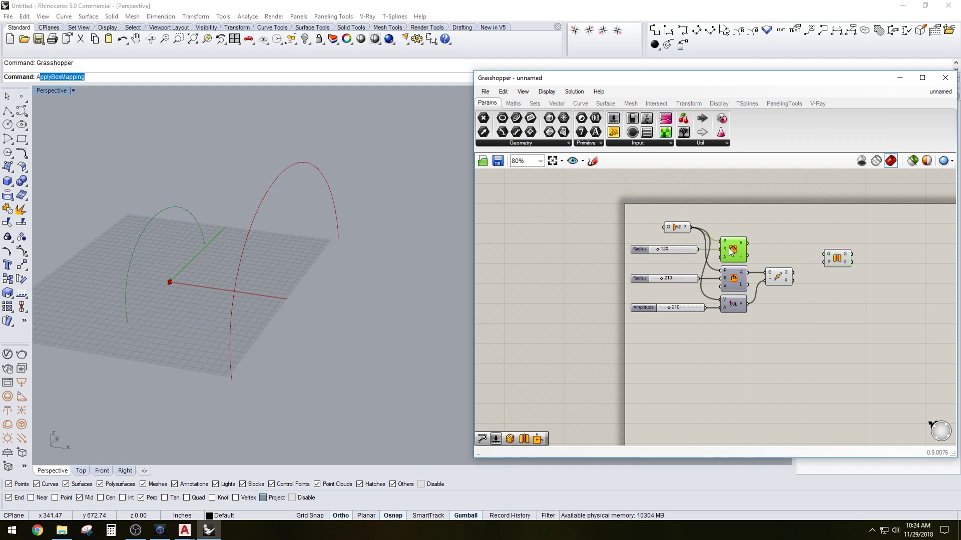
pyautogui.moveTo(748, 244); pyautogui.dragTo(822, 255)
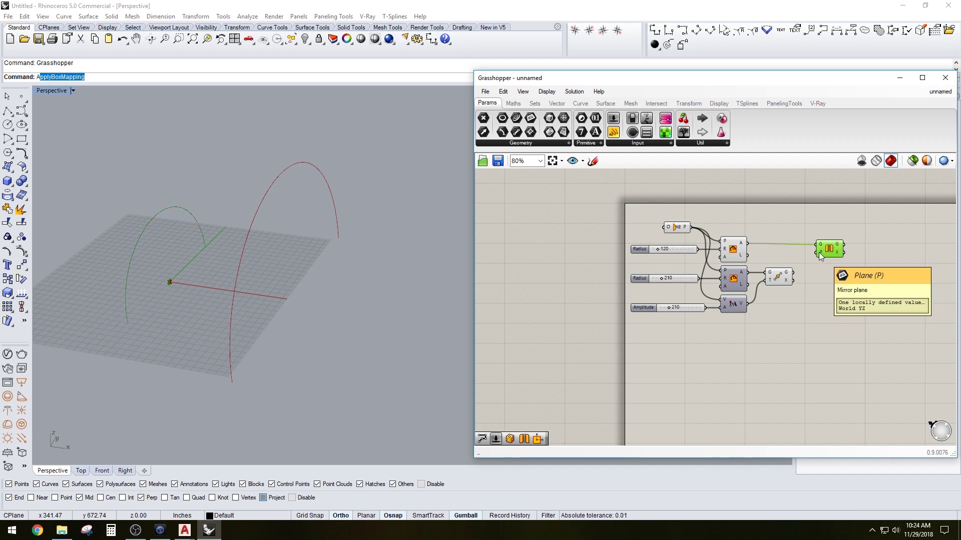
# Connect the Move component's geometry output to the Mirror's plane input and align the Mirror component with the first Arc's output.
pyautogui.click(812, 272)
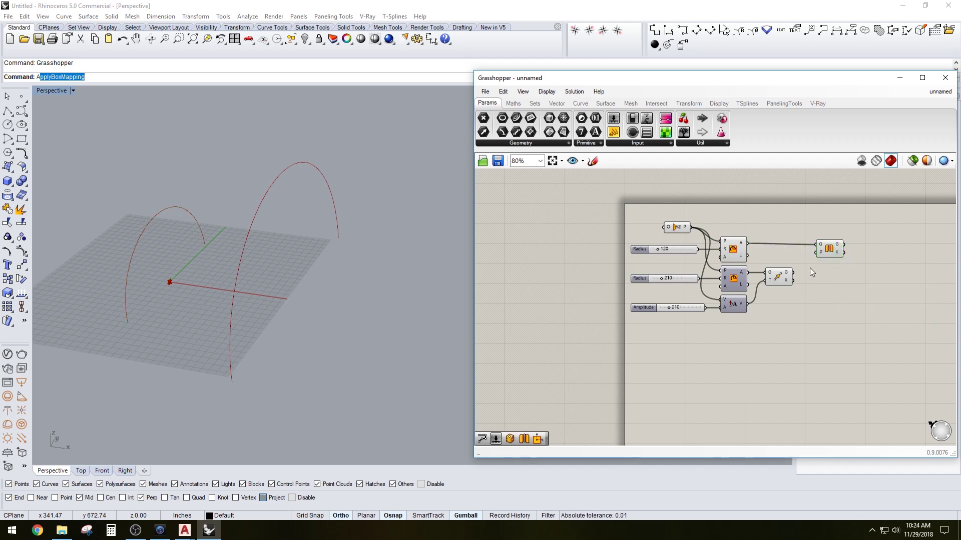
pyautogui.click(784, 278)
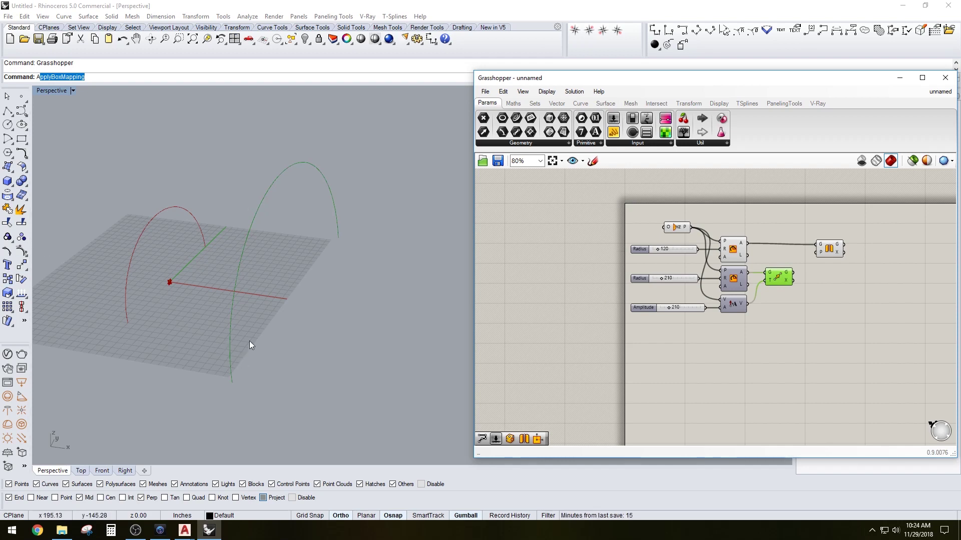
pyautogui.click(860, 286)
pyautogui.scroll(3, 806, 268)
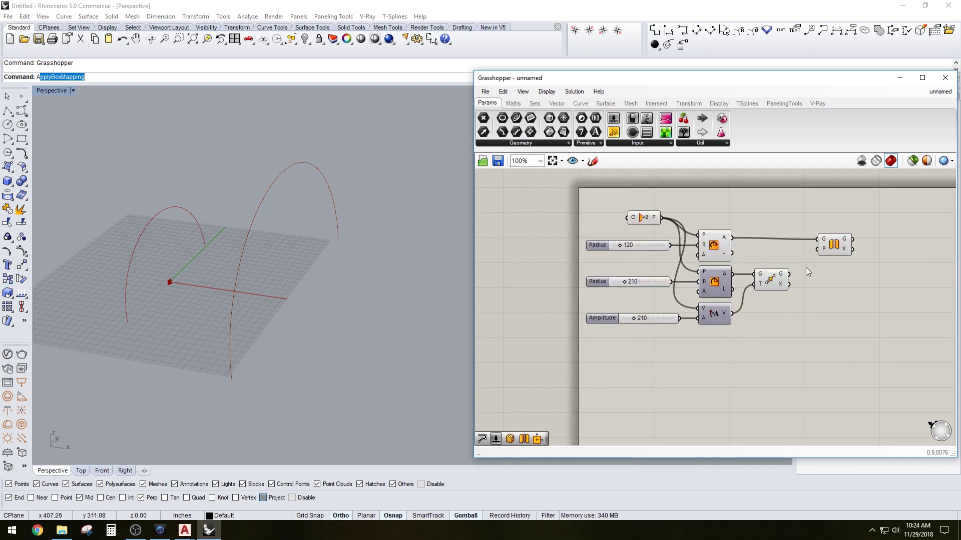
pyautogui.moveTo(820, 251); pyautogui.dragTo(838, 232)
pyautogui.click(847, 240)
pyautogui.click(840, 280)
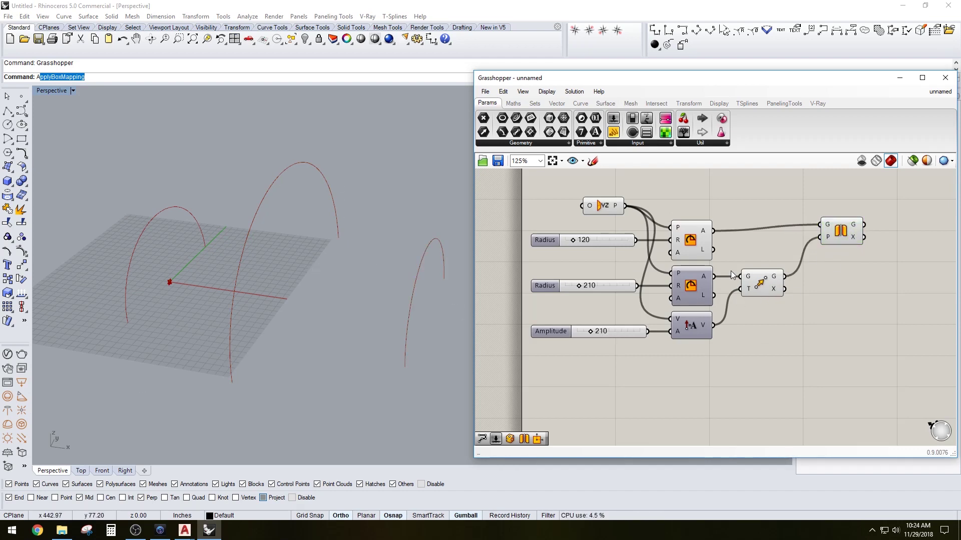
pyautogui.click(855, 232)
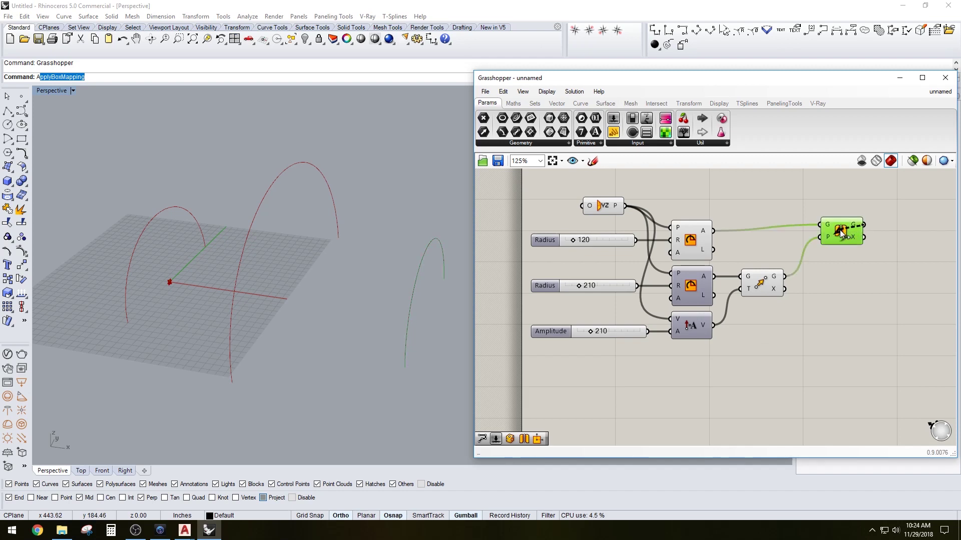
pyautogui.moveTo(843, 232); pyautogui.dragTo(823, 240)
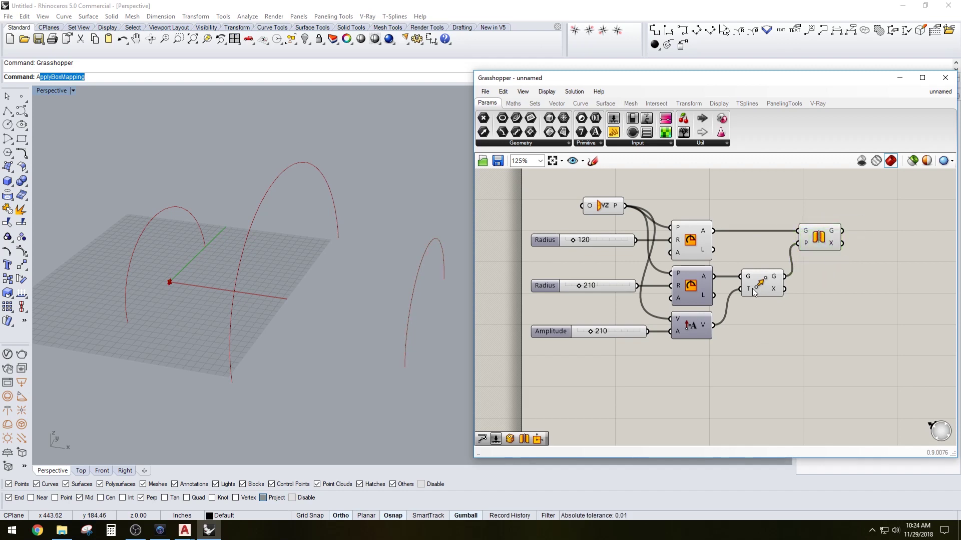
# Select the first Arc, Move and Mirror components in turn to examine which viewport curve each one produces.
pyautogui.moveTo(755, 287); pyautogui.dragTo(753, 288)
pyautogui.click(690, 231)
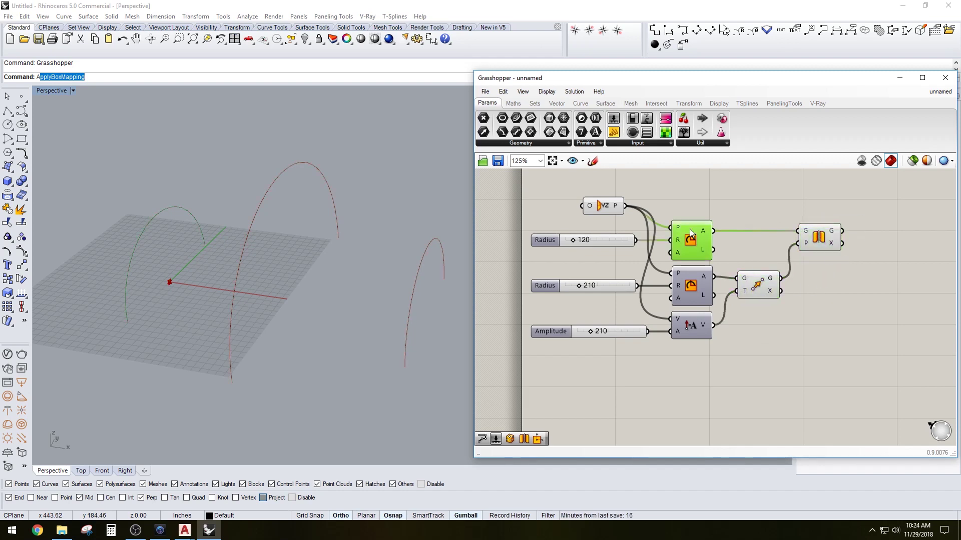
pyautogui.click(756, 292)
pyautogui.click(833, 245)
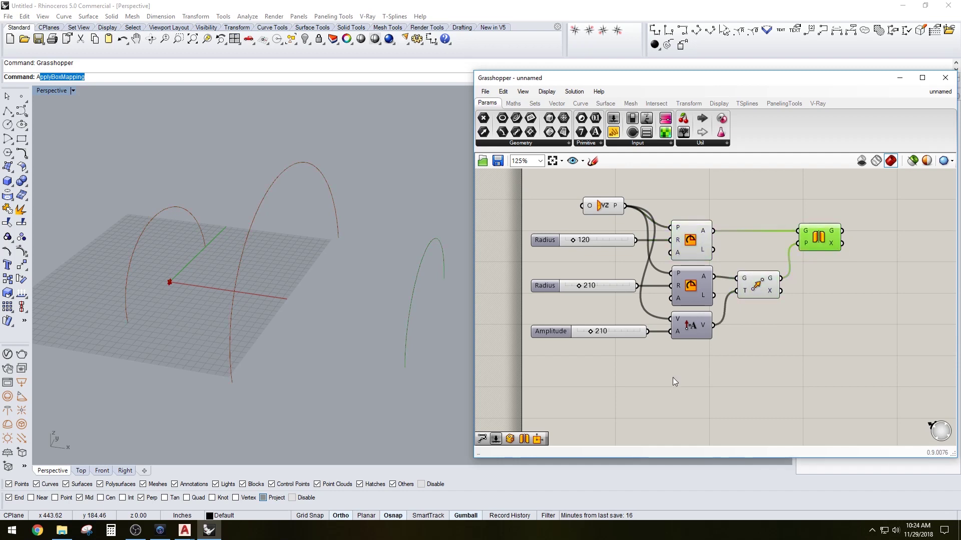
pyautogui.click(673, 378)
# Set the first arc's radius to 216, the second arc's radius to 289 and the amplitude to 370.
pyautogui.moveTo(573, 240); pyautogui.dragTo(574, 242)
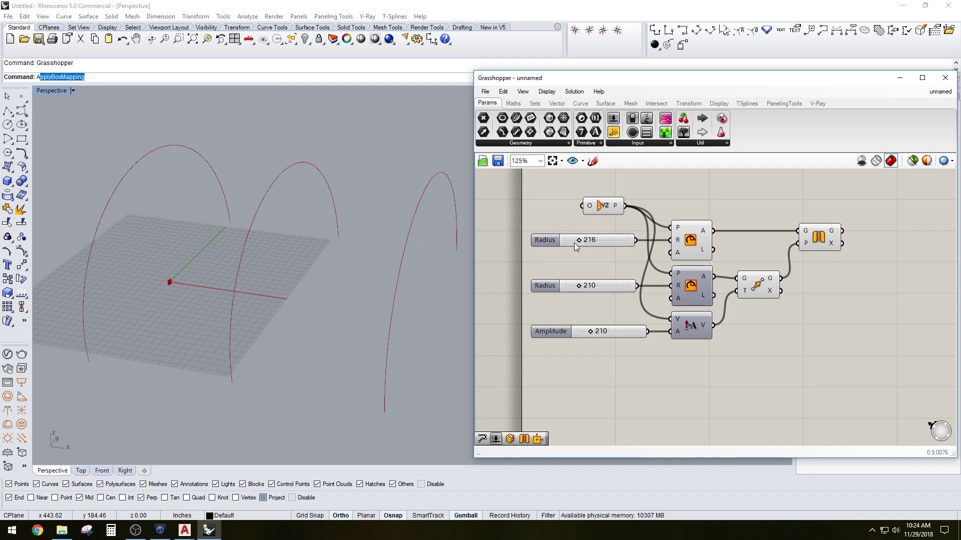
pyautogui.moveTo(578, 285); pyautogui.dragTo(579, 289)
pyautogui.moveTo(590, 335); pyautogui.dragTo(596, 330)
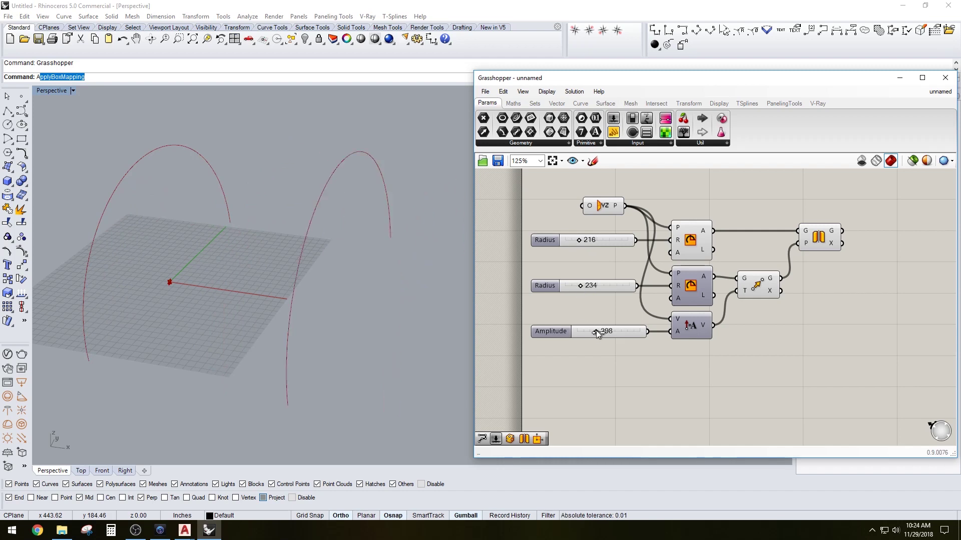
pyautogui.scroll(-3, 388, 278)
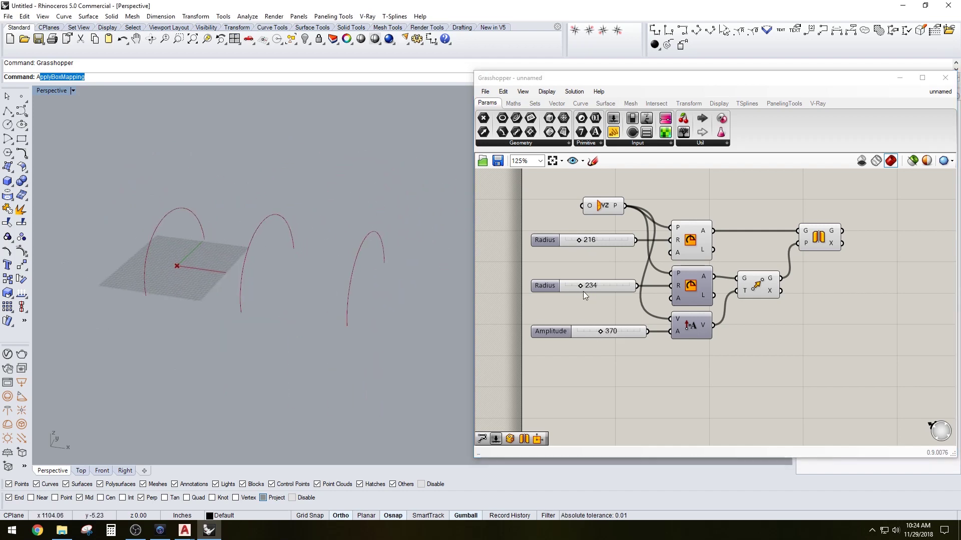
pyautogui.moveTo(581, 287); pyautogui.dragTo(584, 287)
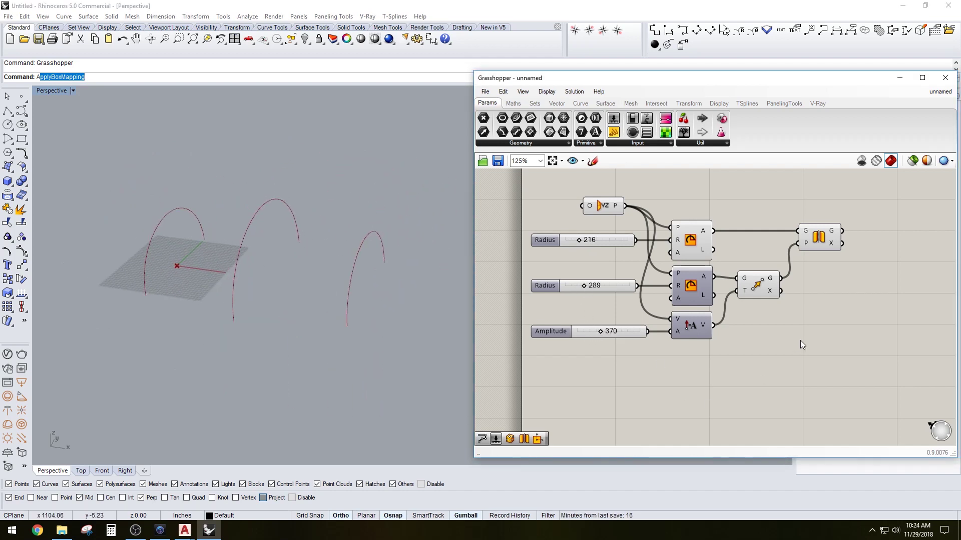
# Add a Loft component beside the Mirror component, placing it slightly above the Mirror's level with room for wires.
pyautogui.moveTo(801, 340); pyautogui.dragTo(705, 361, button='right')
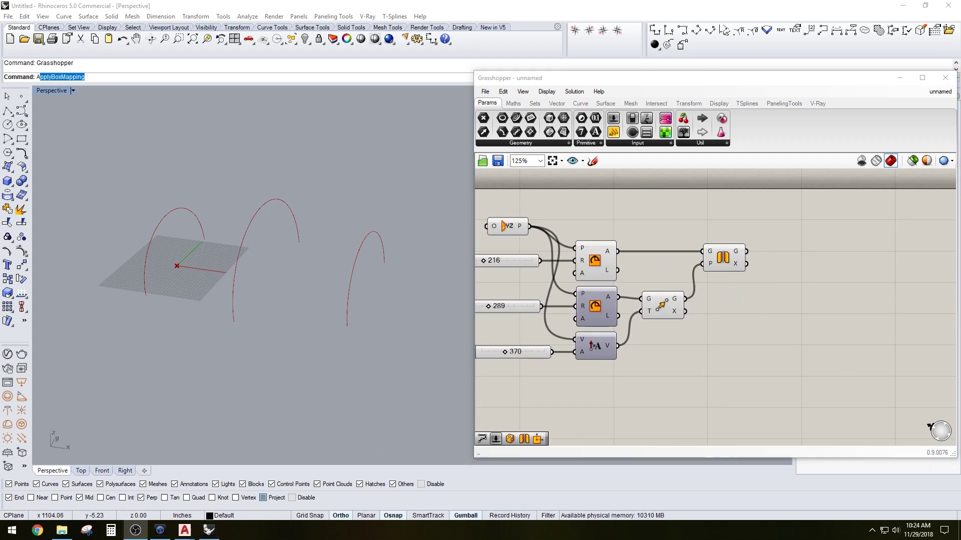
pyautogui.doubleClick(827, 281)
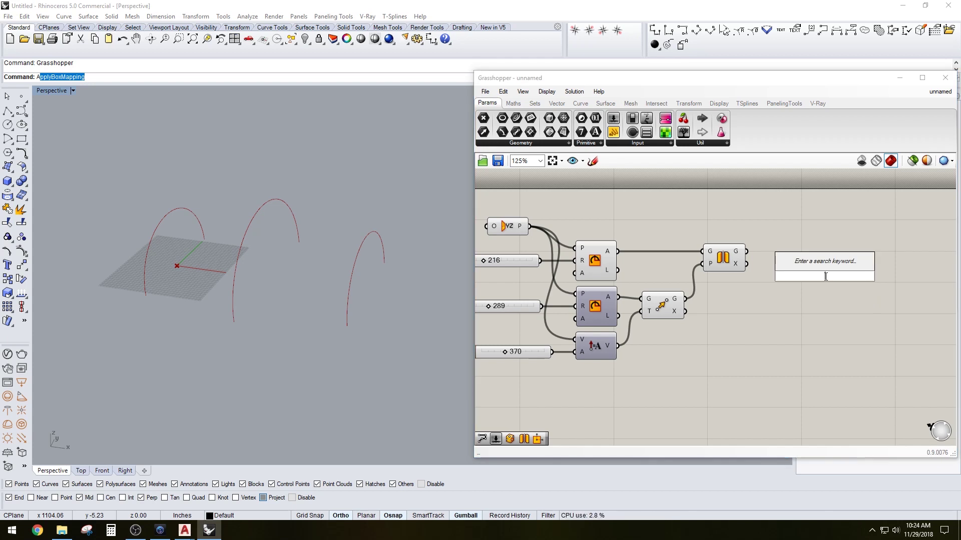
pyautogui.write('LO')
pyautogui.press('Return')
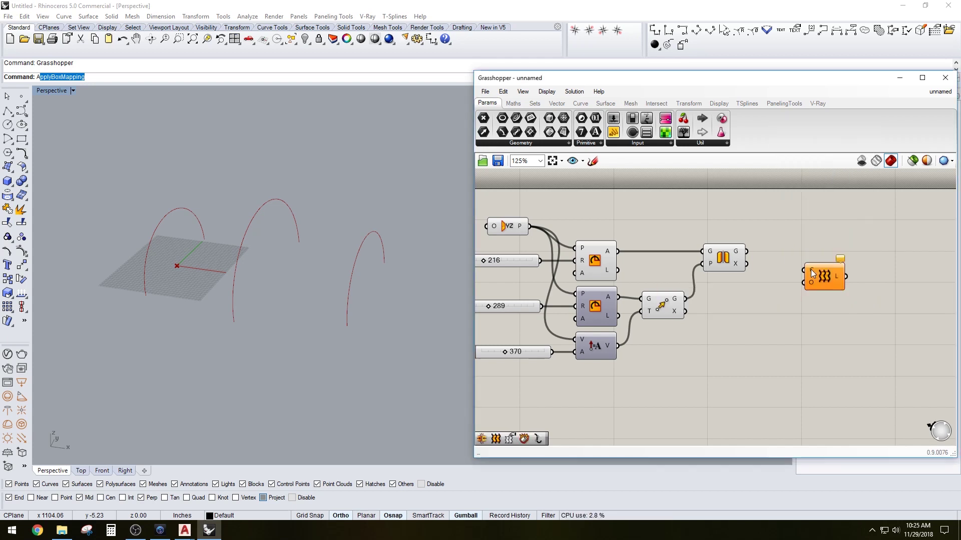
pyautogui.click(728, 262)
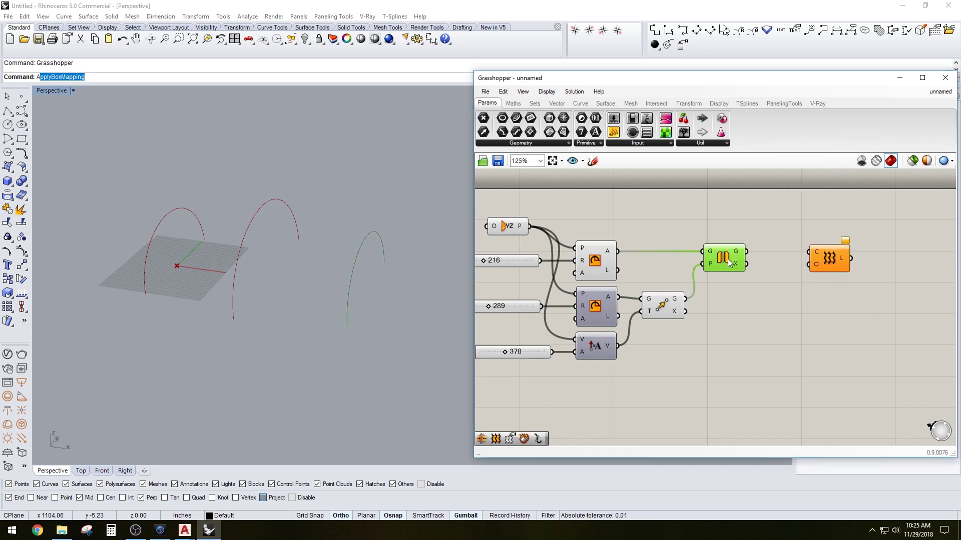
pyautogui.click(770, 233)
pyautogui.click(603, 247)
pyautogui.moveTo(822, 269); pyautogui.dragTo(812, 236)
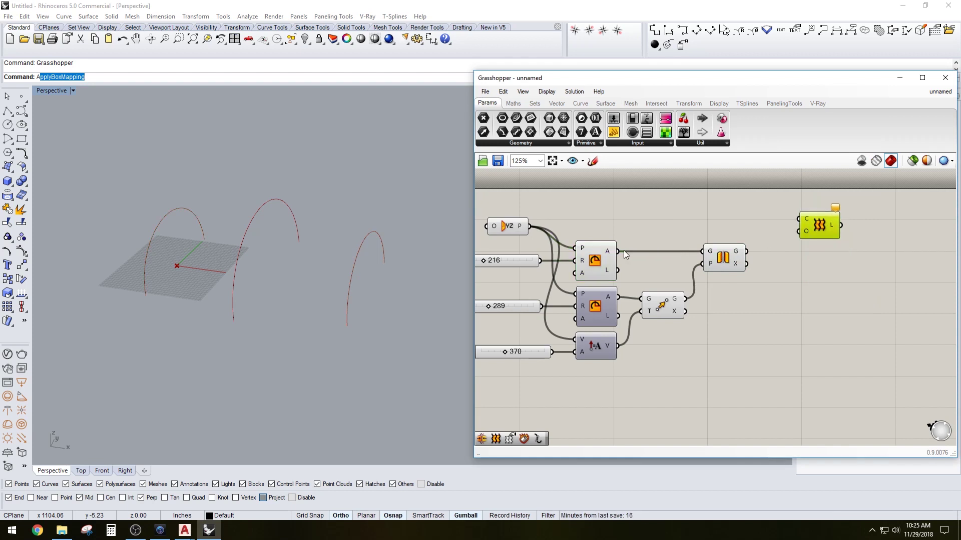
# Connect the first Arc, Move and Mirror geometry outputs together to the Loft's curves input and place the Loft below the Mirror.
pyautogui.moveTo(622, 251); pyautogui.dragTo(799, 219)
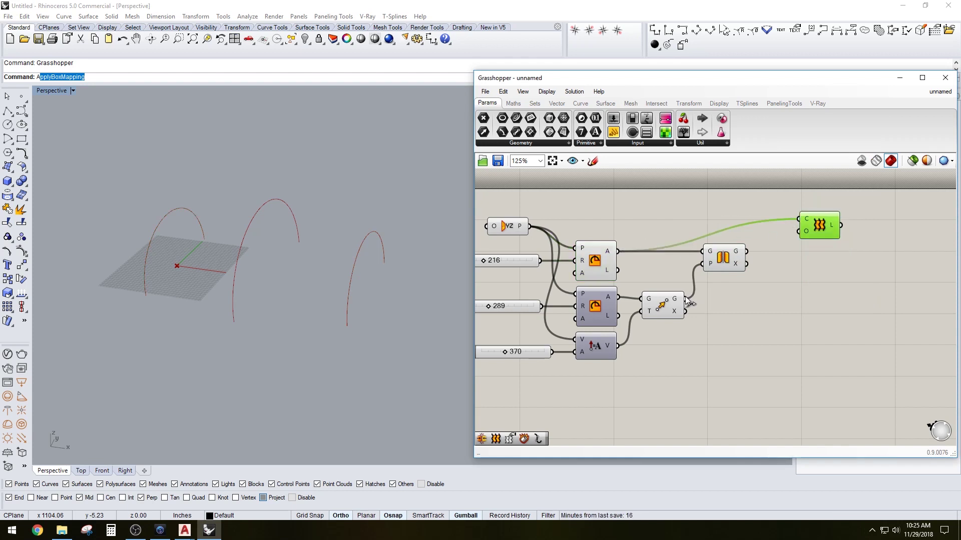
pyautogui.keyDown('shift'); pyautogui.moveTo(685, 299); pyautogui.dragTo(850, 235); pyautogui.keyUp('shift')
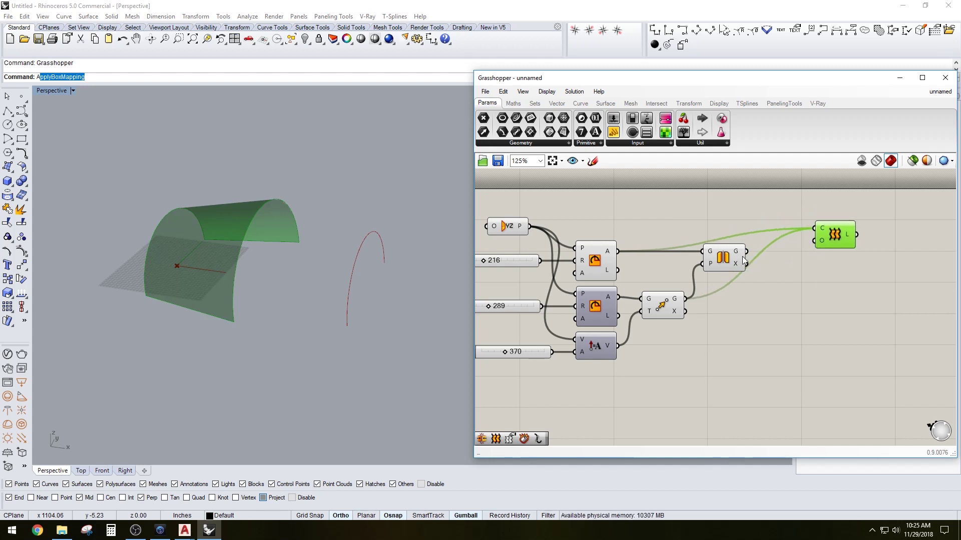
pyautogui.keyDown('shift'); pyautogui.moveTo(748, 255); pyautogui.dragTo(809, 303); pyautogui.keyUp('shift')
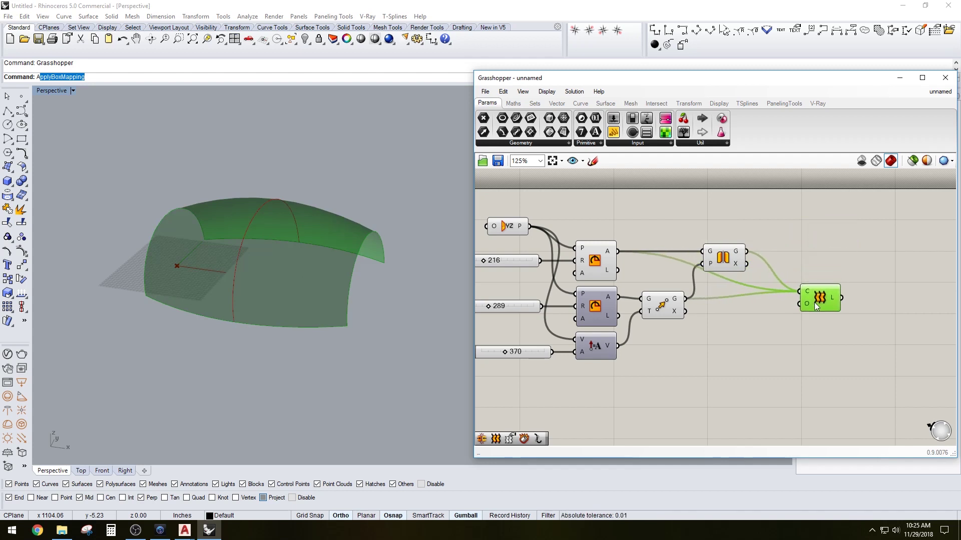
pyautogui.click(821, 255)
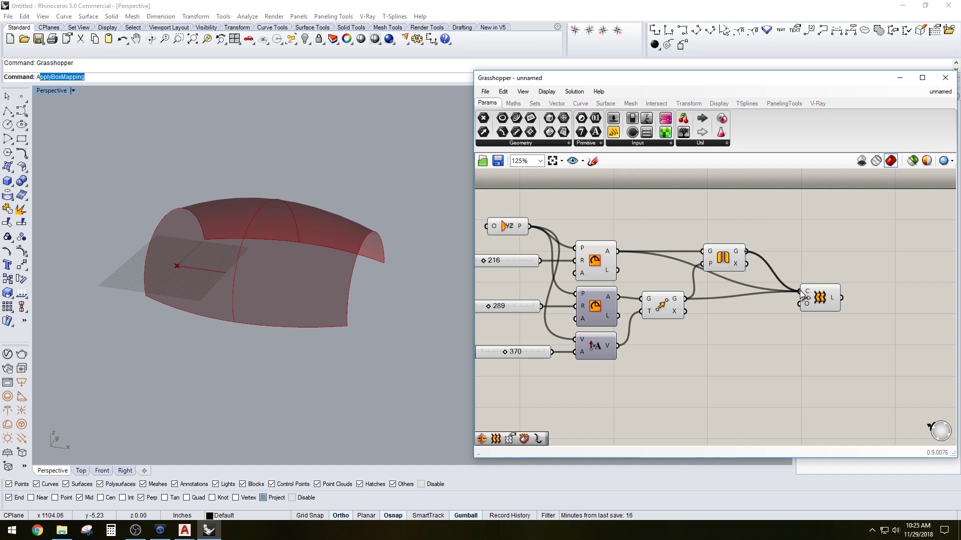
# Rewire the Loft's curves input to a single source, first the first Arc's output and then the Move's geometry output.
pyautogui.moveTo(802, 295); pyautogui.dragTo(804, 295)
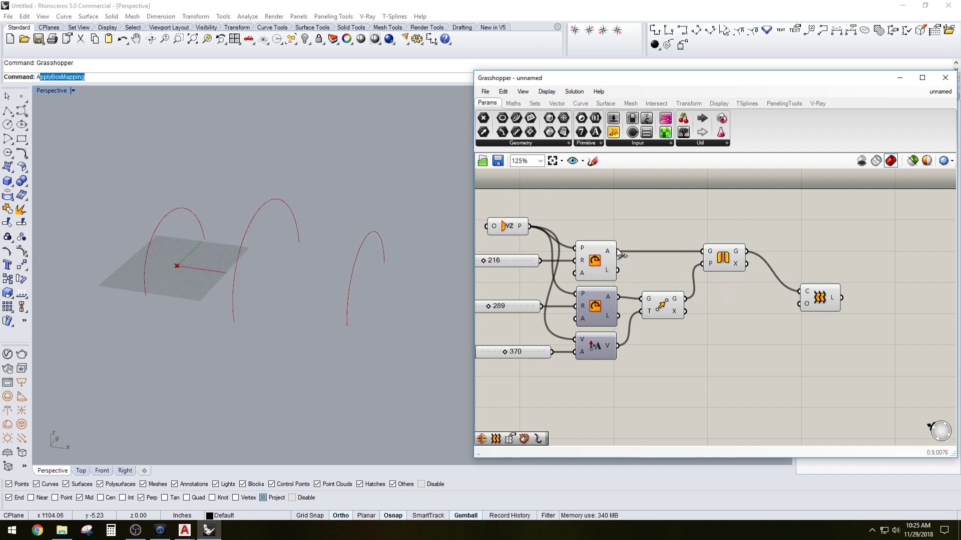
pyautogui.moveTo(618, 252); pyautogui.dragTo(798, 292)
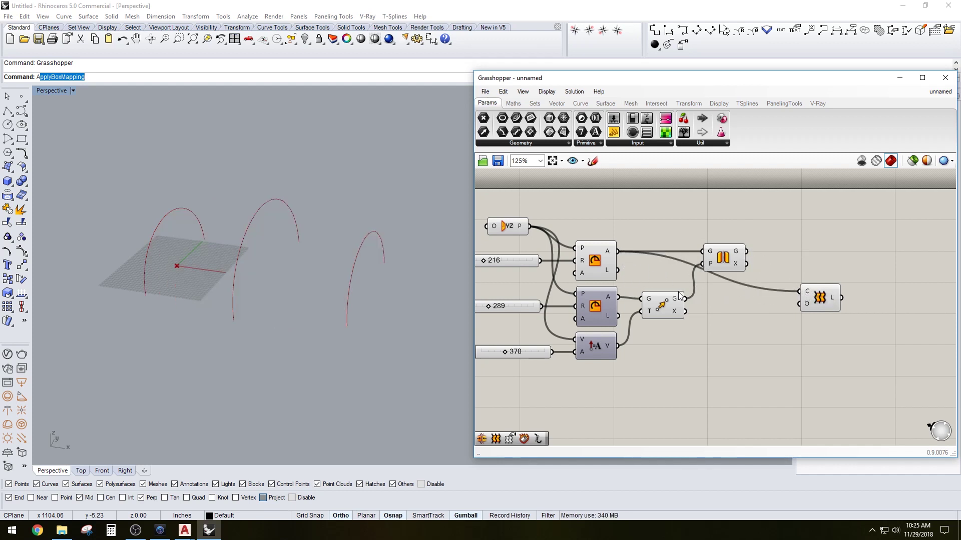
pyautogui.moveTo(684, 299); pyautogui.dragTo(799, 293)
pyautogui.click(605, 252)
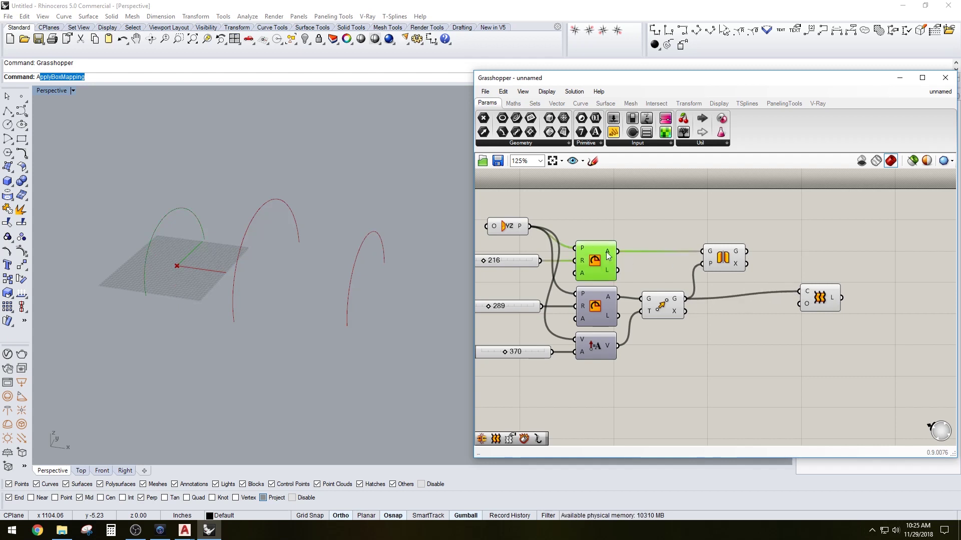
# Connect the first Arc's arc output, the Move's geometry and the Mirror's geometry, in that order, to the Loft's curves input.
pyautogui.moveTo(618, 251); pyautogui.dragTo(801, 292)
pyautogui.click(731, 251)
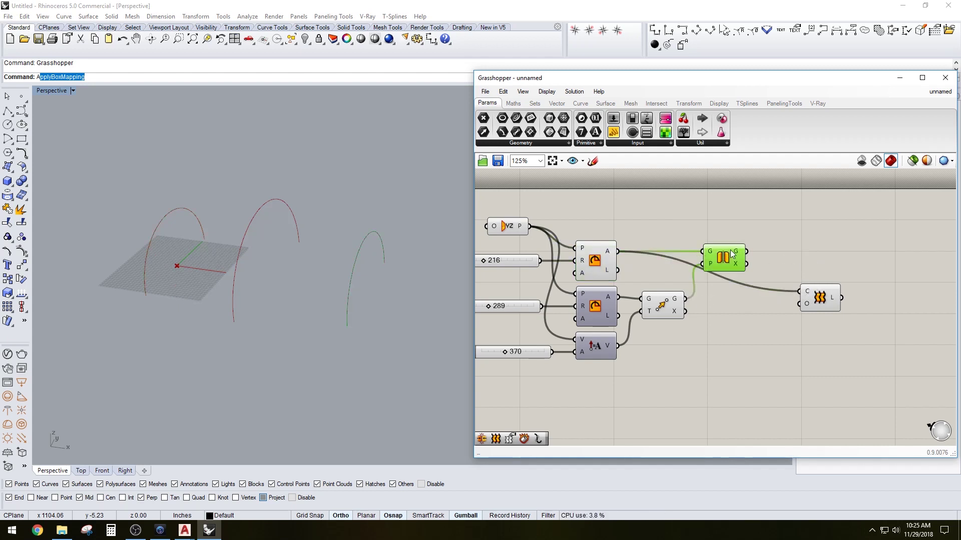
pyautogui.click(670, 306)
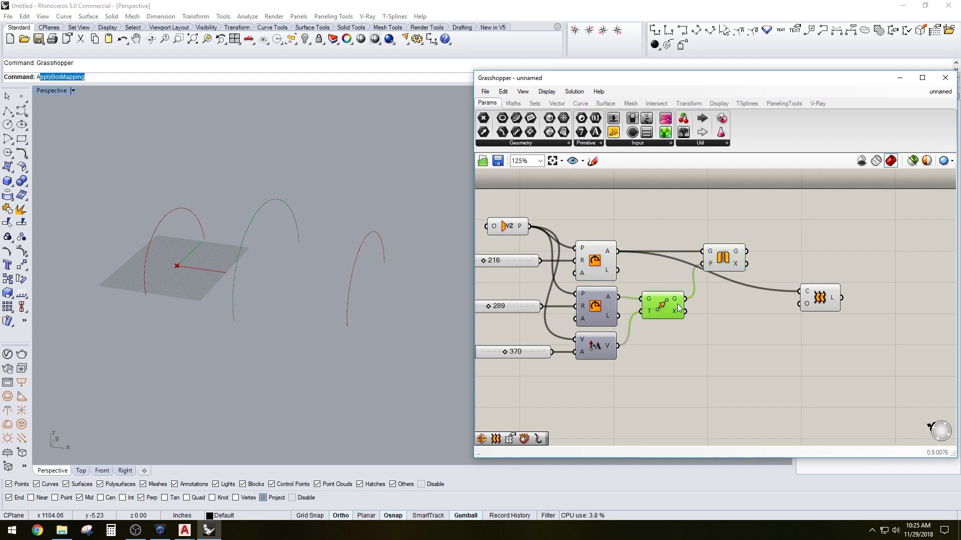
pyautogui.keyDown('shift'); pyautogui.moveTo(686, 299); pyautogui.dragTo(799, 291); pyautogui.keyUp('shift')
pyautogui.keyDown('shift'); pyautogui.moveTo(747, 251); pyautogui.dragTo(818, 291); pyautogui.keyUp('shift')
pyautogui.click(823, 303)
pyautogui.click(749, 273)
# Turn off the preview of the Arc, Amplitude, Move and Mirror components and shift the Loft component slightly down.
pyautogui.moveTo(762, 336); pyautogui.dragTo(600, 234)
pyautogui.middleClick(612, 231)
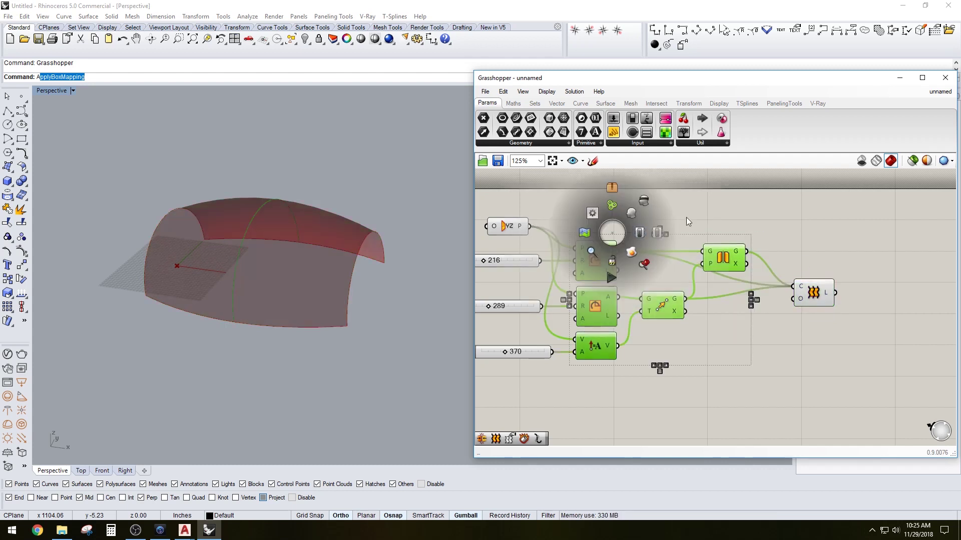
pyautogui.click(643, 203)
pyautogui.click(752, 226)
pyautogui.moveTo(814, 292); pyautogui.dragTo(809, 307)
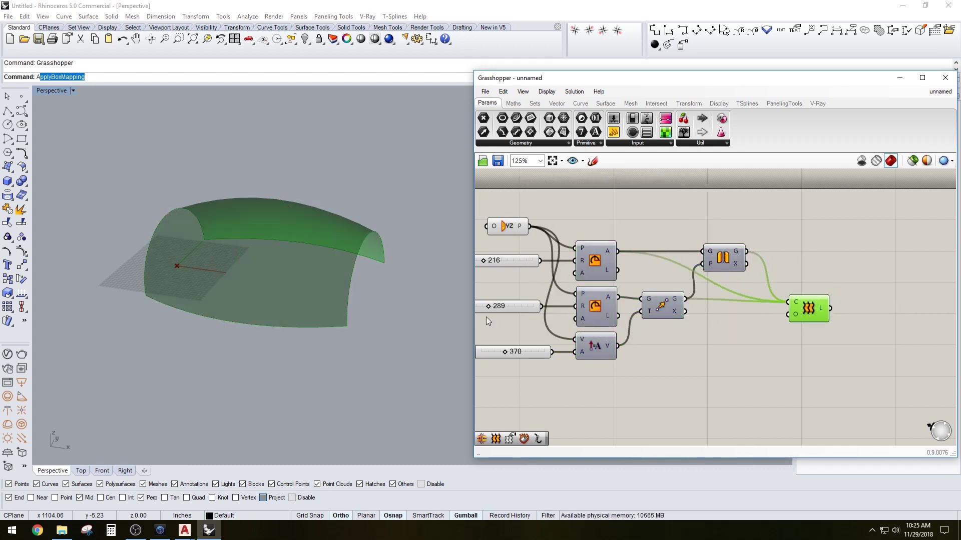
# Try a second arc radius of about 484 with the Loft selected, and settle on 340.
pyautogui.click(933, 250)
pyautogui.moveTo(351, 260); pyautogui.dragTo(394, 260, button='right')
pyautogui.moveTo(600, 374); pyautogui.dragTo(647, 365, button='right')
pyautogui.click(859, 306)
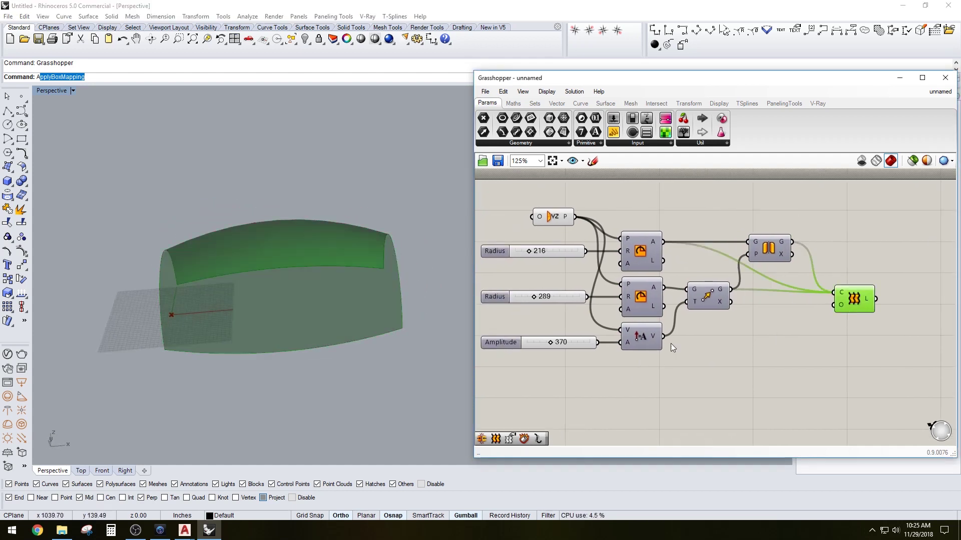
pyautogui.scroll(1, 671, 343)
pyautogui.moveTo(569, 283); pyautogui.dragTo(585, 282)
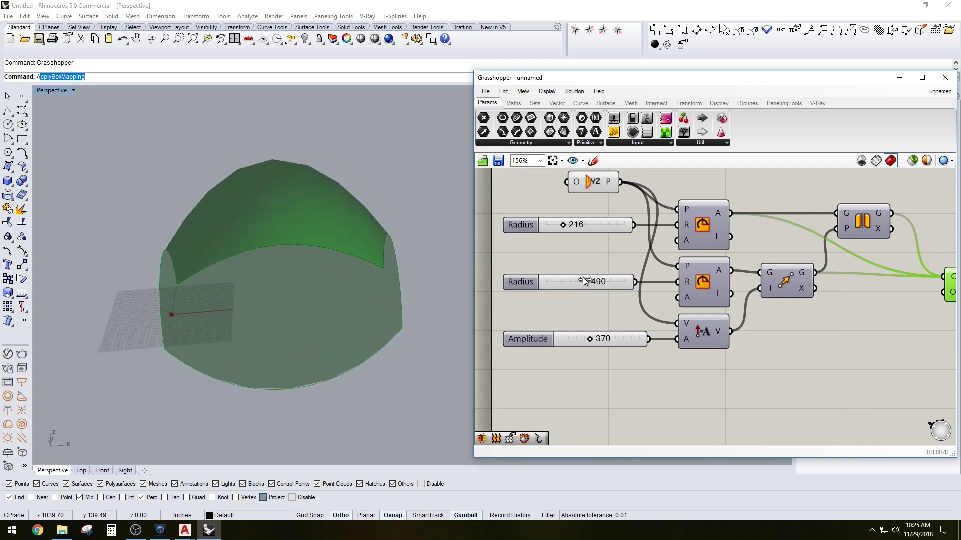
pyautogui.moveTo(285, 295); pyautogui.dragTo(294, 271, button='right')
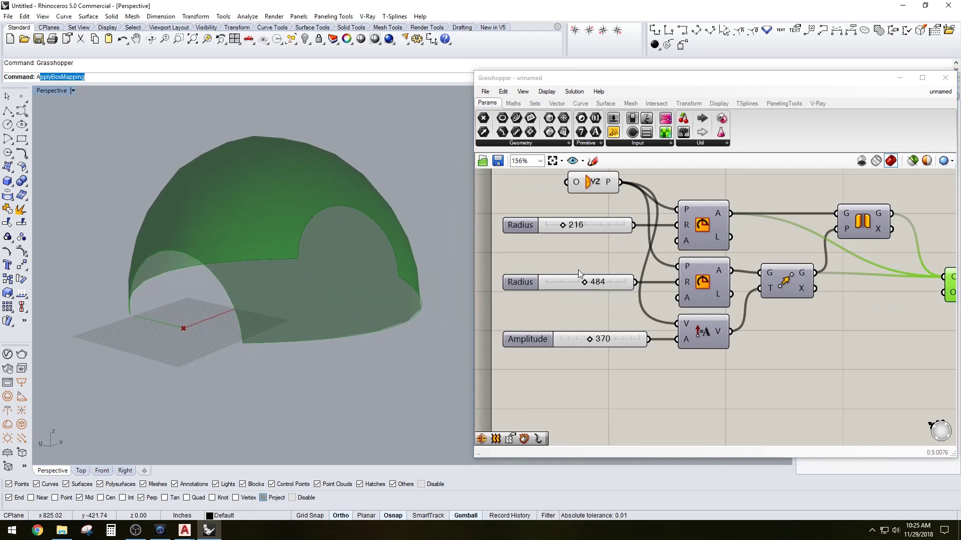
pyautogui.moveTo(584, 282); pyautogui.dragTo(573, 283)
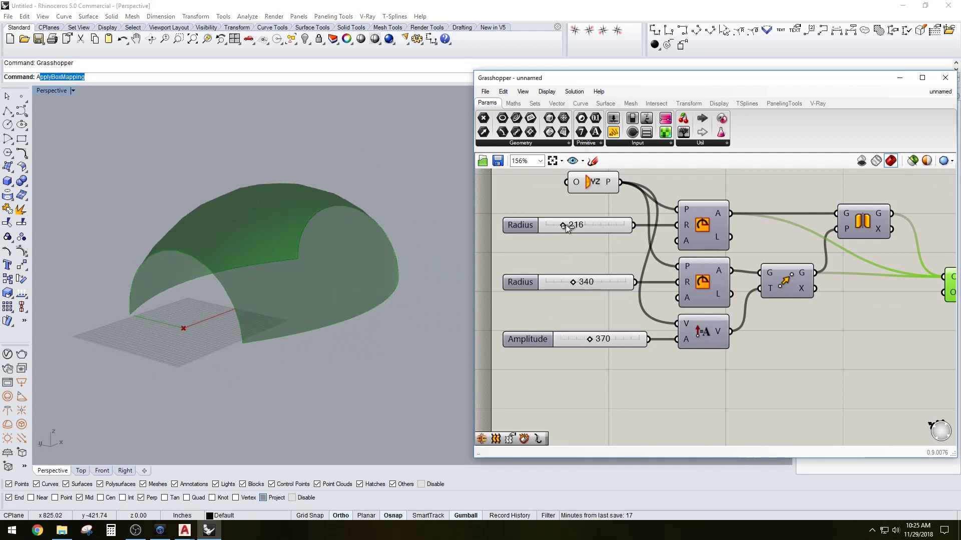
# Set the first arc's radius to 421 so the loft's end arcs are larger than its middle arc.
pyautogui.moveTo(566, 224); pyautogui.dragTo(578, 223)
pyautogui.moveTo(260, 225); pyautogui.dragTo(329, 217, button='right')
pyautogui.scroll(4, 330, 217)
pyautogui.click(851, 333)
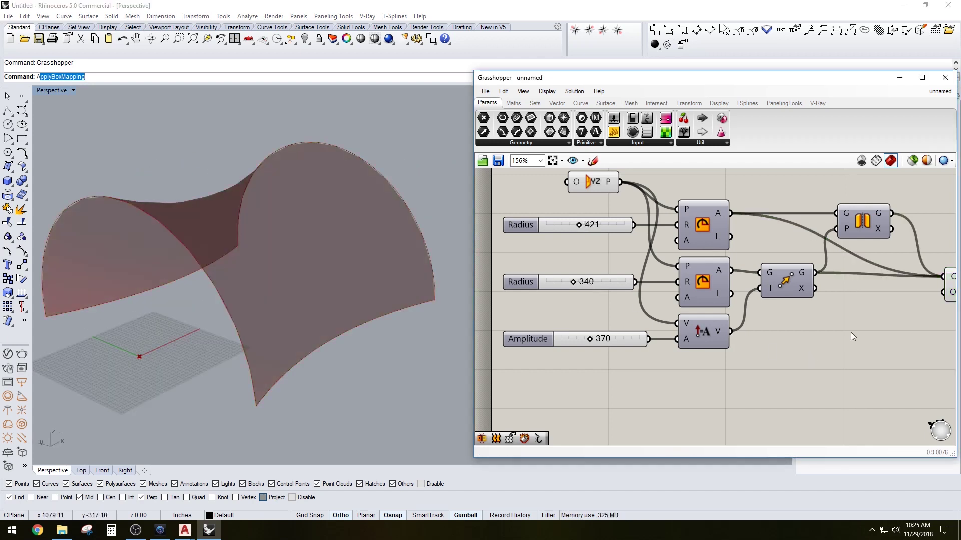
# Move the Loft component closer to the Move component and inspect the lofted surface from several angles.
pyautogui.moveTo(850, 332); pyautogui.dragTo(767, 341, button='right')
pyautogui.moveTo(882, 286); pyautogui.dragTo(862, 286)
pyautogui.moveTo(416, 305); pyautogui.dragTo(254, 282, button='right')
pyautogui.click(617, 251)
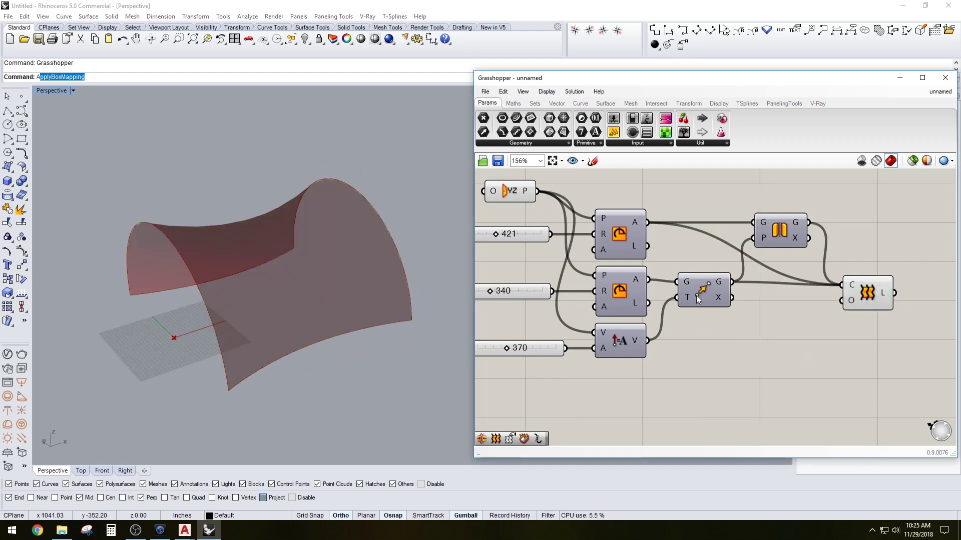
pyautogui.click(852, 347)
pyautogui.moveTo(851, 347); pyautogui.dragTo(836, 350, button='right')
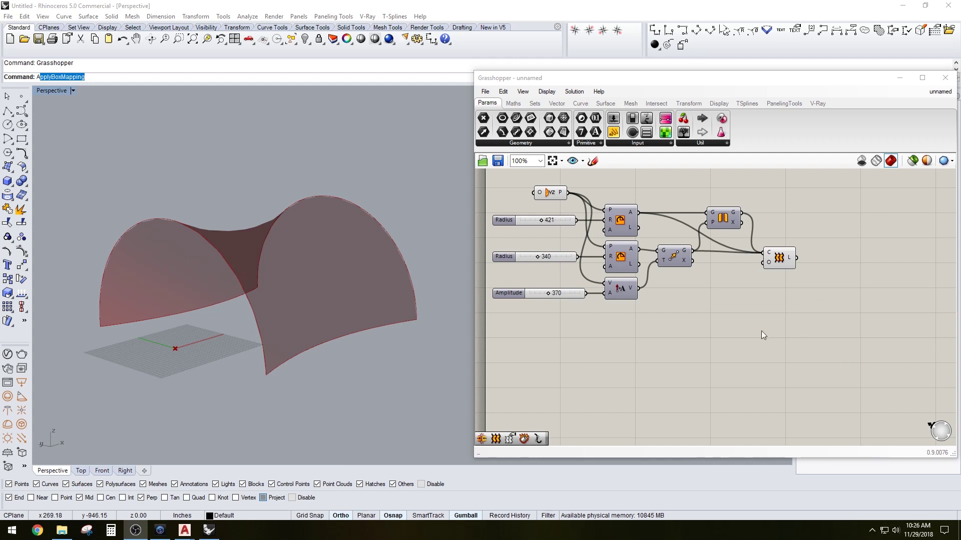
pyautogui.moveTo(393, 299); pyautogui.dragTo(294, 220, button='right')
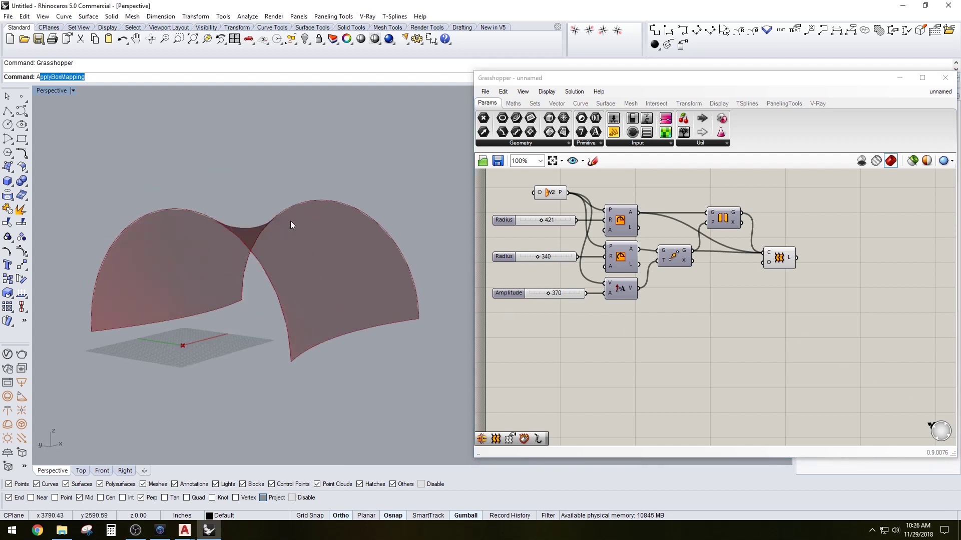
pyautogui.click(797, 279)
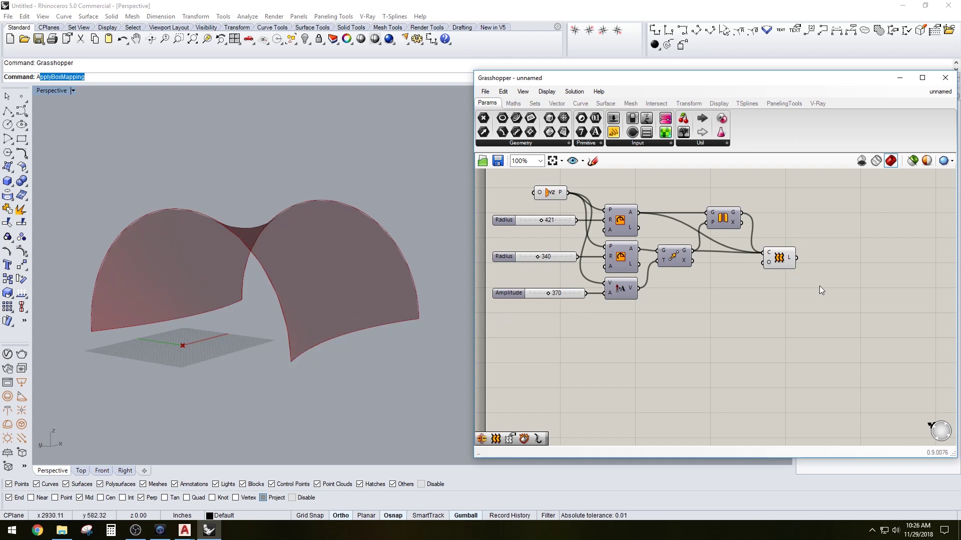
# Add an Isotrim component beside the Loft component and select the Loft that supplies its surface.
pyautogui.moveTo(821, 290); pyautogui.dragTo(781, 315, button='right')
pyautogui.click(739, 295)
pyautogui.doubleClick(828, 271)
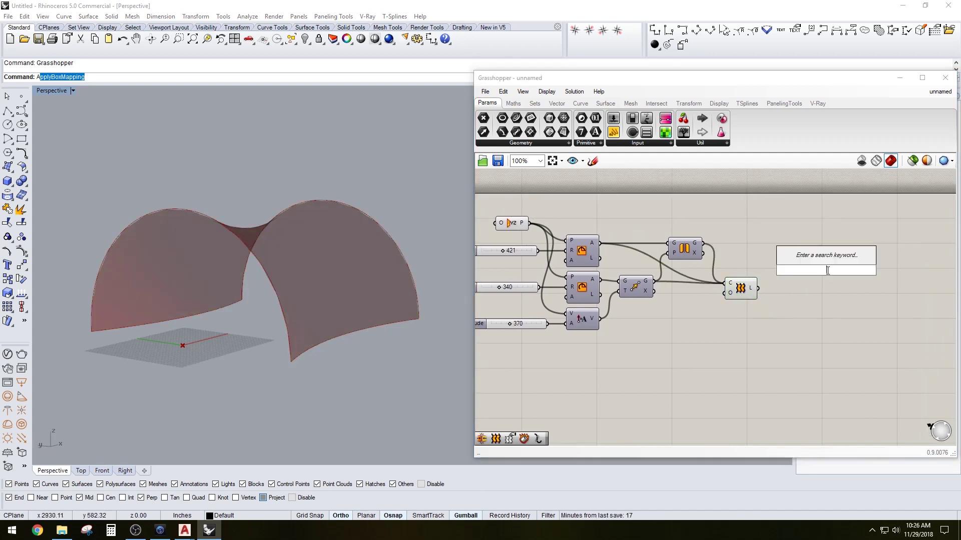
pyautogui.write('ISO')
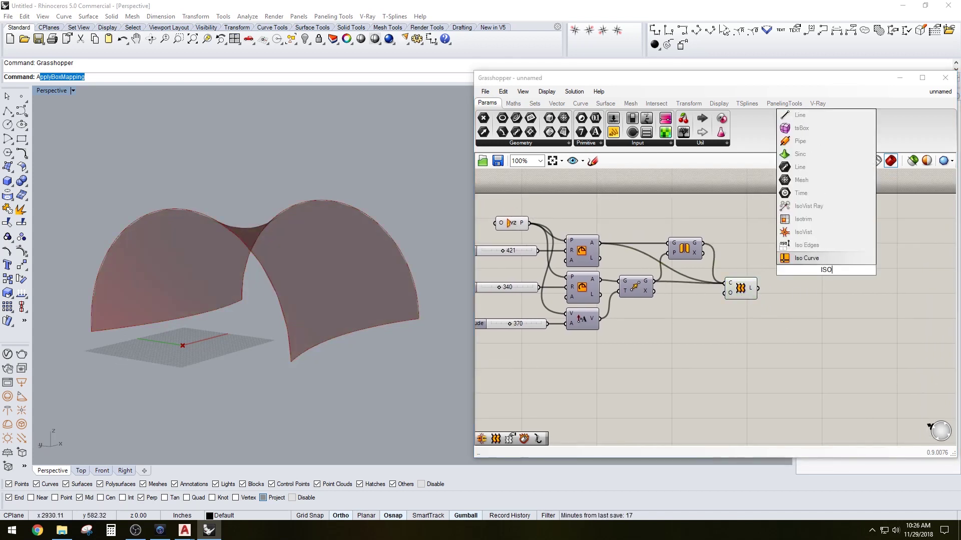
pyautogui.click(805, 220)
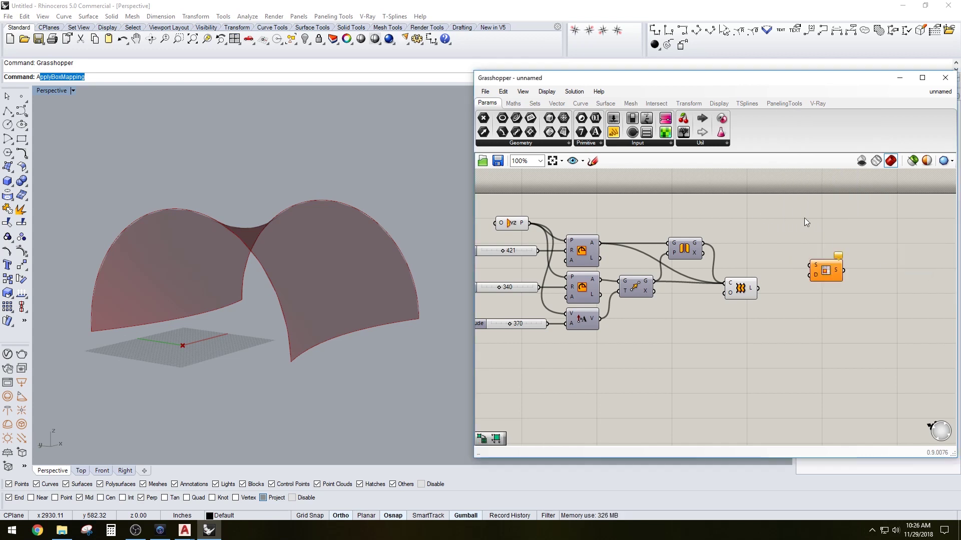
pyautogui.click(741, 293)
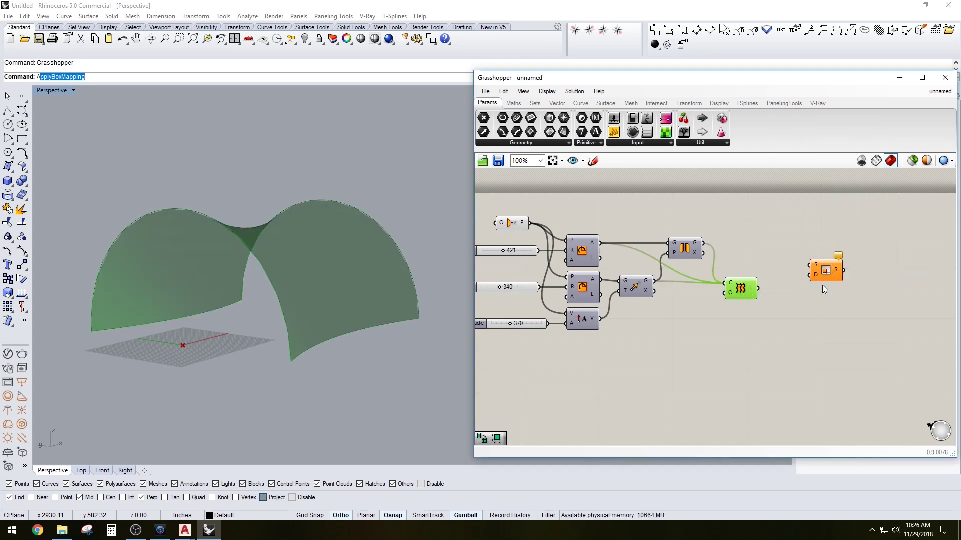
# Connect the Loft output to the Isotrim's surface input and place the Isotrim to the right of the Loft.
pyautogui.moveTo(823, 275); pyautogui.dragTo(821, 303)
pyautogui.scroll(3, 797, 300)
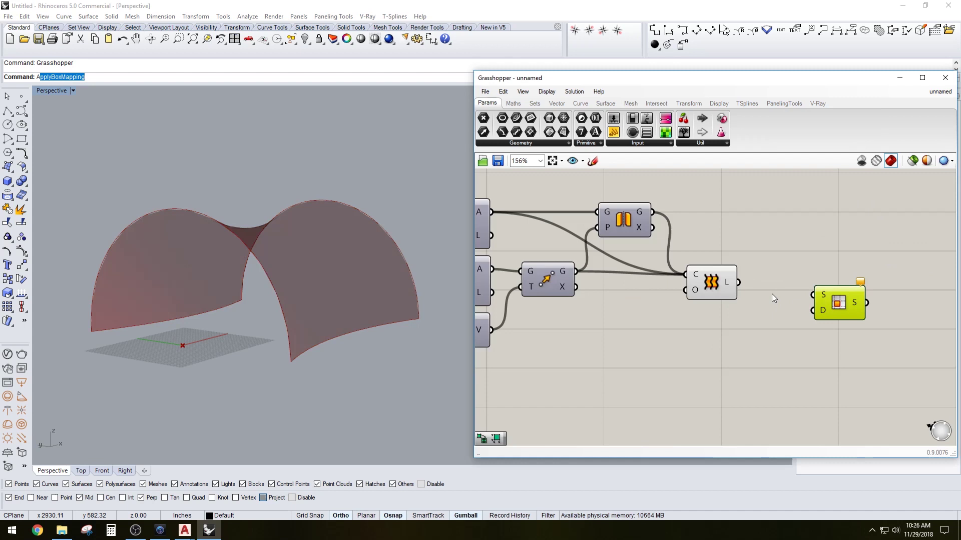
pyautogui.click(726, 289)
pyautogui.moveTo(739, 282); pyautogui.dragTo(912, 293)
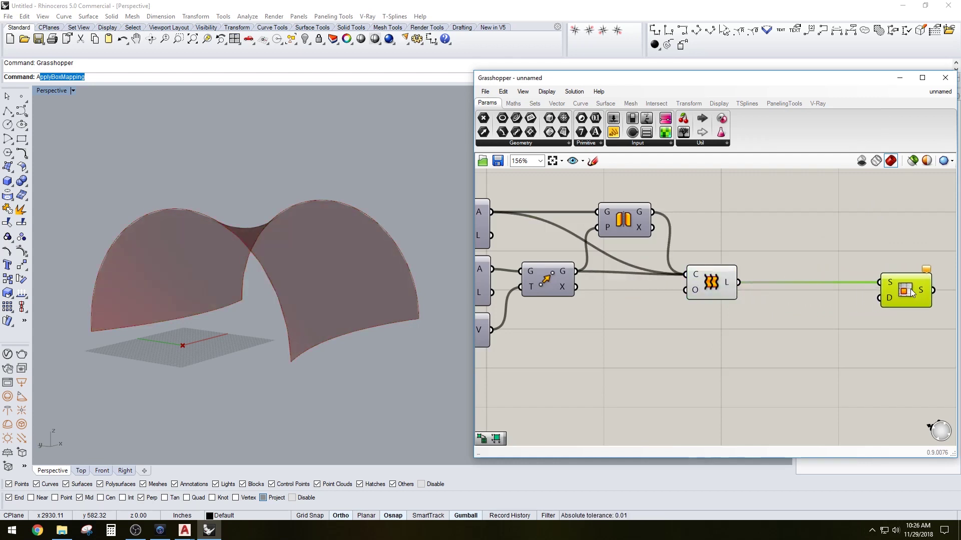
pyautogui.moveTo(912, 293); pyautogui.dragTo(826, 284, button='right')
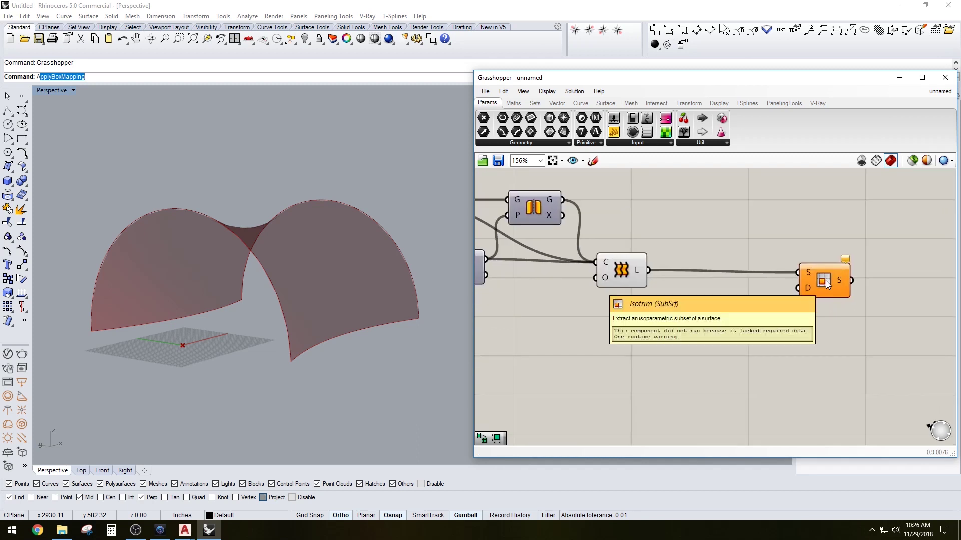
pyautogui.moveTo(818, 288); pyautogui.dragTo(829, 280)
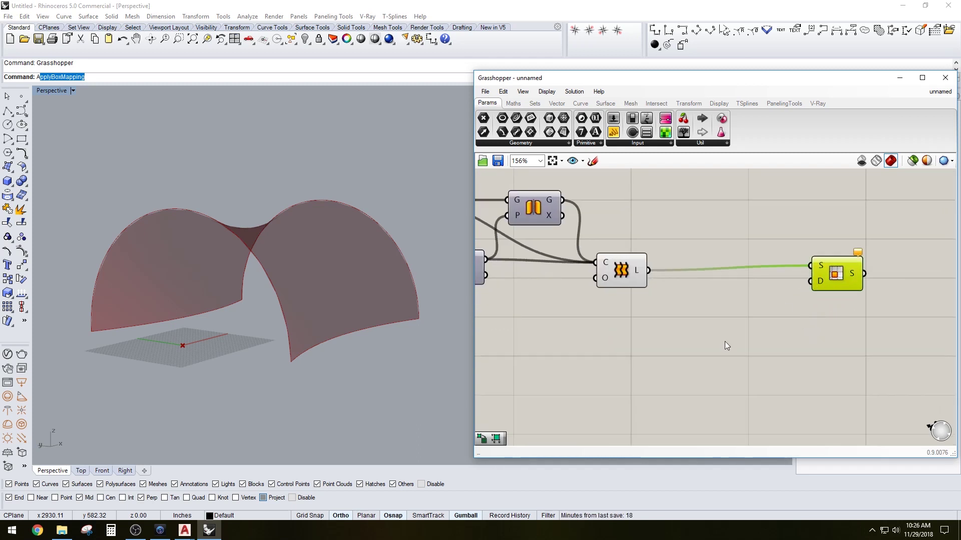
# Add a Divide Domain² component below the wire between Loft and Isotrim, and feed the Loft output into its domain input.
pyautogui.doubleClick(727, 345)
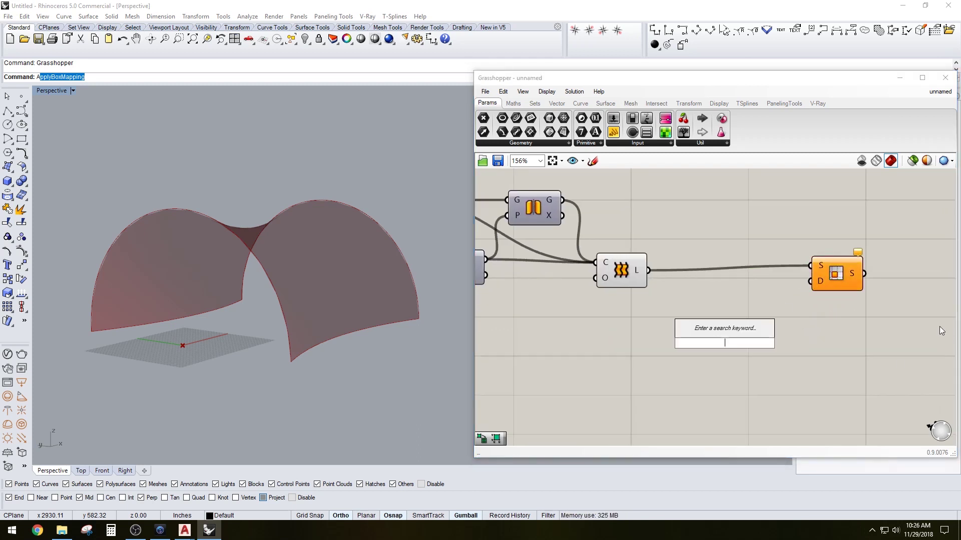
pyautogui.press('Escape')
pyautogui.click(838, 285)
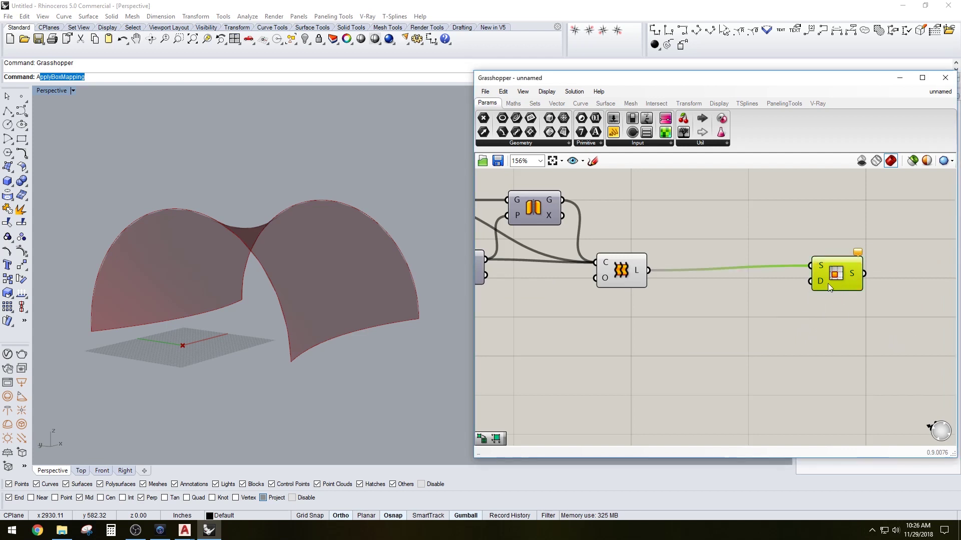
pyautogui.doubleClick(744, 345)
pyautogui.write('DIV')
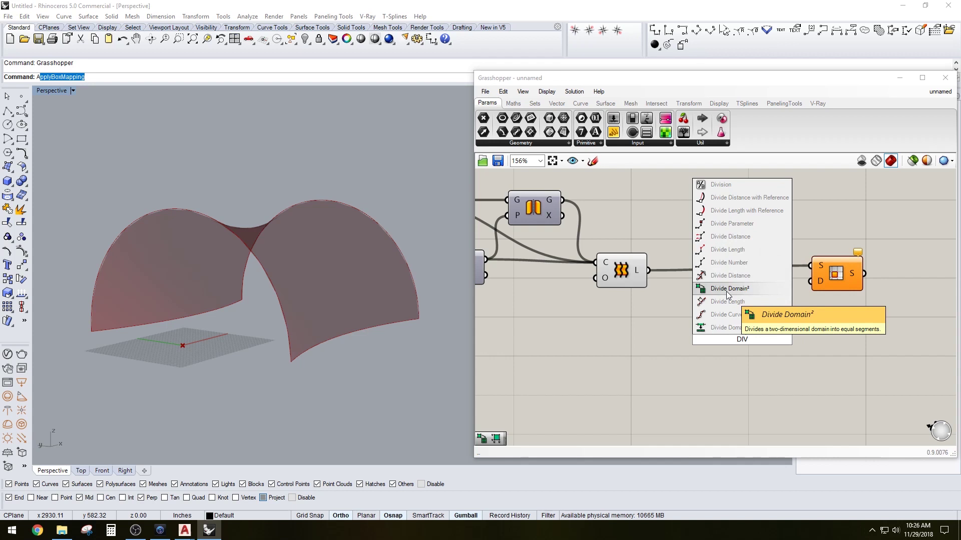
pyautogui.click(728, 291)
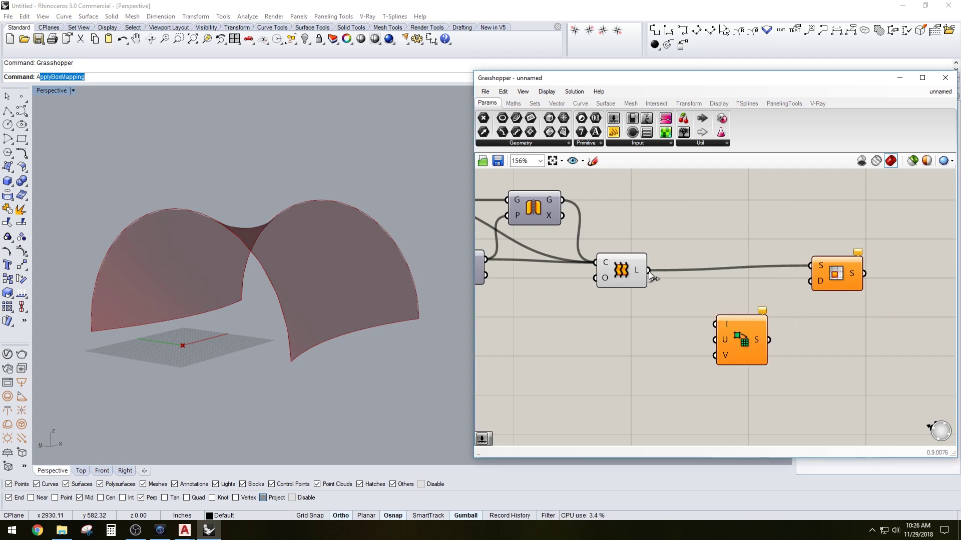
pyautogui.moveTo(649, 272); pyautogui.dragTo(714, 324)
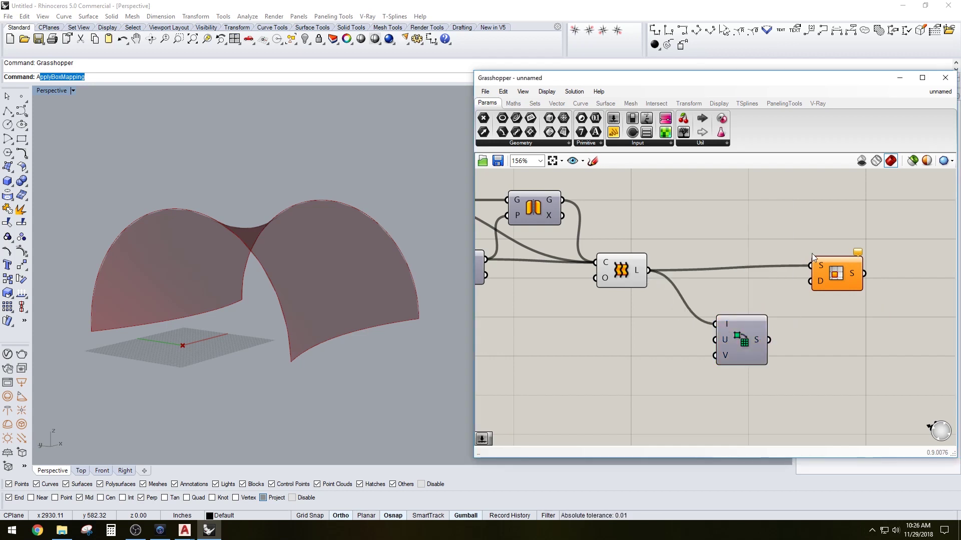
pyautogui.click(849, 279)
pyautogui.click(748, 324)
pyautogui.click(827, 329)
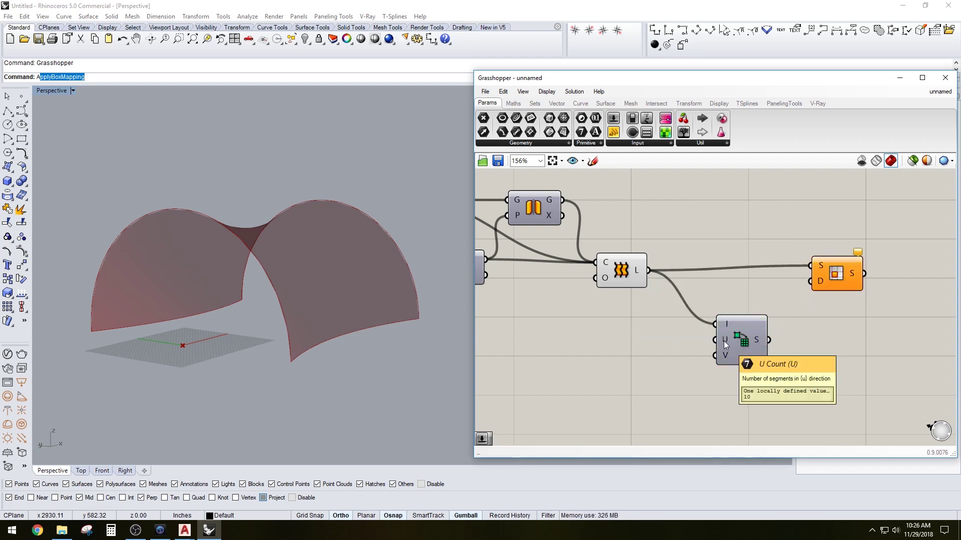
# Add a number slider with value 4 and connect it to both the U Count and V Count inputs of Divide Domain².
pyautogui.doubleClick(635, 340)
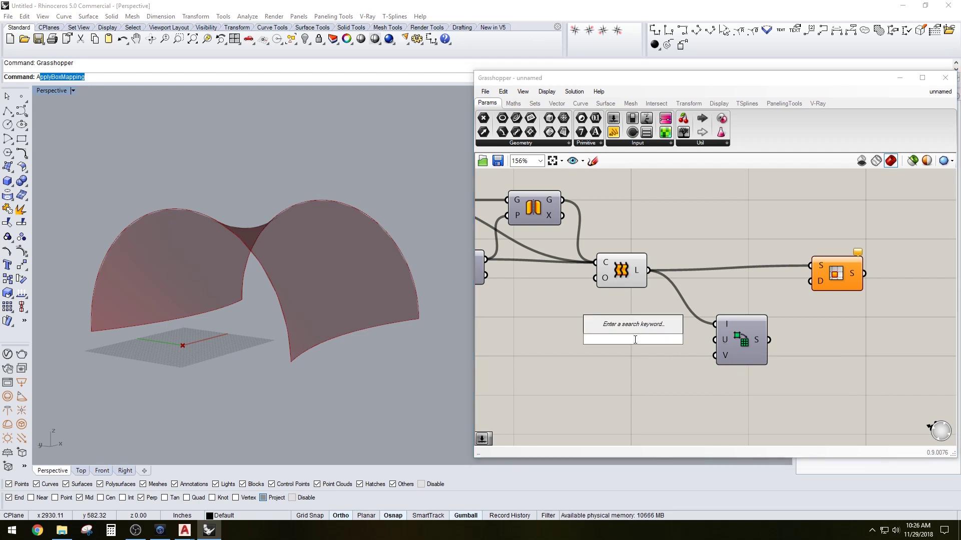
pyautogui.write('4')
pyautogui.press('Return')
pyautogui.moveTo(590, 340); pyautogui.dragTo(557, 352)
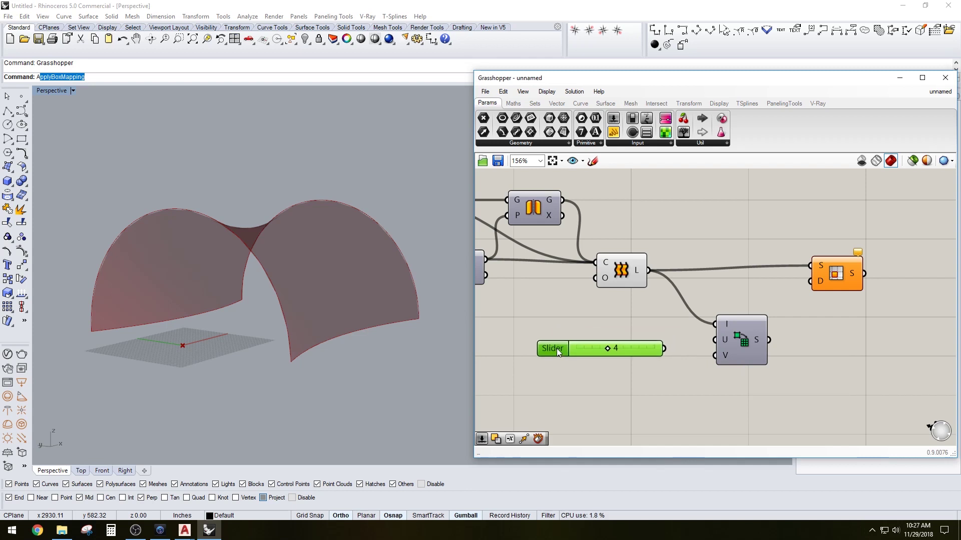
pyautogui.moveTo(663, 348); pyautogui.dragTo(729, 338)
# Connect the Divide Domain² segments output to the Isotrim's domain input and view the subdivided surface from another angle.
pyautogui.moveTo(836, 276)
pyautogui.mouseDown()
pyautogui.moveTo(836, 286)
pyautogui.moveTo(828, 274)
pyautogui.mouseUp()
pyautogui.click(831, 319)
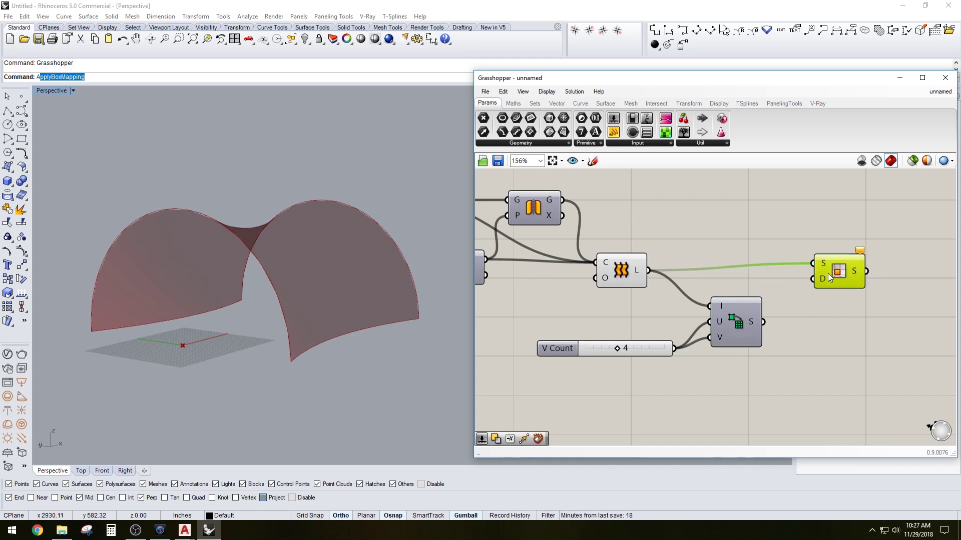
pyautogui.moveTo(764, 321); pyautogui.dragTo(813, 278)
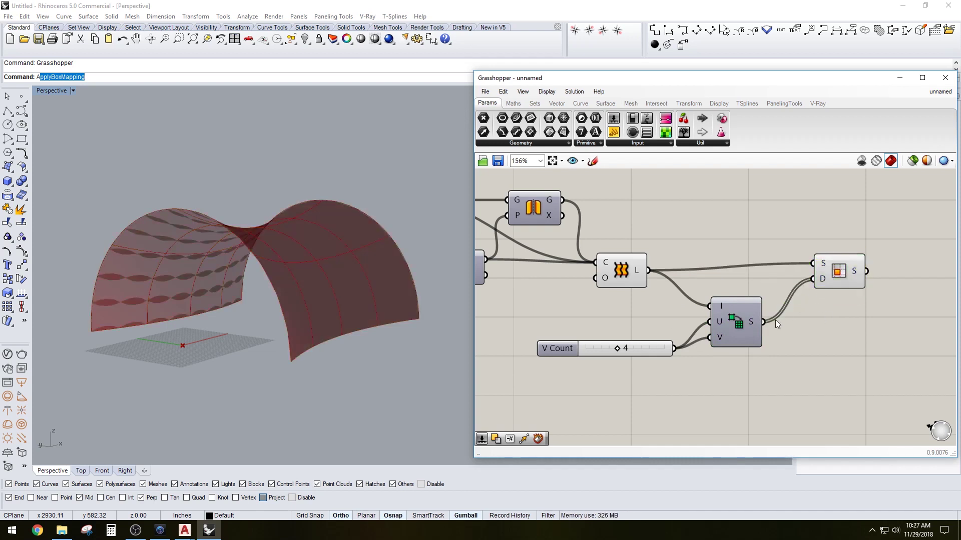
pyautogui.moveTo(351, 251); pyautogui.dragTo(283, 300, button='right')
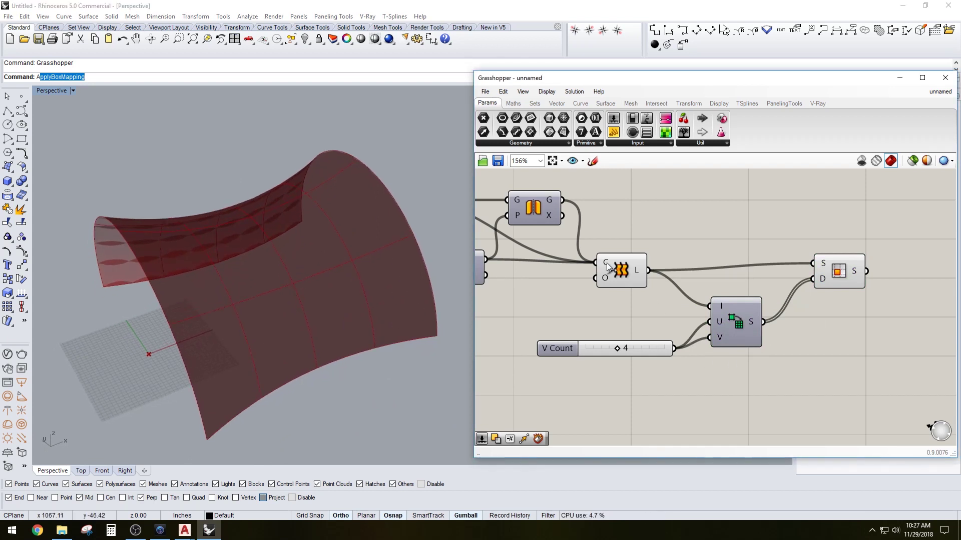
# Turn off the Loft component's preview so only the Isotrim panels are displayed.
pyautogui.click(631, 266)
pyautogui.press('space')
pyautogui.click(669, 233)
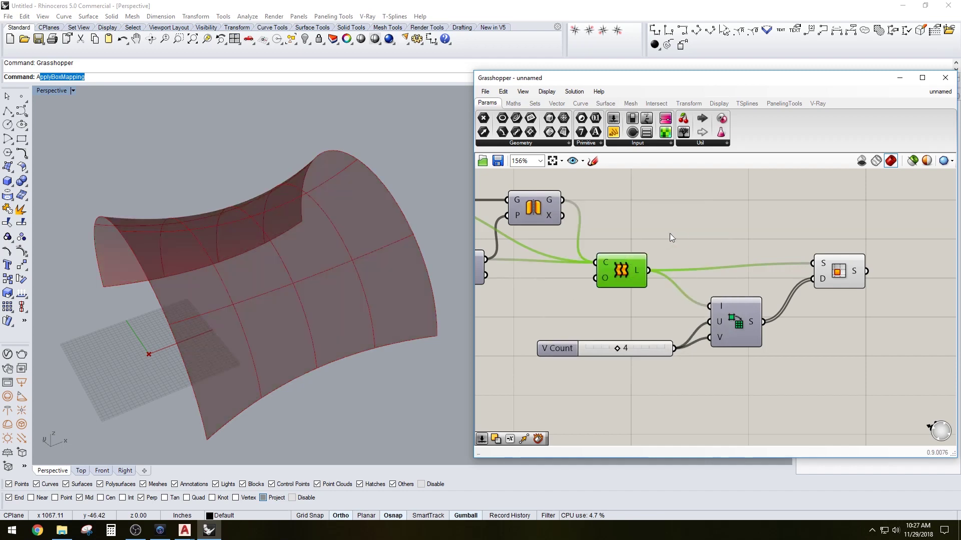
# Tidy the layout by moving the Isotrim closer to Divide Domain² and aligning the V Count slider with its count inputs.
pyautogui.moveTo(846, 274); pyautogui.dragTo(824, 280)
pyautogui.click(803, 224)
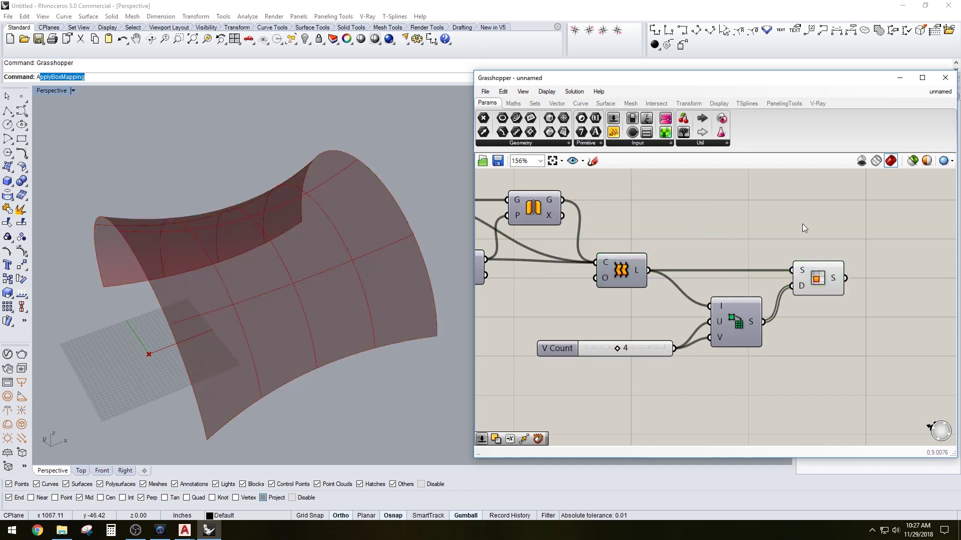
pyautogui.moveTo(553, 346); pyautogui.dragTo(564, 328)
pyautogui.click(660, 388)
pyautogui.scroll(-2, 605, 400)
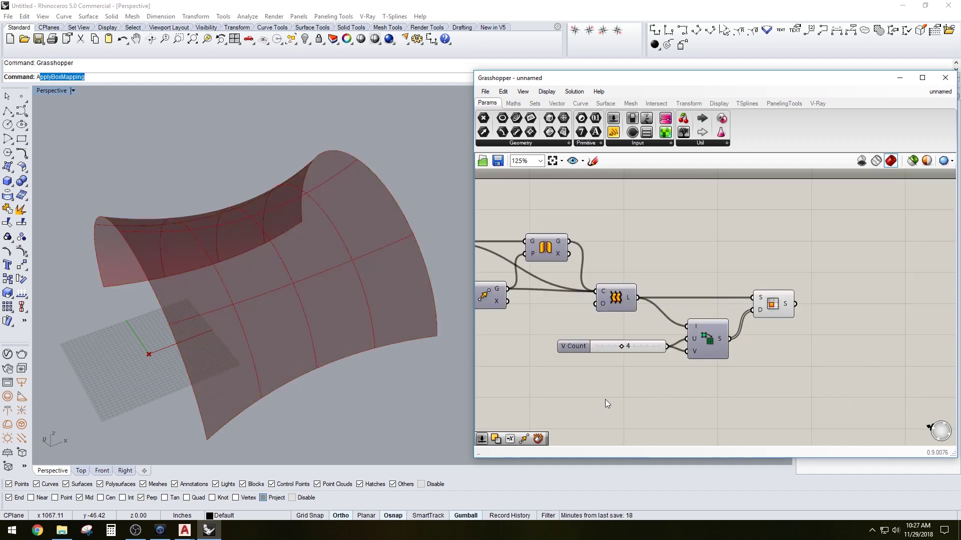
pyautogui.moveTo(627, 388); pyautogui.dragTo(795, 331, button='right')
# Adjust the second arc's radius slightly and inspect the subdivided surface from several angles.
pyautogui.moveTo(346, 351); pyautogui.dragTo(360, 322, button='right')
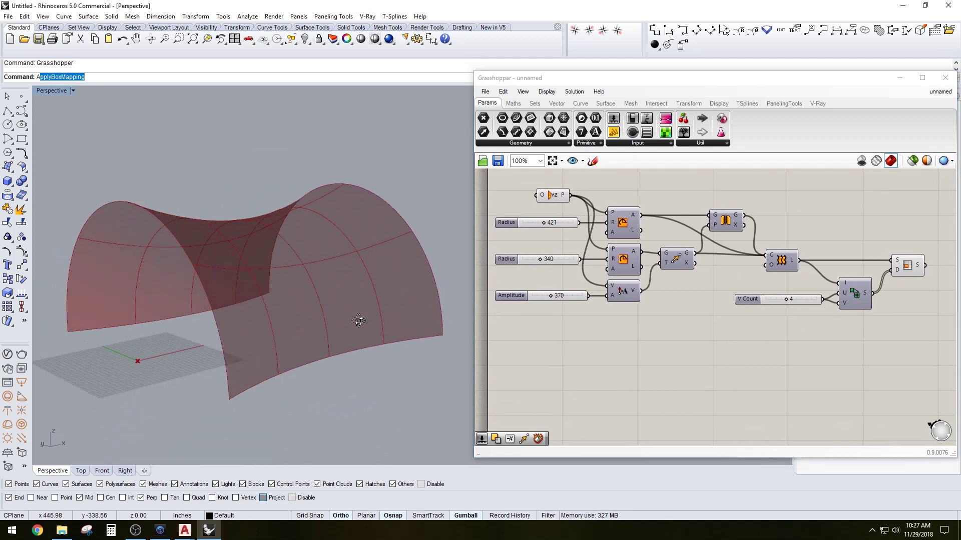
pyautogui.moveTo(337, 272); pyautogui.dragTo(341, 344, button='right')
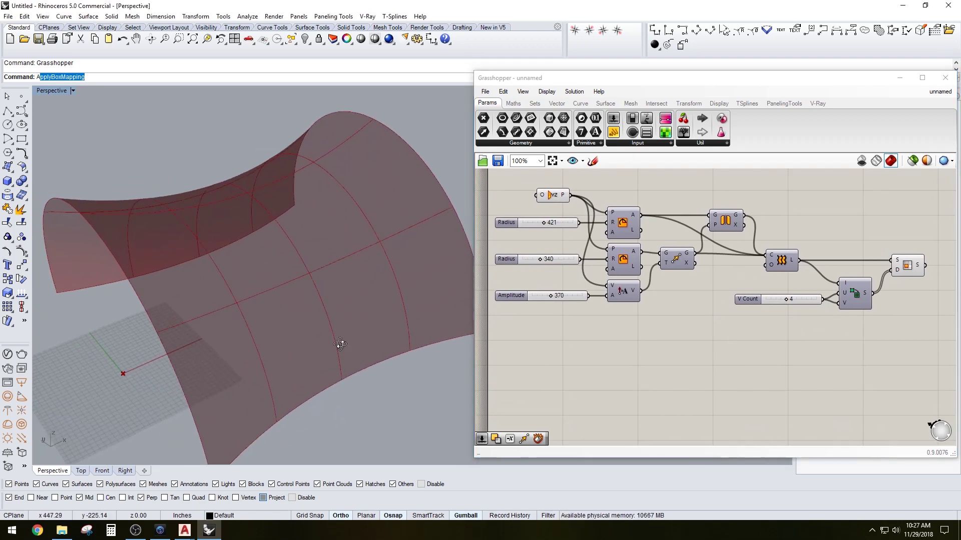
pyautogui.moveTo(542, 259)
pyautogui.mouseDown()
pyautogui.moveTo(531, 260)
pyautogui.moveTo(540, 263)
pyautogui.mouseUp()
pyautogui.moveTo(368, 326); pyautogui.dragTo(377, 332, button='right')
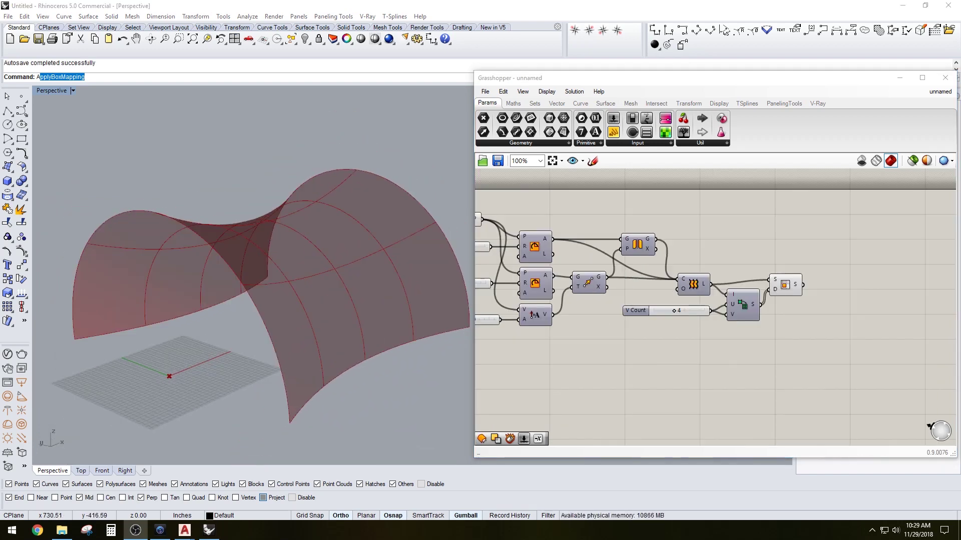
# Highlight the Isotrim panels in the viewport and view the surface from a lower angle.
pyautogui.click(799, 290)
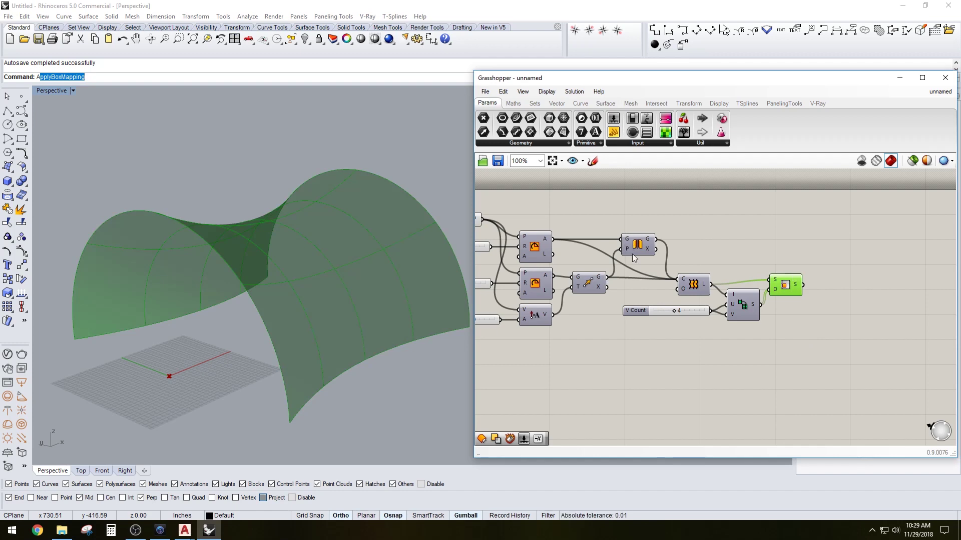
pyautogui.click(757, 244)
pyautogui.moveTo(338, 356); pyautogui.dragTo(312, 270, button='right')
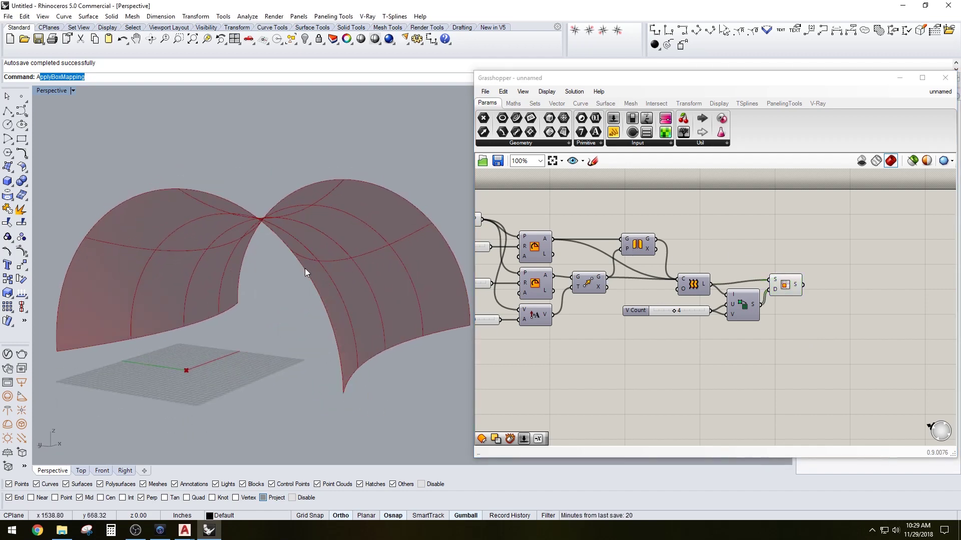
# Add a surface Offset component above the Isotrim and connect the Loft output to its surface input.
pyautogui.click(766, 230)
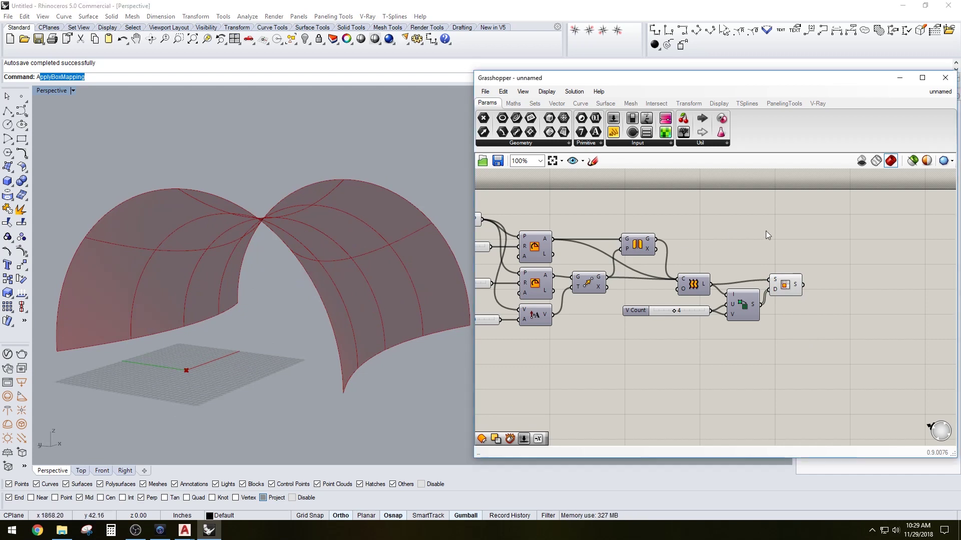
pyautogui.doubleClick(765, 230)
pyautogui.write('OF')
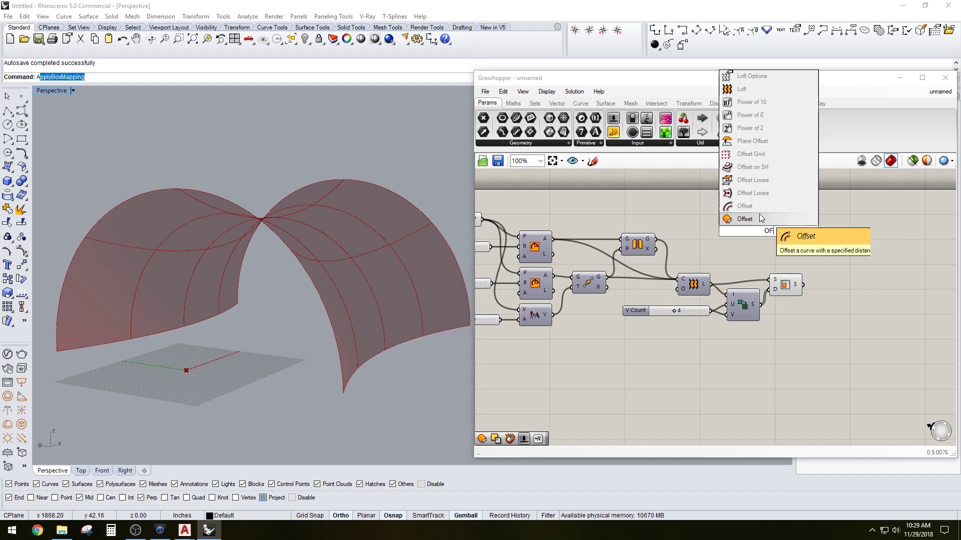
pyautogui.click(761, 218)
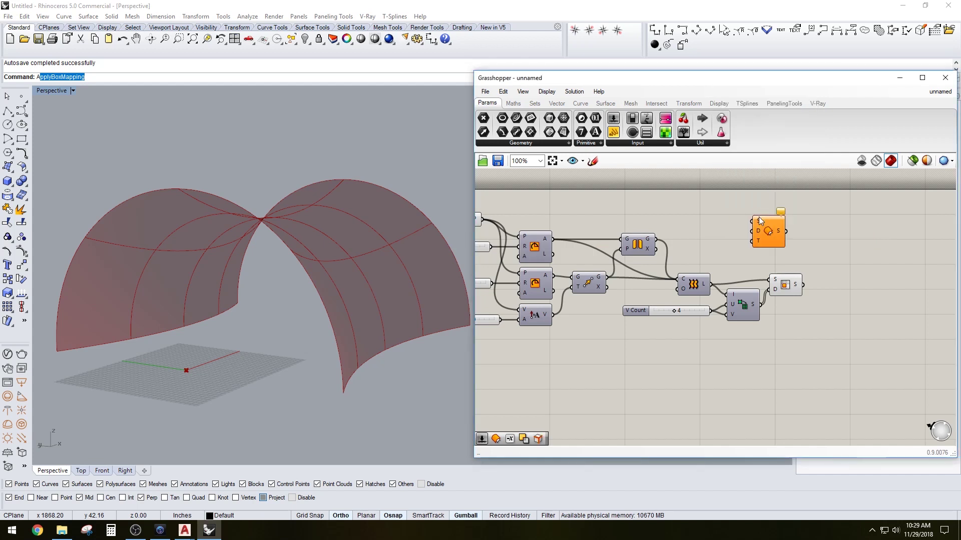
pyautogui.moveTo(764, 234); pyautogui.dragTo(821, 231)
pyautogui.click(784, 293)
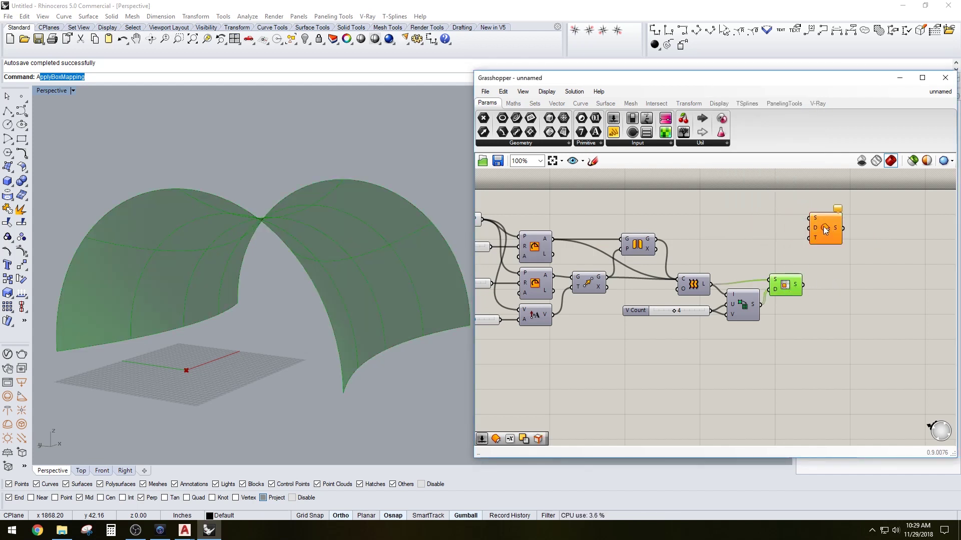
pyautogui.moveTo(825, 229); pyautogui.dragTo(755, 231)
pyautogui.moveTo(709, 288); pyautogui.dragTo(755, 229)
# Add a number slider with value 12 and connect it to the Offset component's distance input.
pyautogui.doubleClick(691, 207)
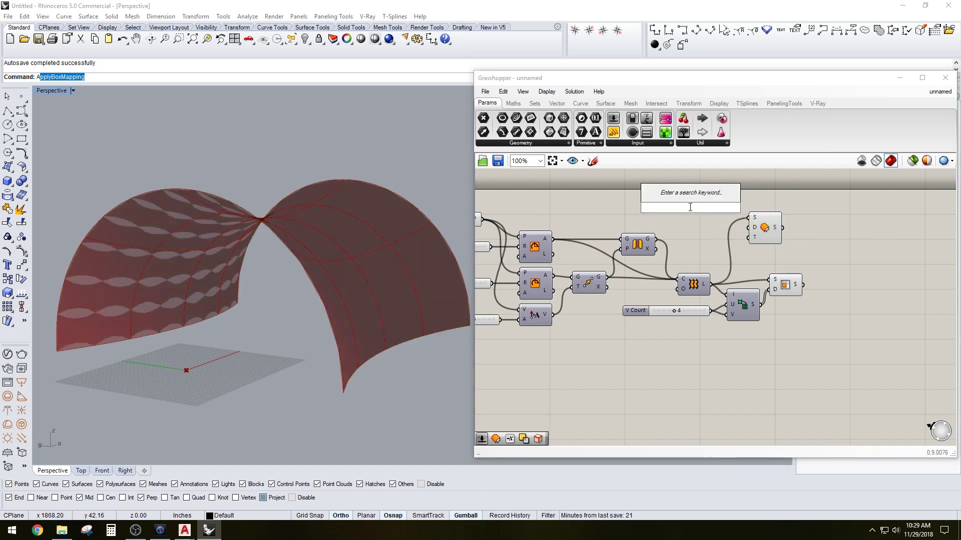
pyautogui.write('12')
pyautogui.press('Return')
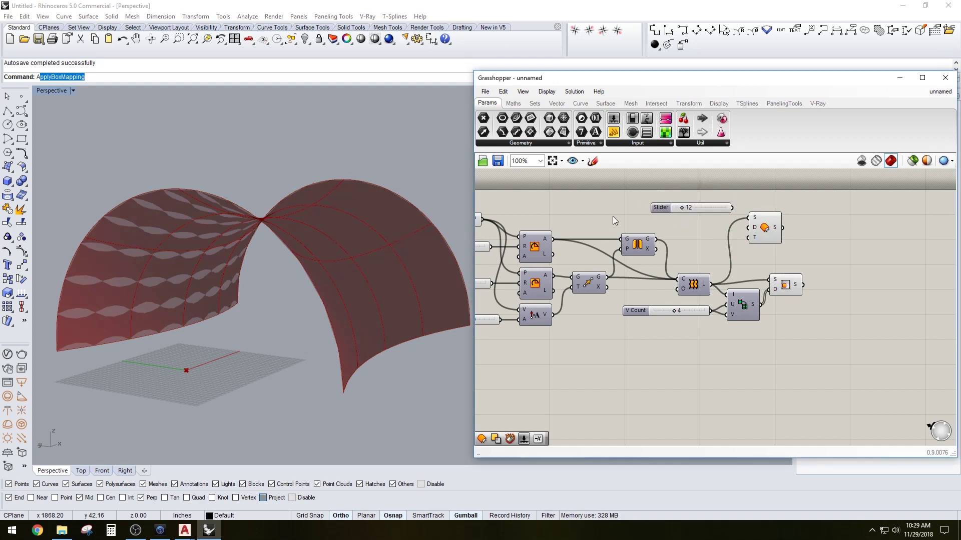
pyautogui.moveTo(666, 208); pyautogui.dragTo(640, 208)
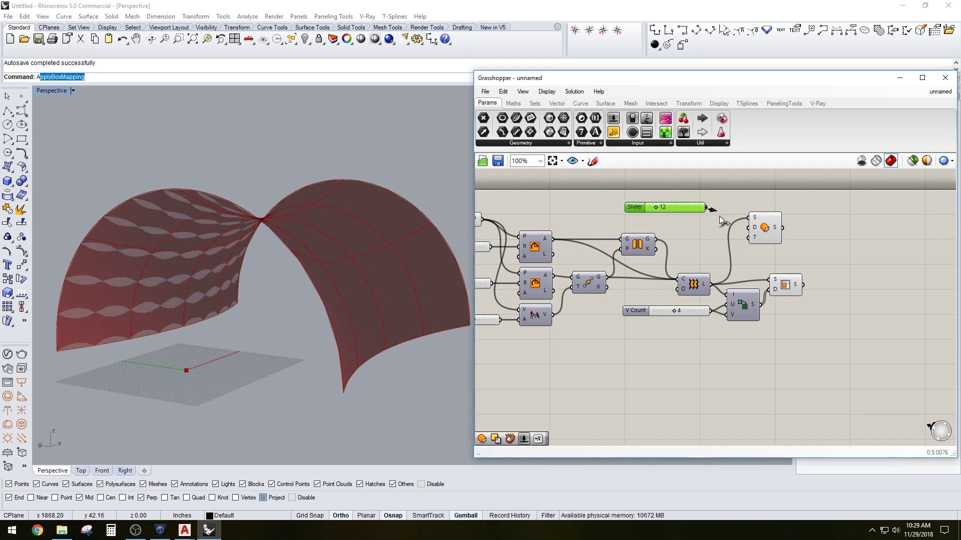
pyautogui.moveTo(719, 216); pyautogui.dragTo(750, 228)
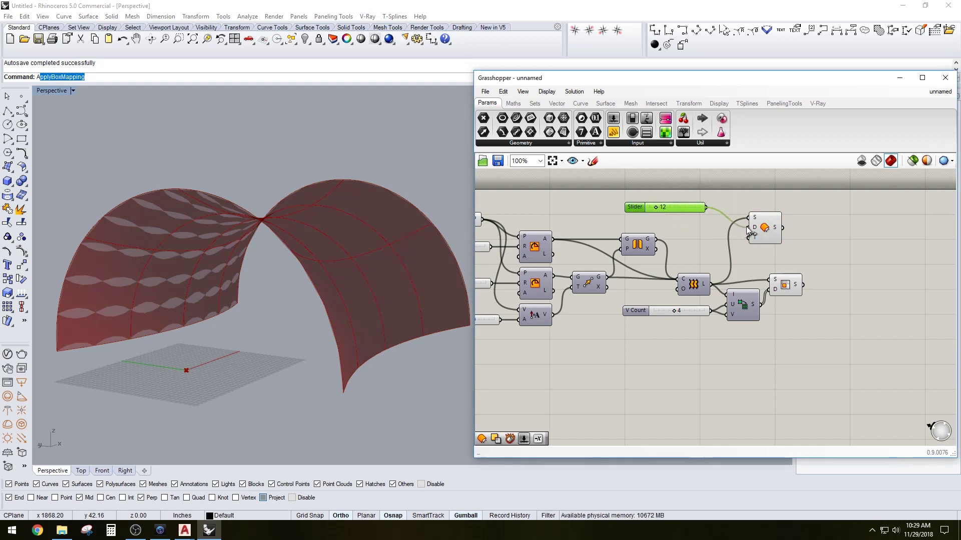
# Limit the offset distance slider to a maximum of 36, raise its value to 36 and shift the Offset component slightly.
pyautogui.doubleClick(644, 209)
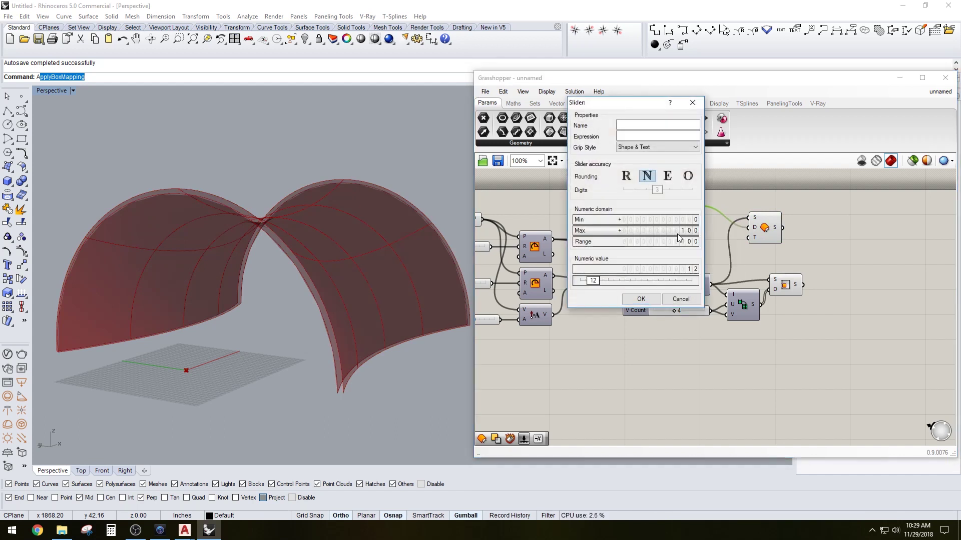
pyautogui.doubleClick(675, 234)
pyautogui.write('36')
pyautogui.press('Return')
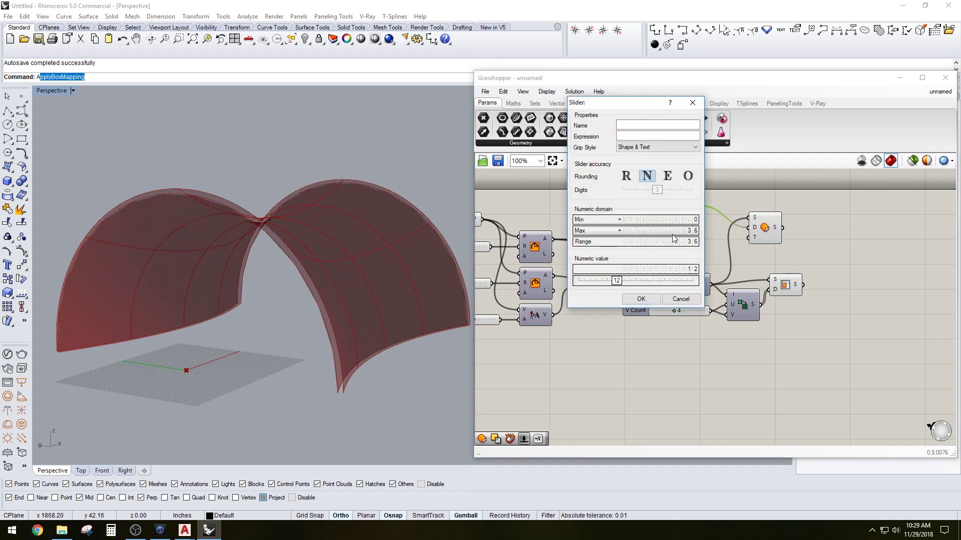
pyautogui.click(641, 299)
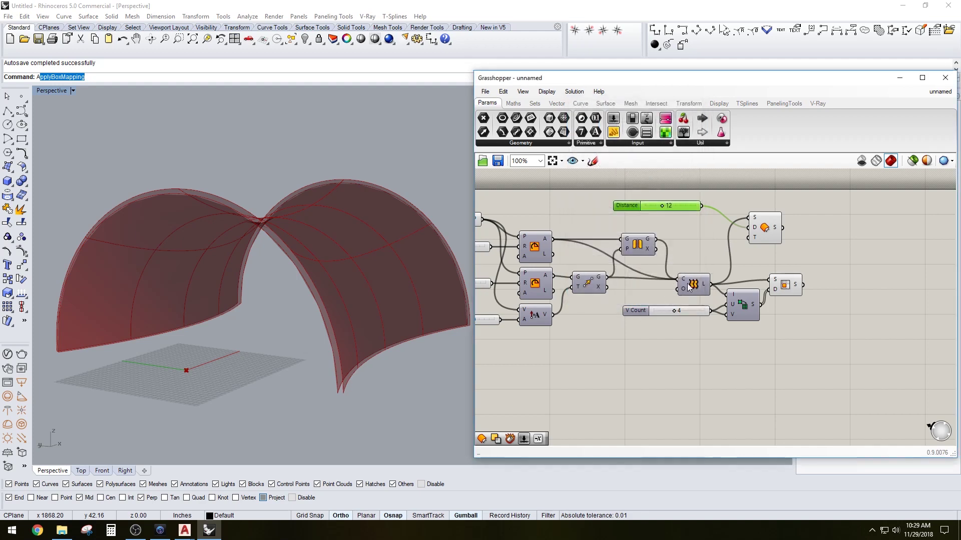
pyautogui.moveTo(664, 208); pyautogui.dragTo(779, 231)
# Move the Loft, V Count slider, Divide Domain² and Isotrim components together lower on the canvas.
pyautogui.moveTo(815, 351); pyautogui.dragTo(683, 278)
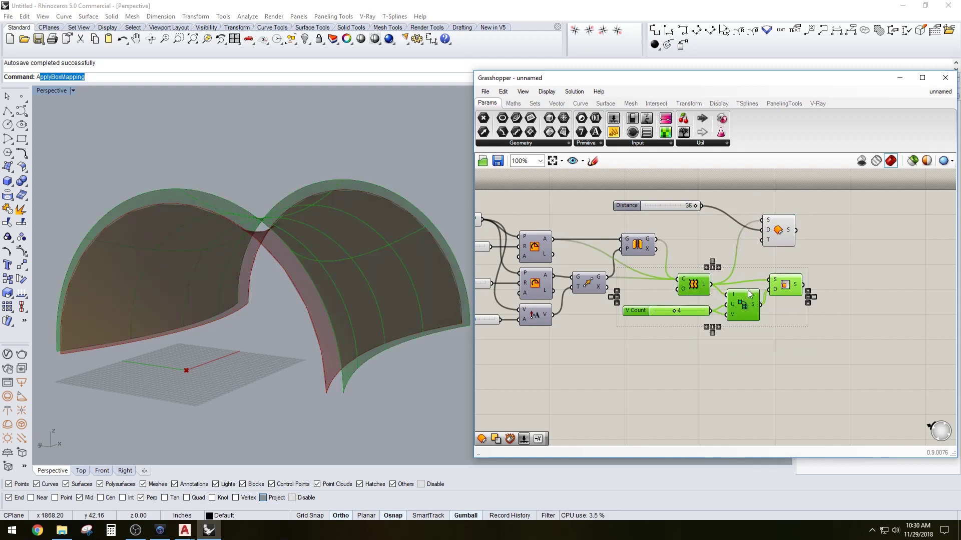
pyautogui.moveTo(785, 290); pyautogui.dragTo(794, 321)
pyautogui.click(801, 270)
# Move the Offset component down above the Loft and Divide Domain² components and turn off its preview.
pyautogui.click(783, 232)
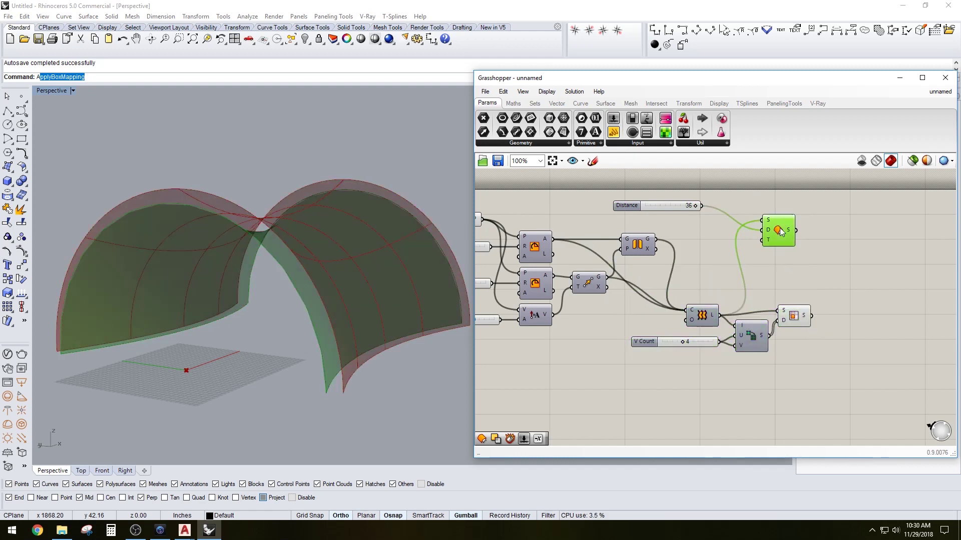
pyautogui.moveTo(779, 233); pyautogui.dragTo(760, 261)
pyautogui.press('space')
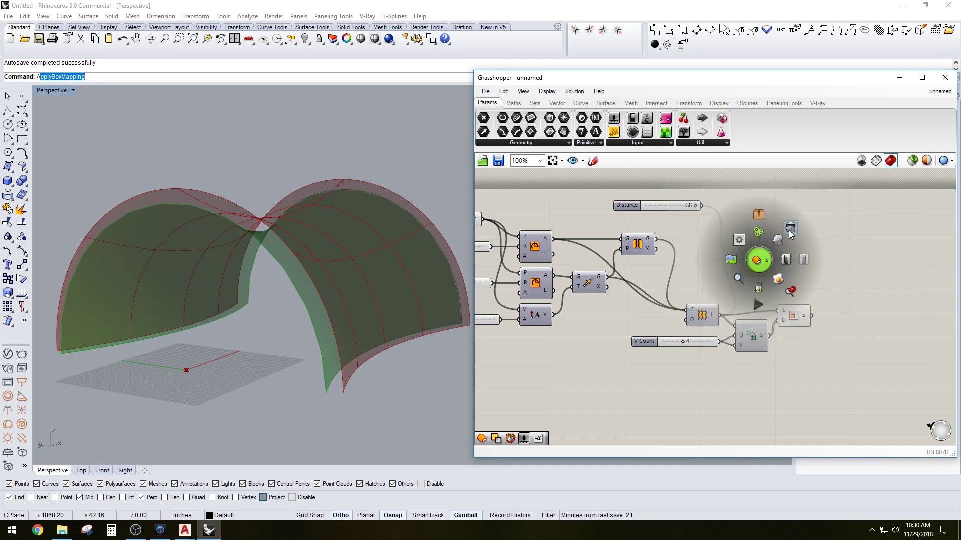
pyautogui.click(790, 229)
# Shift the Isotrim aside, place a copy of it above the original and connect the Offset output to the copy's surface input.
pyautogui.moveTo(802, 321); pyautogui.dragTo(823, 319)
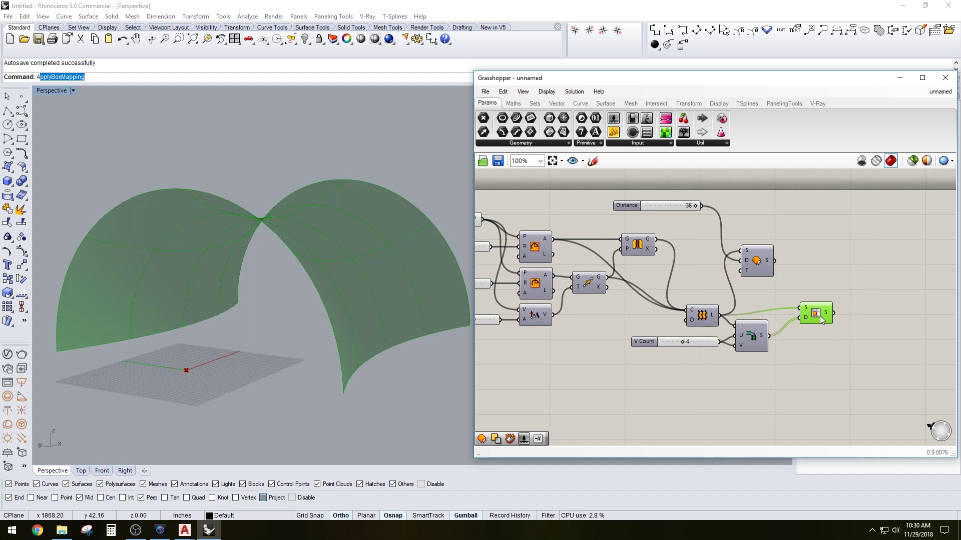
pyautogui.moveTo(821, 319); pyautogui.dragTo(830, 267)
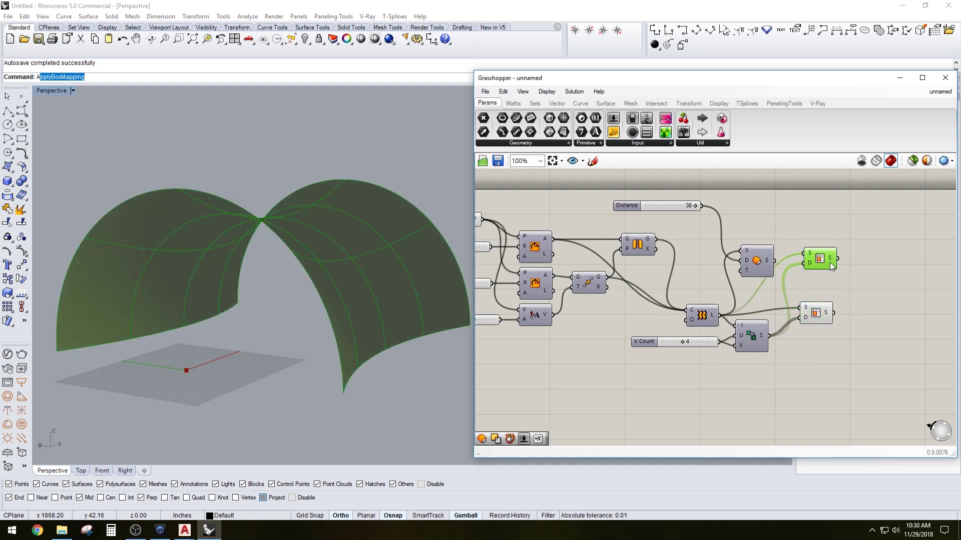
pyautogui.click(759, 260)
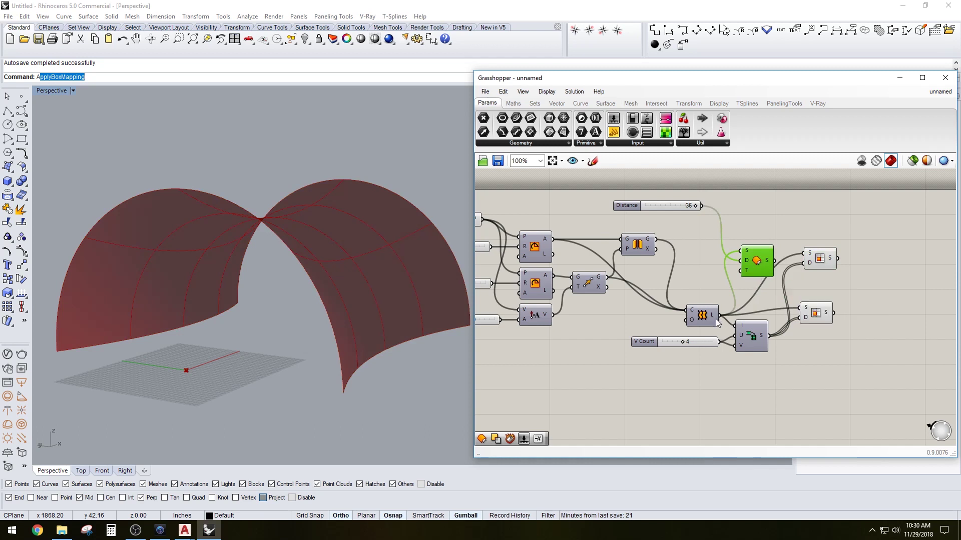
pyautogui.moveTo(719, 315); pyautogui.dragTo(803, 258)
pyautogui.click(821, 259)
pyautogui.click(763, 258)
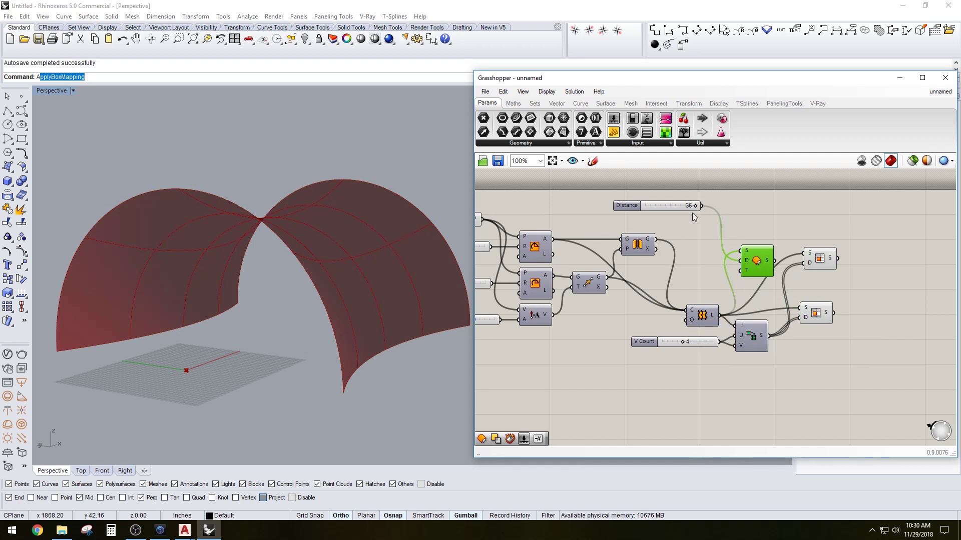
pyautogui.moveTo(777, 261); pyautogui.dragTo(806, 255)
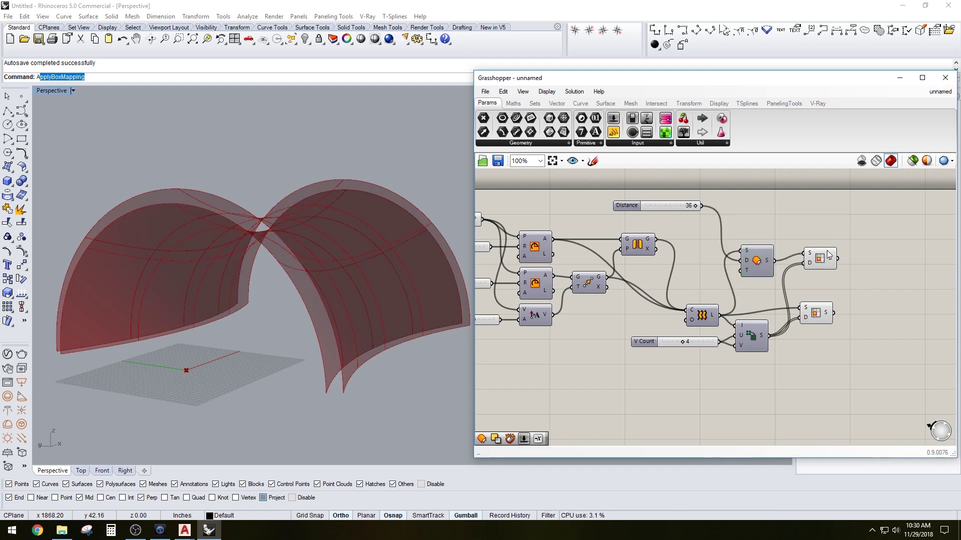
# Move the two Isotrim components lower so they sit closer together, one above the other.
pyautogui.click(818, 313)
pyautogui.moveTo(823, 314); pyautogui.dragTo(831, 328)
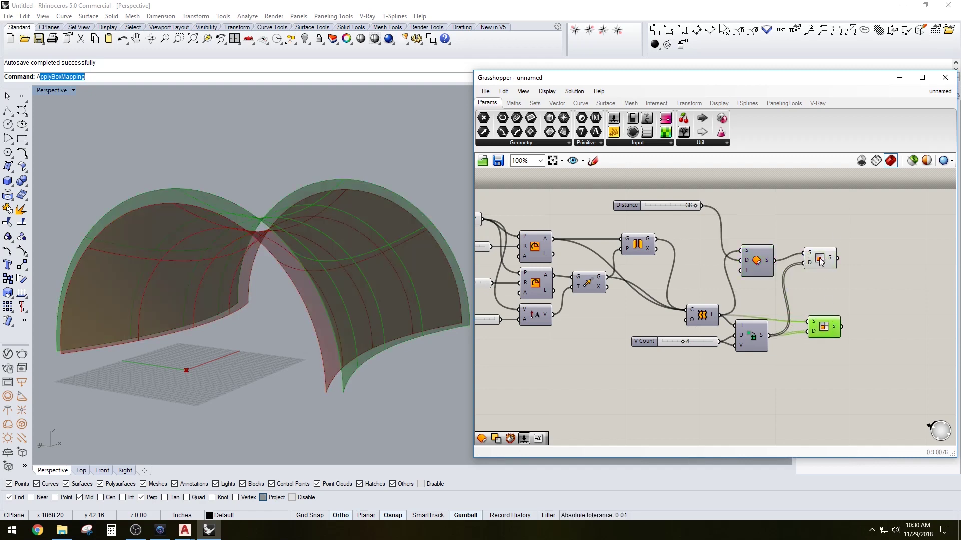
pyautogui.moveTo(821, 259); pyautogui.dragTo(827, 280)
pyautogui.click(814, 251)
pyautogui.click(825, 276)
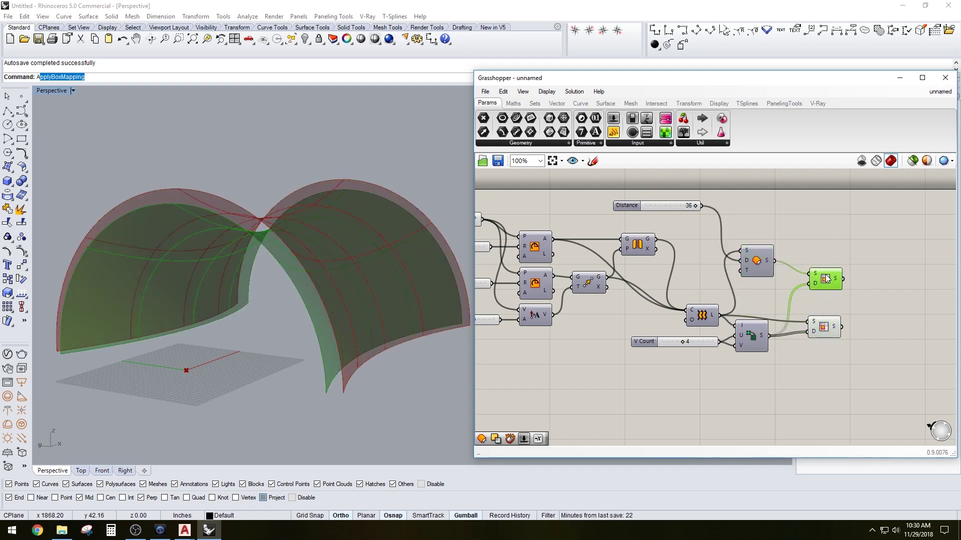
# Highlight the panels of both Isotrim components and examine the original and offset surfaces from a different angle.
pyautogui.keyDown('shift'); pyautogui.click(821, 322); pyautogui.keyUp('shift')
pyautogui.moveTo(418, 262); pyautogui.dragTo(392, 358, button='right')
pyautogui.click(637, 367)
pyautogui.moveTo(322, 316)
pyautogui.mouseDown(button='right')
pyautogui.moveTo(319, 332)
pyautogui.moveTo(330, 333)
pyautogui.moveTo(361, 296)
pyautogui.moveTo(315, 322)
pyautogui.mouseUp(button='right')
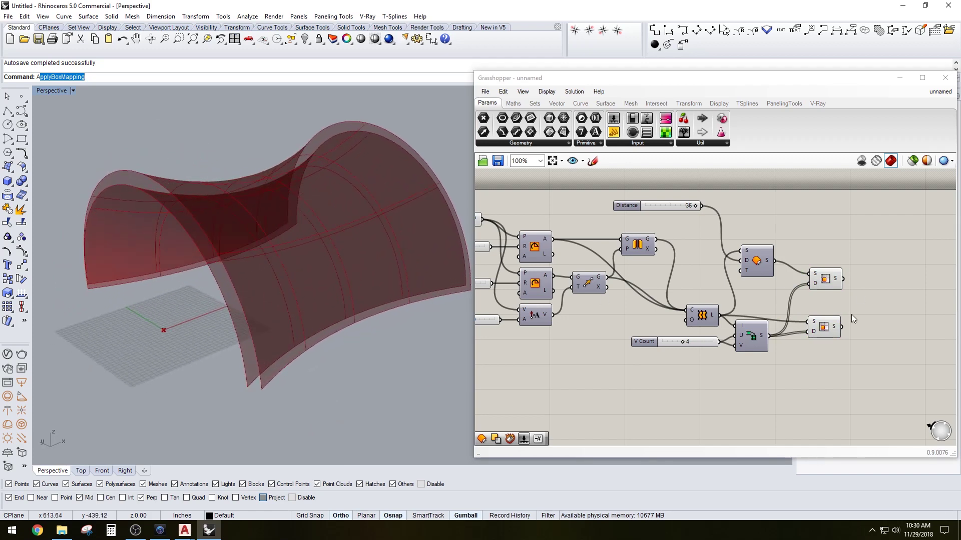
pyautogui.click(825, 281)
pyautogui.click(650, 296)
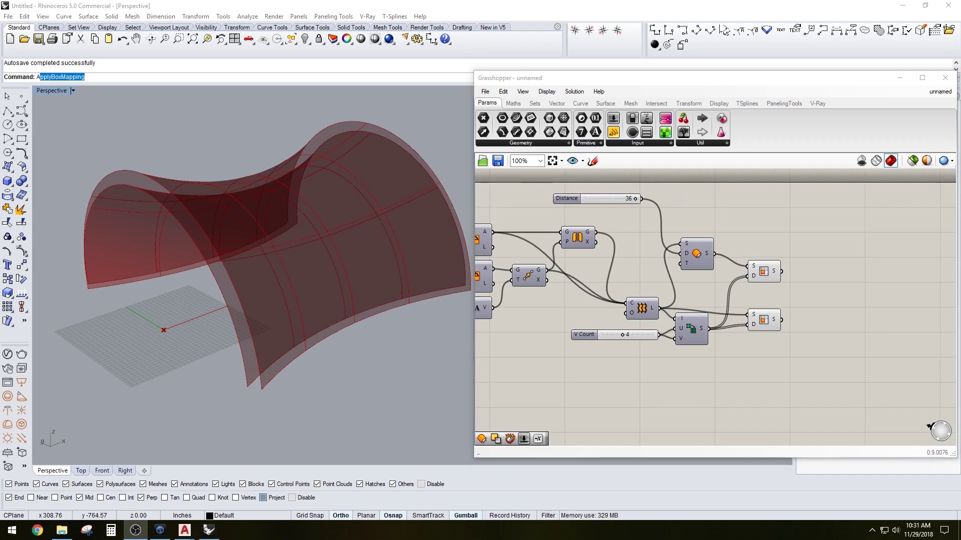
# Add a Deconstruct Brep component beyond the upper Isotrim and place a copy of it below.
pyautogui.doubleClick(830, 289)
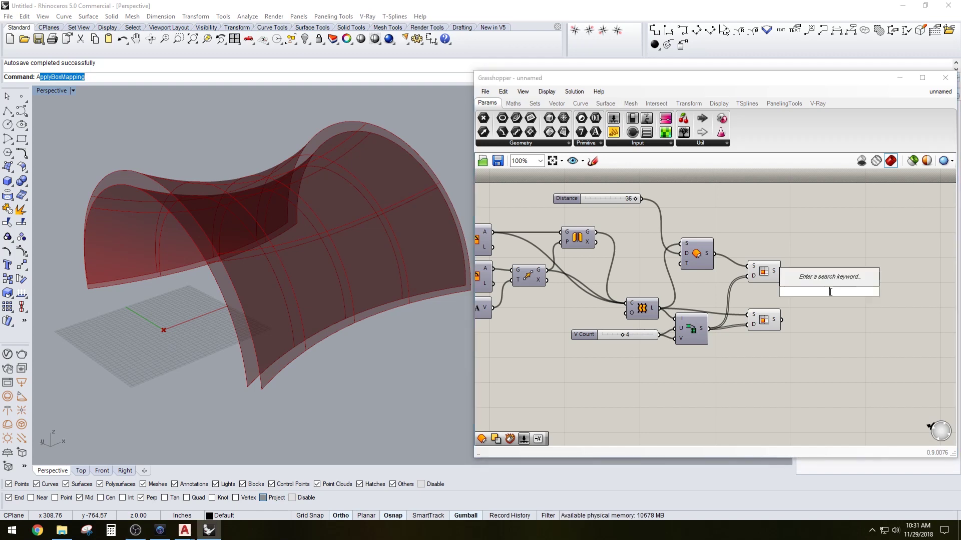
pyautogui.write('DEC')
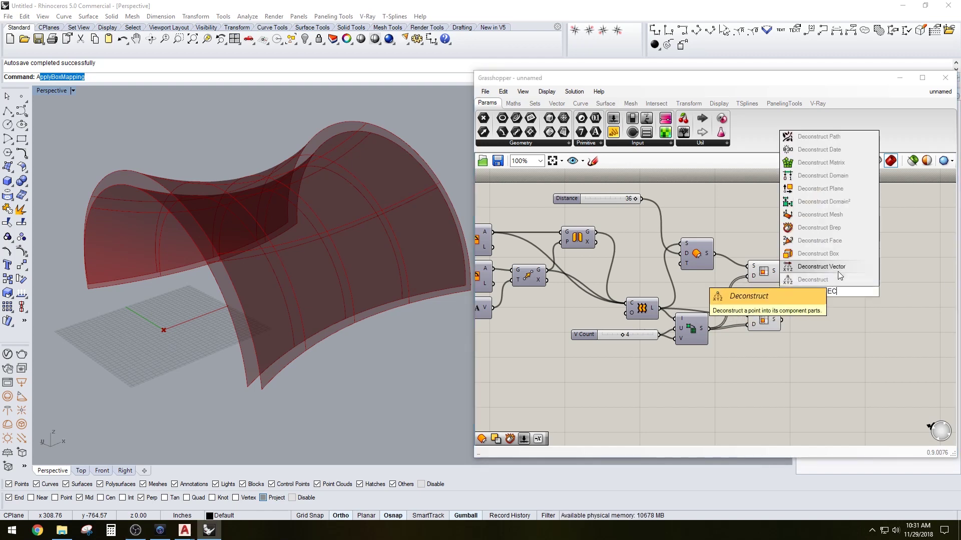
pyautogui.click(823, 231)
pyautogui.moveTo(831, 262); pyautogui.dragTo(826, 326)
pyautogui.click(858, 286)
pyautogui.click(863, 280)
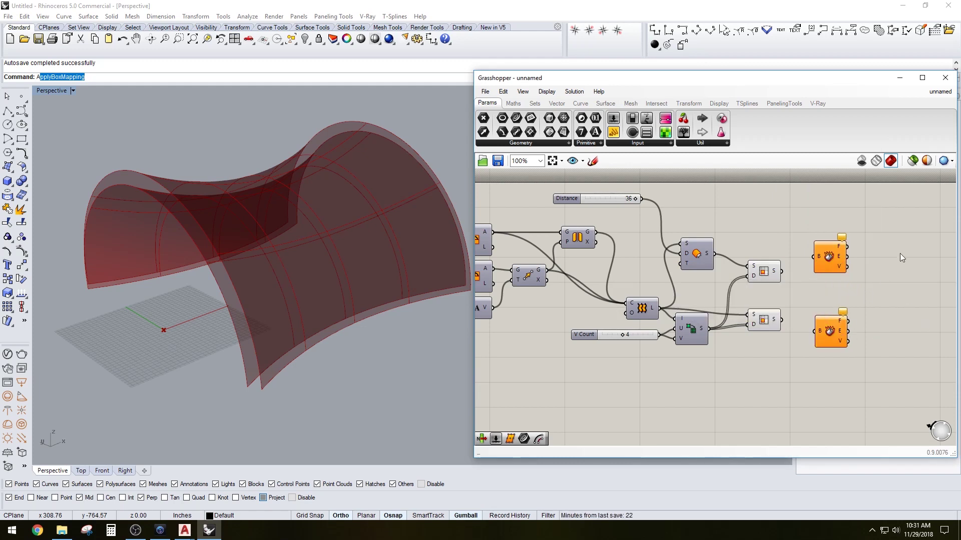
# Adjust the positions of both Deconstruct Brep components and connect each Isotrim output to the neighbouring component's B input.
pyautogui.moveTo(829, 328); pyautogui.dragTo(822, 339)
pyautogui.click(818, 300)
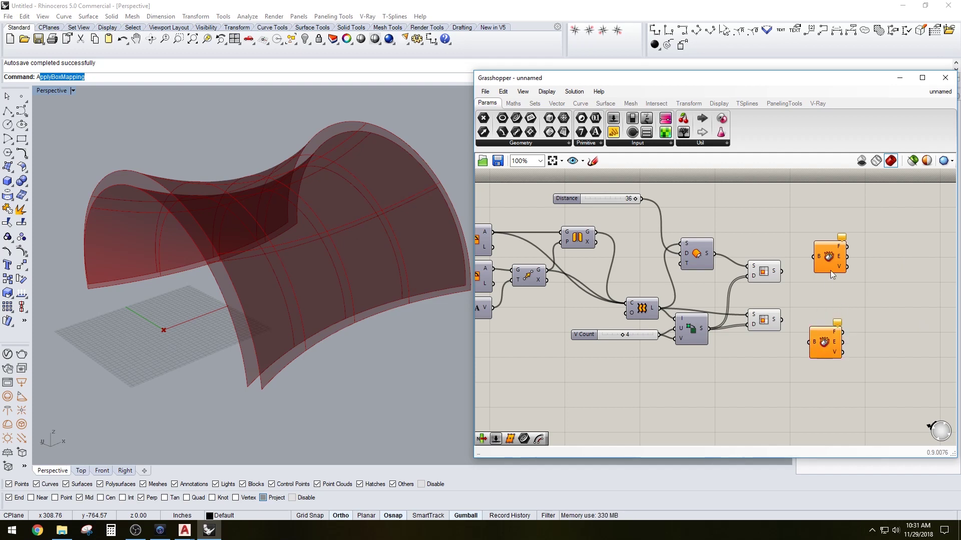
pyautogui.moveTo(826, 257); pyautogui.dragTo(820, 257)
pyautogui.click(814, 290)
pyautogui.moveTo(783, 319); pyautogui.dragTo(808, 342)
pyautogui.moveTo(782, 271); pyautogui.dragTo(809, 255)
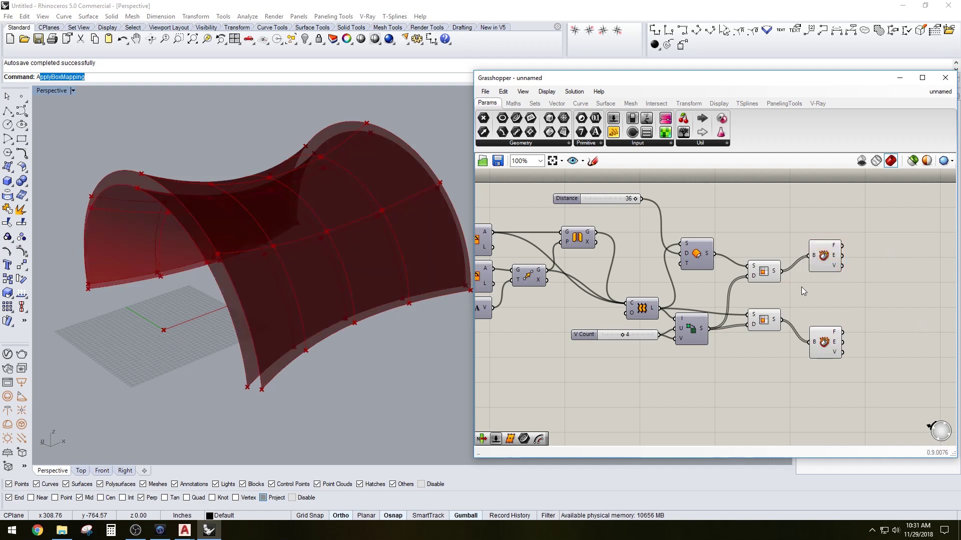
# Turn off the preview of both Isotrim components.
pyautogui.moveTo(773, 353); pyautogui.dragTo(751, 250)
pyautogui.middleClick(766, 253)
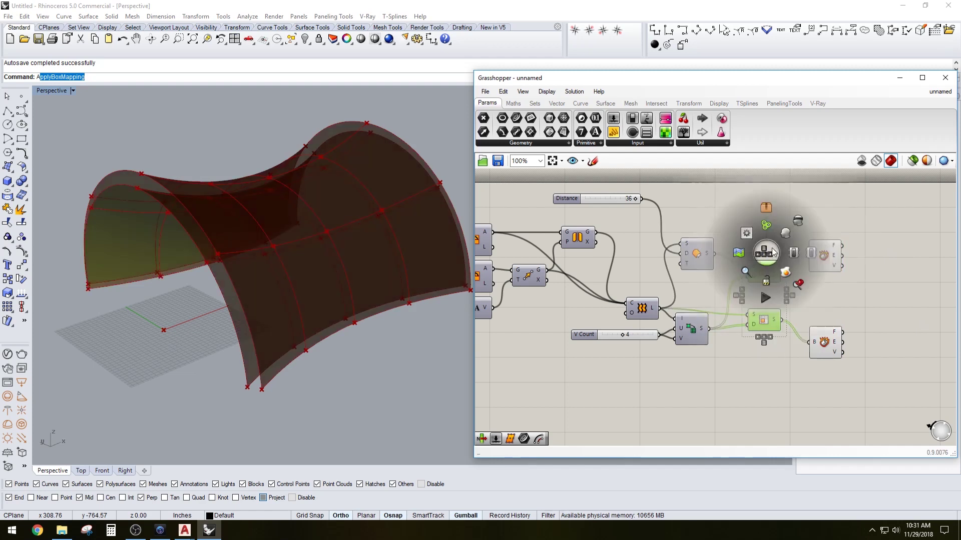
pyautogui.click(801, 222)
# Highlight the geometry of both Deconstruct Brep components and line each one up with its Isotrim.
pyautogui.click(825, 256)
pyautogui.keyDown('shift'); pyautogui.click(818, 335); pyautogui.keyUp('shift')
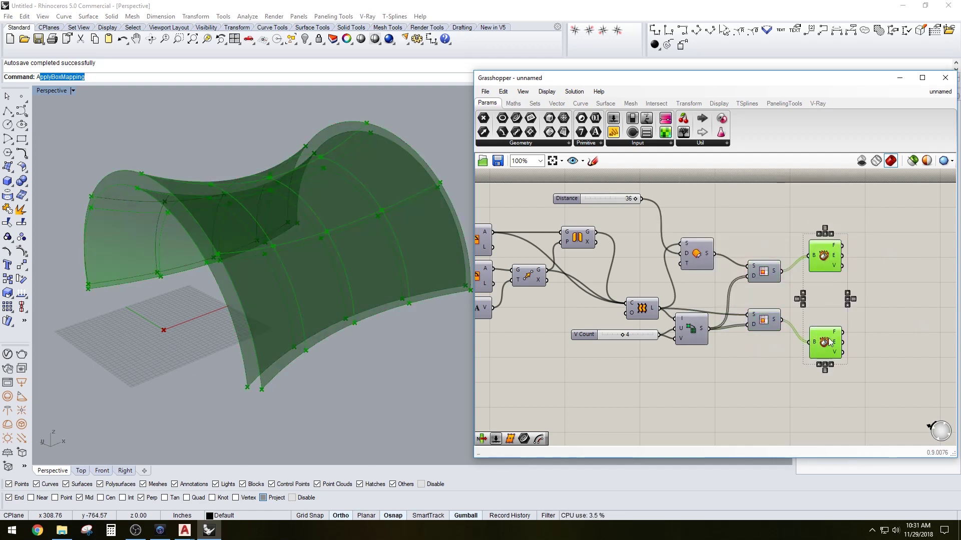
pyautogui.click(858, 299)
pyautogui.click(825, 256)
pyautogui.click(826, 341)
pyautogui.moveTo(826, 340); pyautogui.dragTo(823, 319)
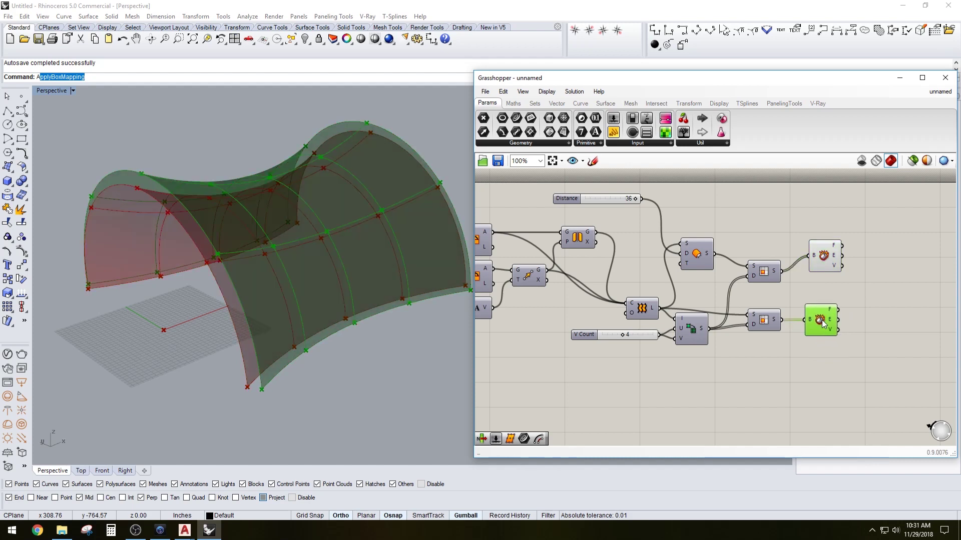
pyautogui.click(821, 297)
pyautogui.moveTo(822, 263); pyautogui.dragTo(819, 279)
pyautogui.click(872, 283)
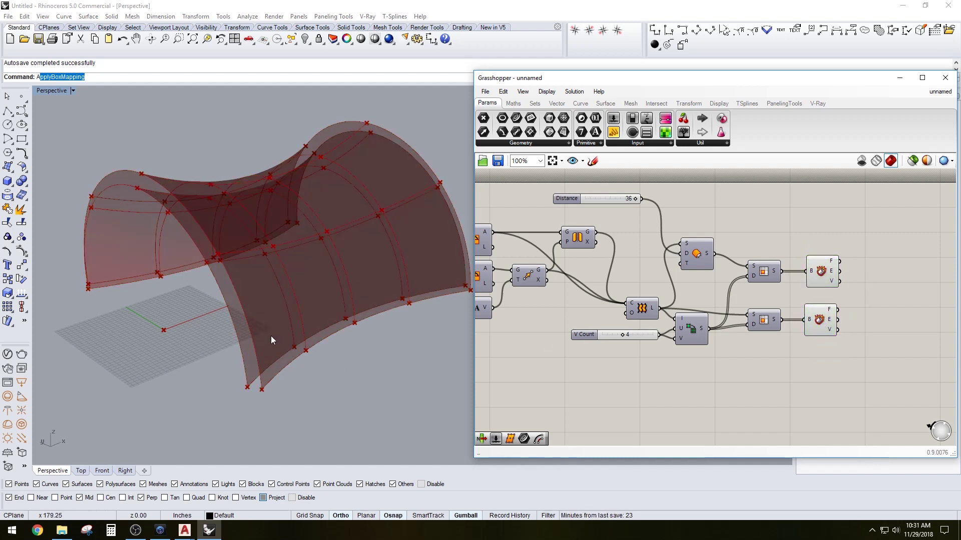
# Inspect the panel corner points up close, turn off both Deconstruct Brep previews and nudge the lower component slightly.
pyautogui.scroll(5, 271, 335)
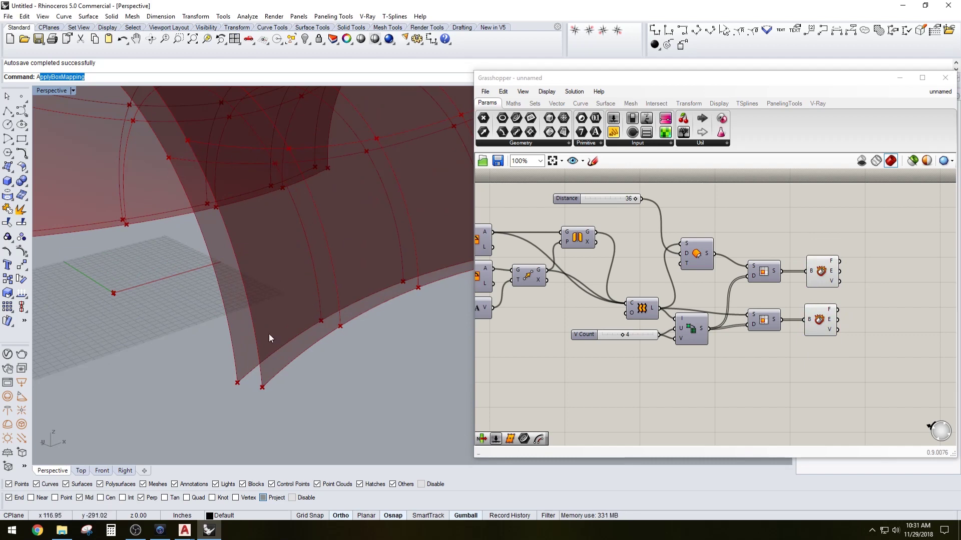
pyautogui.click(832, 379)
pyautogui.moveTo(832, 378); pyautogui.dragTo(785, 386, button='right')
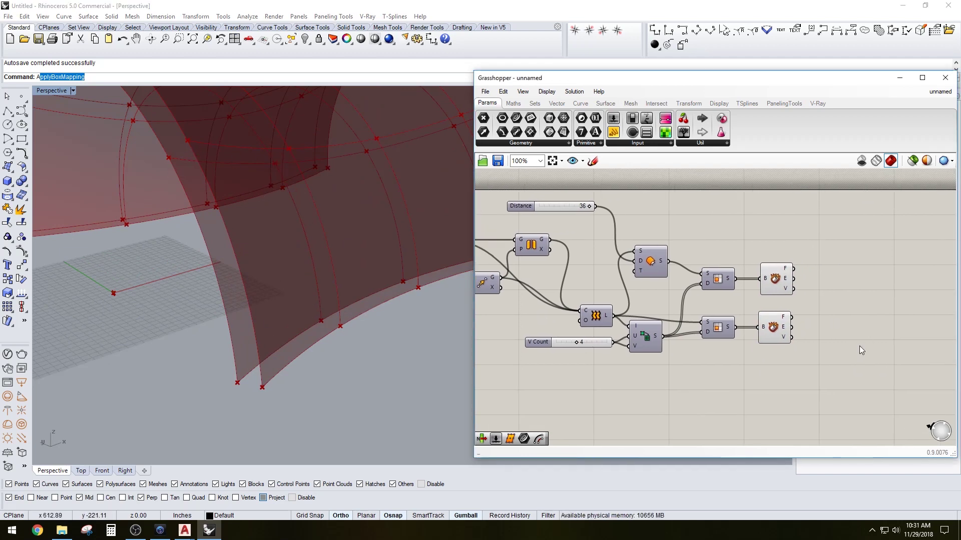
pyautogui.moveTo(788, 343)
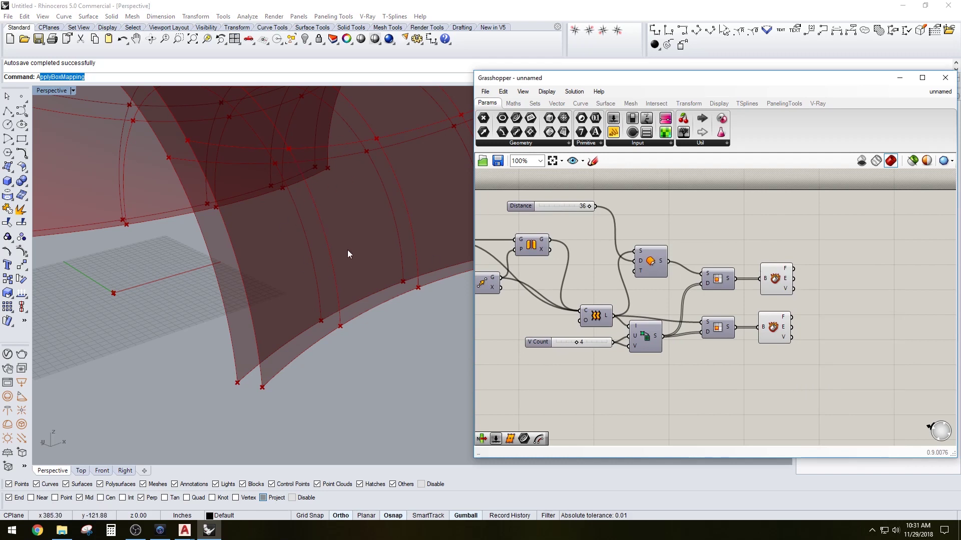
pyautogui.moveTo(847, 382); pyautogui.dragTo(806, 262)
pyautogui.middleClick(805, 262)
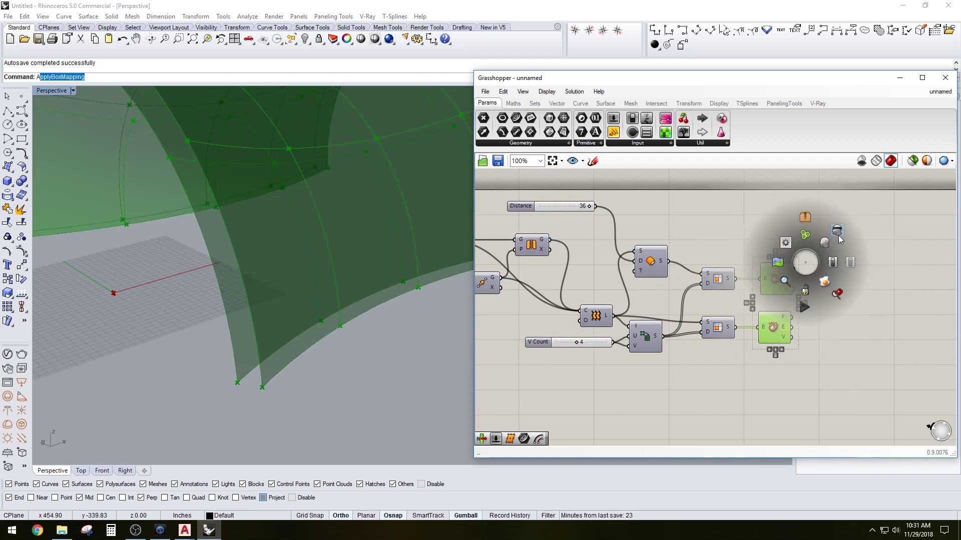
pyautogui.click(804, 219)
pyautogui.click(867, 313)
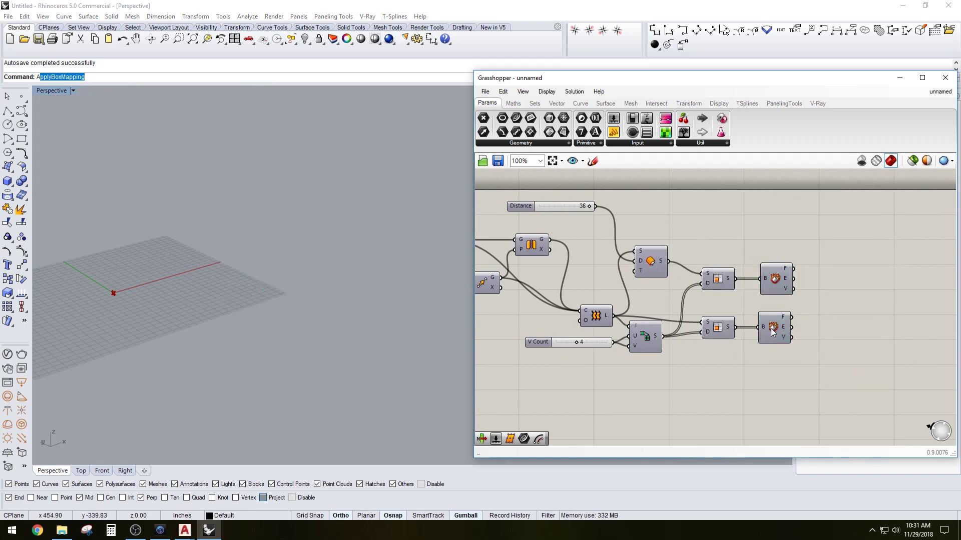
pyautogui.moveTo(772, 328); pyautogui.dragTo(775, 331)
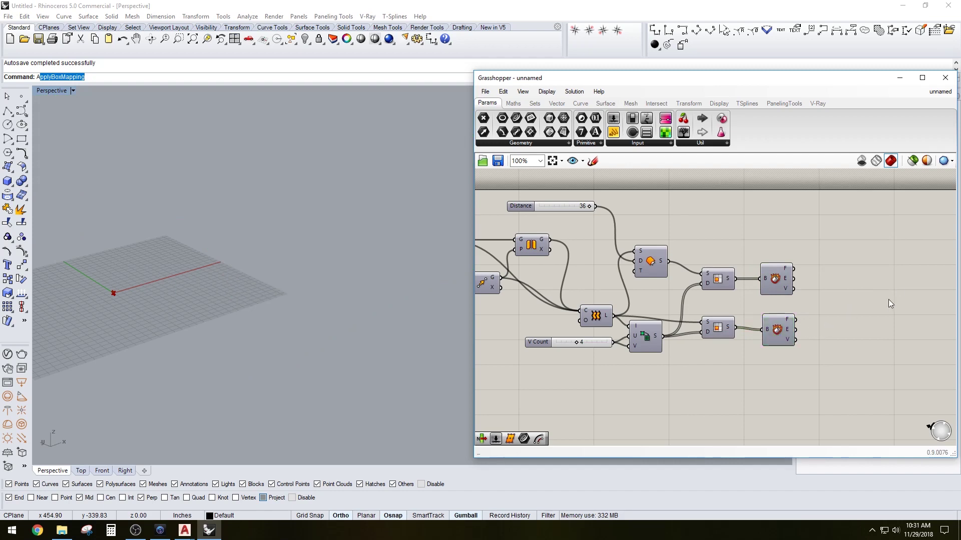
pyautogui.doubleClick(848, 297)
pyautogui.write('POL')
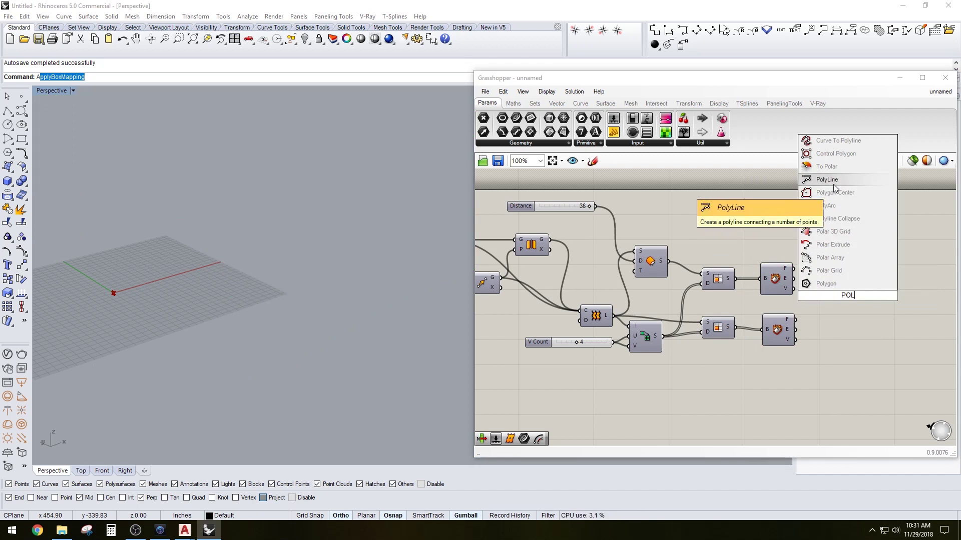
pyautogui.click(827, 180)
pyautogui.moveTo(843, 297); pyautogui.dragTo(856, 297)
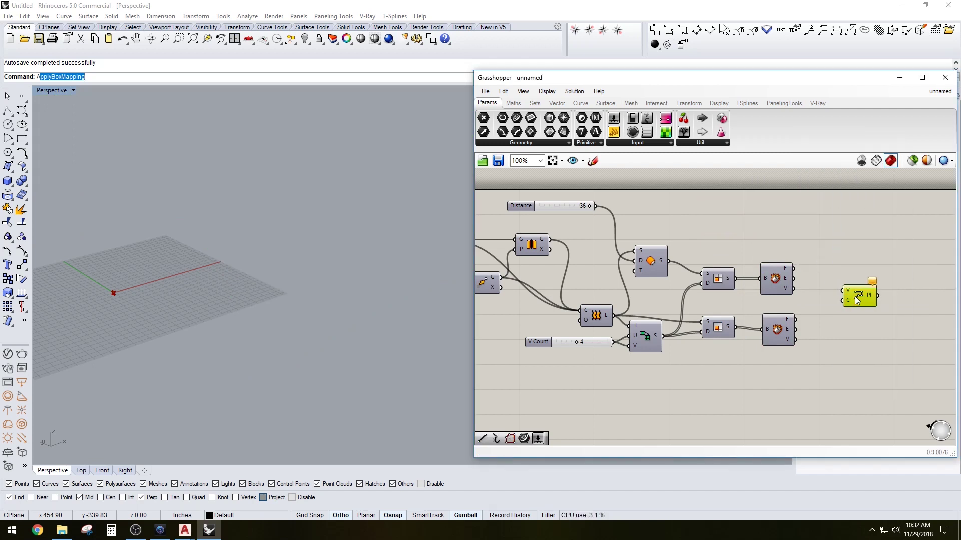
pyautogui.press('Delete')
# Add a PolyLine component, connect the upper Deconstruct Brep's V output to its vertices input and view the resulting polylines.
pyautogui.doubleClick(845, 280)
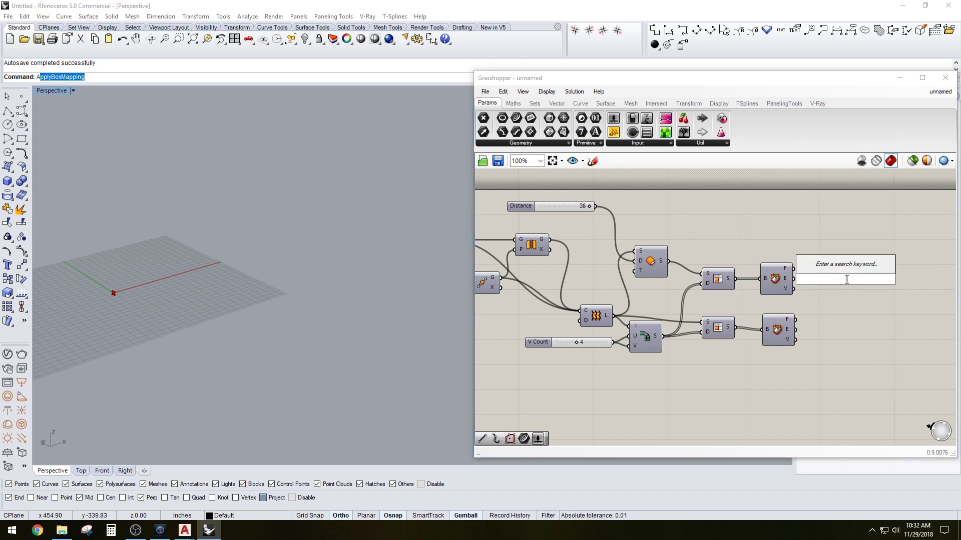
pyautogui.doubleClick(849, 276)
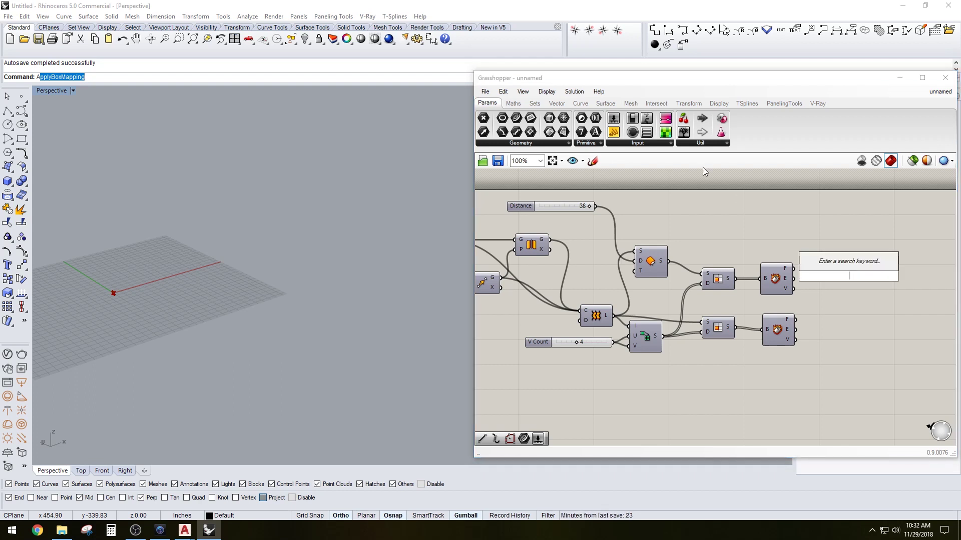
pyautogui.write('POL')
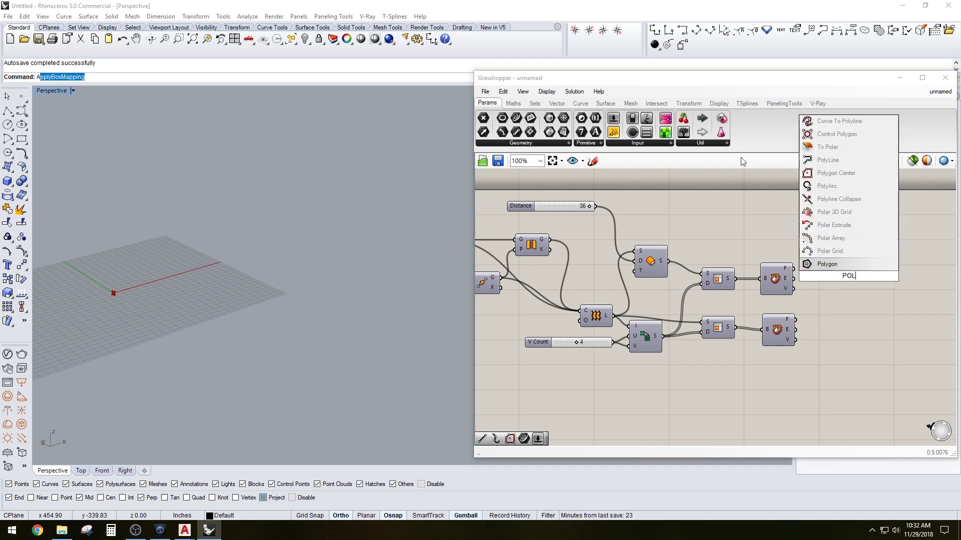
pyautogui.click(828, 160)
pyautogui.click(776, 284)
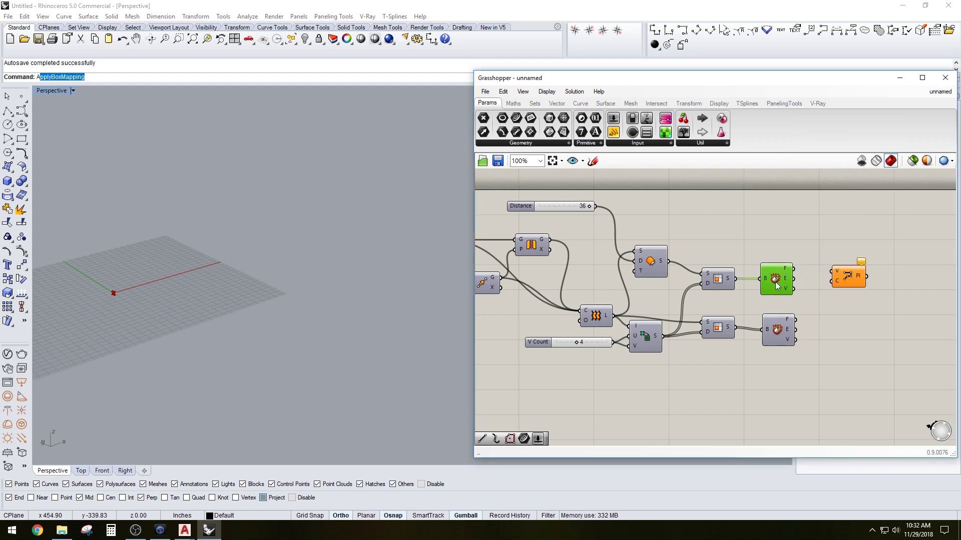
pyautogui.moveTo(789, 294)
pyautogui.moveTo(796, 289); pyautogui.dragTo(843, 275)
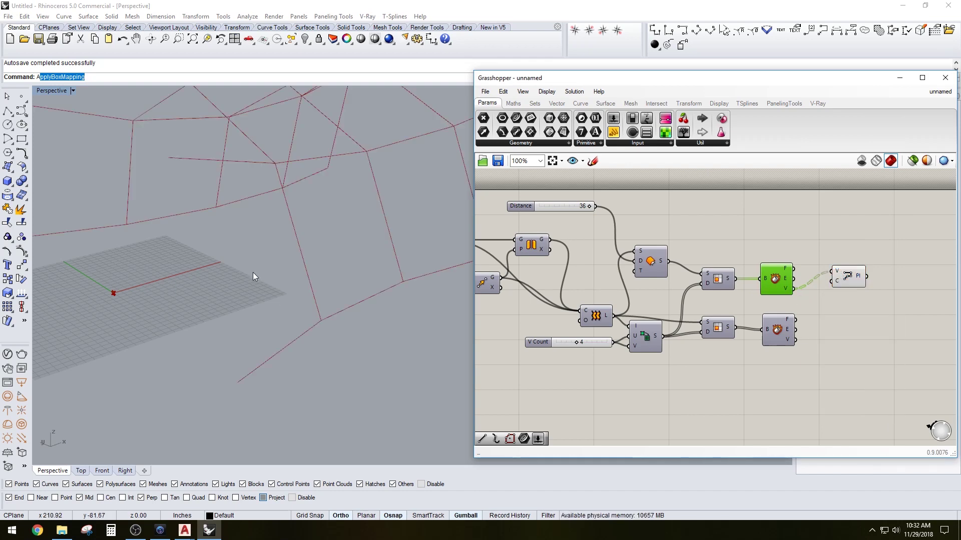
pyautogui.moveTo(253, 272); pyautogui.dragTo(444, 222, button='right')
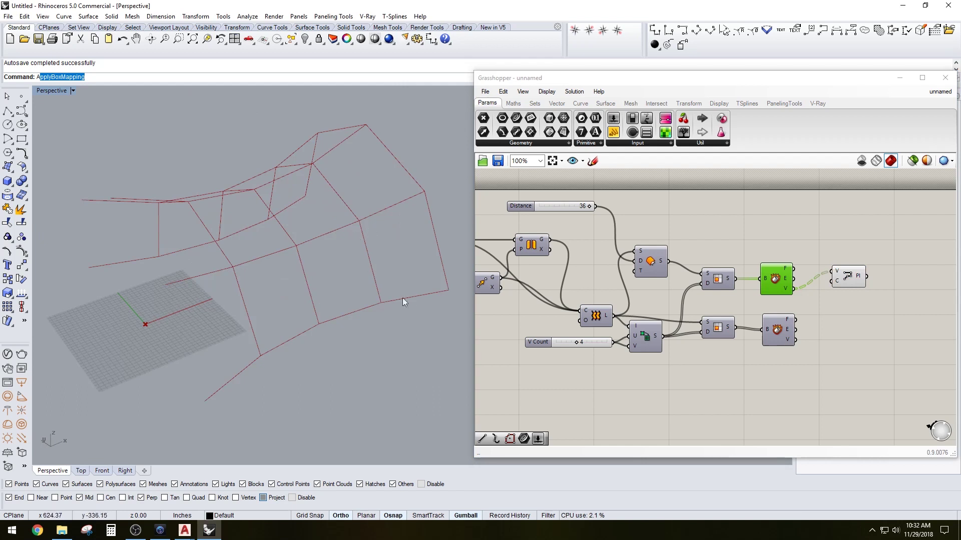
# Set the PolyLine component's Closed input to True and place the component beside the upper Deconstruct Brep.
pyautogui.rightClick(839, 285)
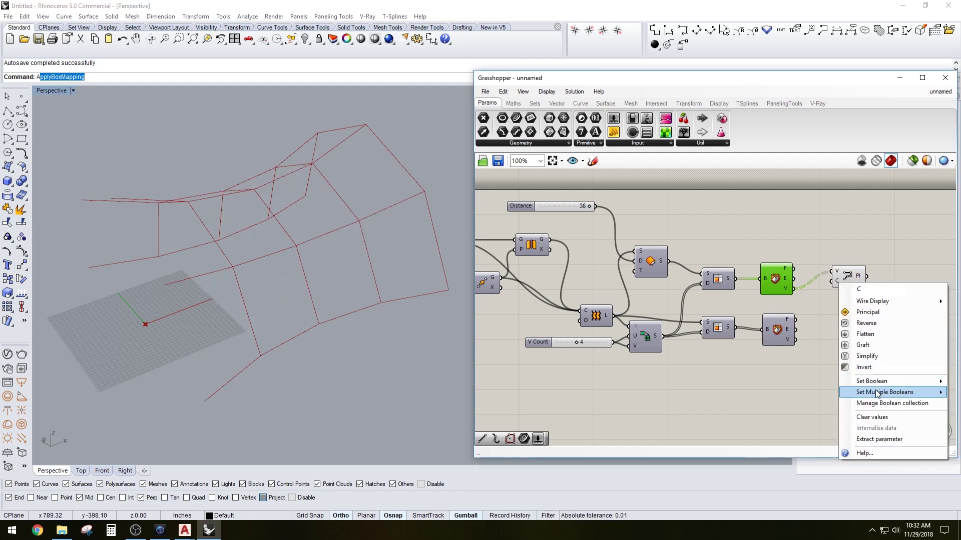
pyautogui.click(827, 305)
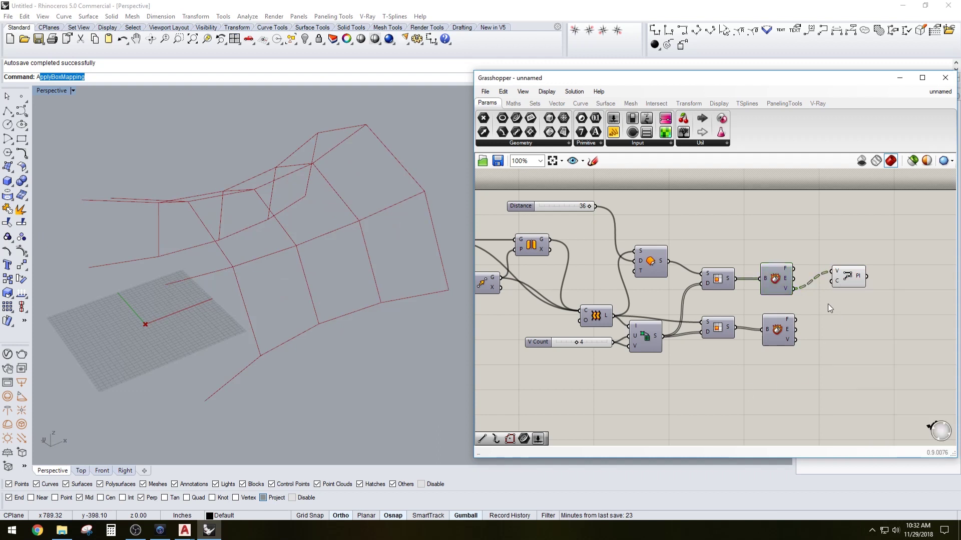
pyautogui.moveTo(847, 276); pyautogui.dragTo(764, 221)
pyautogui.rightClick(750, 227)
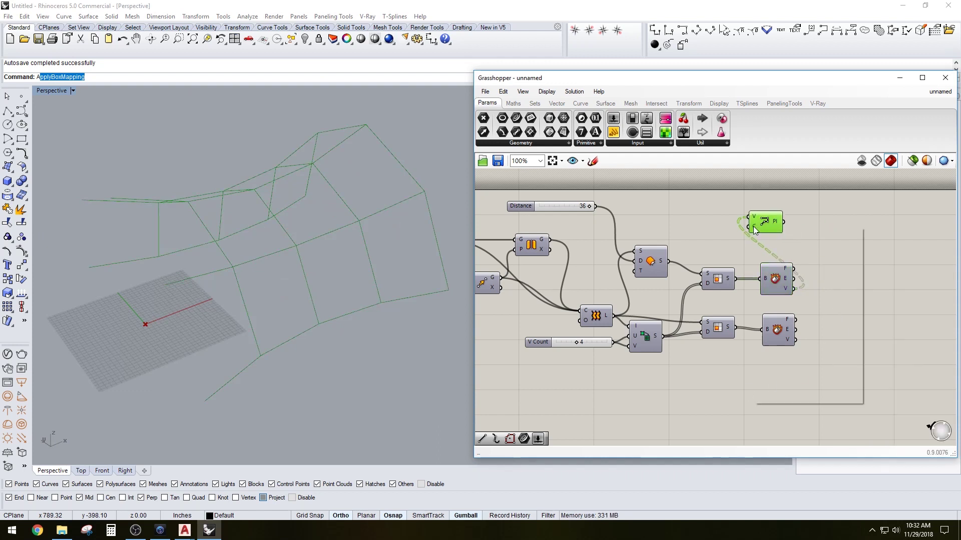
pyautogui.click(881, 335)
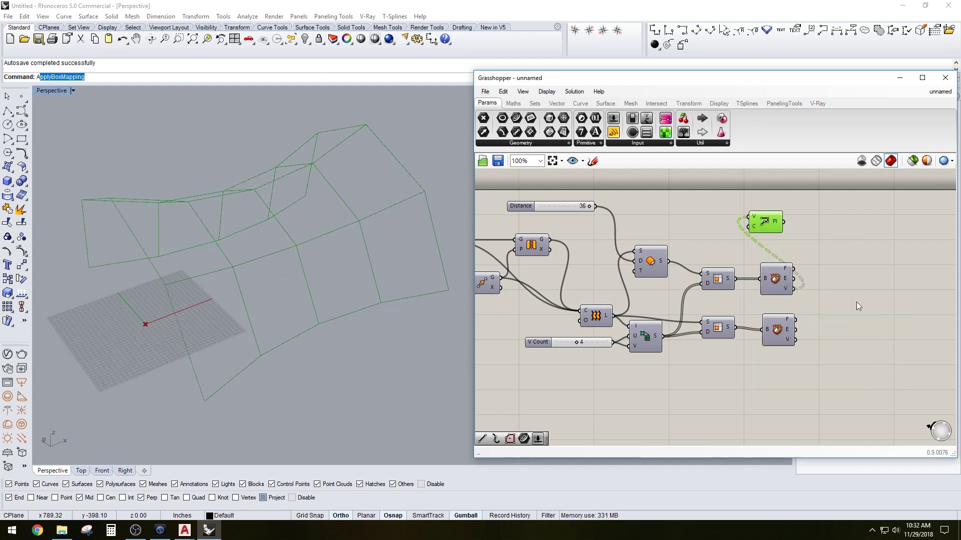
pyautogui.moveTo(764, 221); pyautogui.dragTo(827, 295)
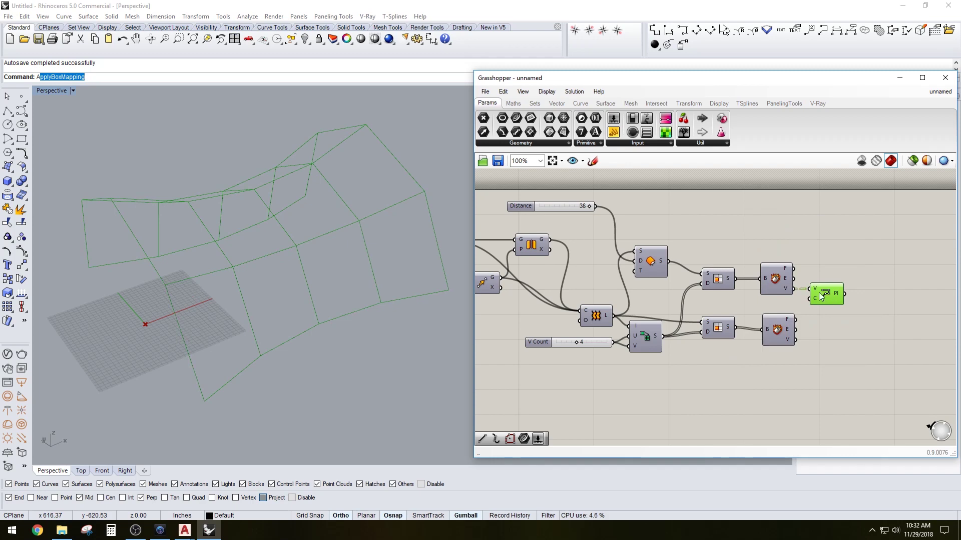
# Duplicate the PolyLine component below the original and connect the lower Deconstruct Brep's V output to the copy's vertices input.
pyautogui.scroll(2, 810, 307)
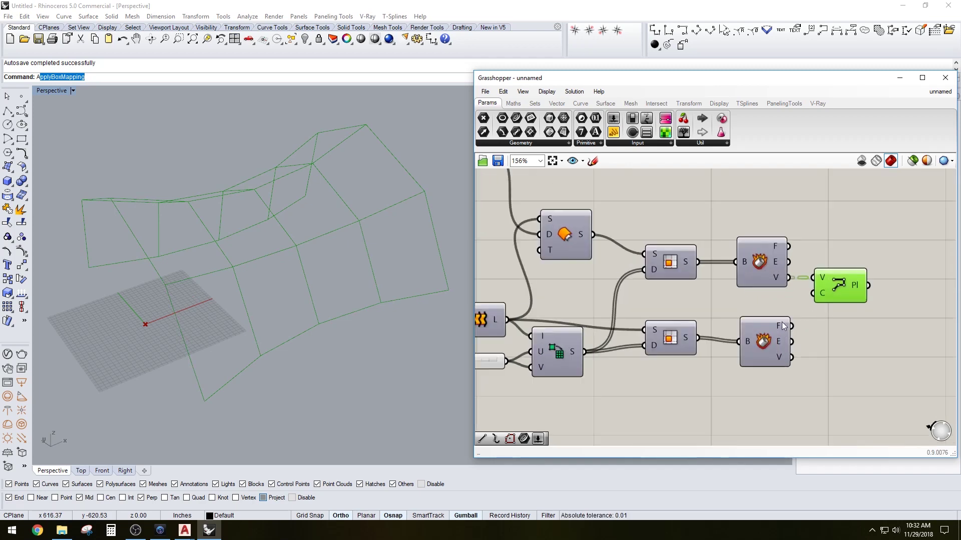
pyautogui.click(772, 333)
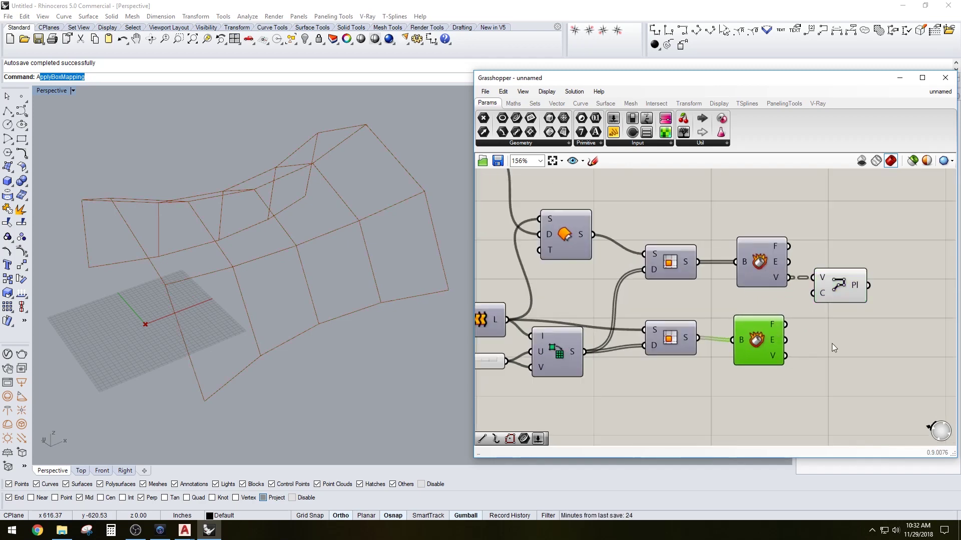
pyautogui.moveTo(287, 373); pyautogui.dragTo(300, 338, button='right')
pyautogui.click(842, 284)
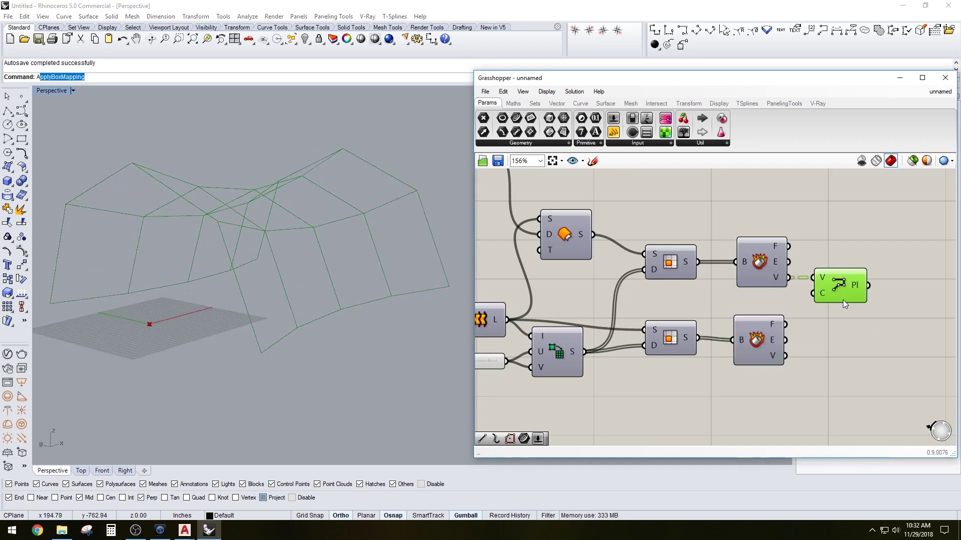
pyautogui.keyDown('alt'); pyautogui.moveTo(846, 293); pyautogui.dragTo(840, 376); pyautogui.keyUp('alt')
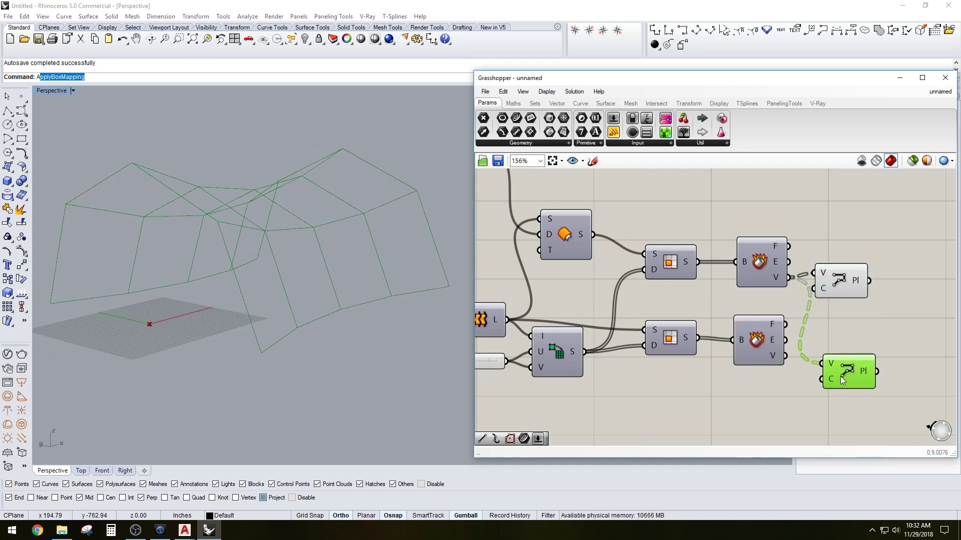
pyautogui.moveTo(785, 356); pyautogui.dragTo(824, 363)
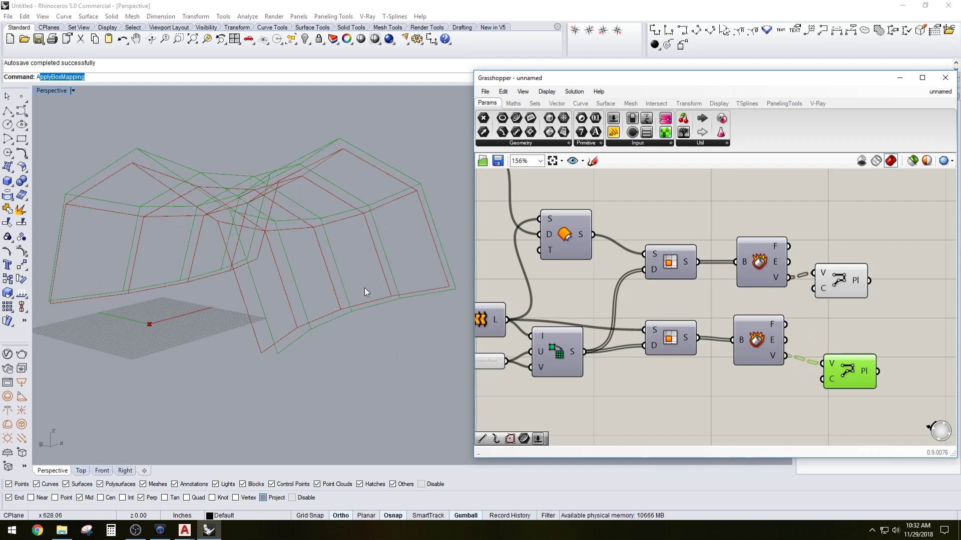
# Nudge the lower PolyLine component into line with the upper one and inspect both layers of closed panel outlines.
pyautogui.moveTo(369, 289); pyautogui.dragTo(396, 333, button='right')
pyautogui.moveTo(850, 371); pyautogui.dragTo(845, 367)
pyautogui.scroll(-4, 352, 309)
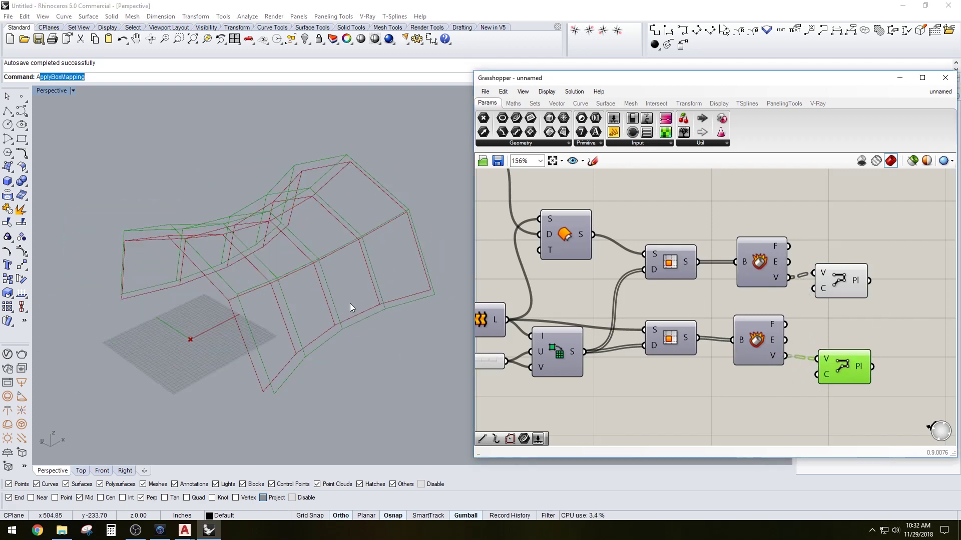
pyautogui.moveTo(345, 306); pyautogui.dragTo(295, 304, button='right')
pyautogui.click(859, 321)
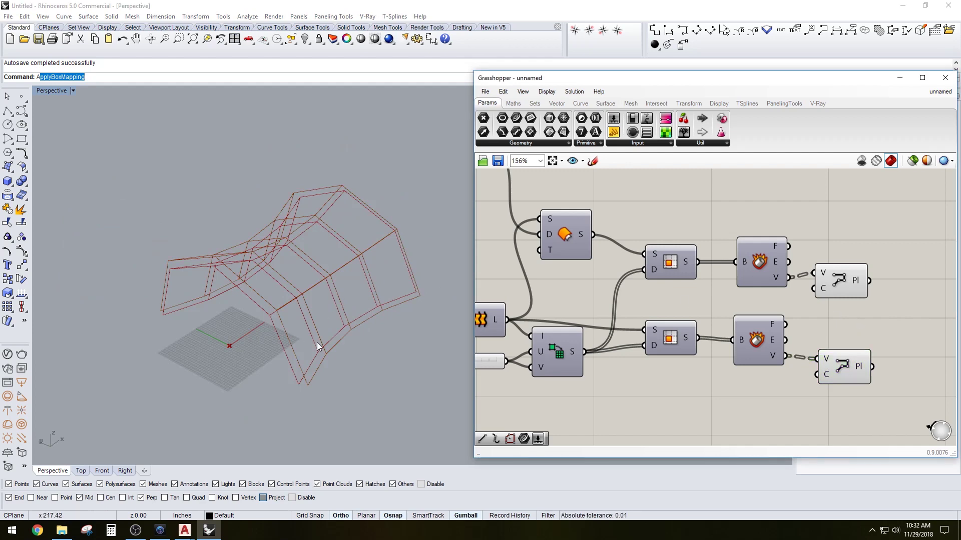
pyautogui.moveTo(317, 345); pyautogui.dragTo(303, 326, button='right')
pyautogui.scroll(3, 249, 210)
pyautogui.moveTo(248, 210); pyautogui.dragTo(363, 306, button='right')
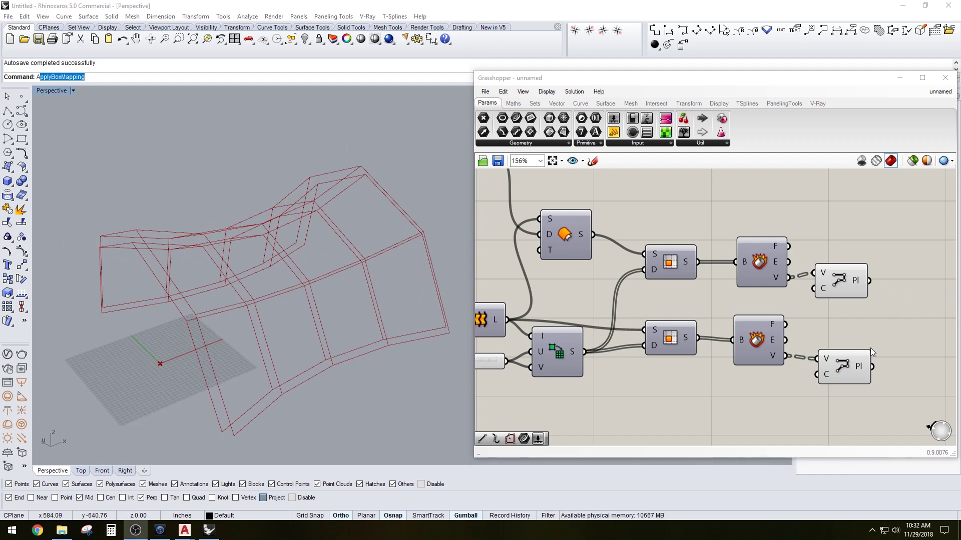
# Examine the panel corners in the model and the vertices output data of the upper Deconstruct Brep.
pyautogui.rightClick(848, 330)
pyautogui.scroll(-1, 831, 320)
pyautogui.scroll(3, 187, 322)
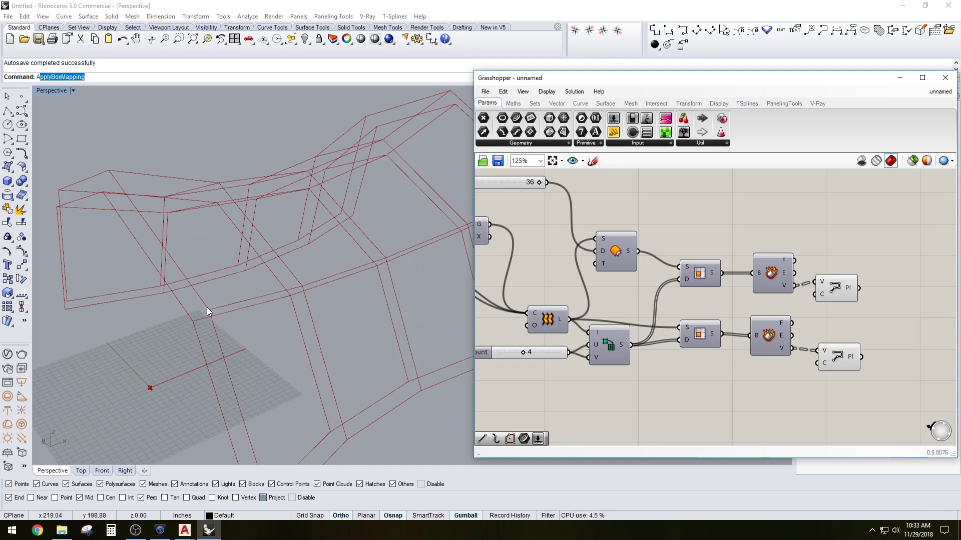
pyautogui.click(784, 288)
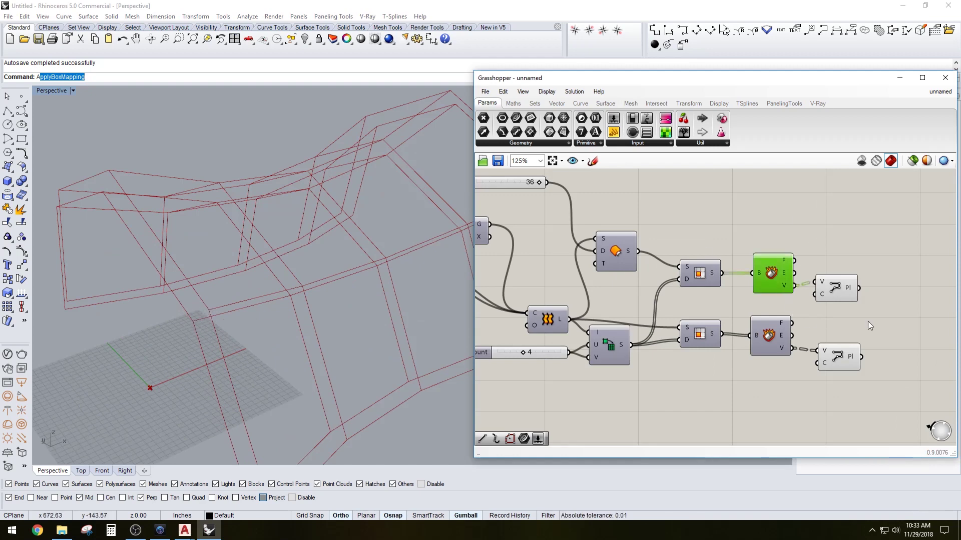
pyautogui.moveTo(932, 318); pyautogui.dragTo(849, 315, button='right')
pyautogui.click(849, 316)
pyautogui.click(689, 272)
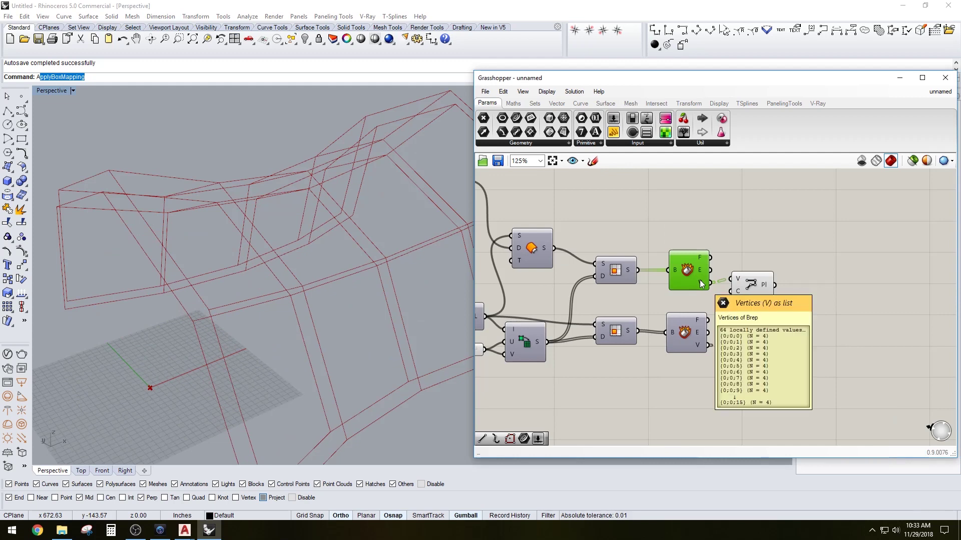
pyautogui.click(756, 241)
pyautogui.doubleClick(755, 242)
pyautogui.write('c')
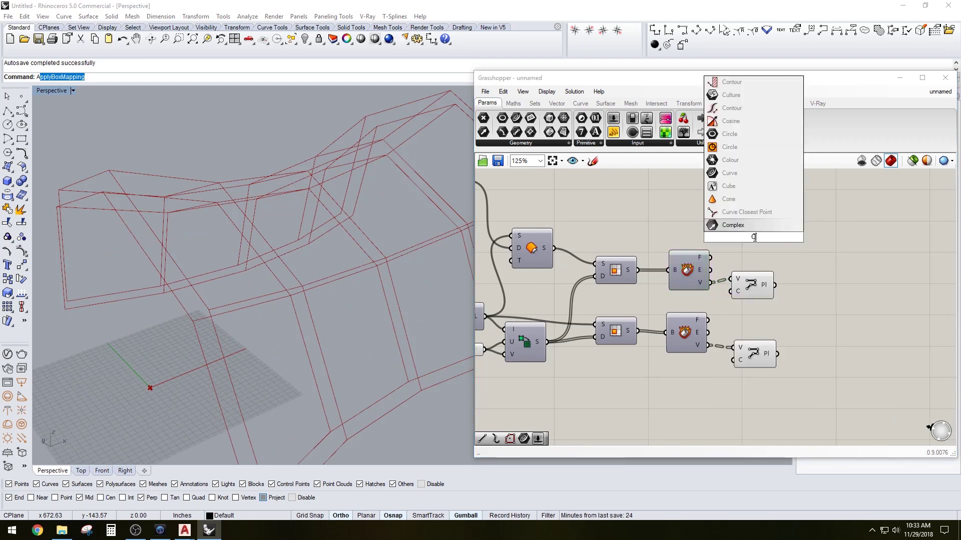
pyautogui.press('Escape')
# Add a Point parameter fed by both Deconstruct Brep V outputs to show the corner points, and delete it again.
pyautogui.doubleClick(757, 235)
pyautogui.write('po')
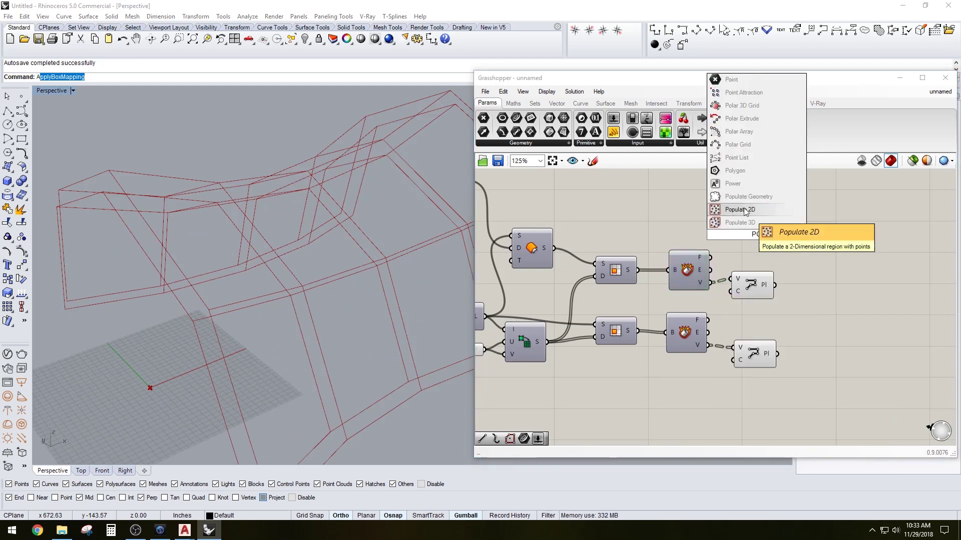
pyautogui.click(728, 81)
pyautogui.moveTo(707, 282); pyautogui.dragTo(755, 405)
pyautogui.keyDown('shift'); pyautogui.moveTo(707, 345); pyautogui.dragTo(829, 306); pyautogui.keyUp('shift')
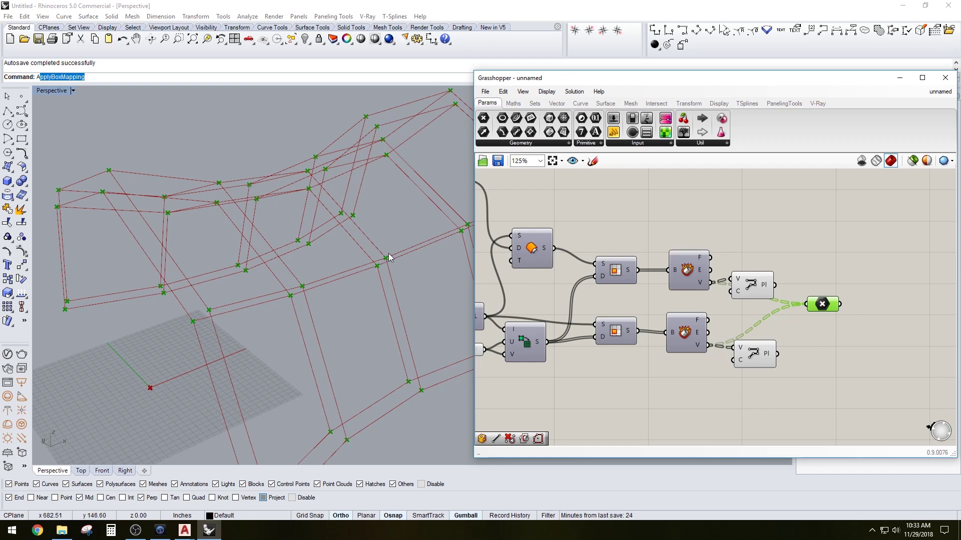
pyautogui.click(809, 223)
pyautogui.click(822, 304)
pyautogui.press('Delete')
# Add a Line component that creates a line between two points and place it beyond the two PolyLine components.
pyautogui.doubleClick(826, 298)
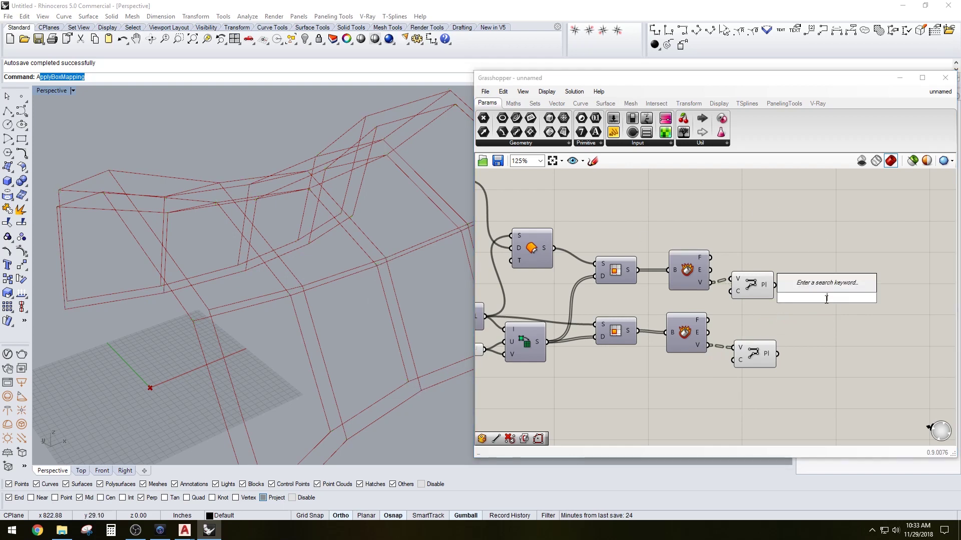
pyautogui.write('line')
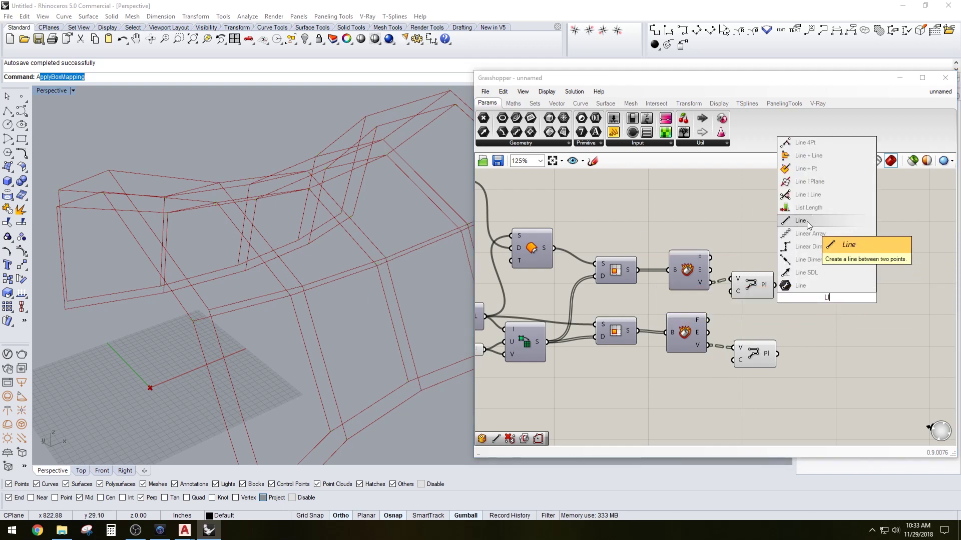
pyautogui.click(806, 221)
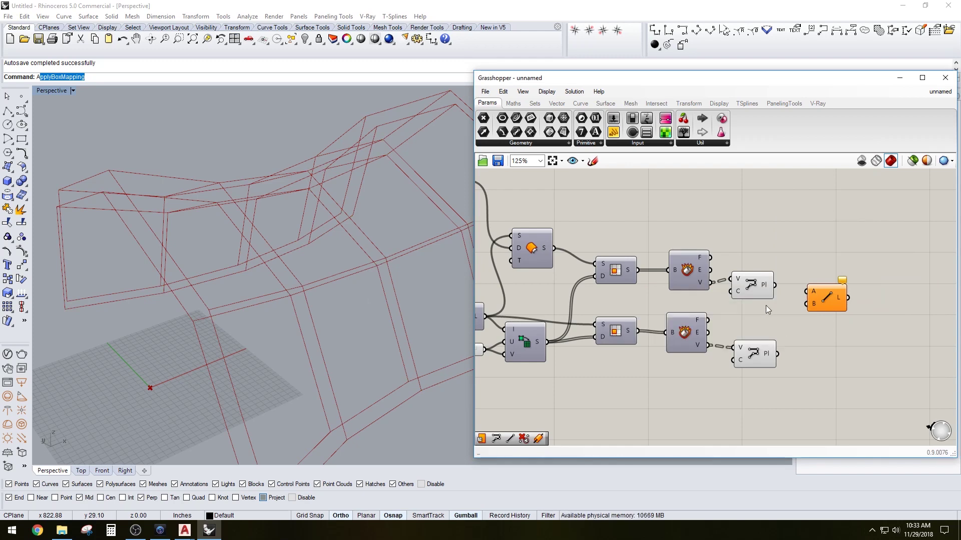
pyautogui.click(760, 284)
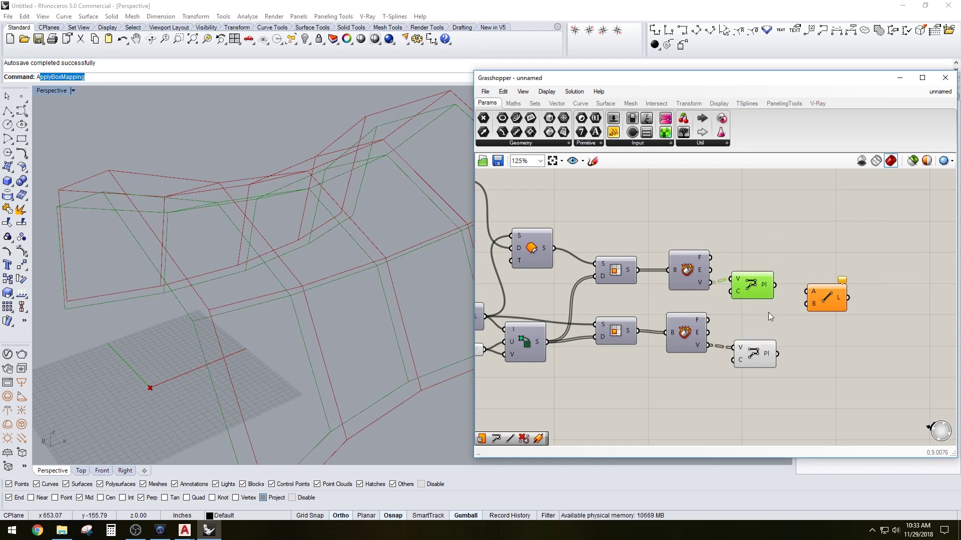
pyautogui.moveTo(826, 300); pyautogui.dragTo(830, 317)
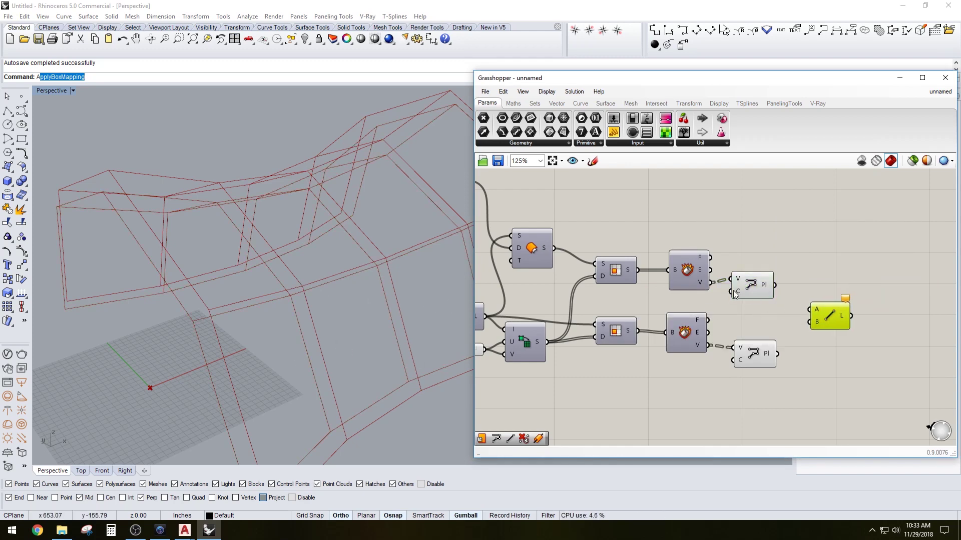
# Turn the upper Deconstruct Brep's preview on to check its corner points and turn it off again.
pyautogui.click(698, 280)
pyautogui.rightClick(697, 278)
pyautogui.click(703, 291)
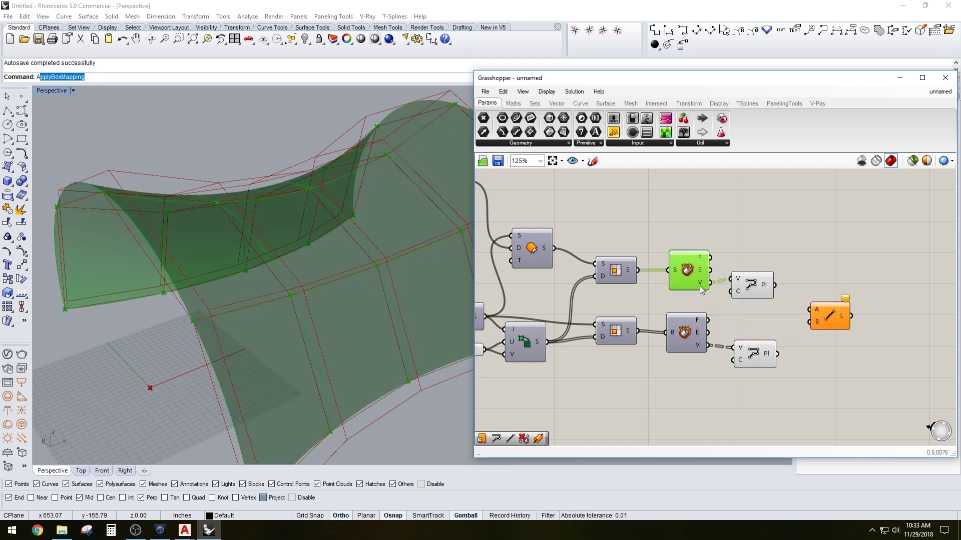
pyautogui.rightClick(699, 279)
pyautogui.click(705, 293)
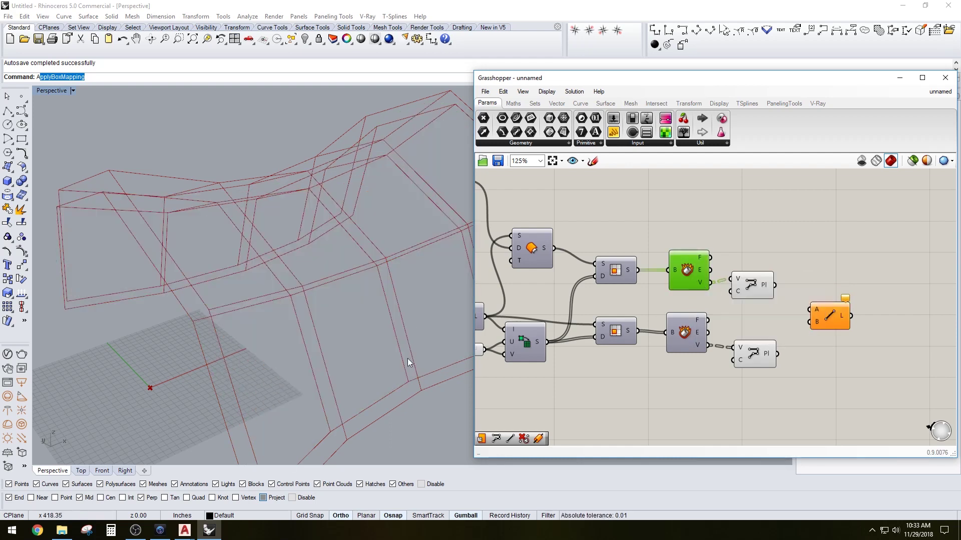
# Connect the upper Deconstruct Brep's V output to Line input A and the lower one's to B, and inspect the connecting lines.
pyautogui.moveTo(710, 283); pyautogui.dragTo(811, 310)
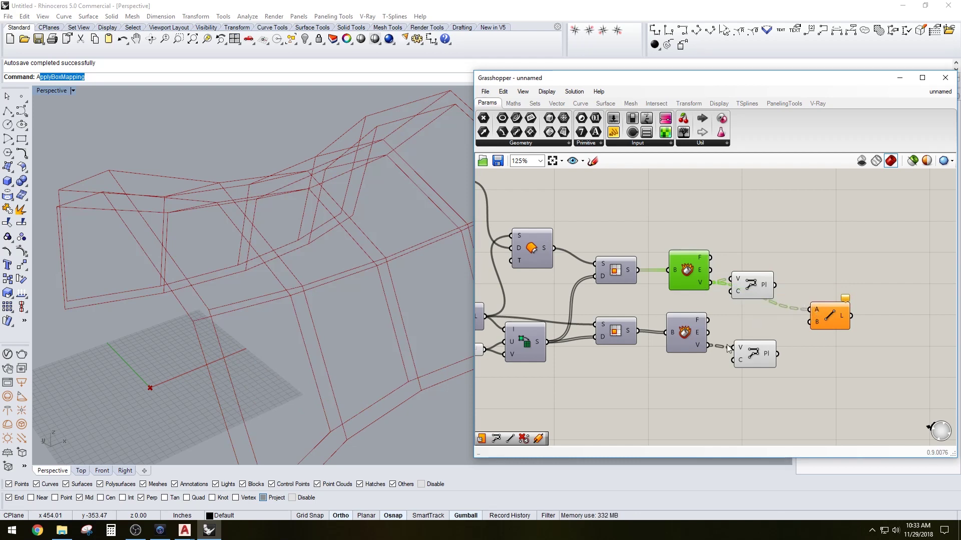
pyautogui.moveTo(709, 345); pyautogui.dragTo(810, 323)
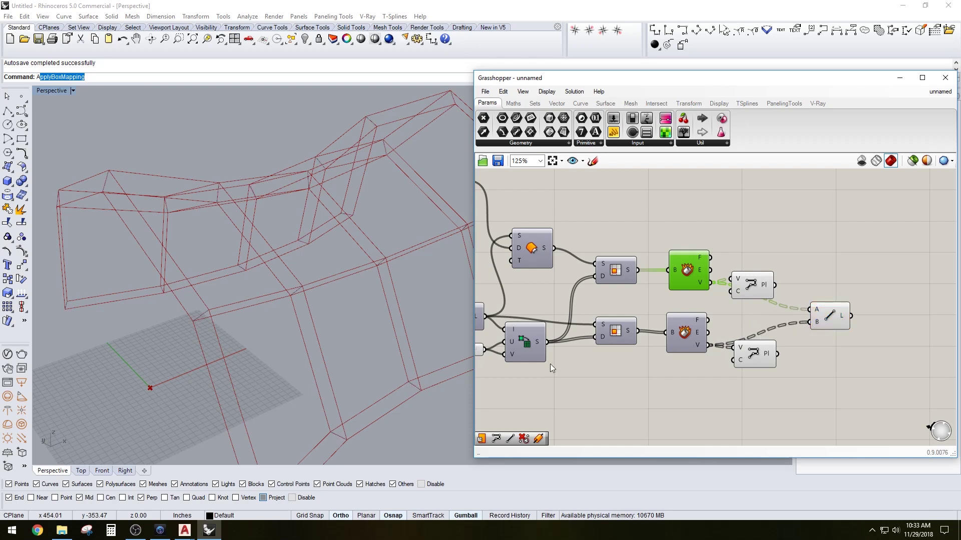
pyautogui.moveTo(307, 307); pyautogui.dragTo(372, 255, button='right')
pyautogui.scroll(8, 372, 256)
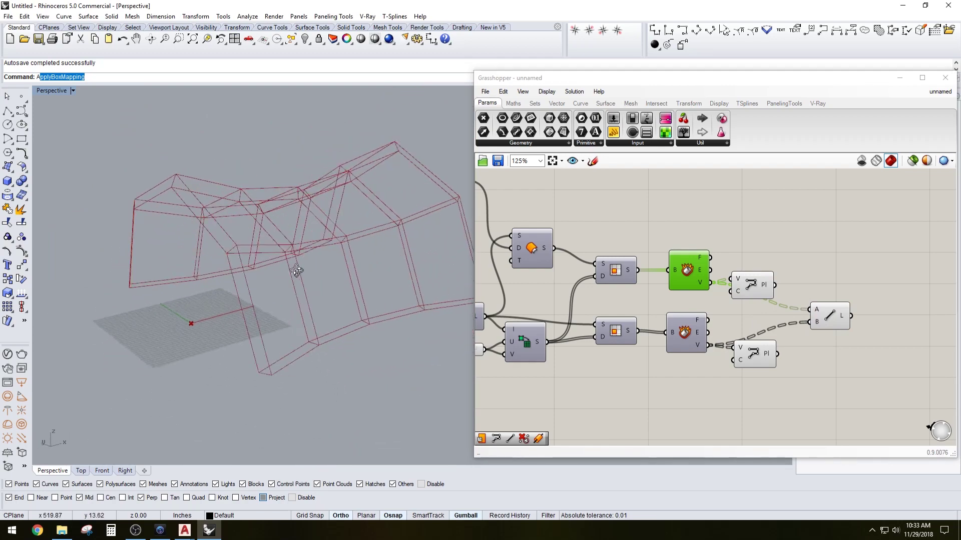
pyautogui.moveTo(834, 319); pyautogui.dragTo(824, 322)
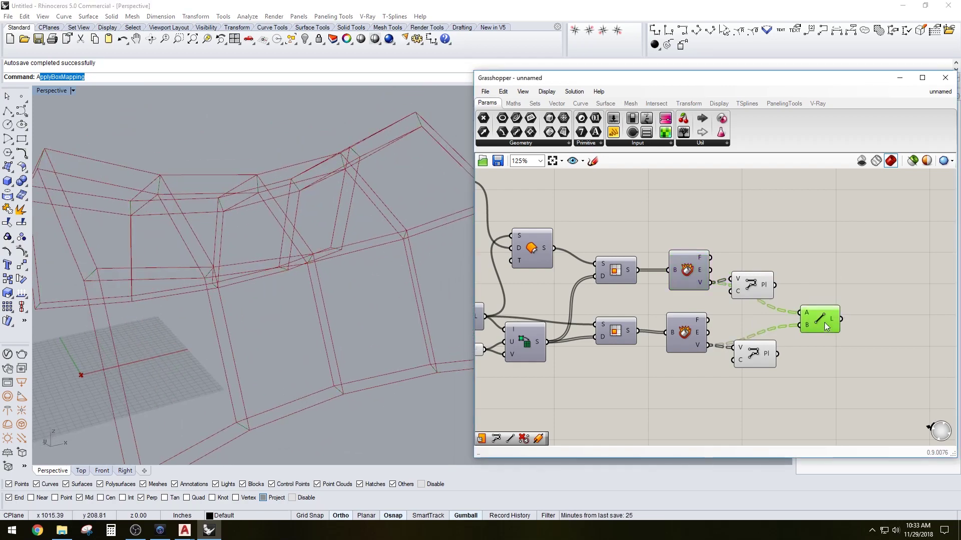
pyautogui.scroll(-4, 302, 250)
pyautogui.moveTo(302, 251); pyautogui.dragTo(305, 262, button='right')
pyautogui.click(802, 205)
# Set the V Count slider to 10 and review the denser two-layer panel framework.
pyautogui.moveTo(730, 256); pyautogui.dragTo(757, 251, button='right')
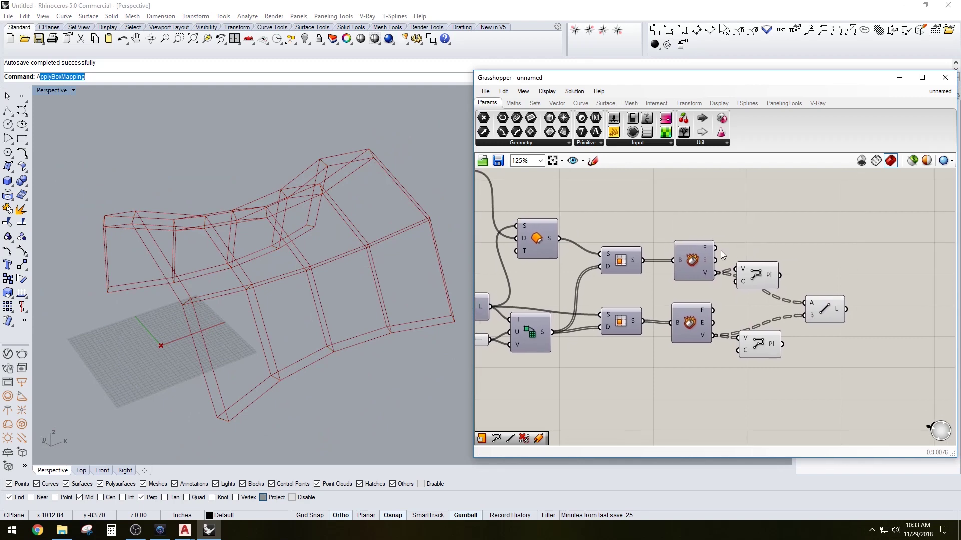
pyautogui.moveTo(343, 266); pyautogui.dragTo(457, 289, button='right')
pyautogui.moveTo(608, 314); pyautogui.dragTo(770, 314, button='right')
pyautogui.moveTo(502, 311); pyautogui.dragTo(743, 326, button='right')
pyautogui.scroll(-2, 743, 325)
pyautogui.scroll(2, 682, 285)
pyautogui.scroll(-1, 701, 336)
pyautogui.moveTo(838, 375); pyautogui.dragTo(726, 362, button='right')
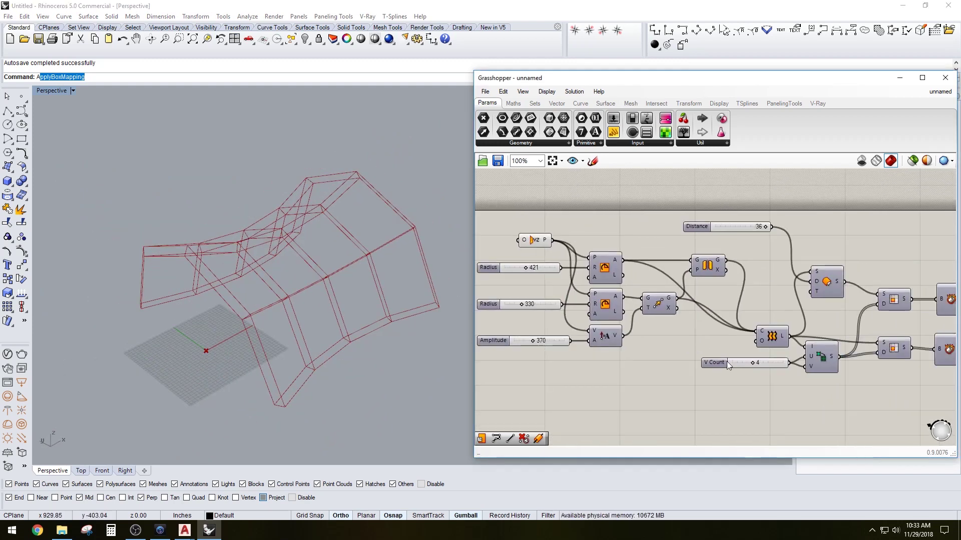
pyautogui.scroll(2, 726, 361)
pyautogui.moveTo(768, 363); pyautogui.dragTo(813, 364)
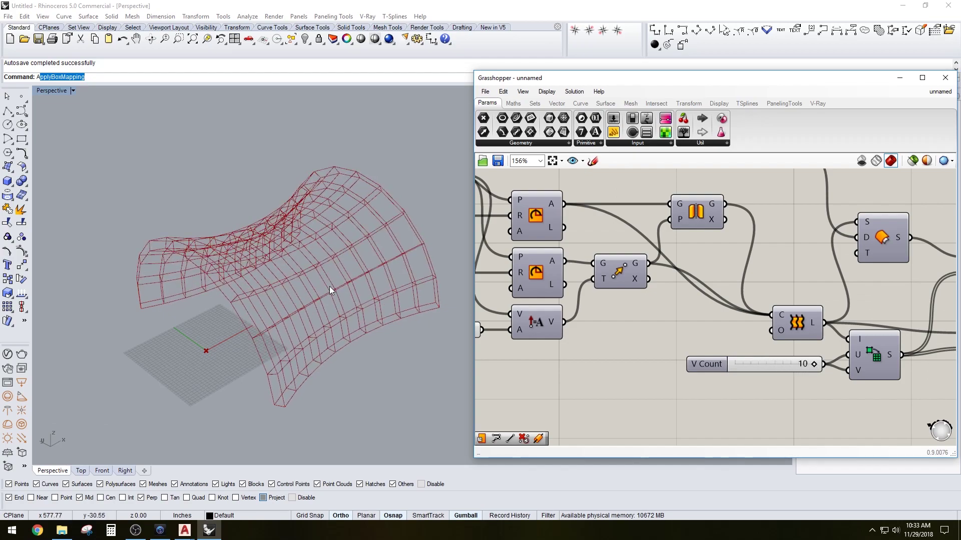
pyautogui.moveTo(329, 286)
pyautogui.mouseDown(button='right')
pyautogui.moveTo(226, 256)
pyautogui.moveTo(290, 210)
pyautogui.moveTo(257, 224)
pyautogui.moveTo(321, 265)
pyautogui.moveTo(321, 282)
pyautogui.mouseUp(button='right')
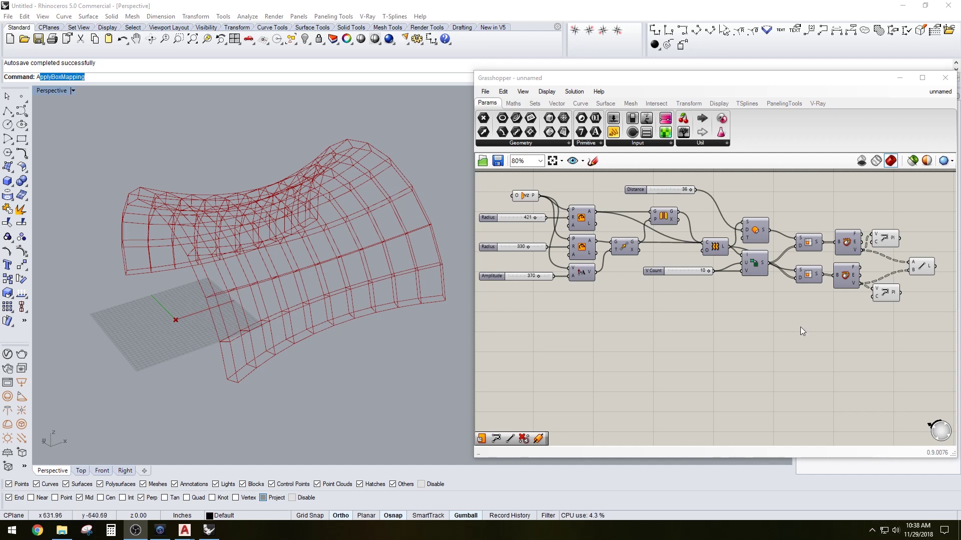
pyautogui.moveTo(823, 324); pyautogui.dragTo(758, 342, button='right')
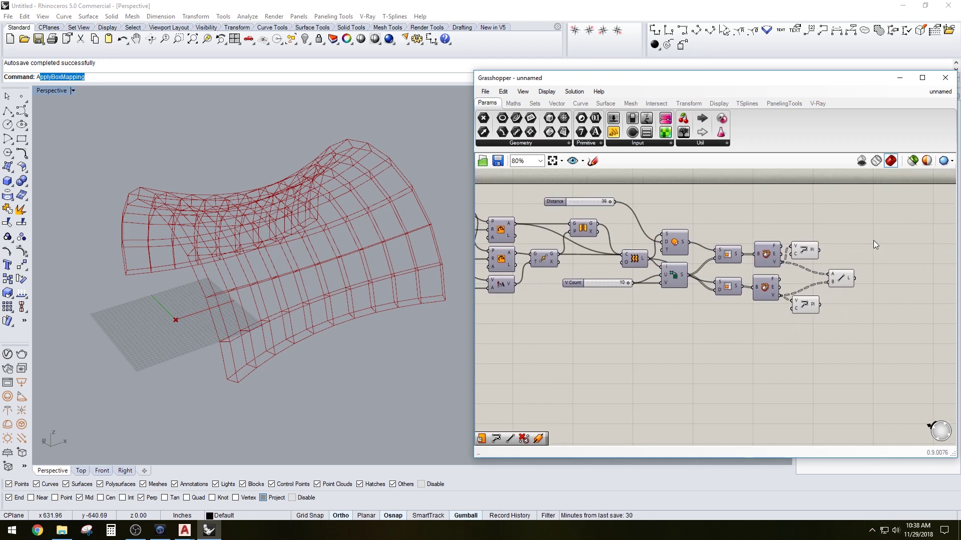
# Add a second surface Offset component above the PolyLine components and connect the Loft output to its S input.
pyautogui.moveTo(930, 282); pyautogui.dragTo(886, 321, button='right')
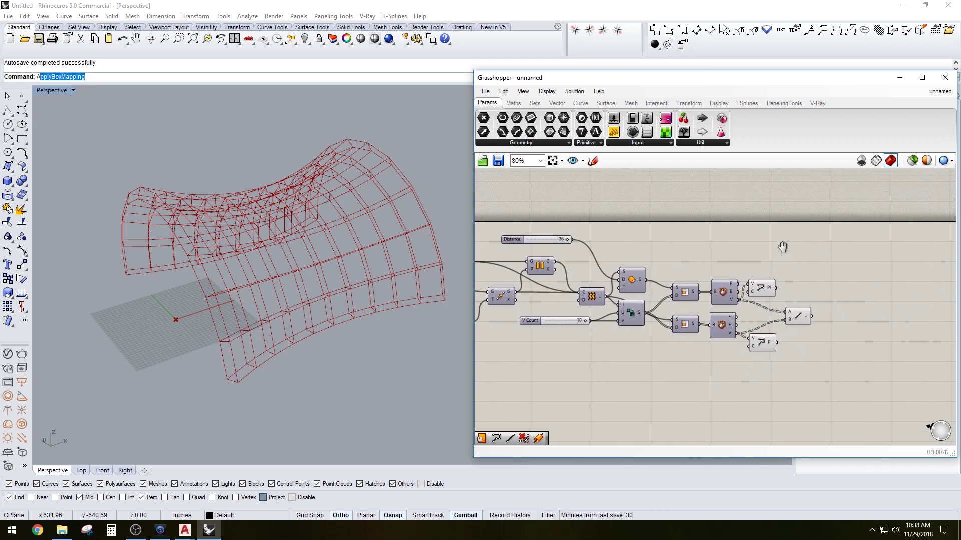
pyautogui.doubleClick(799, 247)
pyautogui.write('off')
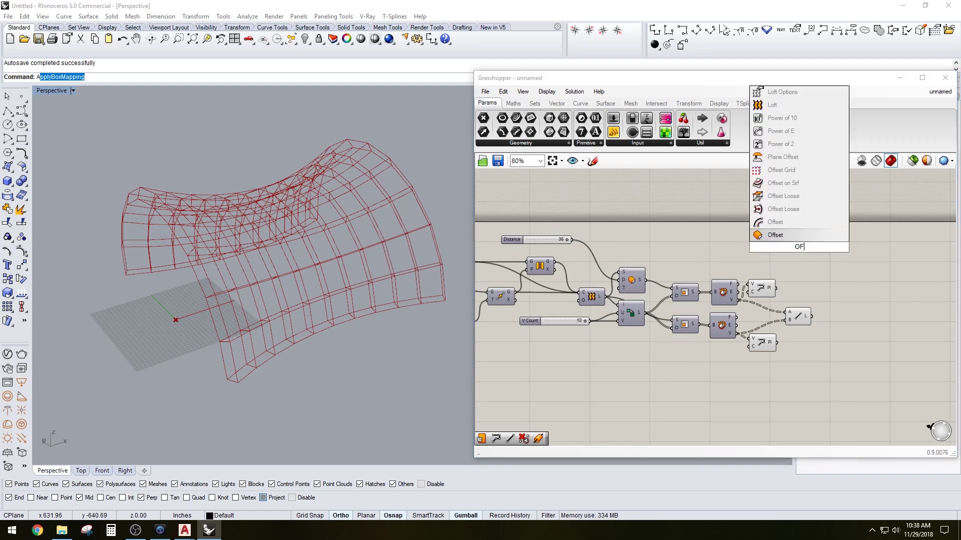
pyautogui.click(788, 223)
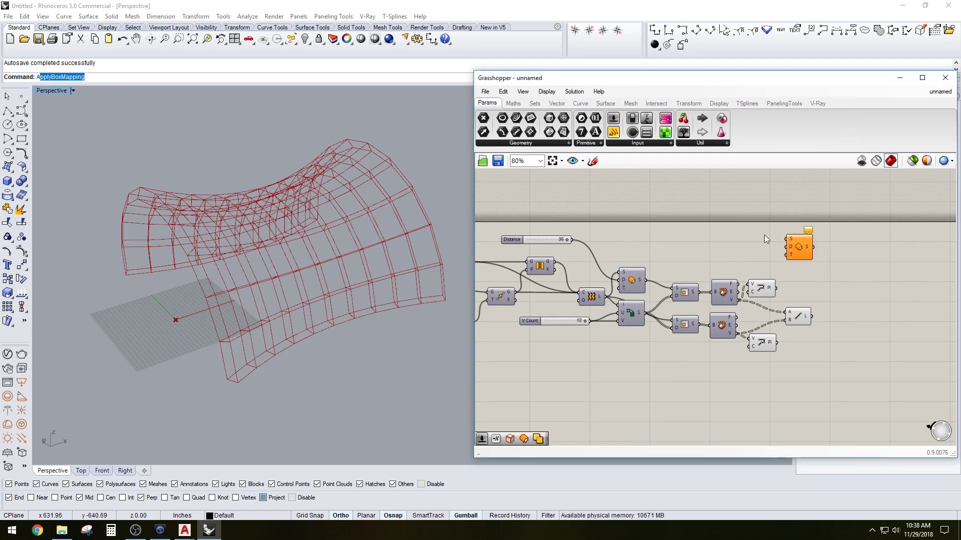
pyautogui.moveTo(607, 298)
pyautogui.mouseDown()
pyautogui.moveTo(794, 244)
pyautogui.moveTo(786, 239)
pyautogui.mouseUp()
pyautogui.moveTo(250, 361); pyautogui.dragTo(288, 333, button='right')
pyautogui.scroll(2, 809, 252)
pyautogui.moveTo(773, 239); pyautogui.dragTo(764, 243)
# Set the Distance slider to 25.
pyautogui.moveTo(635, 279); pyautogui.dragTo(725, 302, button='right')
pyautogui.doubleClick(682, 266)
pyautogui.click(673, 279)
pyautogui.moveTo(622, 284); pyautogui.dragTo(720, 270, button='right')
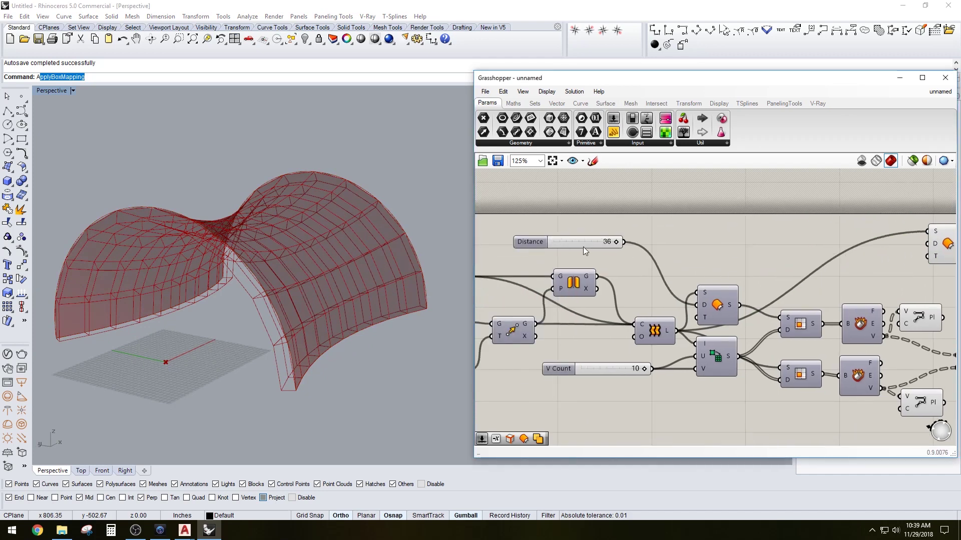
pyautogui.click(533, 240)
pyautogui.moveTo(663, 243); pyautogui.dragTo(614, 249, button='right')
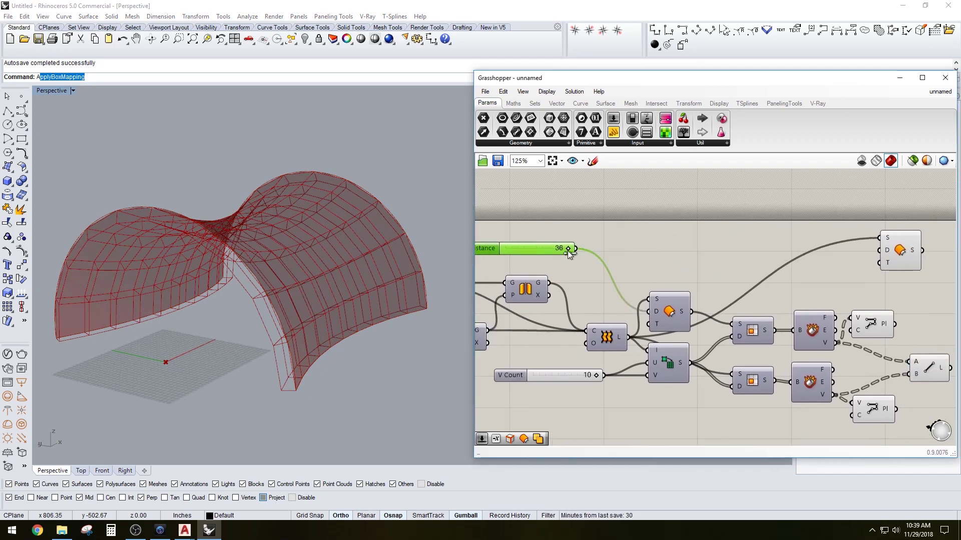
pyautogui.moveTo(569, 250); pyautogui.dragTo(549, 250)
# Add a Division component between the Distance slider and the new Offset component.
pyautogui.doubleClick(687, 249)
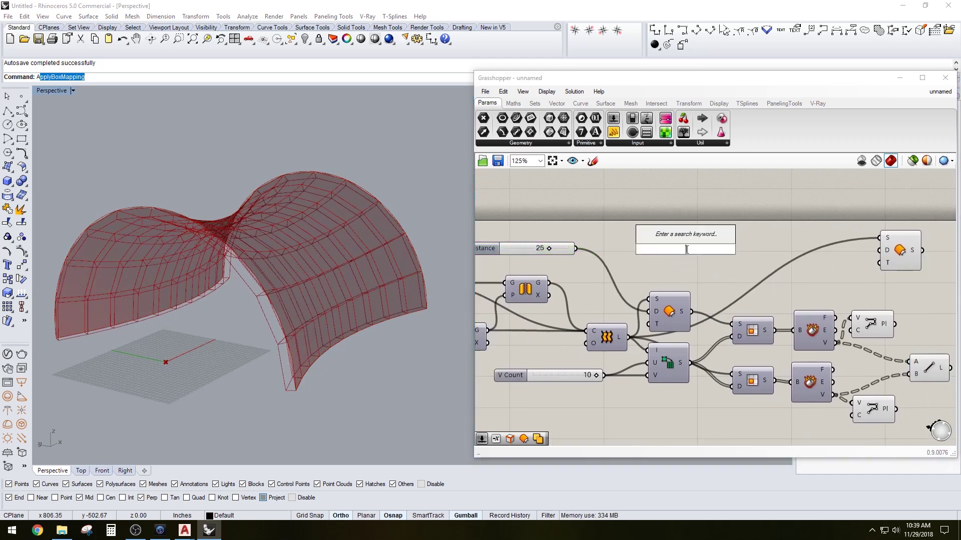
pyautogui.write('DIV')
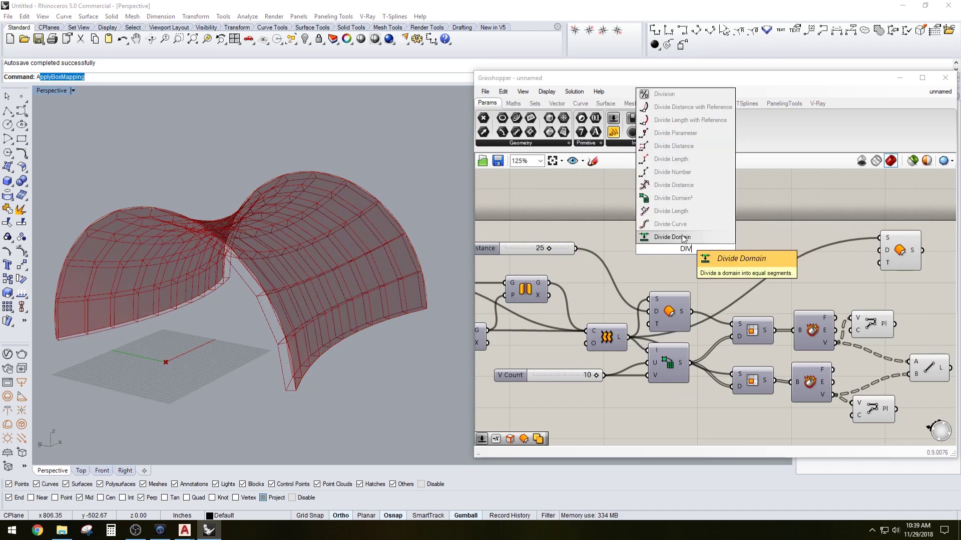
pyautogui.click(653, 96)
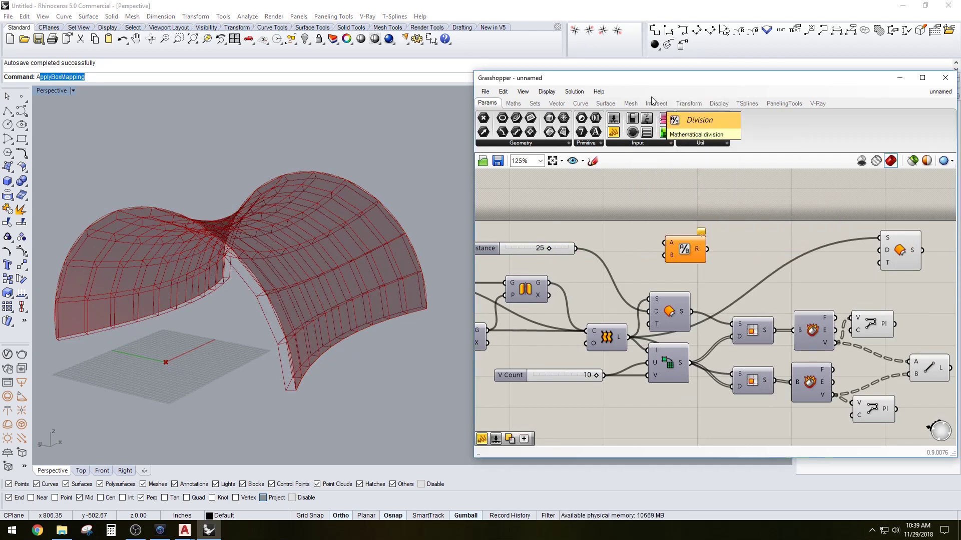
pyautogui.click(657, 258)
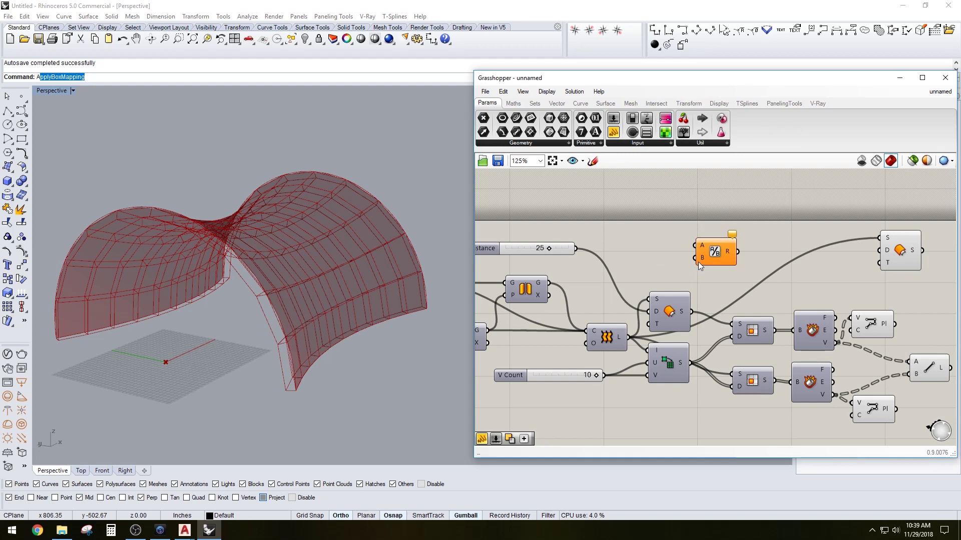
# Set the Division component's B input to 2.
pyautogui.rightClick(701, 265)
pyautogui.moveTo(753, 392)
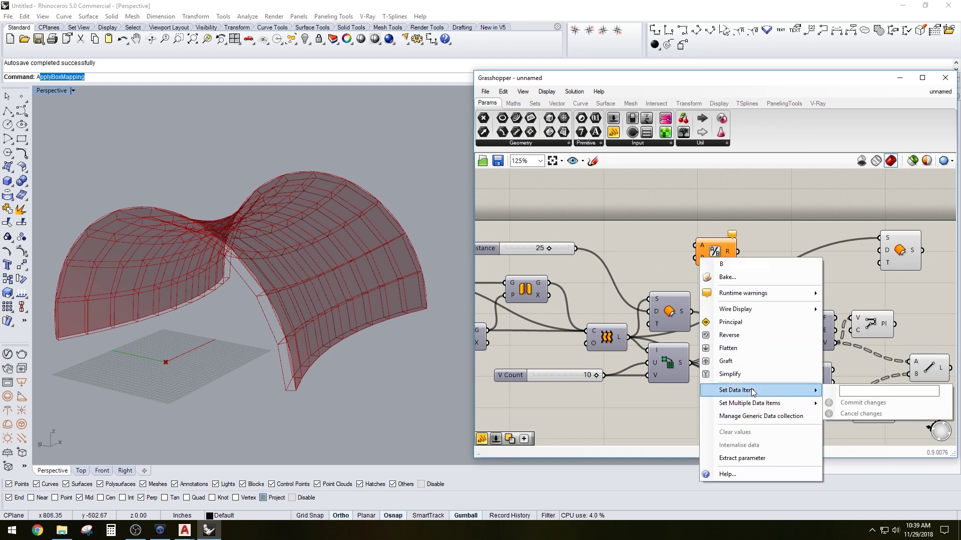
pyautogui.click(857, 392)
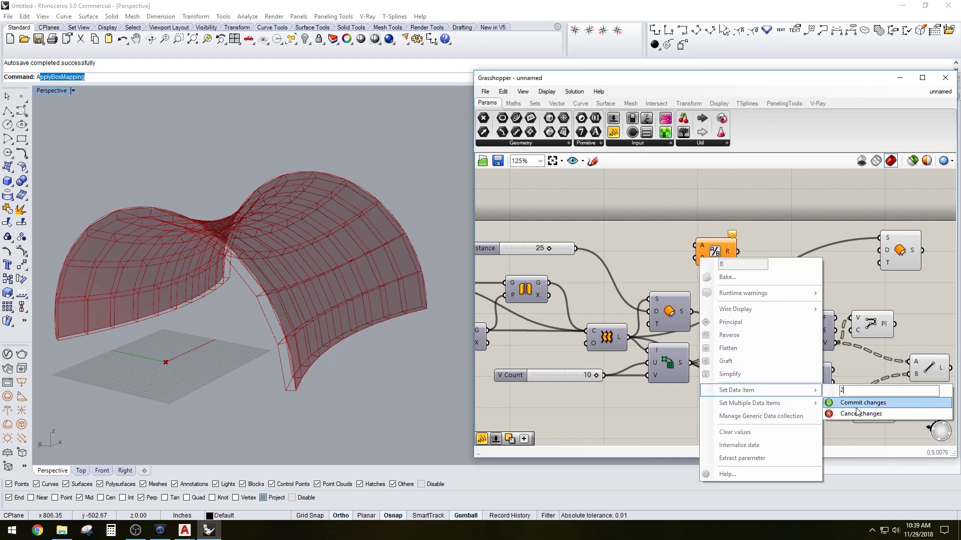
pyautogui.click(849, 403)
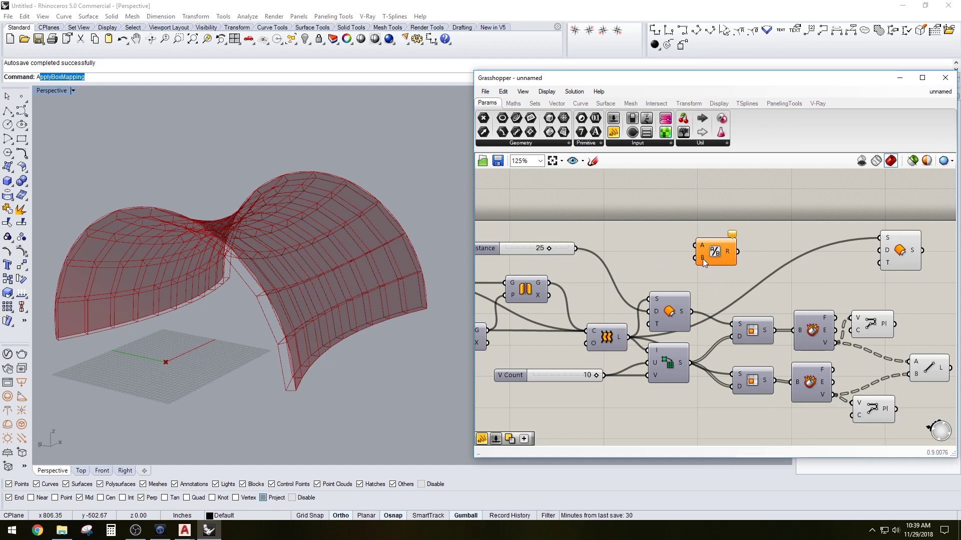
# Connect the Distance slider to Division input A and its R output to the new Offset's D input, and place the Offset beside it.
pyautogui.moveTo(576, 248); pyautogui.dragTo(694, 245)
pyautogui.click(725, 254)
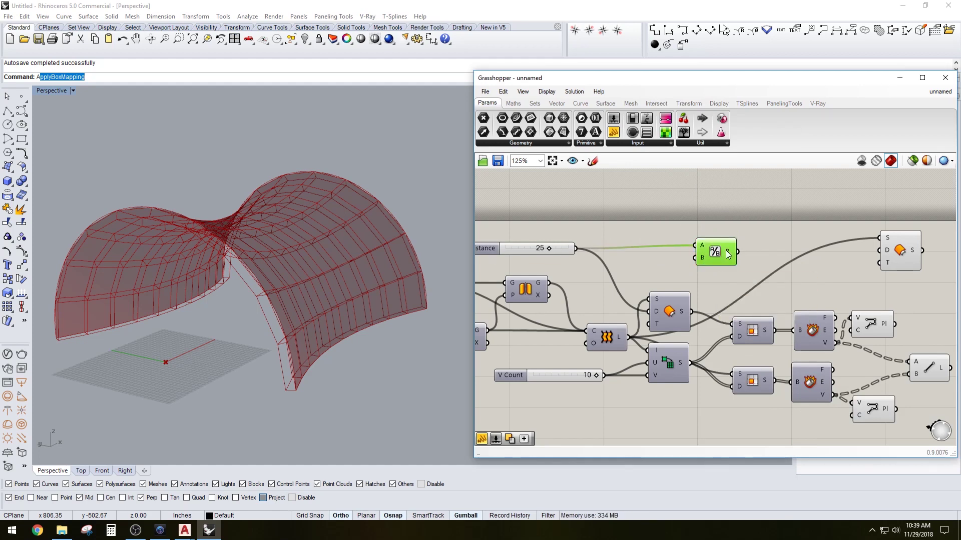
pyautogui.moveTo(667, 278); pyautogui.dragTo(687, 277, button='right')
pyautogui.moveTo(756, 252); pyautogui.dragTo(898, 250)
pyautogui.scroll(8, 300, 331)
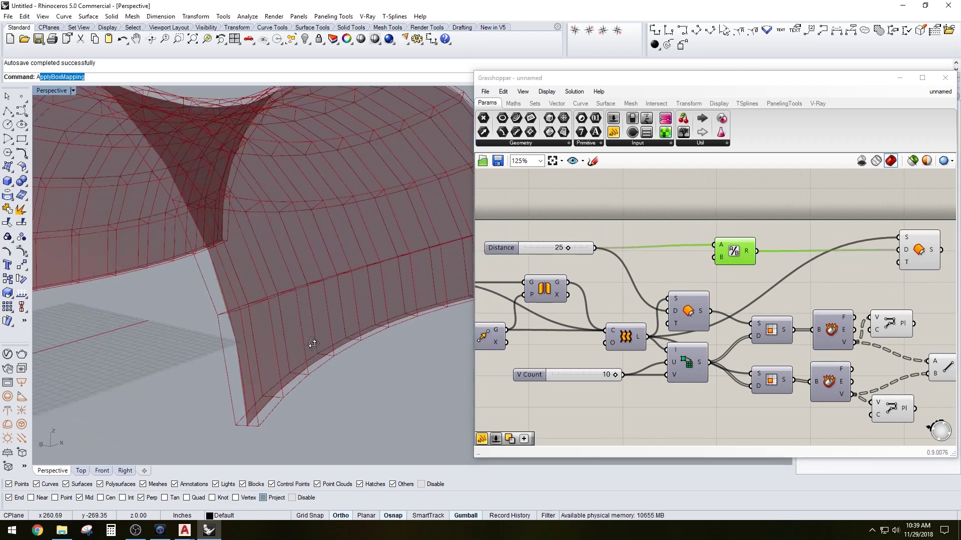
pyautogui.scroll(4, 289, 331)
pyautogui.moveTo(890, 298); pyautogui.dragTo(801, 282, button='right')
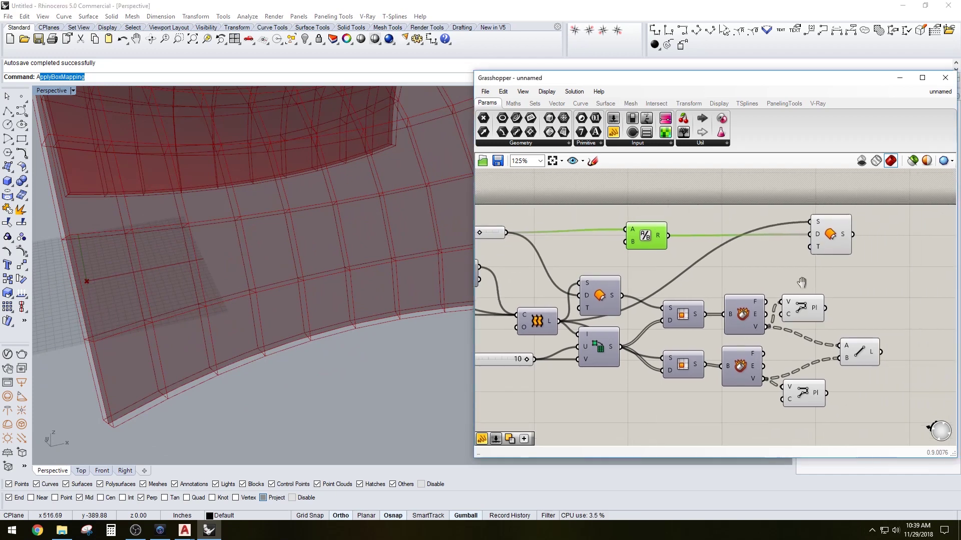
pyautogui.moveTo(833, 229); pyautogui.dragTo(705, 232)
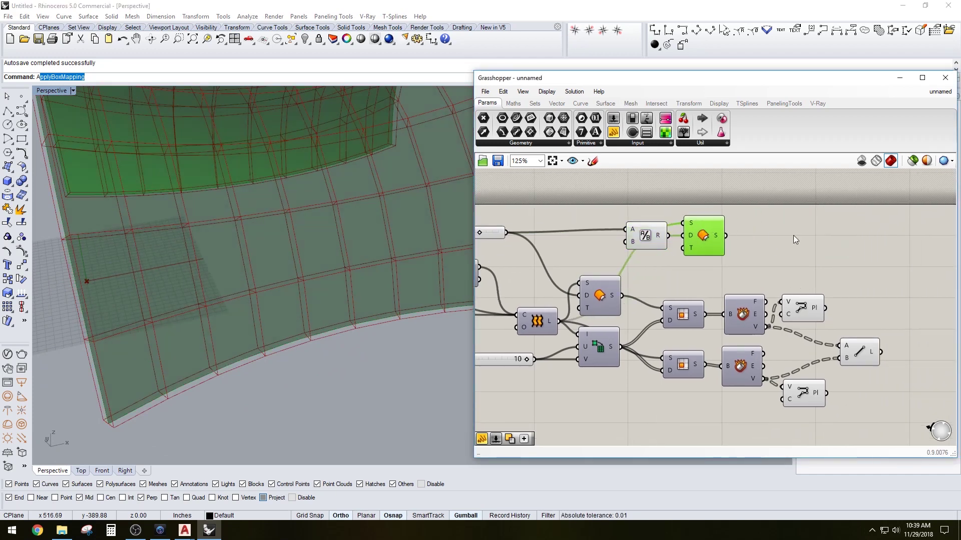
pyautogui.moveTo(740, 258); pyautogui.dragTo(740, 283, button='right')
# Duplicate the upper Isotrim component, place the copy beyond the new Offset and connect that Offset's output to its S input.
pyautogui.click(669, 347)
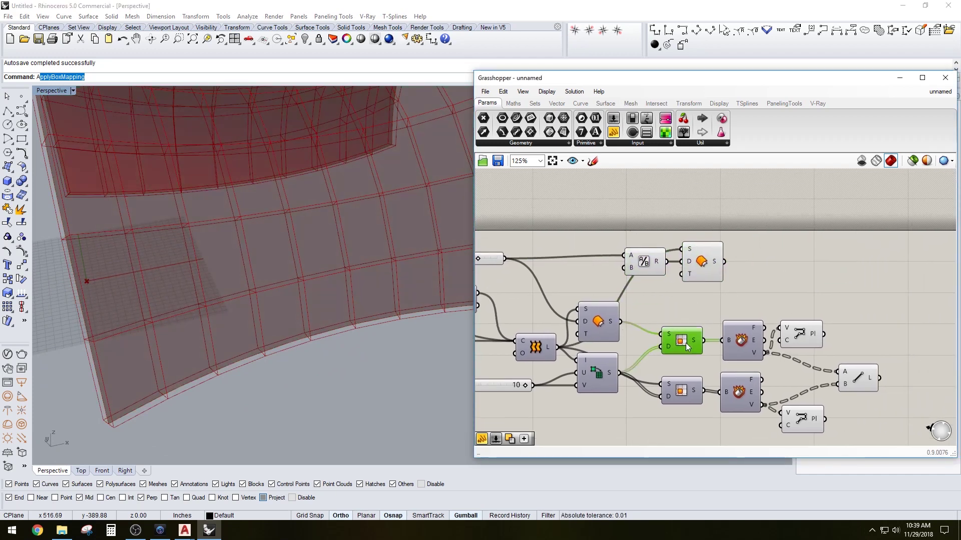
pyautogui.moveTo(698, 341); pyautogui.dragTo(758, 303)
pyautogui.hotkey('ctrl', 'z')
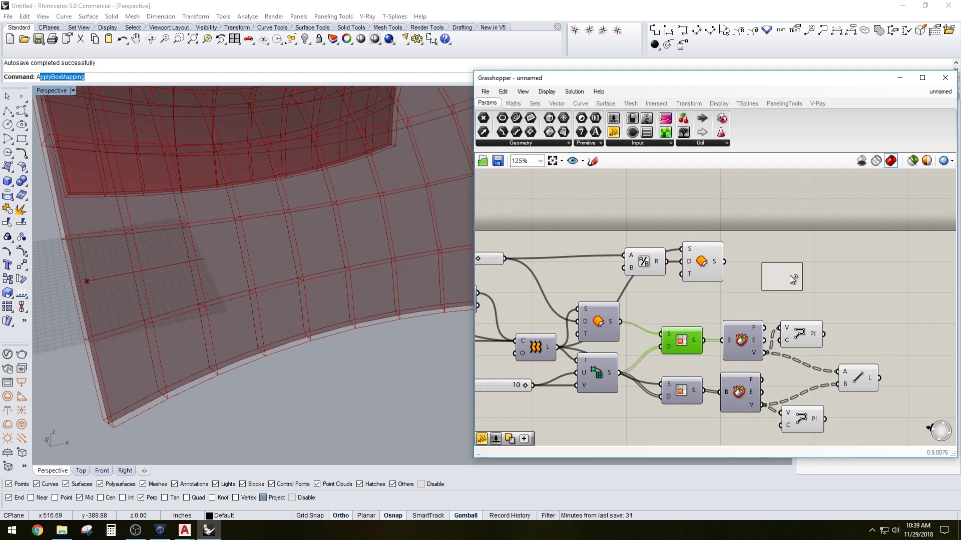
pyautogui.click(776, 274)
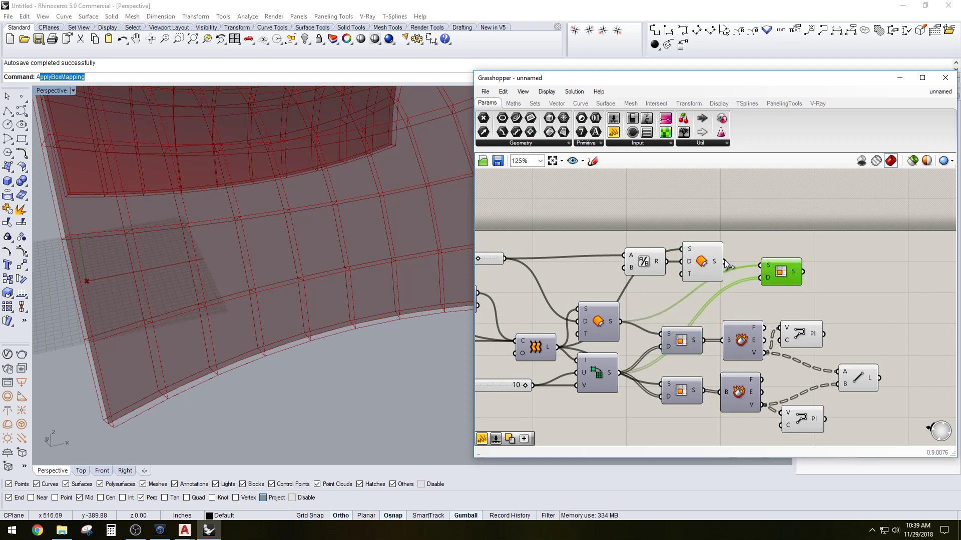
pyautogui.moveTo(725, 261); pyautogui.dragTo(789, 280)
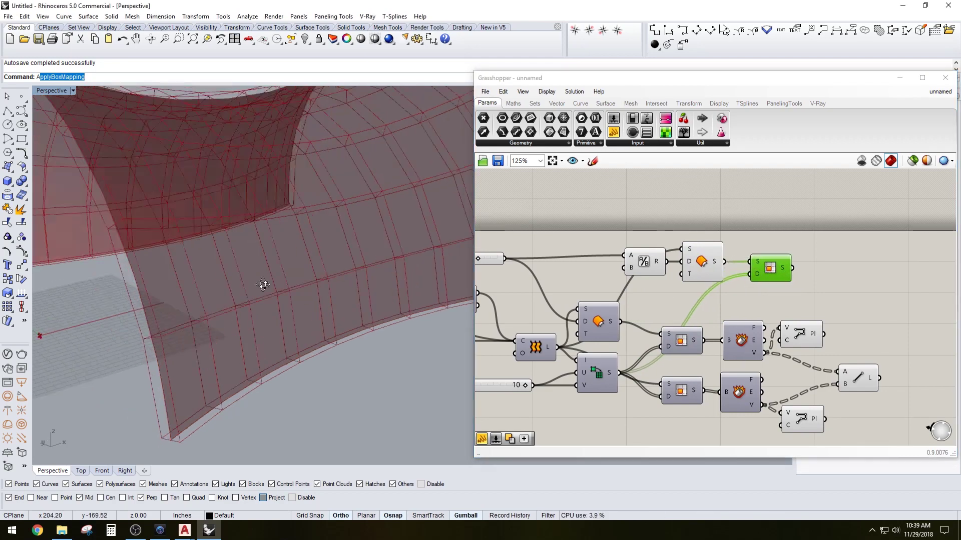
# Turn off the preview of the two PolyLine components and the Line component.
pyautogui.moveTo(930, 340); pyautogui.dragTo(909, 308, button='right')
pyautogui.moveTo(896, 398); pyautogui.dragTo(796, 299)
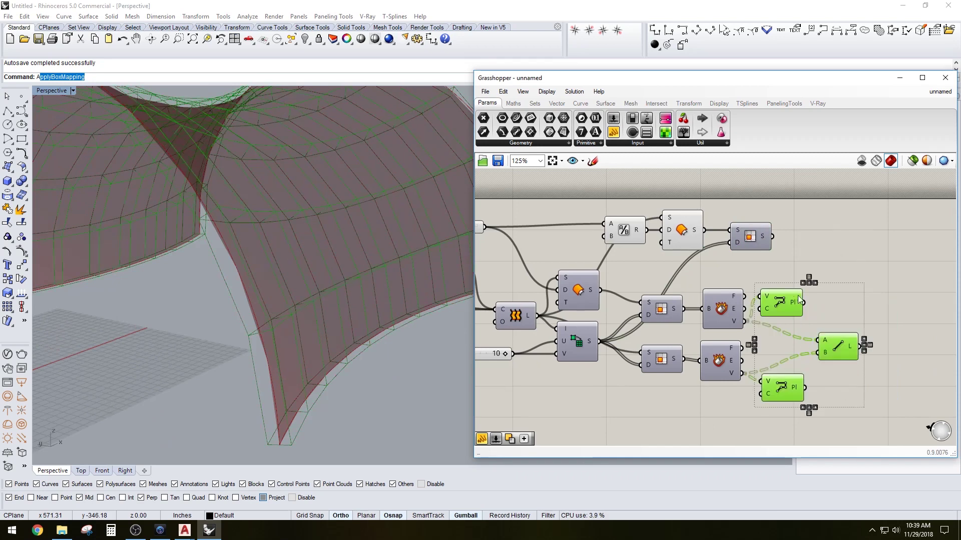
pyautogui.middleClick(795, 295)
pyautogui.click(816, 273)
# Turn off the new Offset's preview, turn on the new Isotrim's preview and inspect the middle surface's panels.
pyautogui.click(751, 232)
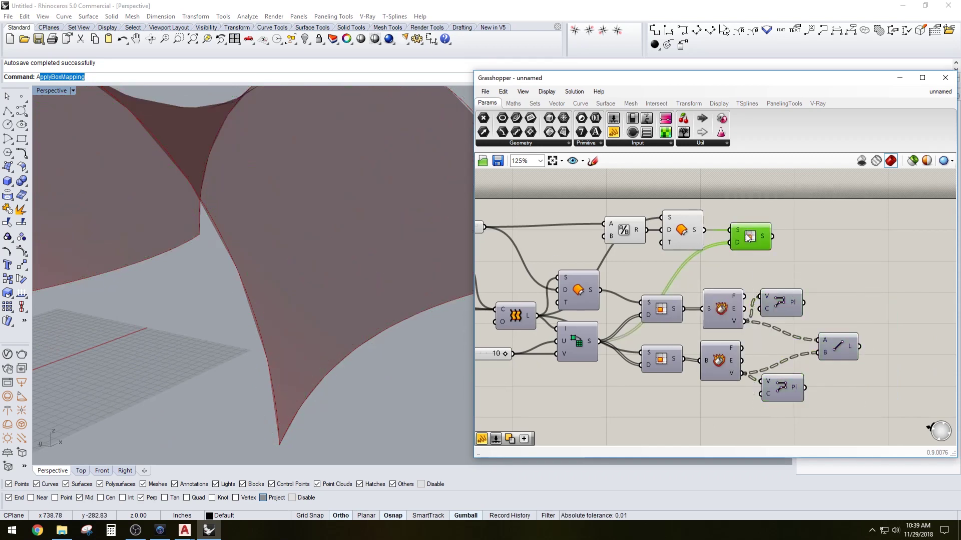
pyautogui.click(678, 229)
pyautogui.middleClick(680, 228)
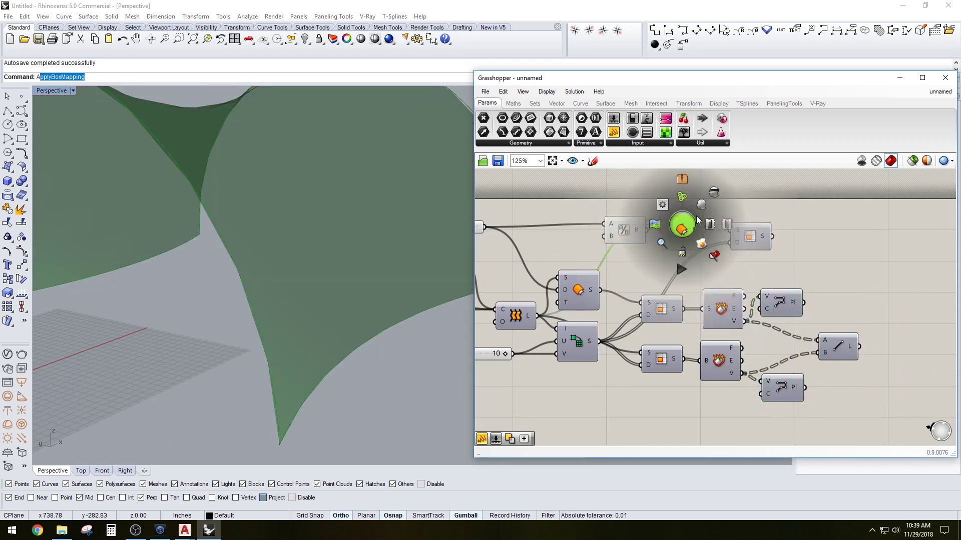
pyautogui.click(718, 191)
pyautogui.click(750, 238)
pyautogui.middleClick(754, 240)
pyautogui.click(725, 239)
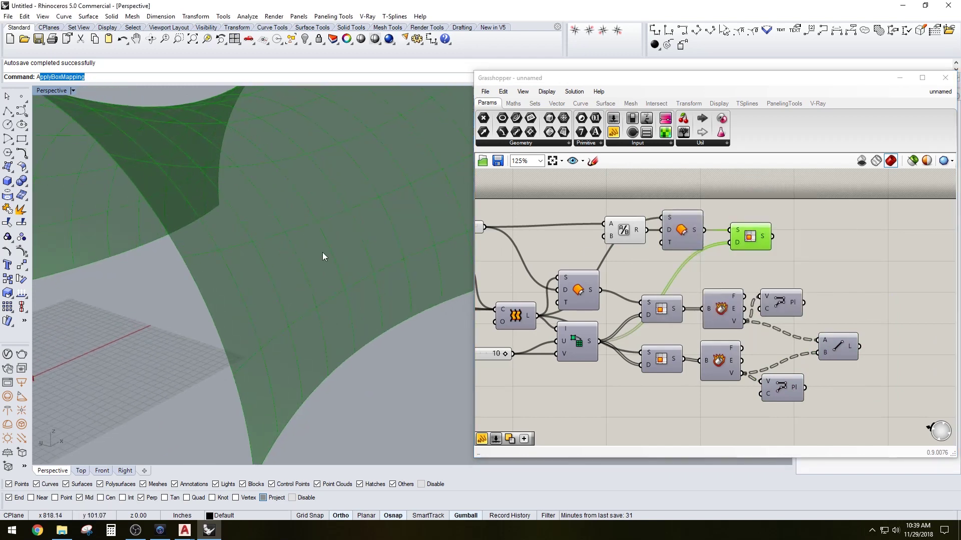
pyautogui.moveTo(323, 252); pyautogui.dragTo(344, 208, button='right')
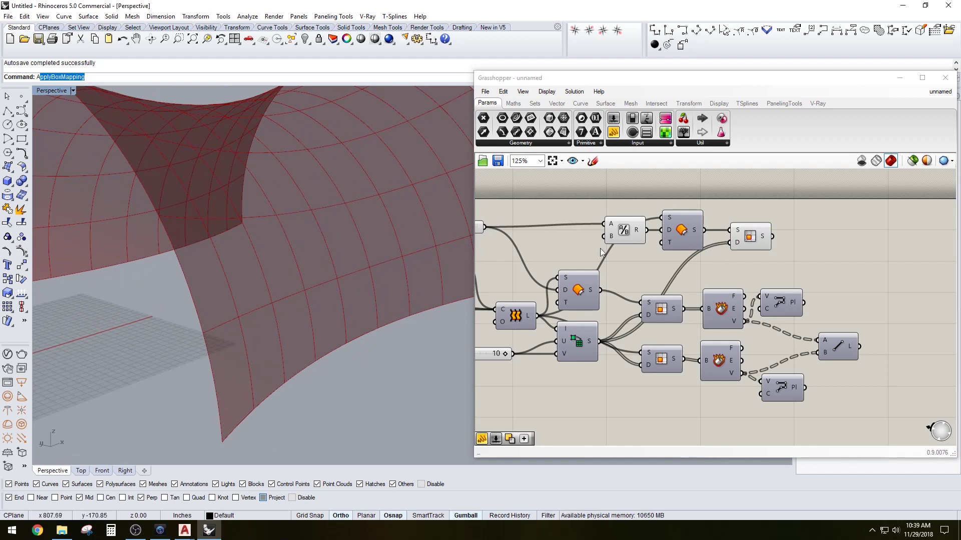
# Add a Deconstruct Brep component, connect the new Isotrim's output to its B input and place it beside the Isotrim.
pyautogui.doubleClick(852, 248)
pyautogui.write('deconstruct')
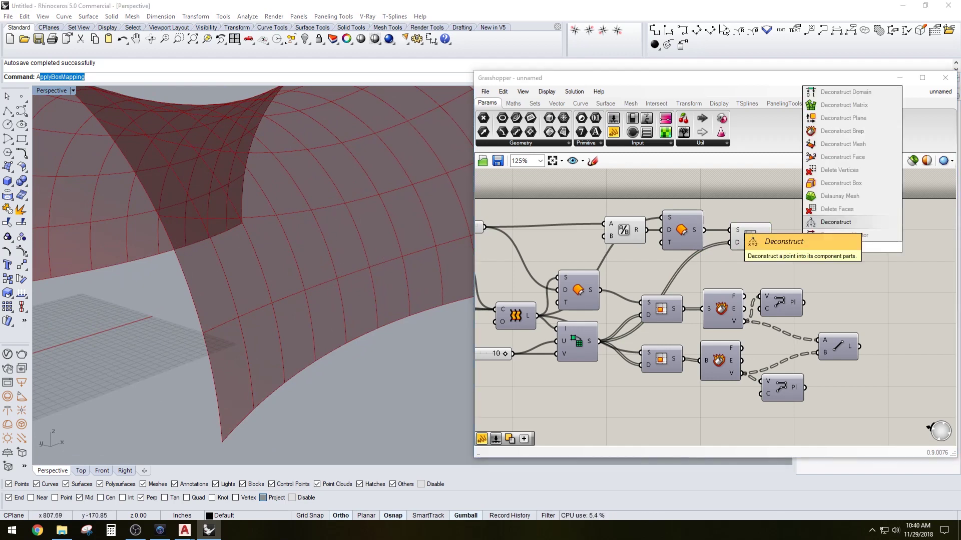
pyautogui.click(847, 190)
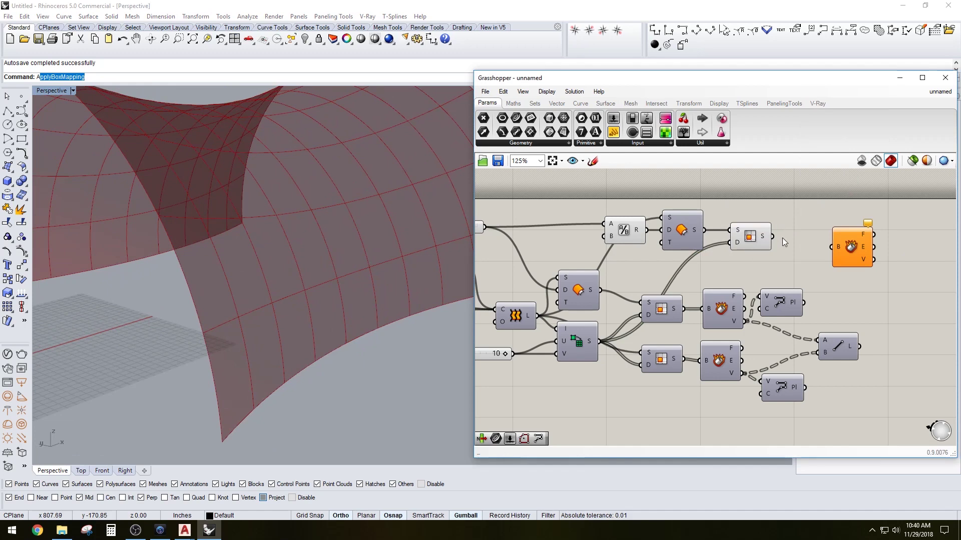
pyautogui.moveTo(773, 236); pyautogui.dragTo(807, 241)
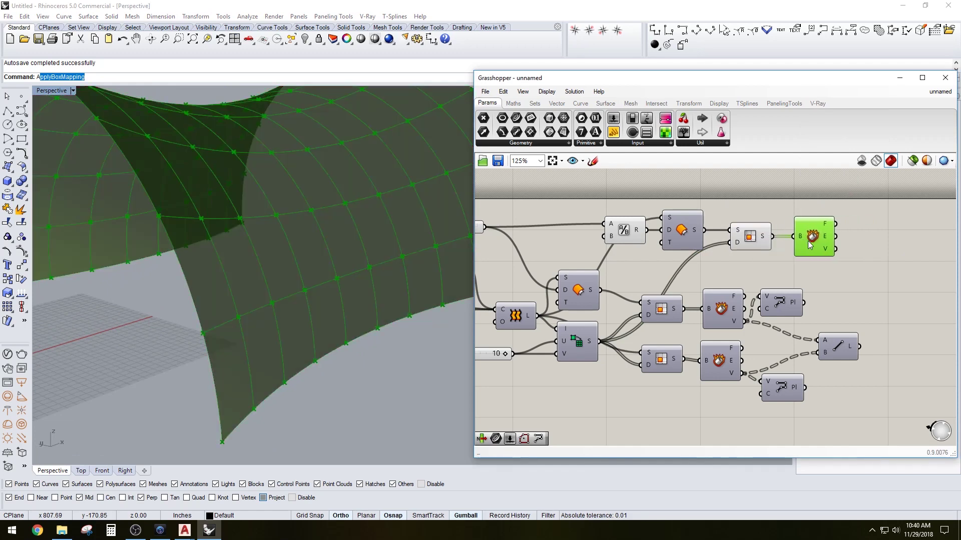
# Add a PolyLine component, set the Boolean of its Closed input and connect the new Deconstruct Brep's V output to its V input.
pyautogui.doubleClick(848, 246)
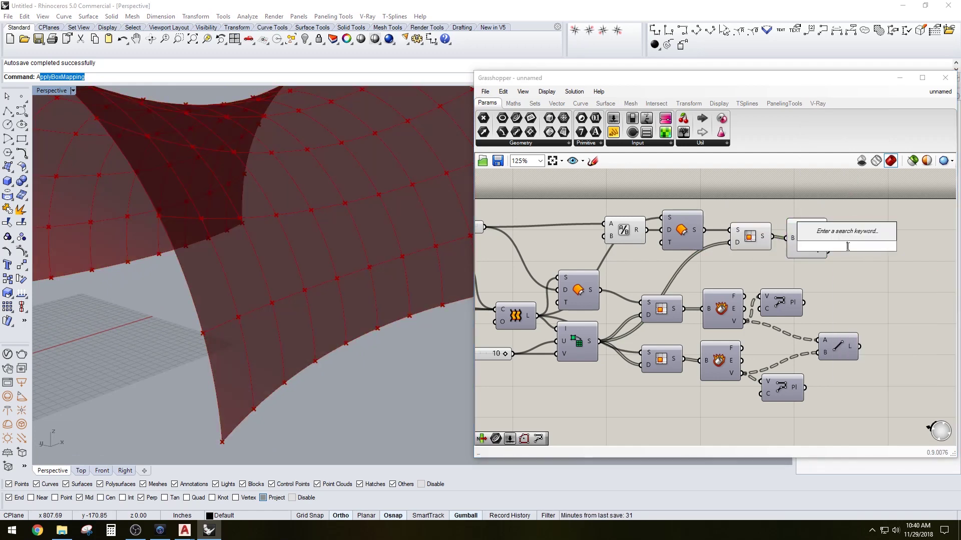
pyautogui.write('poly')
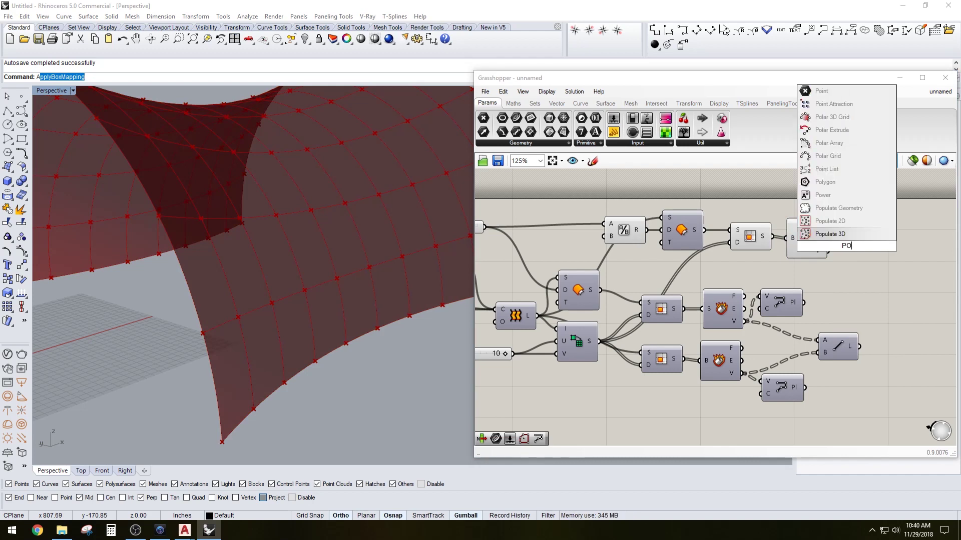
pyautogui.click(830, 132)
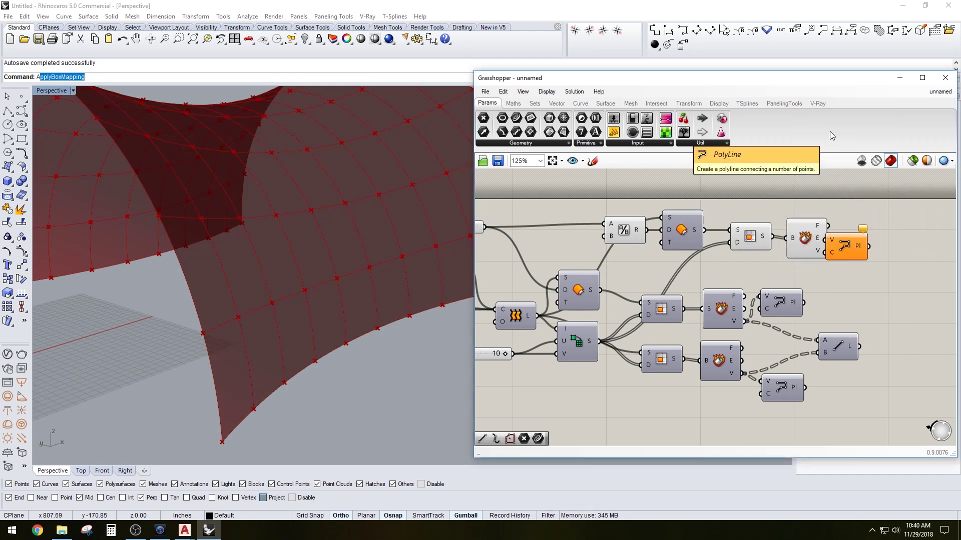
pyautogui.moveTo(832, 253); pyautogui.dragTo(859, 251)
pyautogui.rightClick(855, 252)
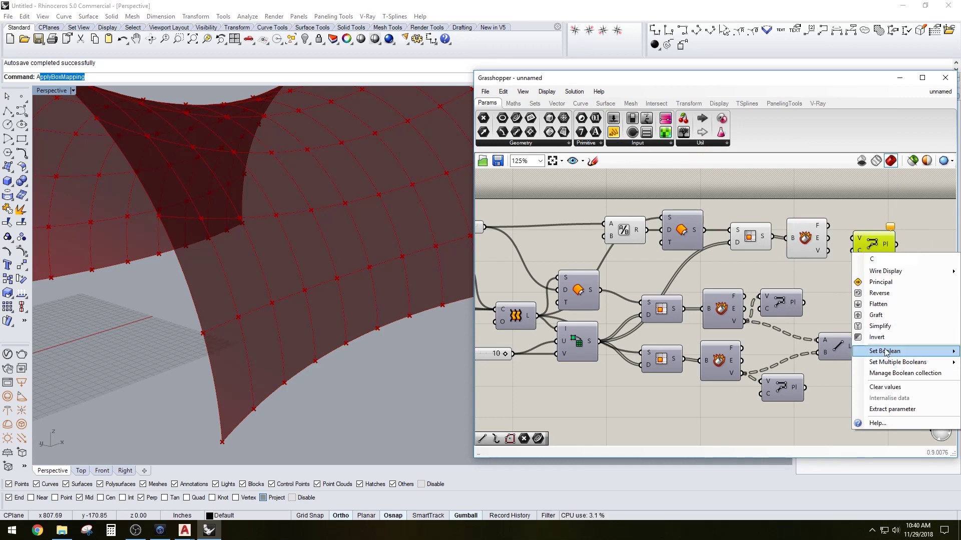
pyautogui.press('Escape')
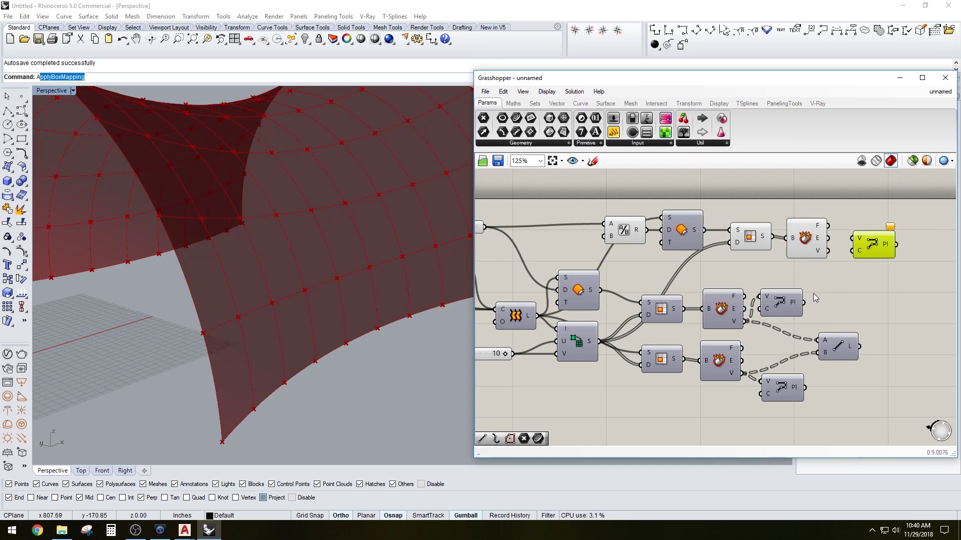
pyautogui.moveTo(861, 252); pyautogui.dragTo(909, 261)
# Turn off the preview of the new Isotrim and Deconstruct Brep, and move the new PolyLine closer to them.
pyautogui.moveTo(828, 250); pyautogui.dragTo(740, 214)
pyautogui.middleClick(772, 223)
pyautogui.click(804, 192)
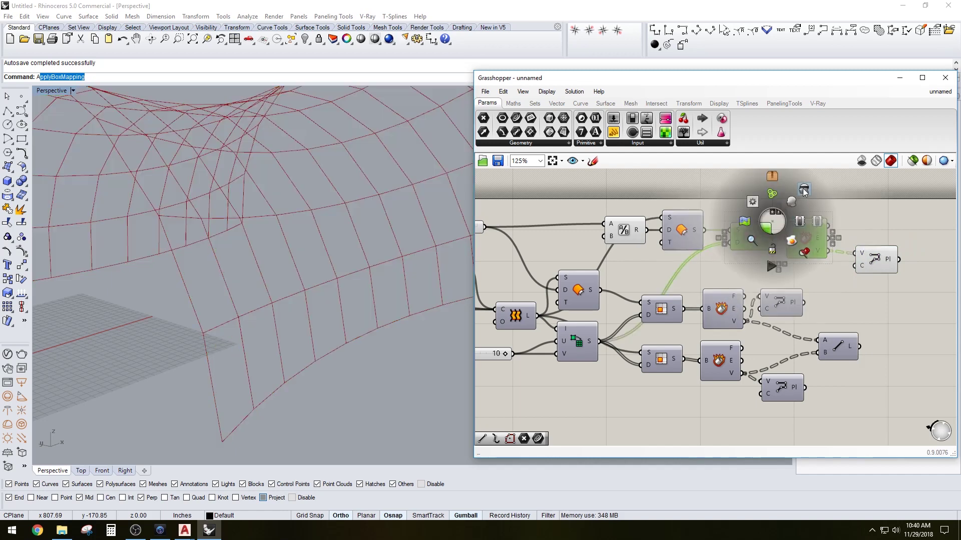
pyautogui.click(876, 260)
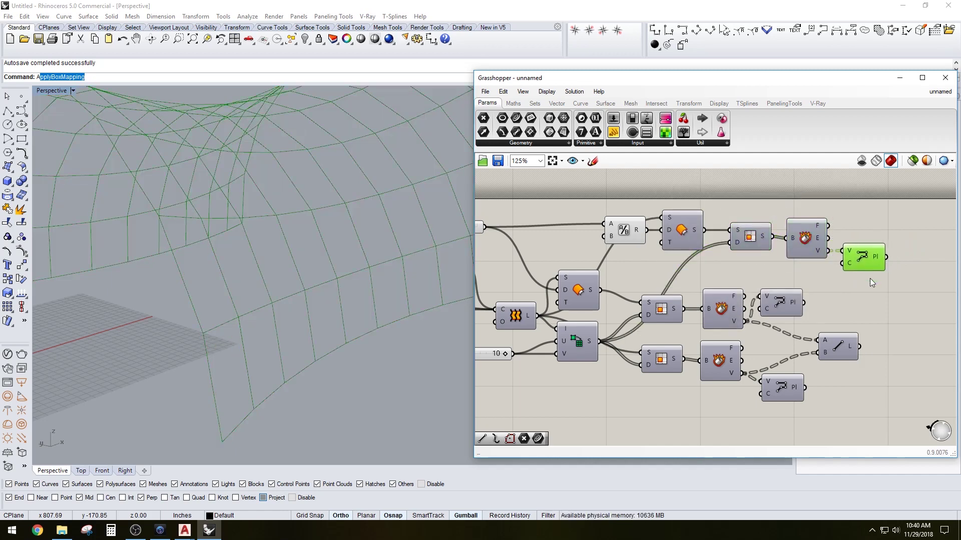
# Add a Polygon Center component, connect the middle surface PolyLine's output to its P input and place it beside the PolyLine.
pyautogui.click(869, 278)
pyautogui.moveTo(870, 279); pyautogui.dragTo(754, 283, button='right')
pyautogui.doubleClick(835, 269)
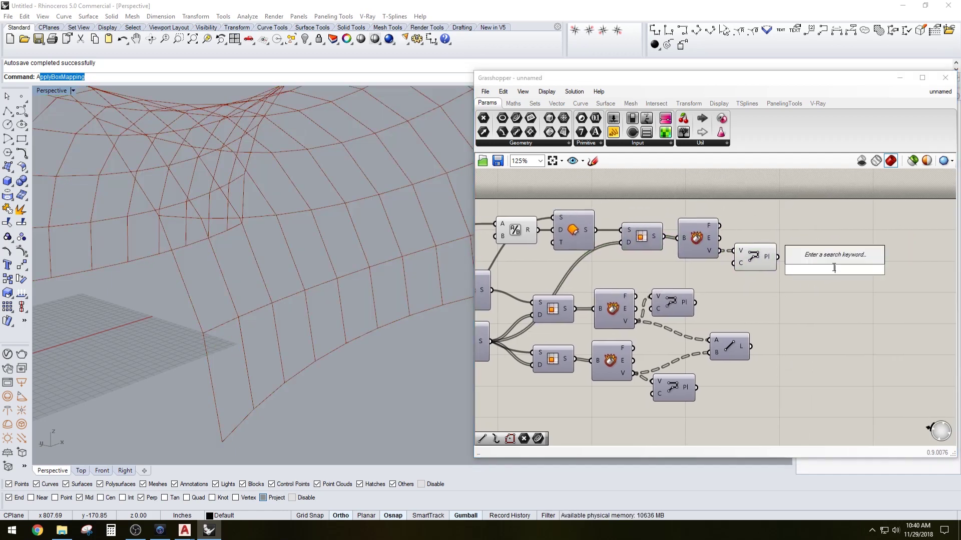
pyautogui.write('CEN')
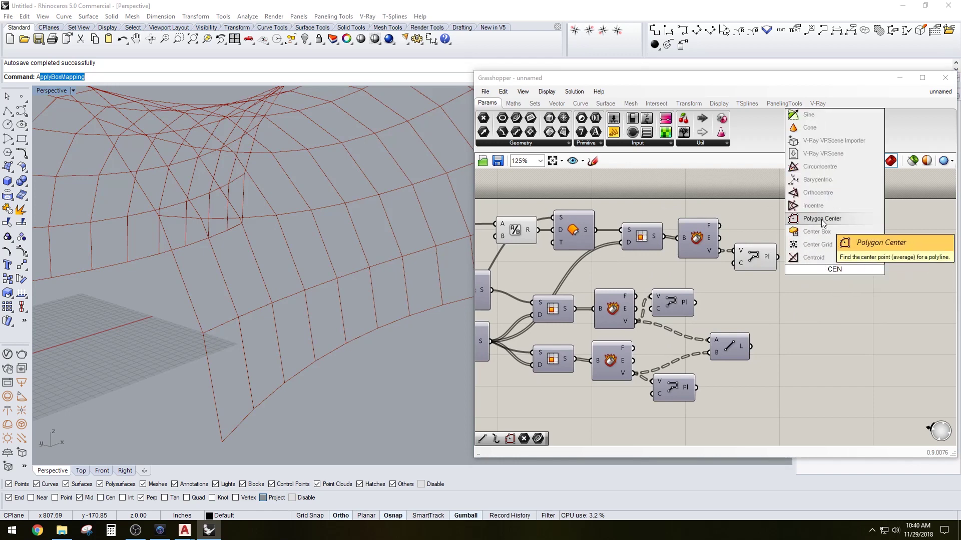
pyautogui.click(821, 179)
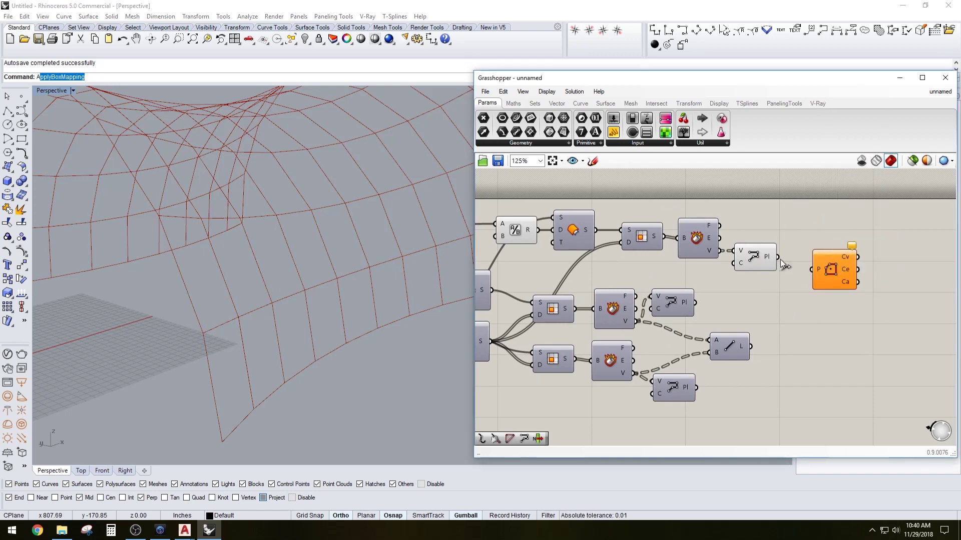
pyautogui.moveTo(777, 257); pyautogui.dragTo(810, 258)
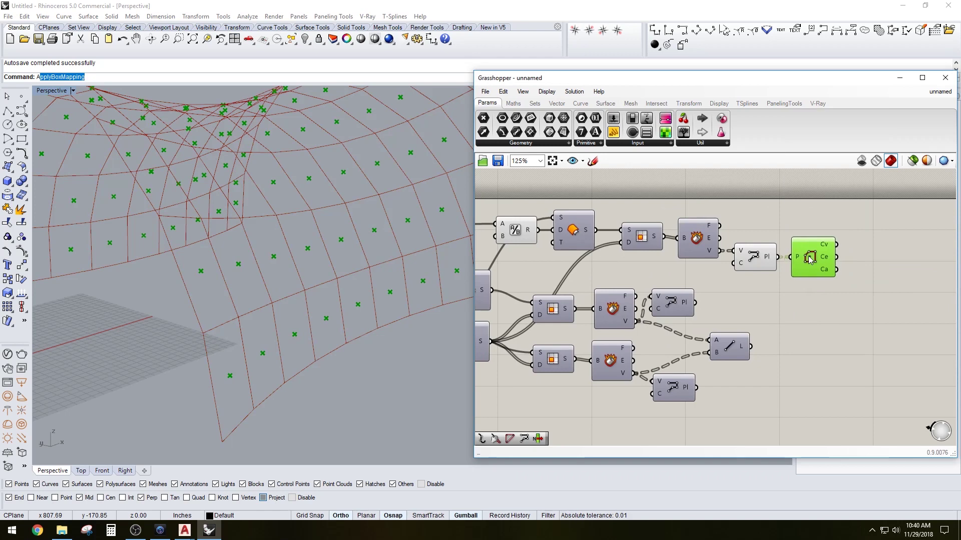
# Turn off the preview of the middle surface's PolyLine.
pyautogui.click(757, 303)
pyautogui.click(760, 262)
pyautogui.middleClick(765, 233)
pyautogui.click(795, 203)
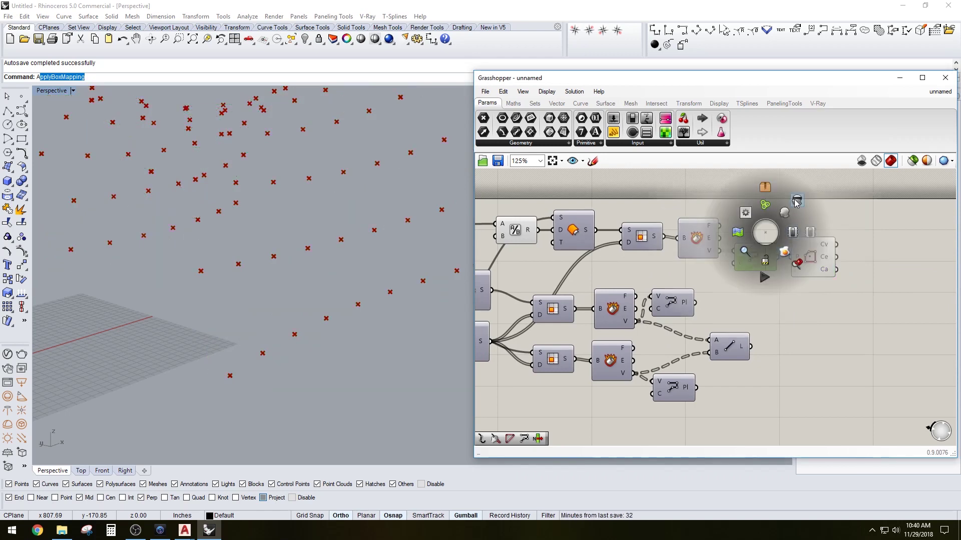
pyautogui.click(783, 259)
# Turn on the preview of the other two PolyLines and the Line component, and inspect the center points between the panels.
pyautogui.moveTo(767, 413); pyautogui.dragTo(692, 300)
pyautogui.middleClick(692, 300)
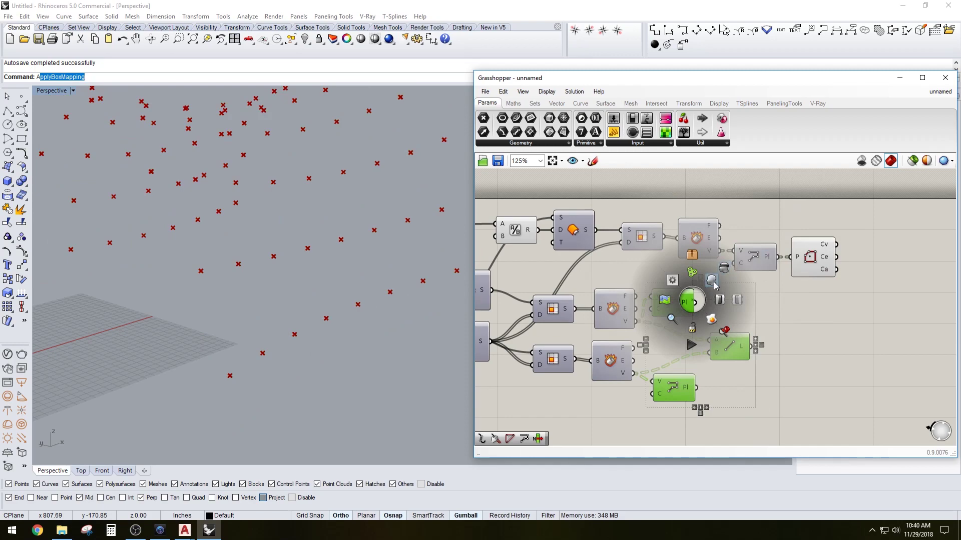
pyautogui.click(713, 282)
pyautogui.click(834, 282)
pyautogui.click(815, 263)
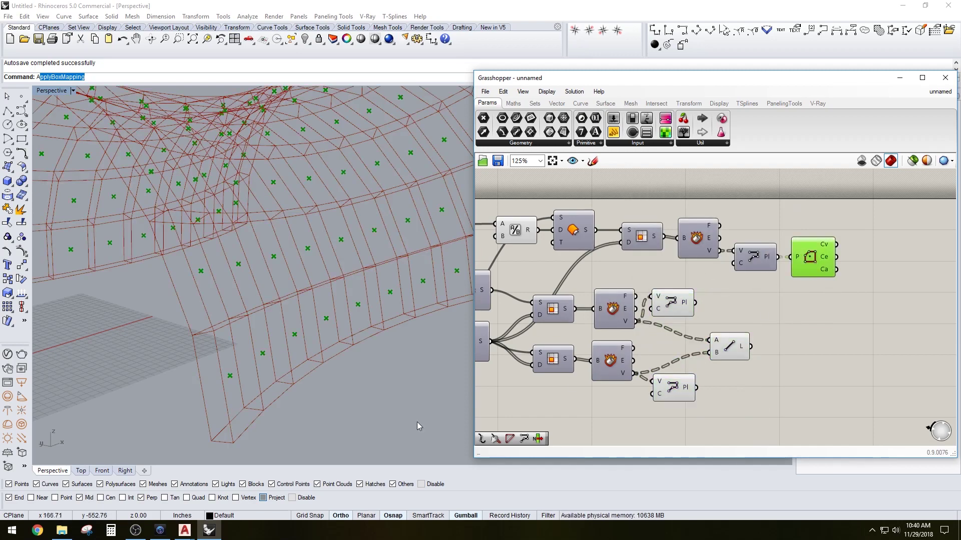
pyautogui.moveTo(416, 422); pyautogui.dragTo(266, 386, button='right')
pyautogui.moveTo(784, 384); pyautogui.dragTo(849, 369, button='right')
pyautogui.click(846, 369)
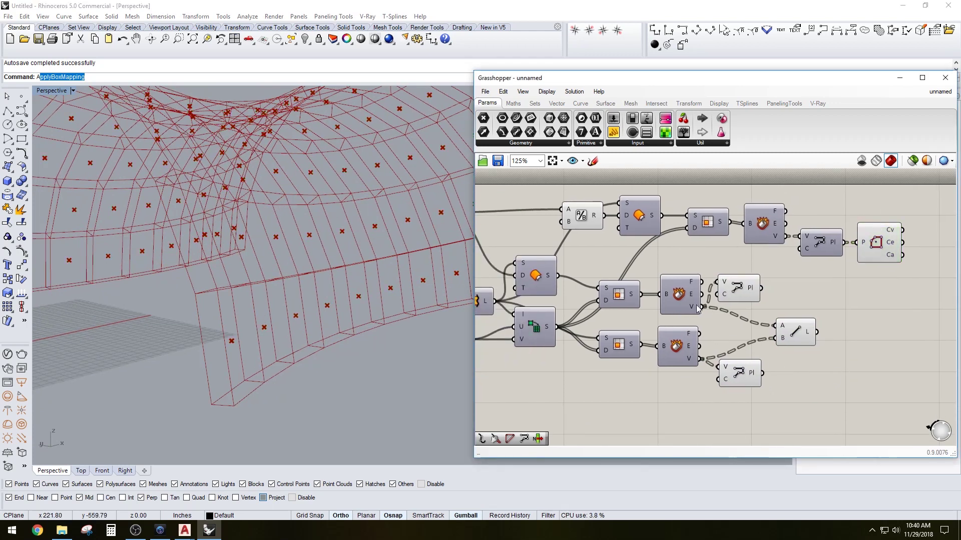
# Add a Point parameter below the lowest PolyLine component.
pyautogui.rightClick(697, 306)
pyautogui.click(776, 407)
pyautogui.doubleClick(772, 412)
pyautogui.click(773, 413)
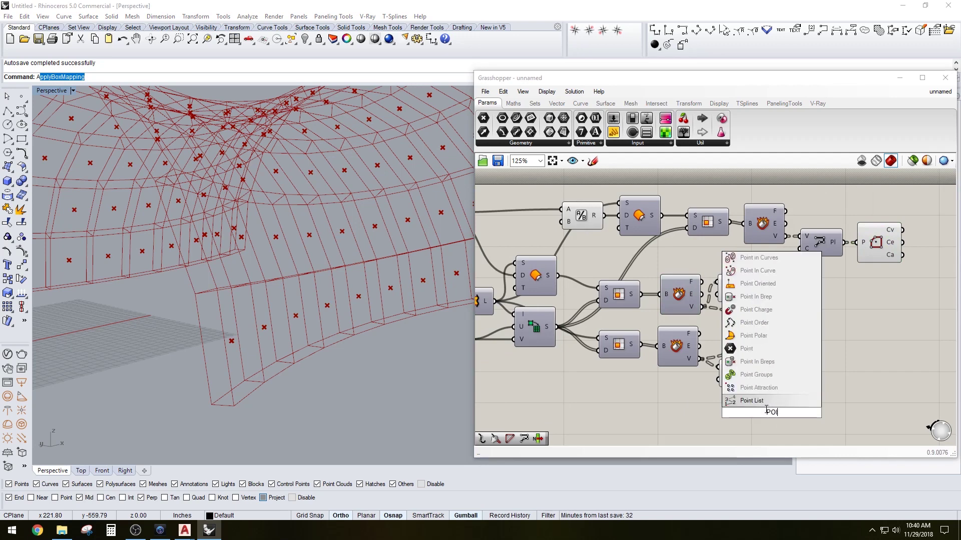
pyautogui.click(754, 348)
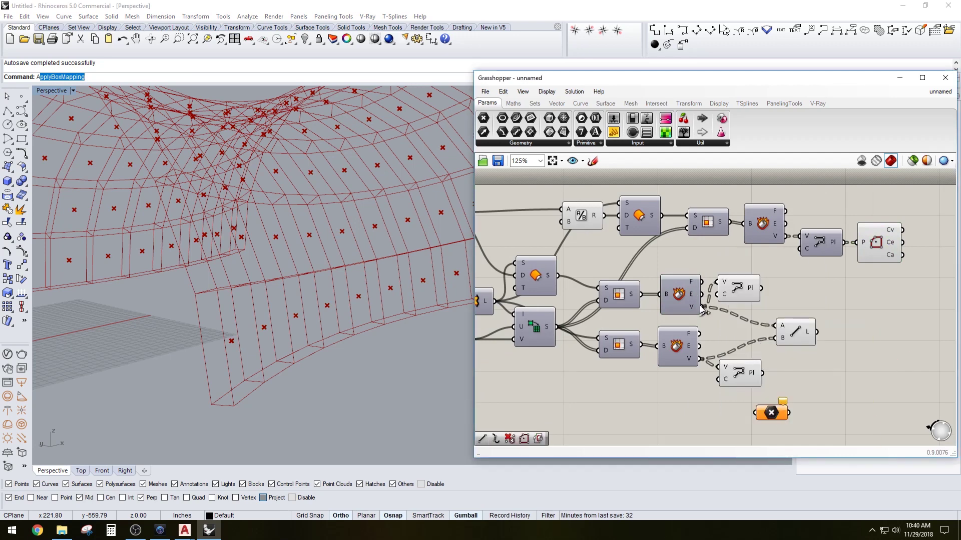
# Wire the vertices of both lower Deconstruct Brep components into Point parameters to compare them, and delete both parameters.
pyautogui.moveTo(703, 307); pyautogui.dragTo(815, 437)
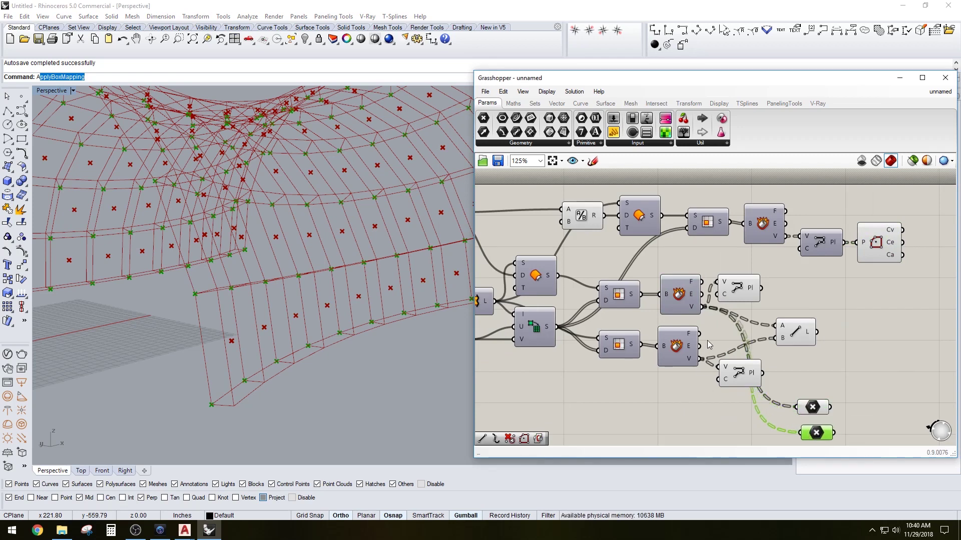
pyautogui.moveTo(702, 361); pyautogui.dragTo(806, 428)
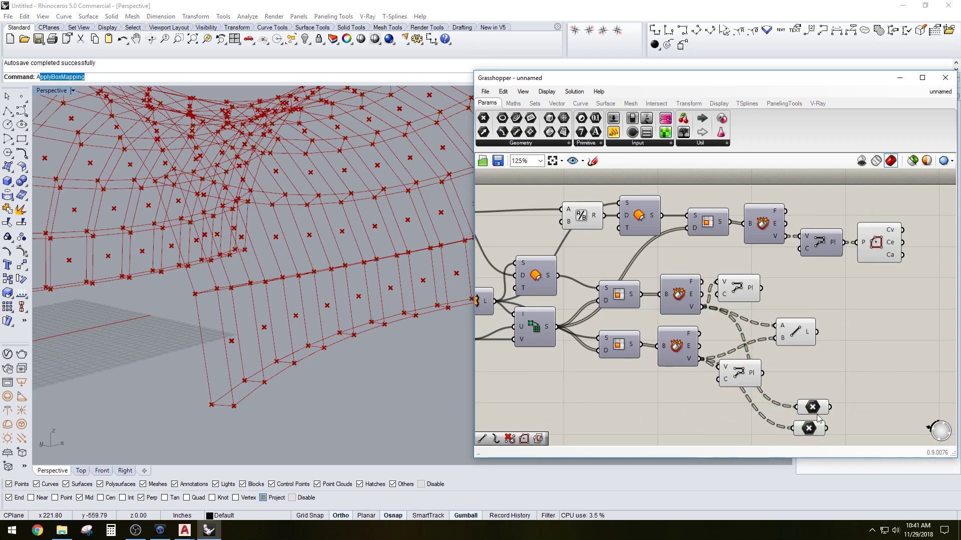
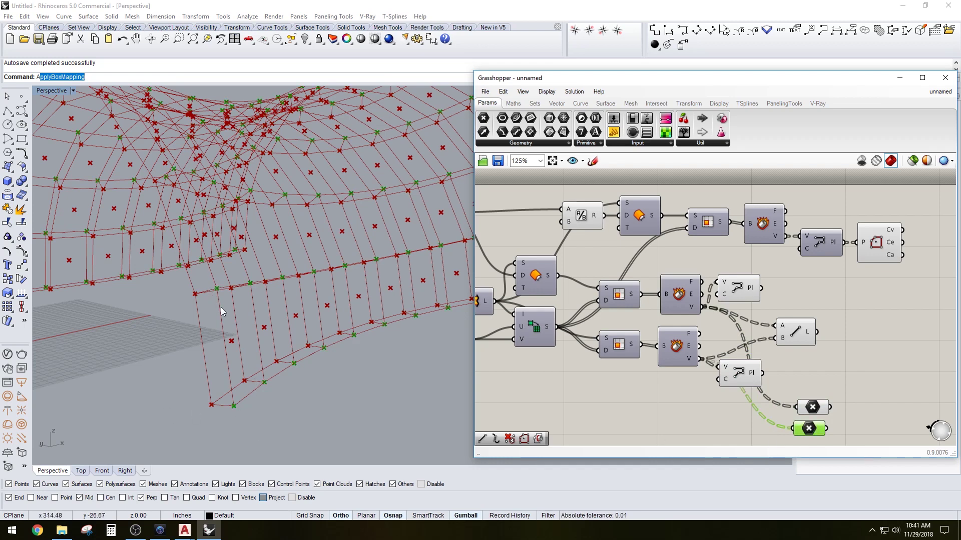
pyautogui.click(808, 406)
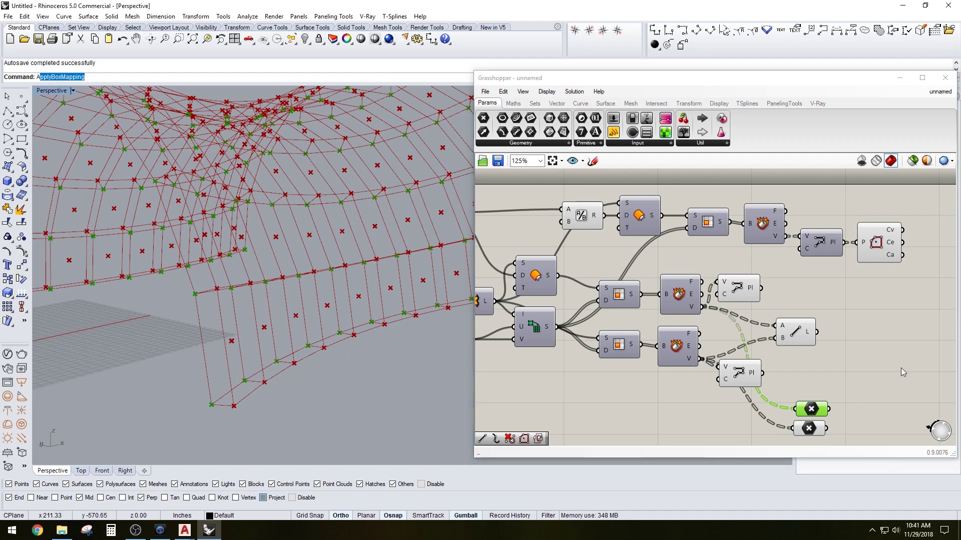
pyautogui.click(839, 407)
pyautogui.moveTo(847, 433); pyautogui.dragTo(781, 386)
pyautogui.press('Delete')
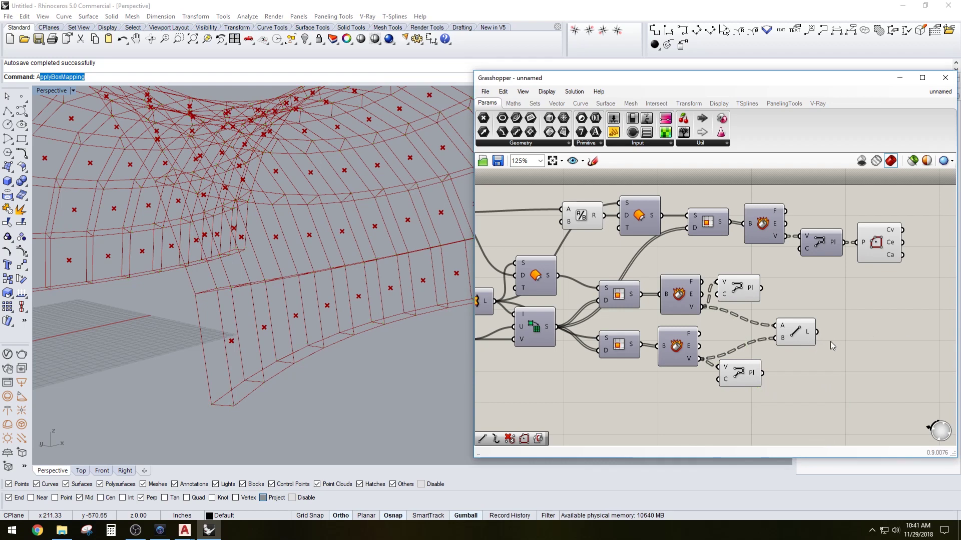
# Shift the existing Line component slightly and add another two-point Line component below the Polygon Center component.
pyautogui.moveTo(796, 333); pyautogui.dragTo(783, 331)
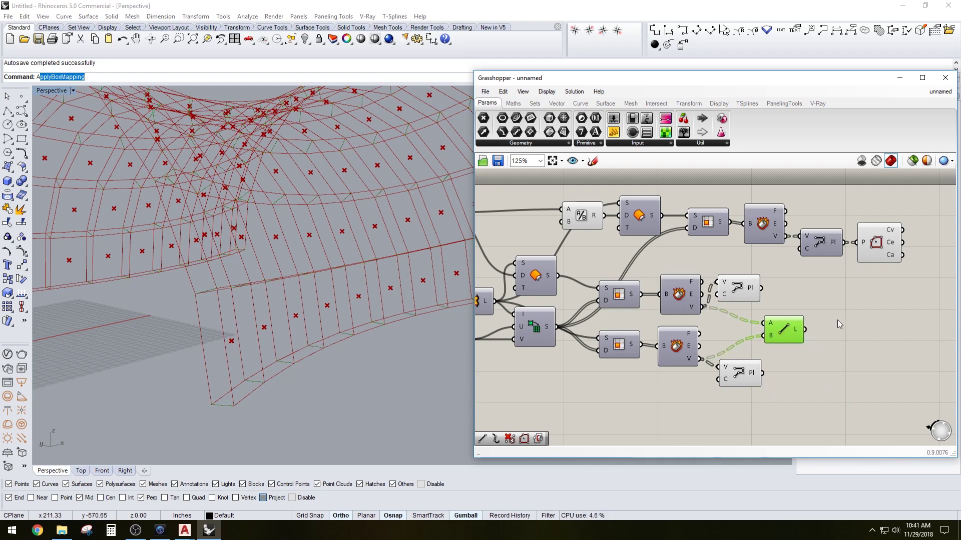
pyautogui.click(837, 320)
pyautogui.moveTo(880, 281); pyautogui.dragTo(868, 277, button='right')
pyautogui.doubleClick(861, 311)
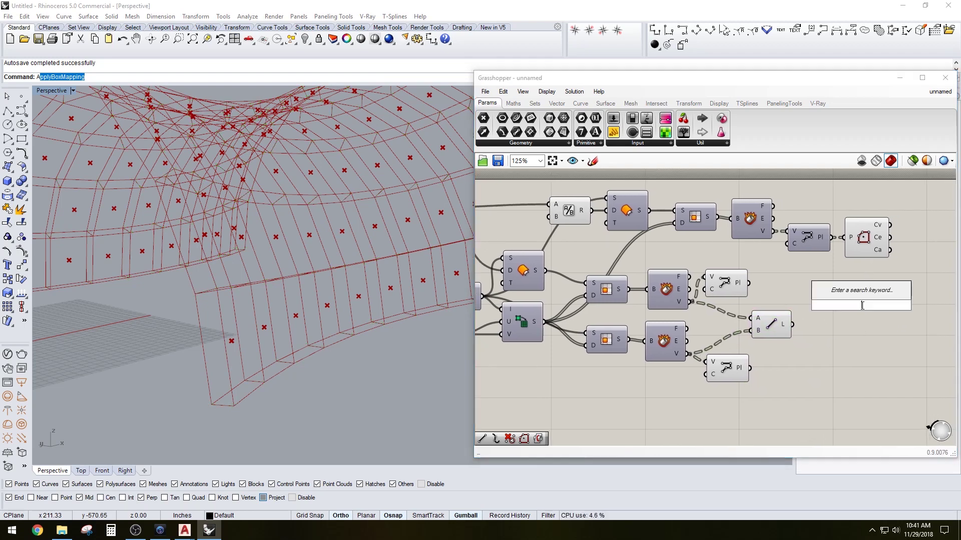
pyautogui.write('Li')
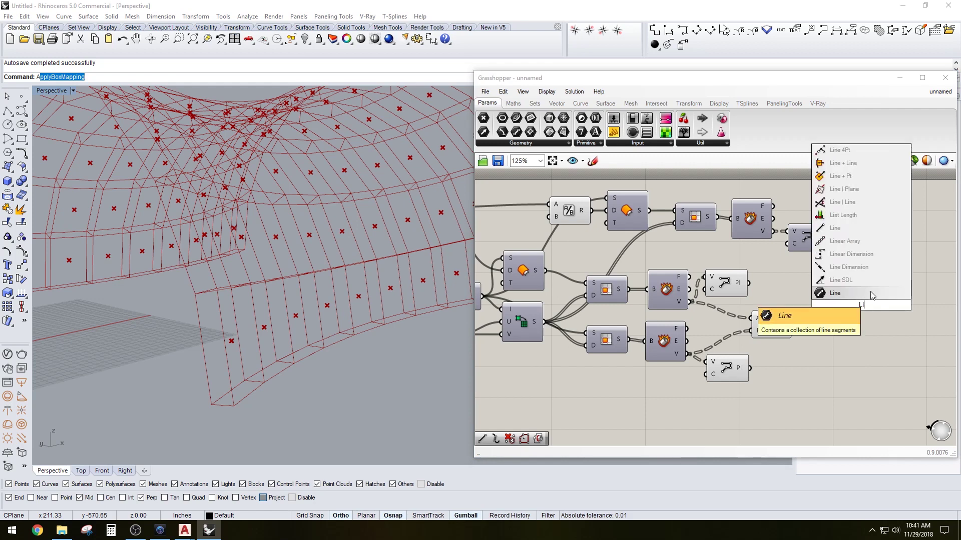
pyautogui.click(852, 231)
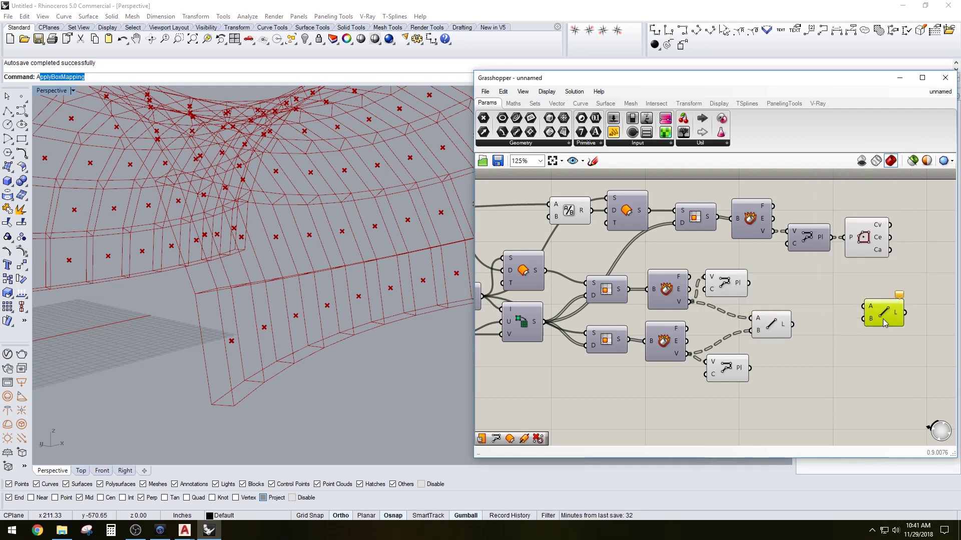
# Connect the middle Deconstruct Brep's vertices to the new Line's A input and the Polygon Center's Cv output to its B input.
pyautogui.click(783, 366)
pyautogui.moveTo(688, 302); pyautogui.dragTo(944, 295)
pyautogui.moveTo(883, 226); pyautogui.dragTo(932, 299)
pyautogui.moveTo(307, 279)
pyautogui.mouseDown(button='right')
pyautogui.moveTo(356, 274)
pyautogui.moveTo(310, 286)
pyautogui.mouseUp(button='right')
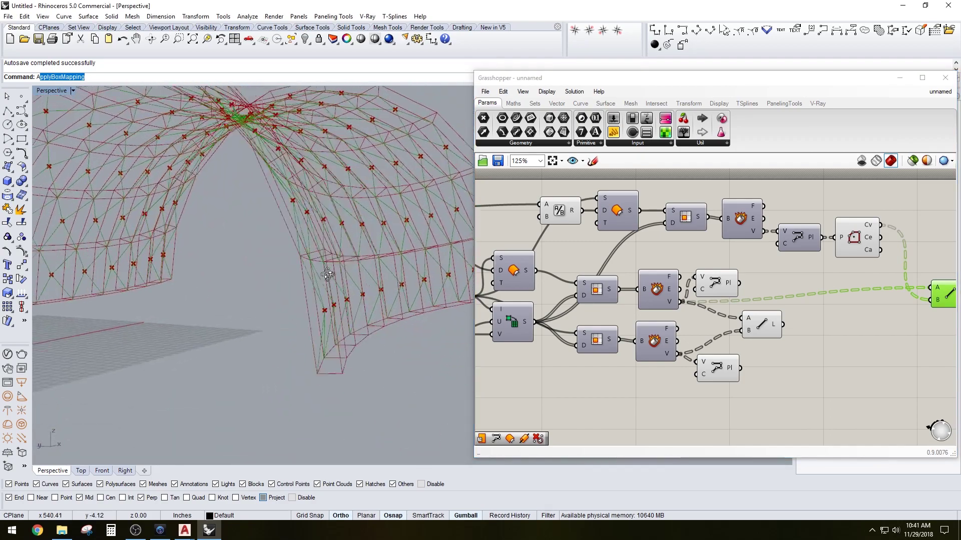
pyautogui.scroll(5, 272, 297)
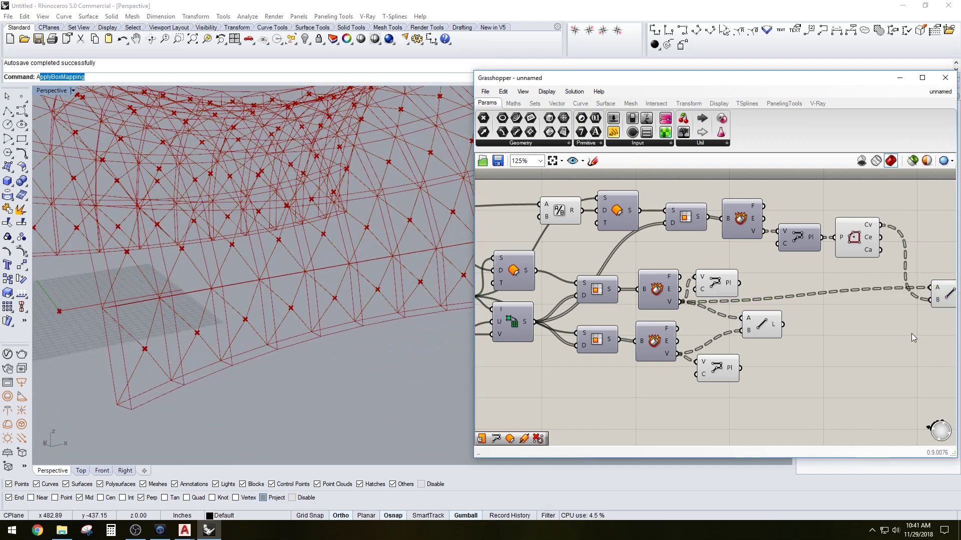
# Duplicate the new Line component and feed the copy's A input from the lowest Deconstruct Brep's vertices.
pyautogui.moveTo(943, 297); pyautogui.dragTo(883, 363)
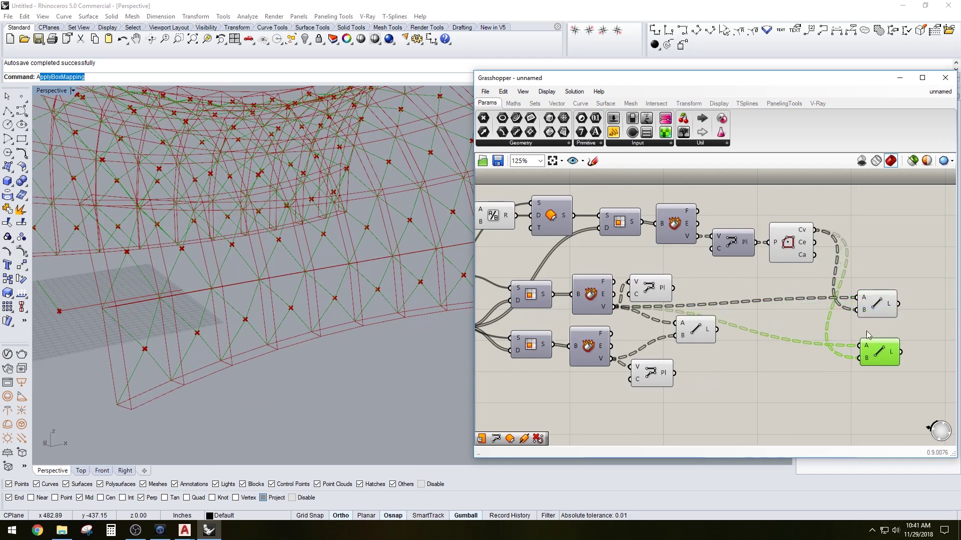
pyautogui.click(783, 361)
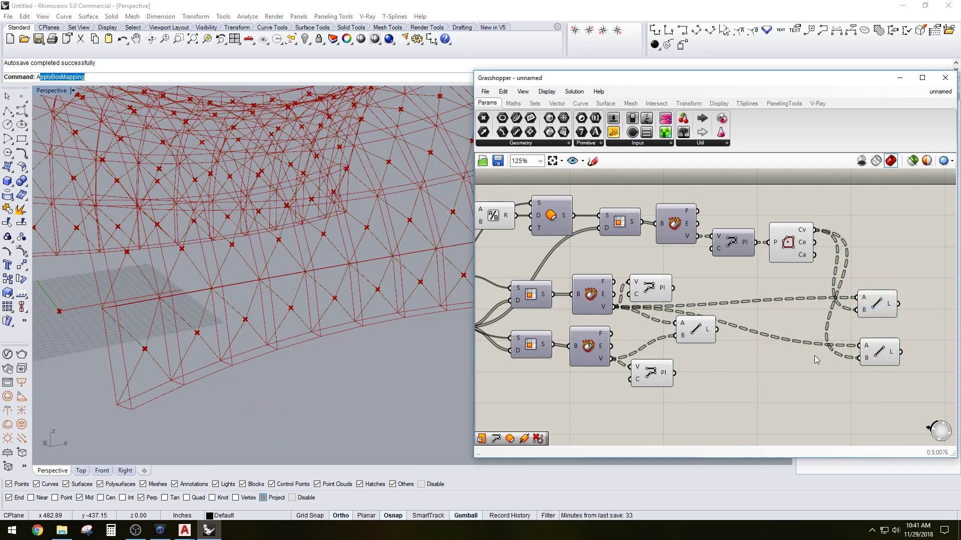
pyautogui.moveTo(613, 359); pyautogui.dragTo(881, 348)
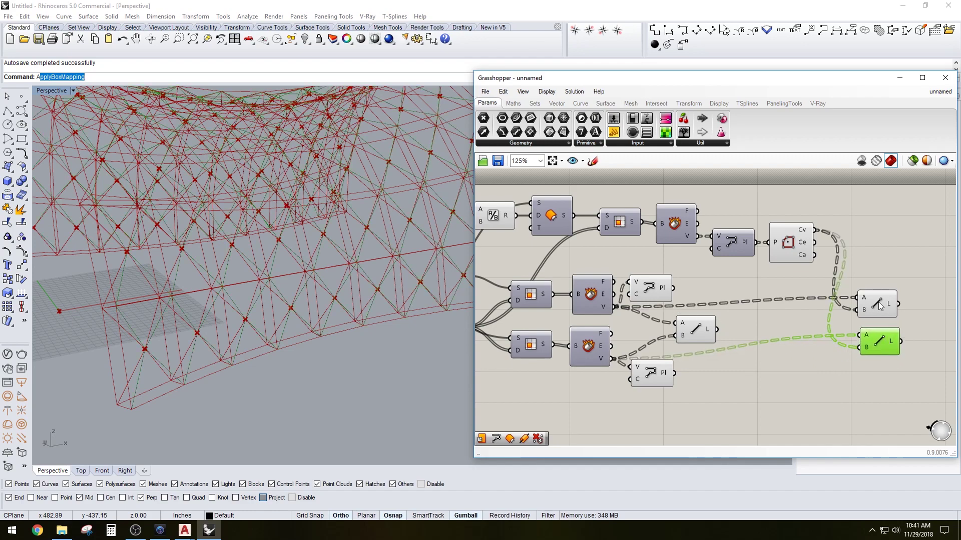
pyautogui.click(875, 304)
pyautogui.click(763, 378)
# Set the V Count slider to 4 to coarsen the frame's grid.
pyautogui.moveTo(608, 360); pyautogui.dragTo(840, 336, button='right')
pyautogui.scroll(3, 733, 347)
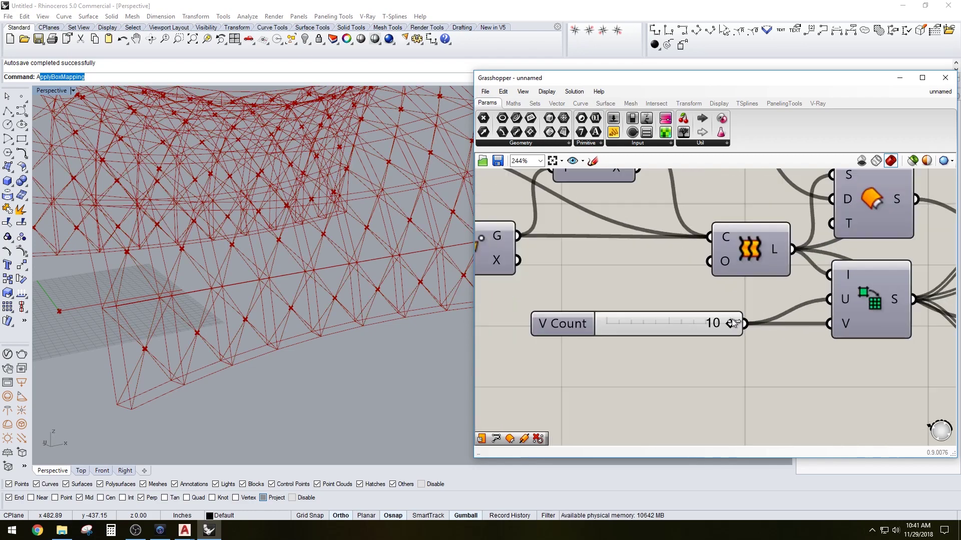
pyautogui.moveTo(729, 322); pyautogui.dragTo(657, 325)
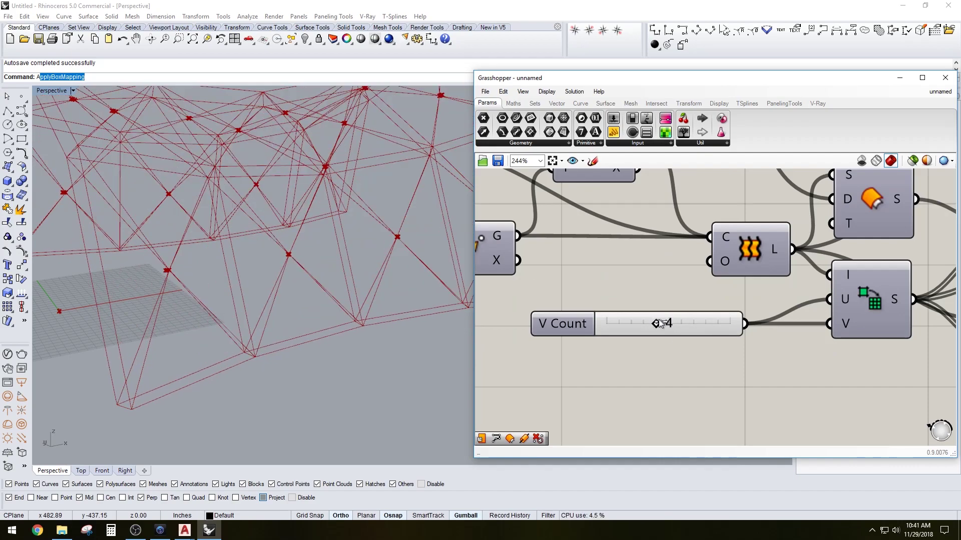
pyautogui.scroll(-3, 269, 367)
pyautogui.moveTo(268, 369); pyautogui.dragTo(287, 295, button='right')
pyautogui.scroll(3, 311, 333)
pyautogui.scroll(-5, 781, 310)
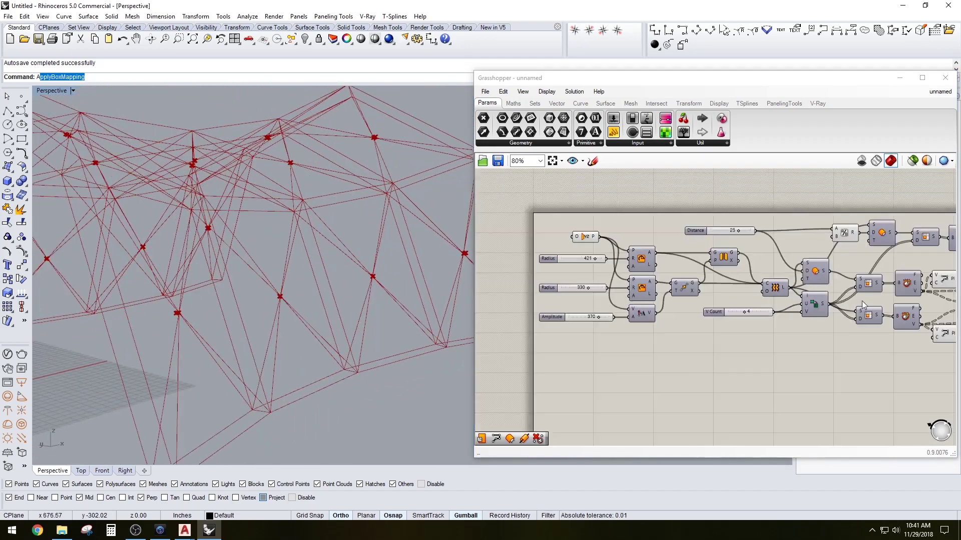
# Set the Distance slider to 36 to increase the depth of the frame.
pyautogui.moveTo(851, 253); pyautogui.dragTo(716, 284, button='right')
pyautogui.scroll(2, 715, 285)
pyautogui.moveTo(565, 257); pyautogui.dragTo(706, 272, button='right')
pyautogui.scroll(1, 646, 270)
pyautogui.scroll(1, 643, 268)
pyautogui.moveTo(693, 272); pyautogui.dragTo(779, 268)
pyautogui.scroll(-3, 355, 340)
pyautogui.moveTo(354, 340); pyautogui.dragTo(319, 349, button='right')
# Turn off the preview of the Polygon Center component.
pyautogui.scroll(-4, 781, 312)
pyautogui.moveTo(822, 309); pyautogui.dragTo(689, 250, button='right')
pyautogui.scroll(3, 870, 278)
pyautogui.moveTo(871, 278); pyautogui.dragTo(745, 300, button='right')
pyautogui.scroll(-2, 784, 291)
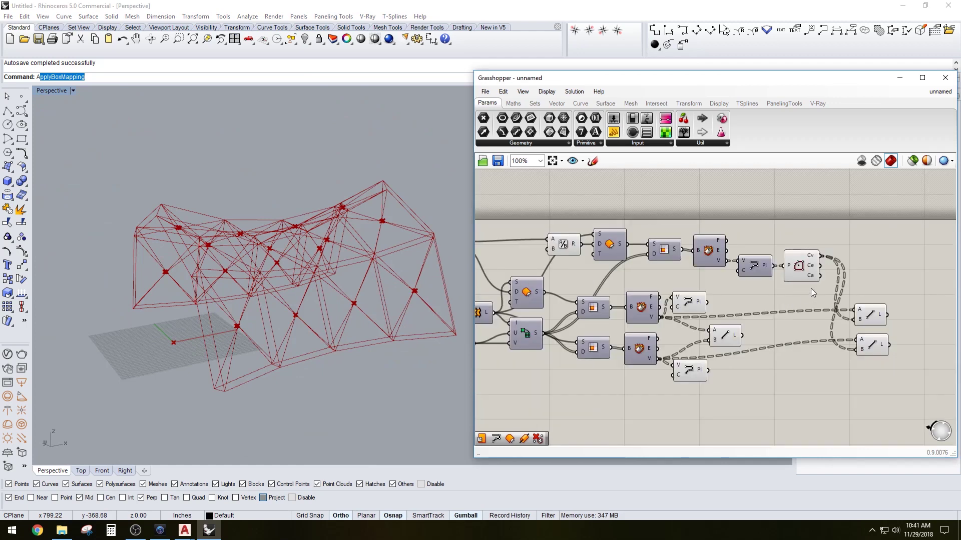
pyautogui.click(805, 267)
pyautogui.middleClick(804, 267)
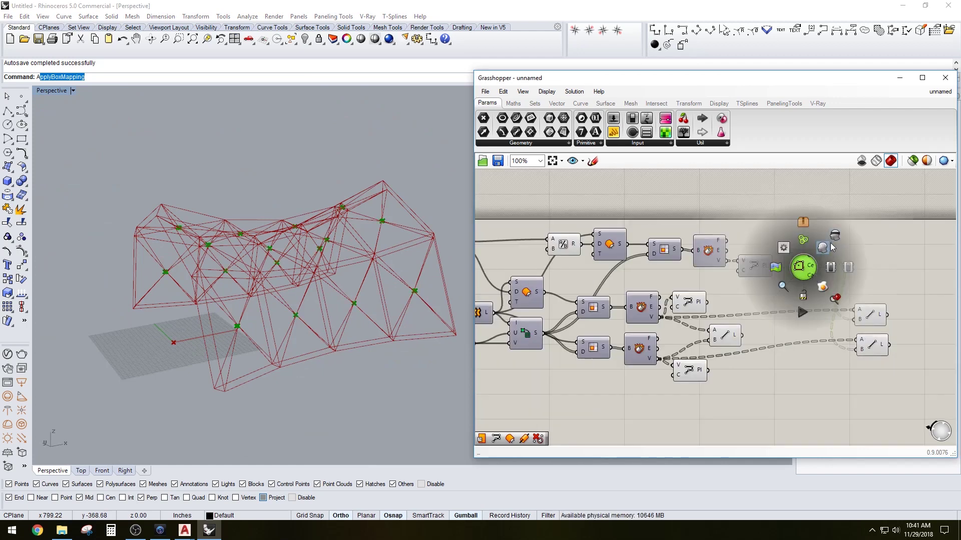
pyautogui.click(835, 240)
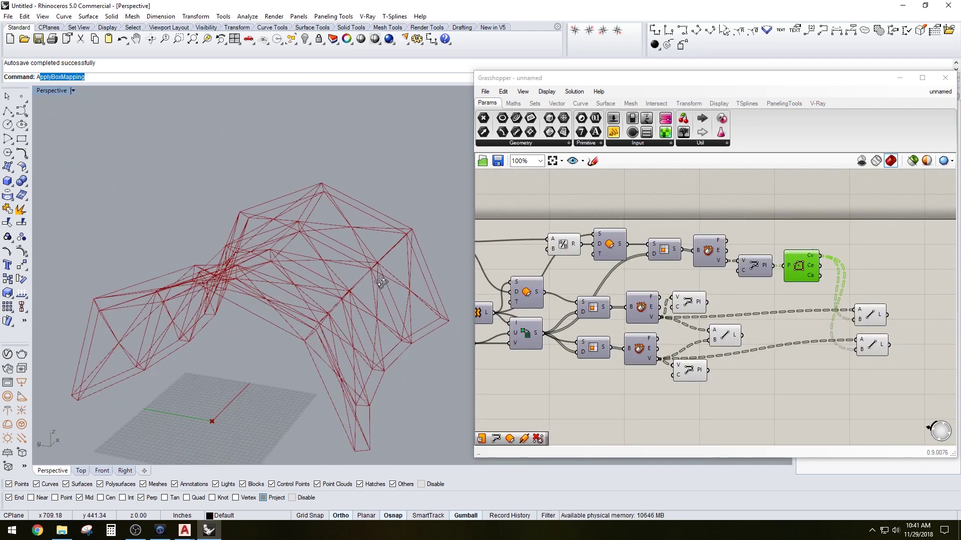
# Set the Amplitude slider and both Radius sliders to 500.
pyautogui.moveTo(562, 345); pyautogui.dragTo(671, 324, button='right')
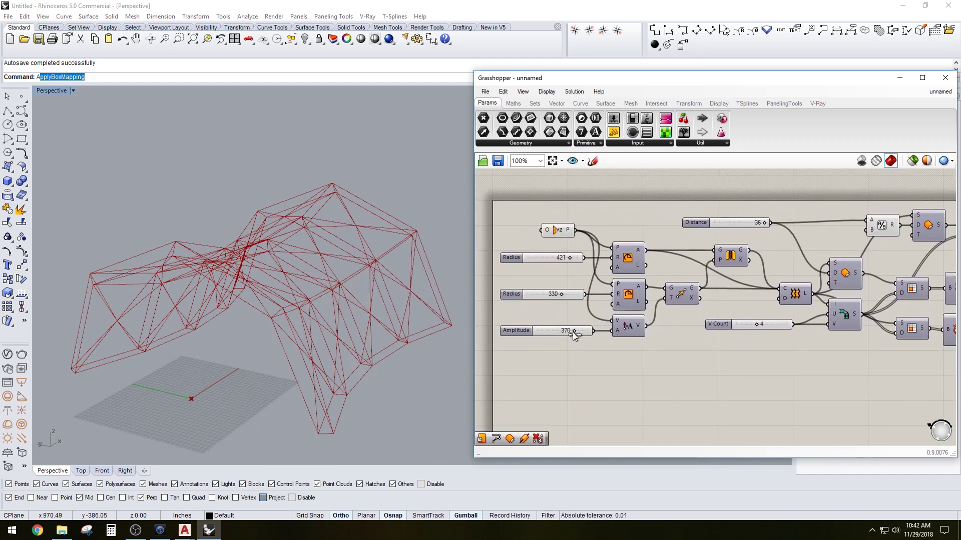
pyautogui.moveTo(574, 331); pyautogui.dragTo(606, 328)
pyautogui.moveTo(559, 295); pyautogui.dragTo(586, 293)
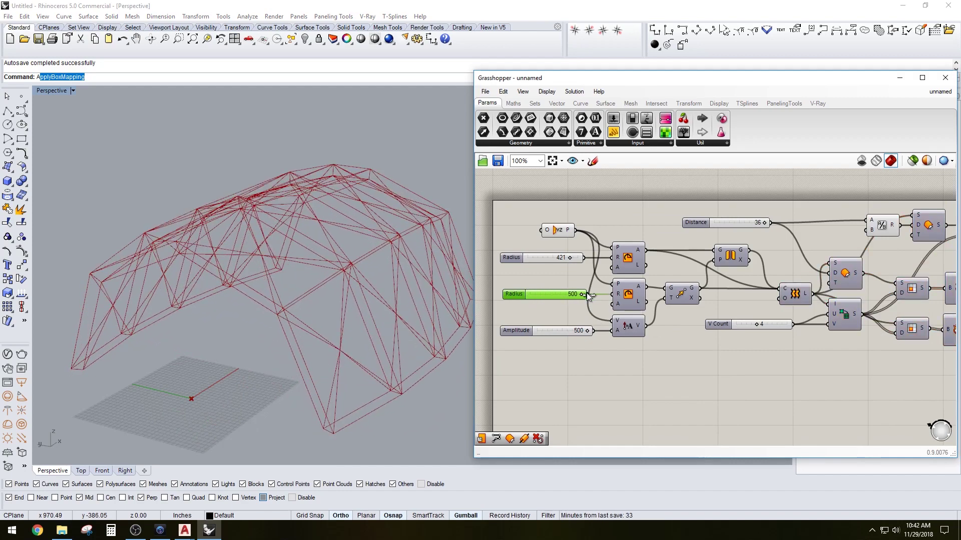
pyautogui.moveTo(310, 306); pyautogui.dragTo(341, 328, button='right')
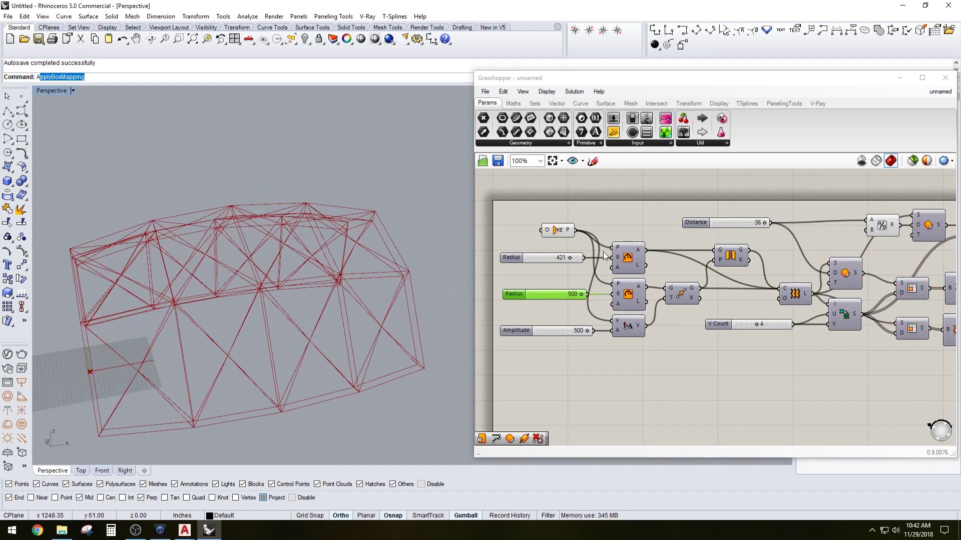
pyautogui.moveTo(570, 257); pyautogui.dragTo(646, 262)
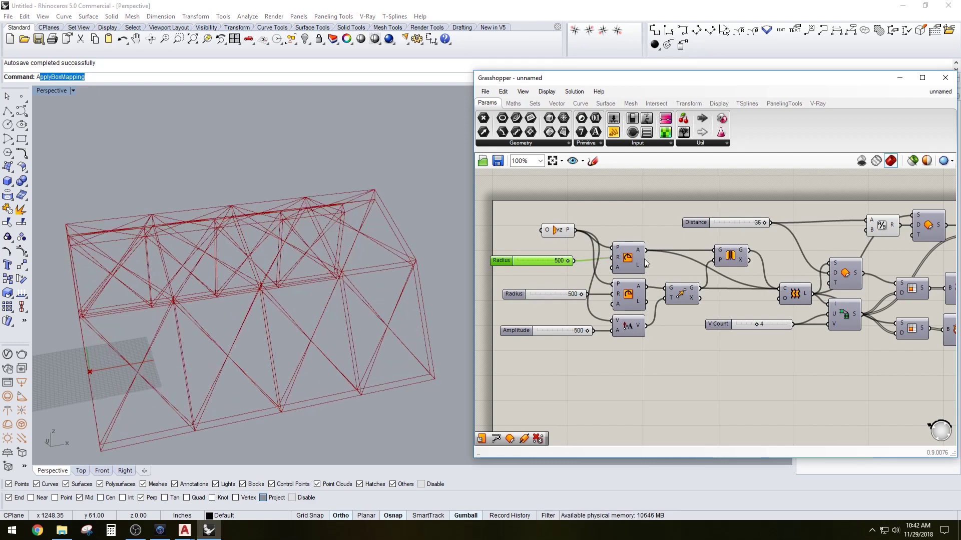
# Set the V Count slider to 7.
pyautogui.moveTo(756, 324); pyautogui.dragTo(772, 324)
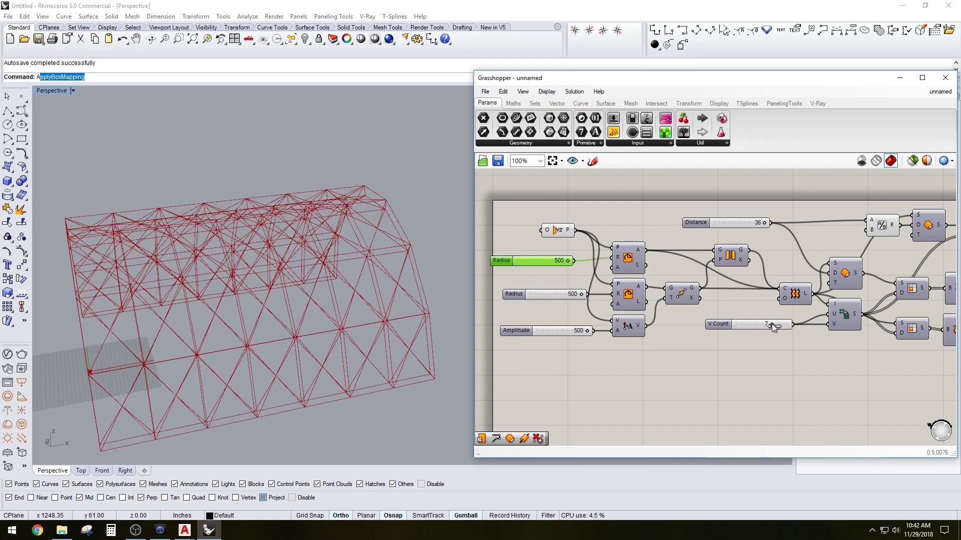
pyautogui.moveTo(306, 317); pyautogui.dragTo(346, 277, button='right')
pyautogui.scroll(-3, 347, 277)
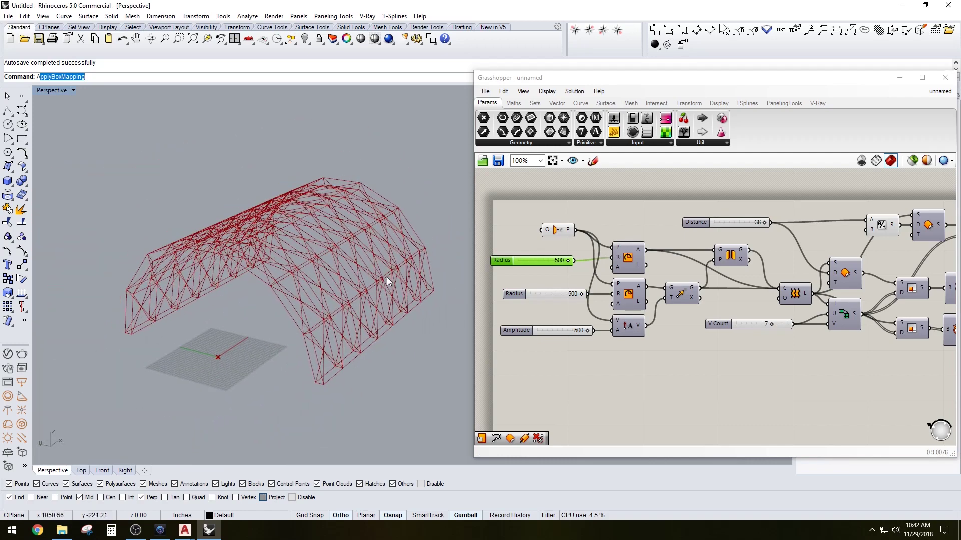
# Highlight the diagonal Line components in the model, followed by the polylines and connecting lines of the two layers.
pyautogui.moveTo(785, 356); pyautogui.dragTo(681, 343, button='right')
pyautogui.moveTo(917, 363); pyautogui.dragTo(687, 388, button='right')
pyautogui.scroll(1, 859, 351)
pyautogui.moveTo(858, 355); pyautogui.dragTo(806, 275)
pyautogui.moveTo(694, 406); pyautogui.dragTo(593, 273)
pyautogui.click(782, 366)
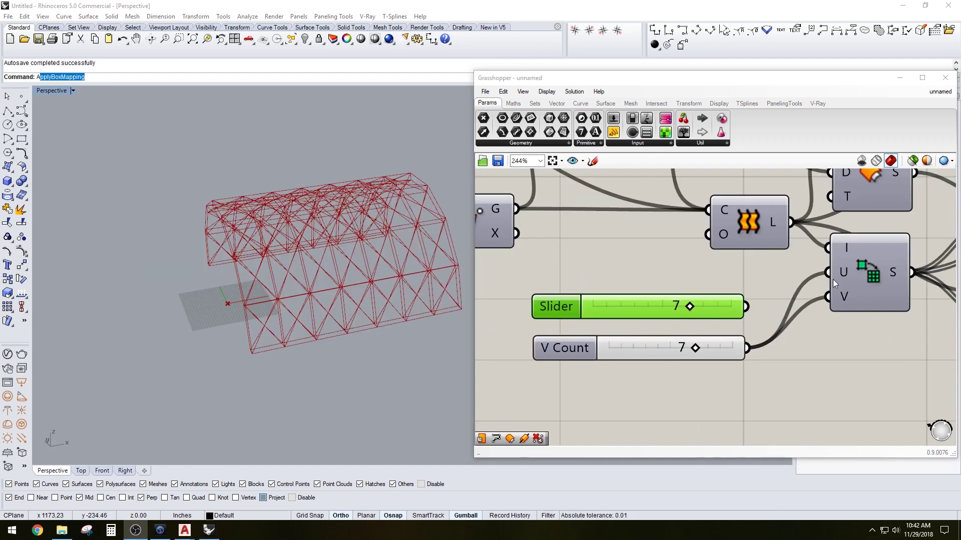
# Feed the domain division's U input from a copy of the V Count slider, and set U Count to 4 and V Count to 5.
pyautogui.click(862, 264)
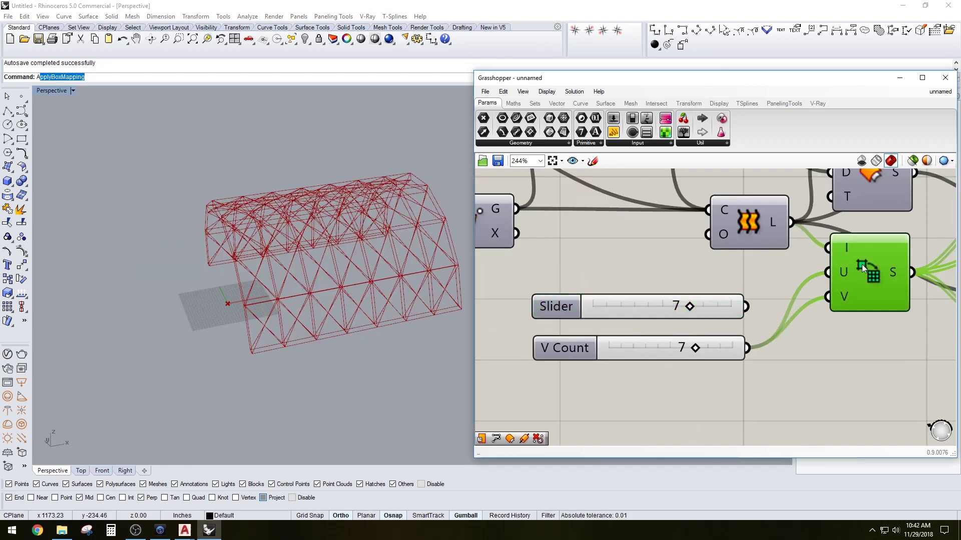
pyautogui.moveTo(745, 306); pyautogui.dragTo(828, 273)
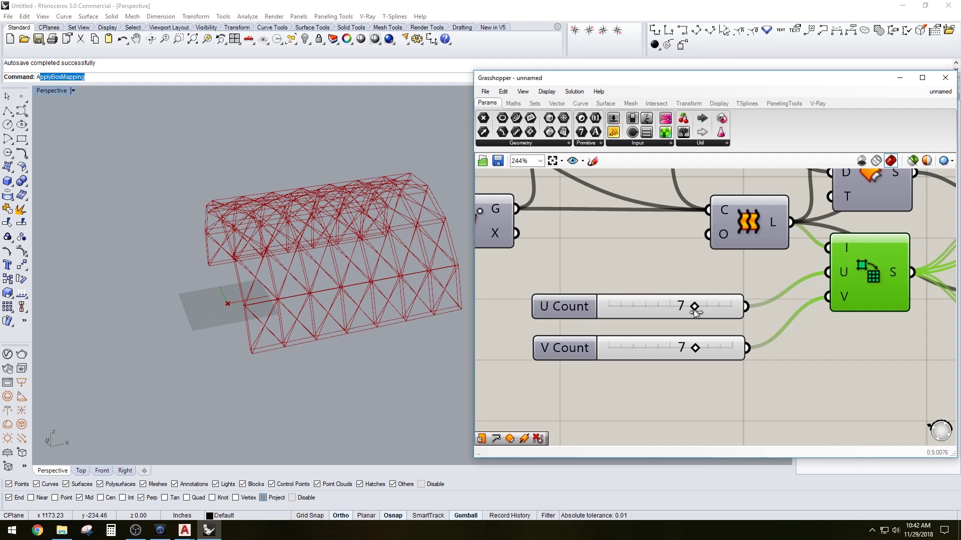
pyautogui.moveTo(694, 311); pyautogui.dragTo(645, 315)
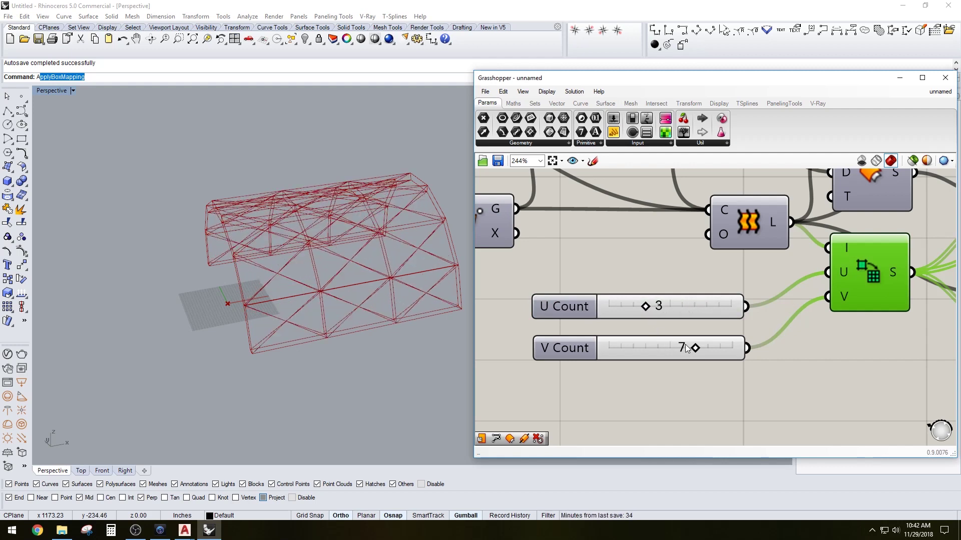
pyautogui.moveTo(695, 349); pyautogui.dragTo(671, 351)
pyautogui.moveTo(643, 313)
pyautogui.mouseDown()
pyautogui.moveTo(626, 312)
pyautogui.moveTo(661, 307)
pyautogui.mouseUp()
# Reduce the radii of both arcs with their Radius sliders.
pyautogui.moveTo(632, 243); pyautogui.dragTo(766, 293, button='right')
pyautogui.scroll(-3, 733, 290)
pyautogui.scroll(2, 538, 281)
pyautogui.moveTo(538, 281); pyautogui.dragTo(659, 301, button='right')
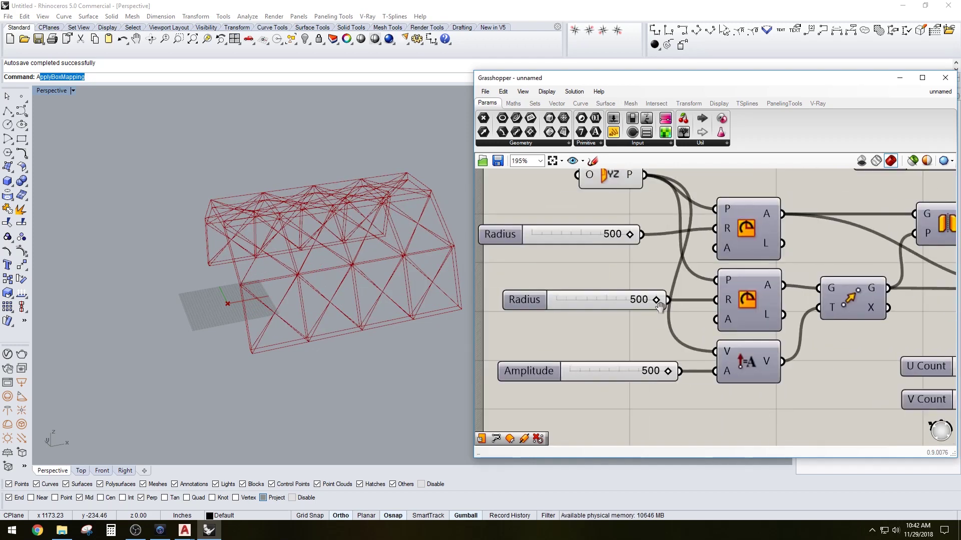
pyautogui.moveTo(672, 370)
pyautogui.mouseDown()
pyautogui.moveTo(664, 374)
pyautogui.moveTo(673, 371)
pyautogui.mouseUp()
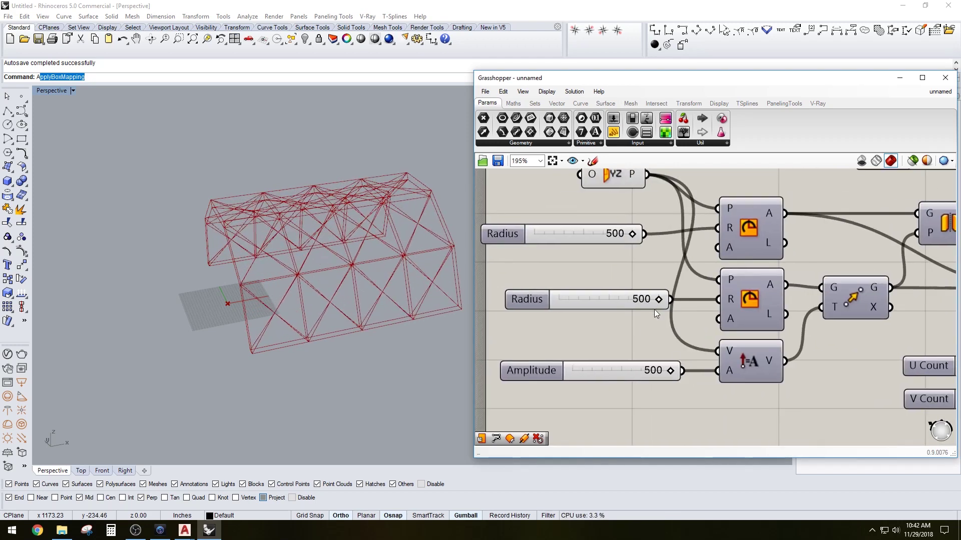
pyautogui.moveTo(656, 301); pyautogui.dragTo(614, 299)
pyautogui.moveTo(632, 234); pyautogui.dragTo(573, 233)
# Set the U Count slider to 7, keeping V Count at 5, and inspect the resulting vault.
pyautogui.moveTo(944, 402); pyautogui.dragTo(730, 364, button='right')
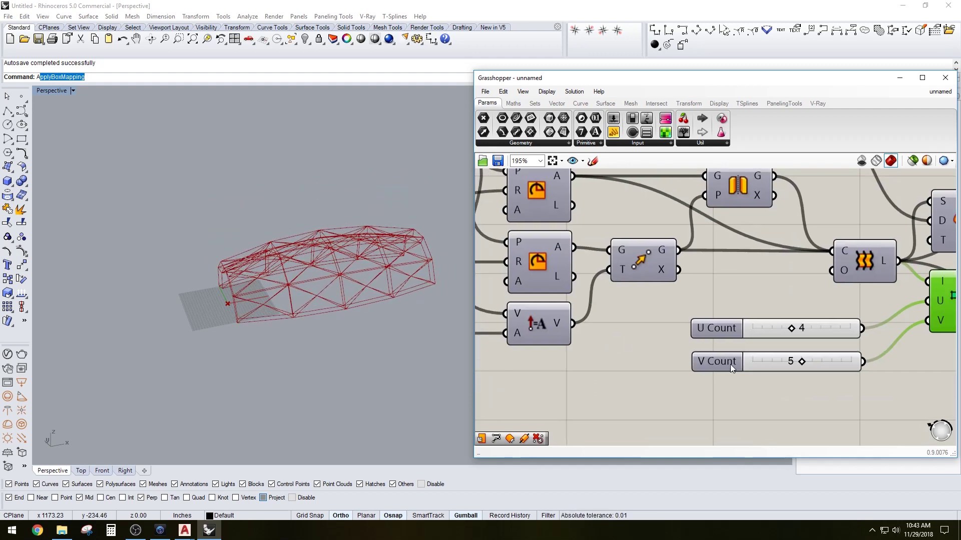
pyautogui.moveTo(807, 364)
pyautogui.mouseDown()
pyautogui.moveTo(781, 363)
pyautogui.moveTo(804, 362)
pyautogui.mouseUp()
pyautogui.moveTo(791, 330); pyautogui.dragTo(820, 329)
pyautogui.moveTo(300, 260); pyautogui.dragTo(337, 266, button='right')
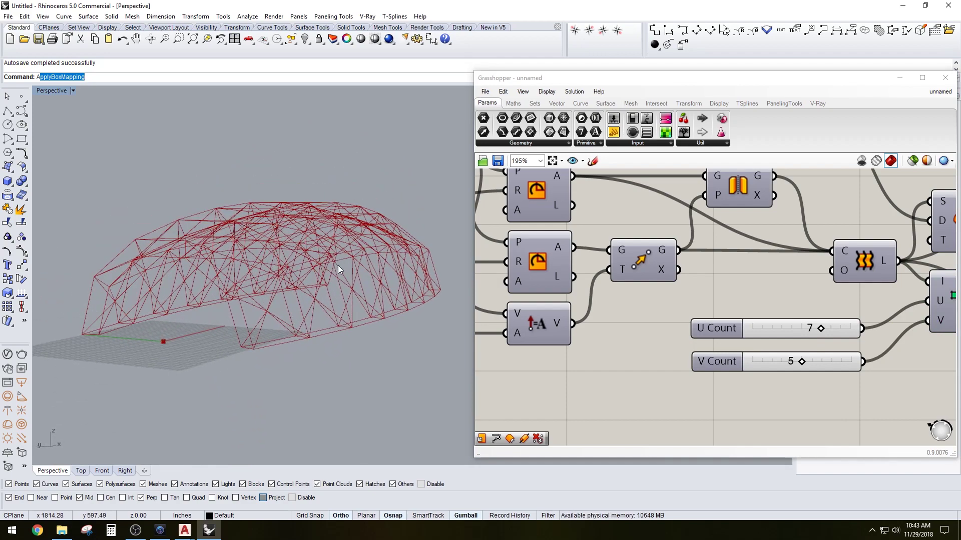
pyautogui.click(908, 383)
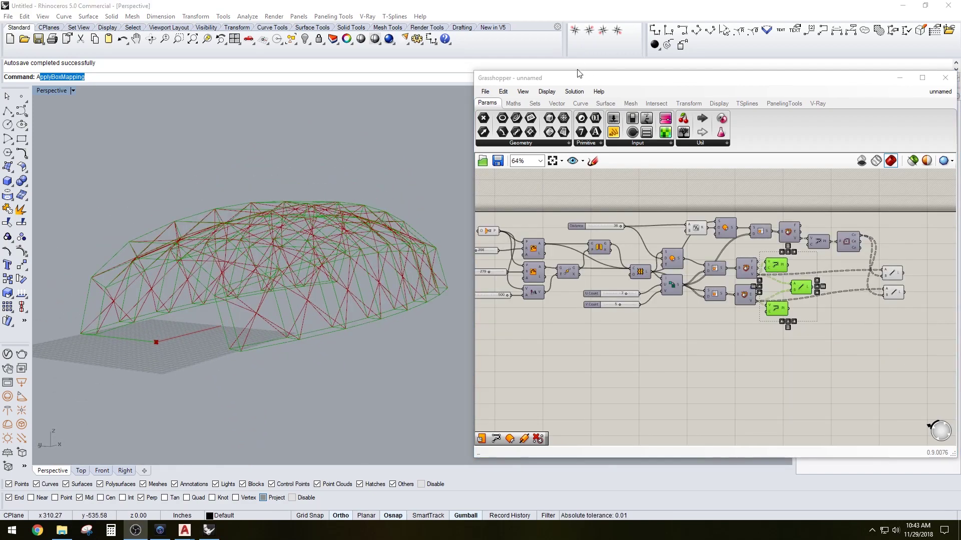
# Highlight the two layers' PolyLine components and the Line component connecting them in the model.
pyautogui.click(806, 350)
pyautogui.scroll(3, 860, 370)
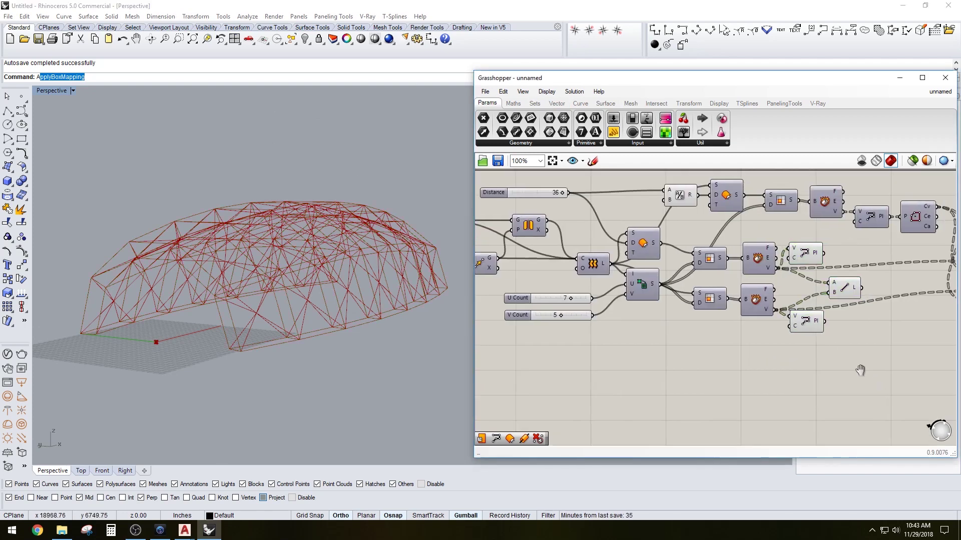
pyautogui.moveTo(860, 370); pyautogui.dragTo(844, 367, button='right')
pyautogui.click(801, 315)
pyautogui.keyDown('shift'); pyautogui.click(819, 289); pyautogui.keyUp('shift')
pyautogui.keyDown('shift'); pyautogui.click(799, 256); pyautogui.keyUp('shift')
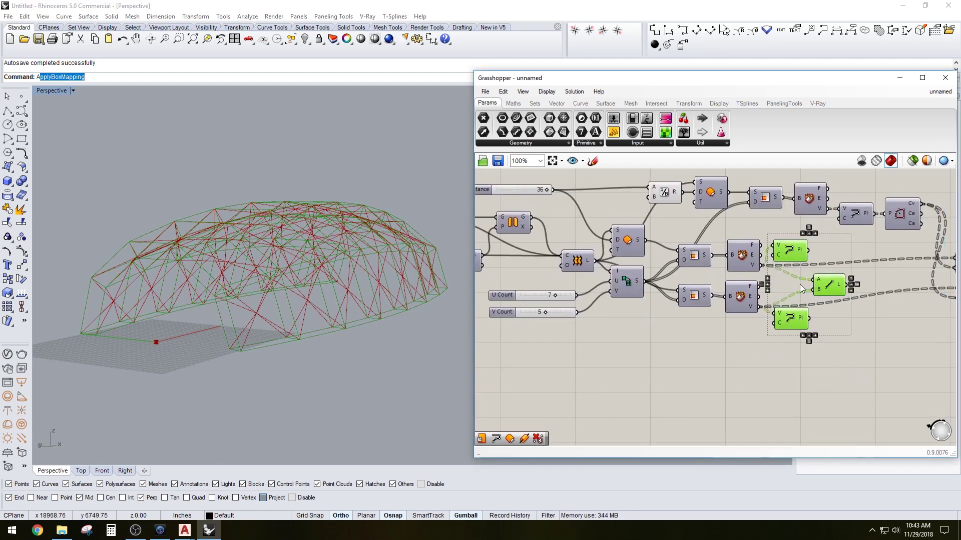
pyautogui.moveTo(800, 284); pyautogui.dragTo(748, 264, button='right')
pyautogui.scroll(3, 252, 336)
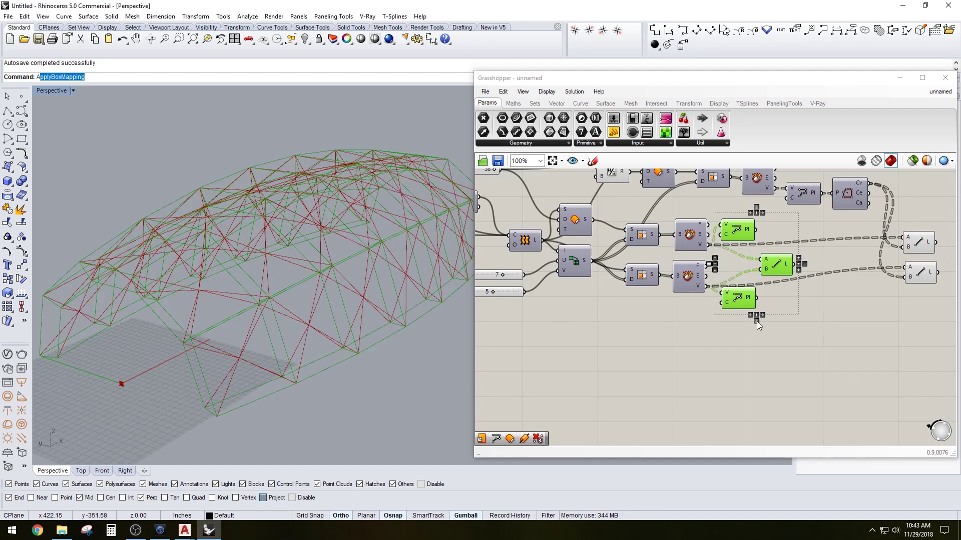
# Highlight the two diagonal Line components in the model, then clear the selection.
pyautogui.moveTo(932, 317); pyautogui.dragTo(861, 320, button='right')
pyautogui.click(873, 318)
pyautogui.moveTo(885, 315); pyautogui.dragTo(850, 231)
pyautogui.click(848, 329)
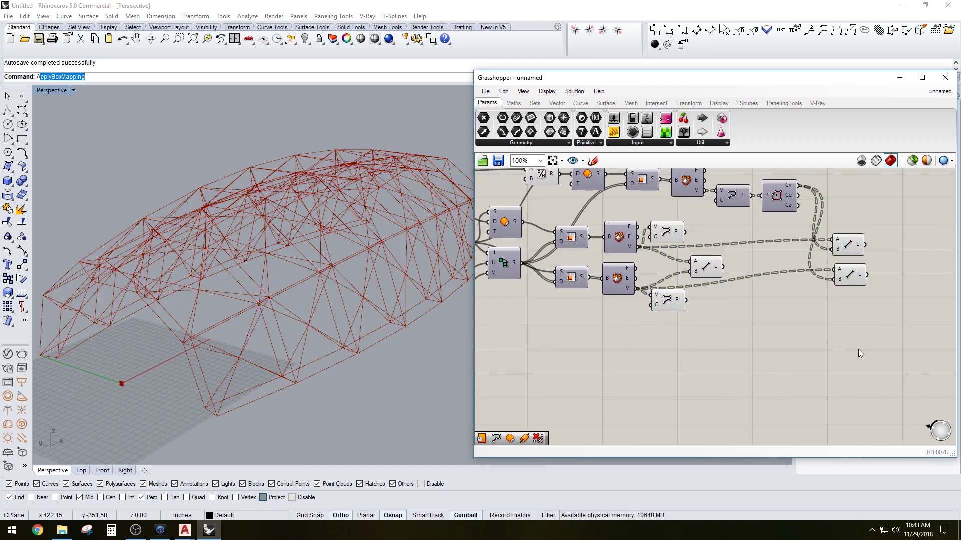
# Add a Pipe component below the diagonal Line components.
pyautogui.scroll(-2, 840, 316)
pyautogui.doubleClick(833, 313)
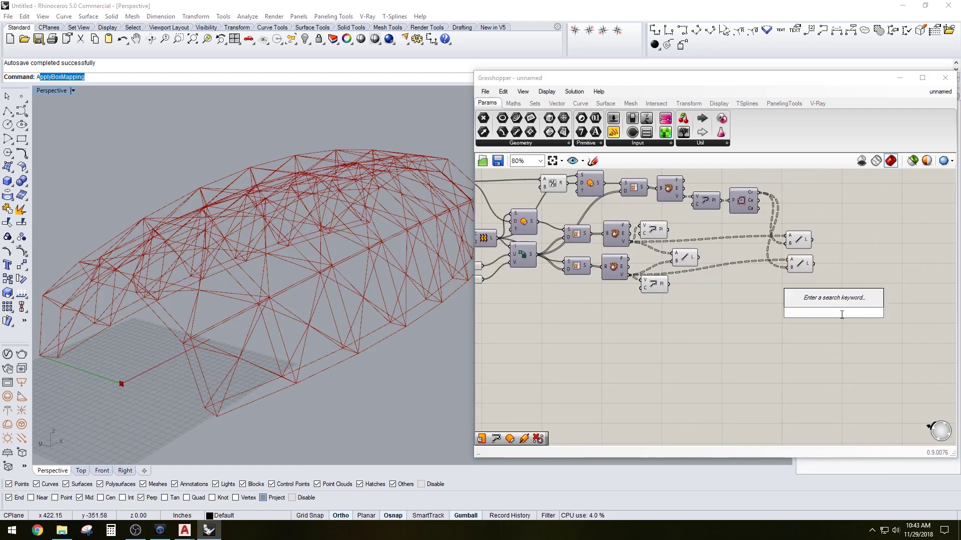
pyautogui.write('pipe')
pyautogui.click(819, 302)
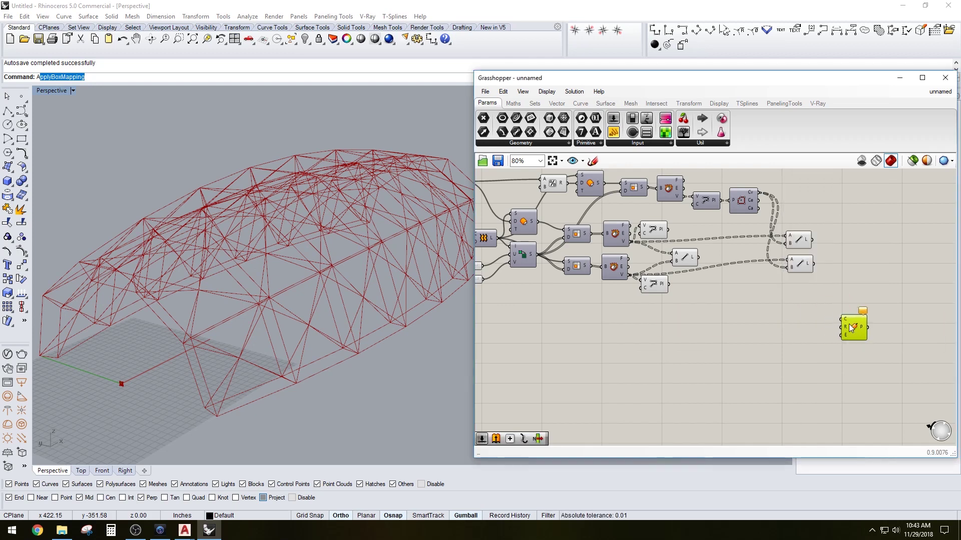
pyautogui.moveTo(852, 334); pyautogui.dragTo(762, 314)
pyautogui.scroll(2, 722, 294)
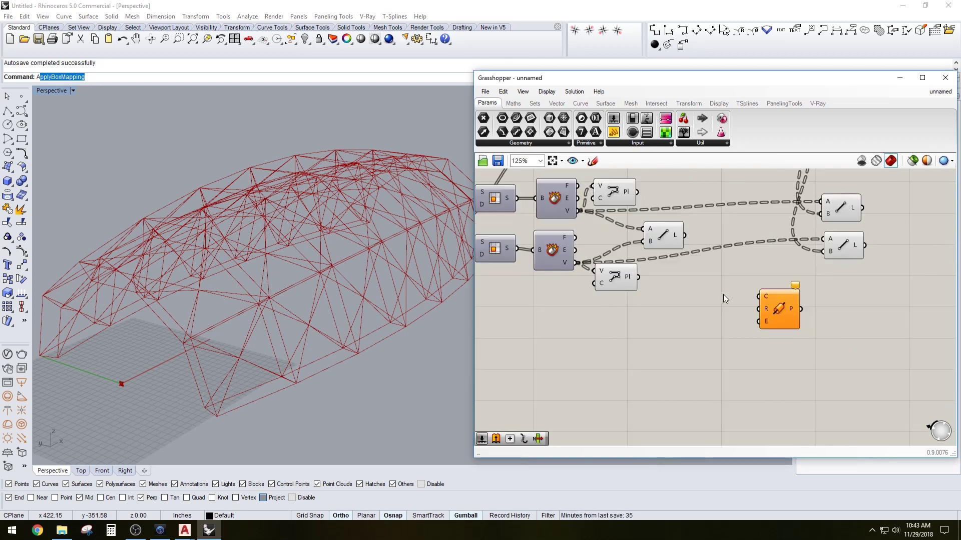
# Create a number slider with a value of 1.5 and feed it into the Pipe component's radius input.
pyautogui.doubleClick(690, 344)
pyautogui.write('1')
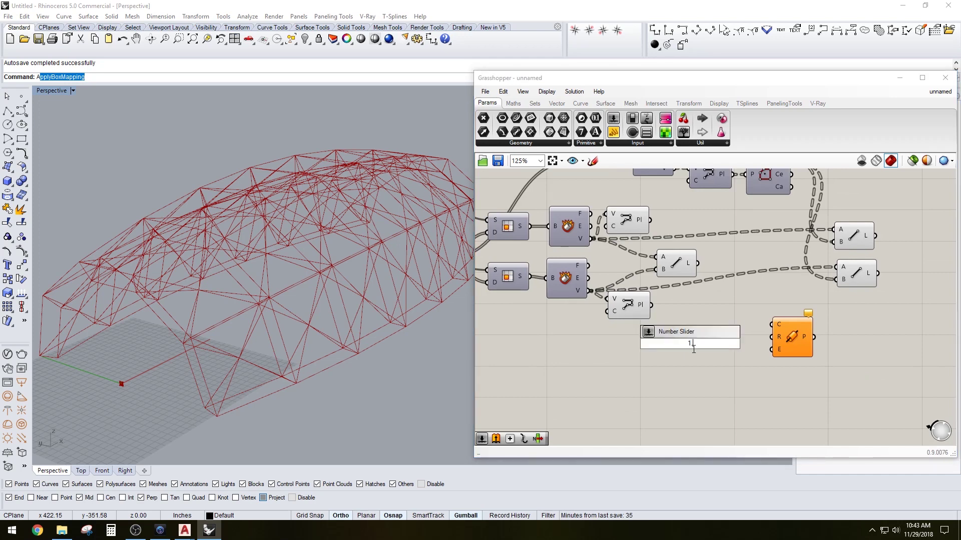
pyautogui.write('.5')
pyautogui.press('Return')
pyautogui.moveTo(743, 345); pyautogui.dragTo(774, 337)
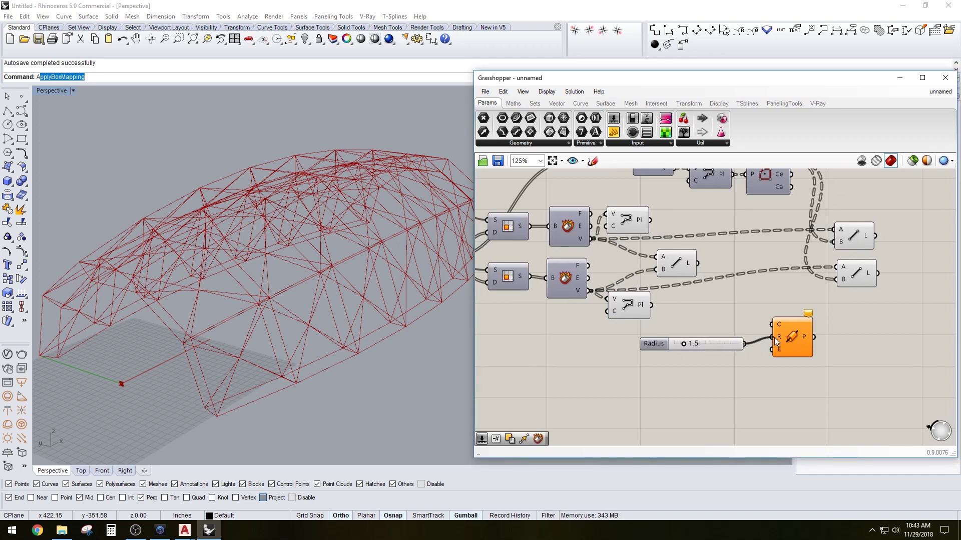
# Feed both layers' polylines and their connecting lines into the Pipe's curve input and inspect the piped vault.
pyautogui.moveTo(650, 219); pyautogui.dragTo(775, 331)
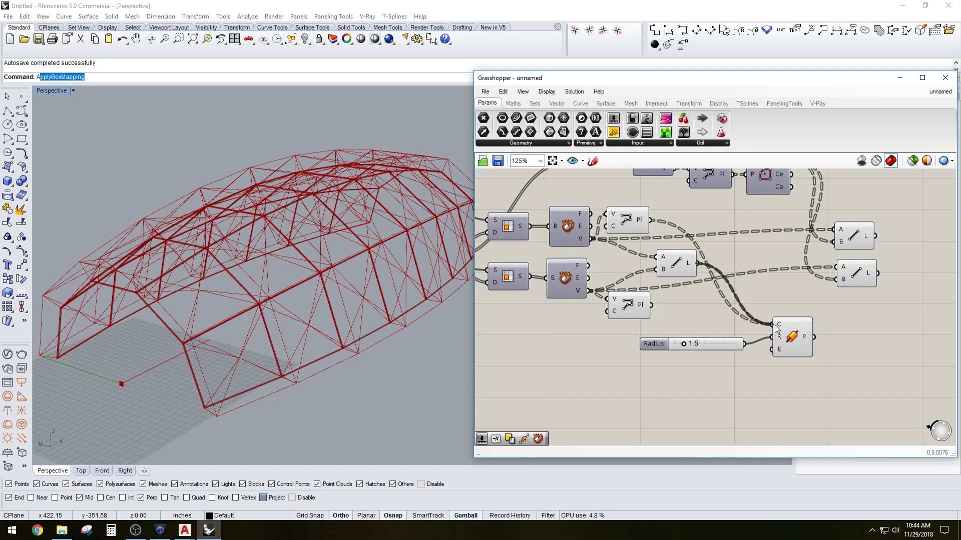
pyautogui.keyDown('shift'); pyautogui.moveTo(650, 305); pyautogui.dragTo(777, 329); pyautogui.keyUp('shift')
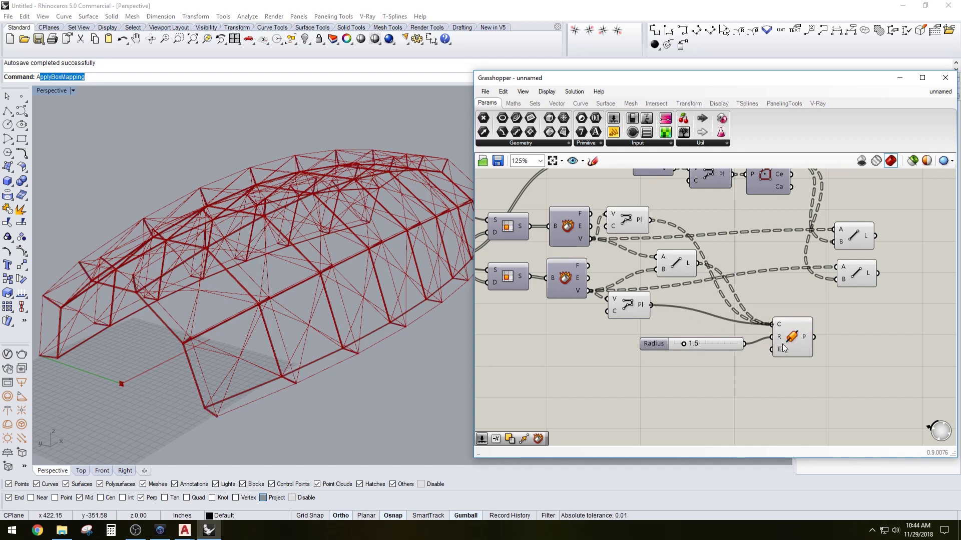
pyautogui.moveTo(792, 338); pyautogui.dragTo(794, 340)
pyautogui.click(815, 391)
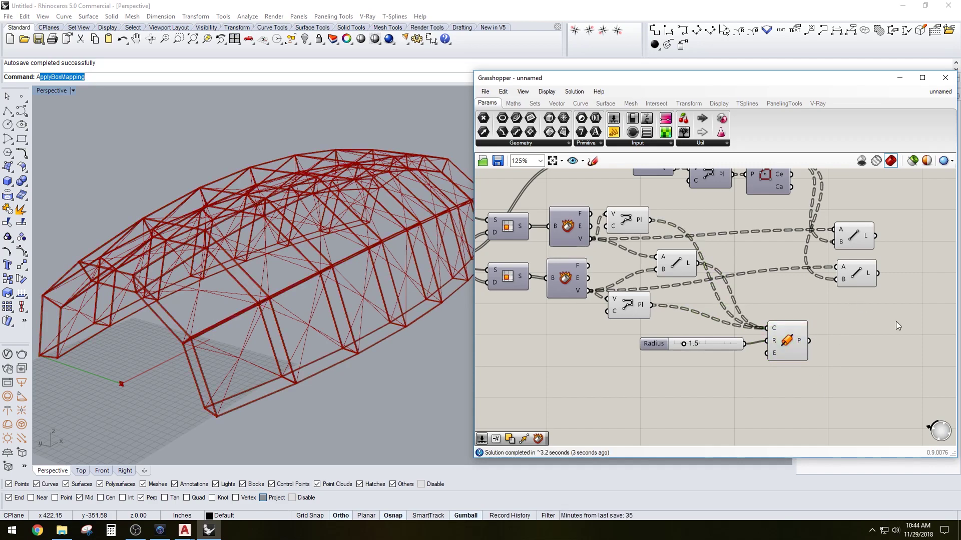
pyautogui.scroll(-2, 881, 326)
pyautogui.moveTo(237, 374); pyautogui.dragTo(256, 325, button='right')
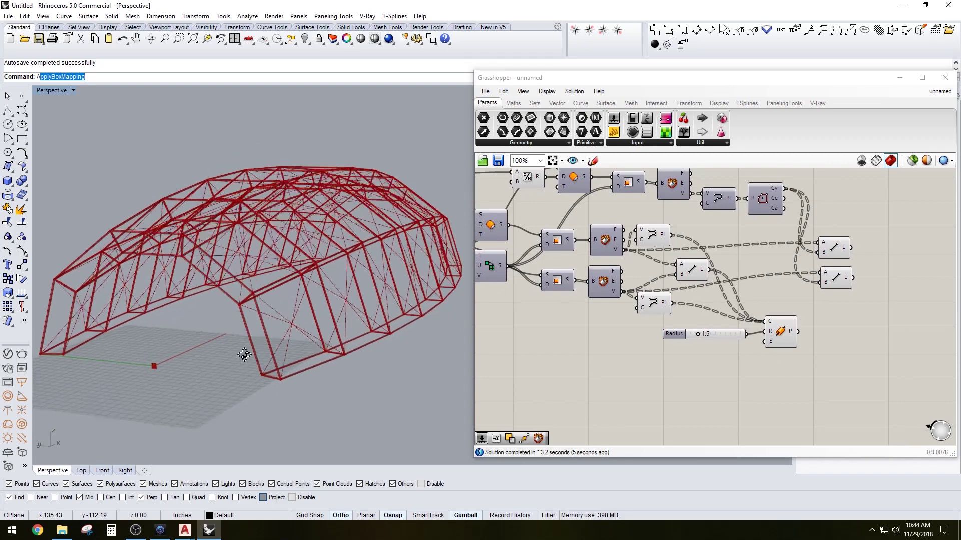
pyautogui.scroll(10, 254, 323)
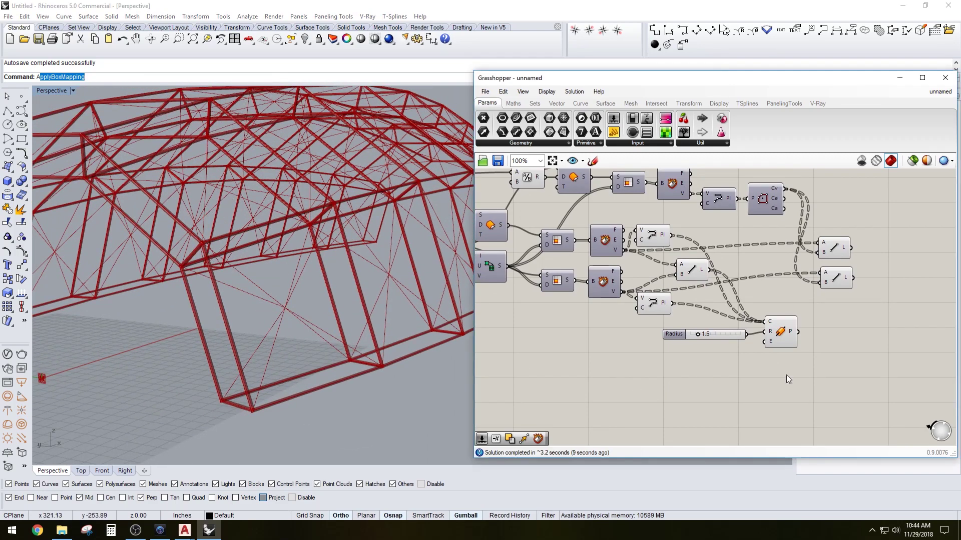
# Add a Division component below the Pipe component.
pyautogui.moveTo(786, 375)
pyautogui.mouseDown(button='right')
pyautogui.moveTo(811, 380)
pyautogui.moveTo(785, 375)
pyautogui.mouseUp(button='right')
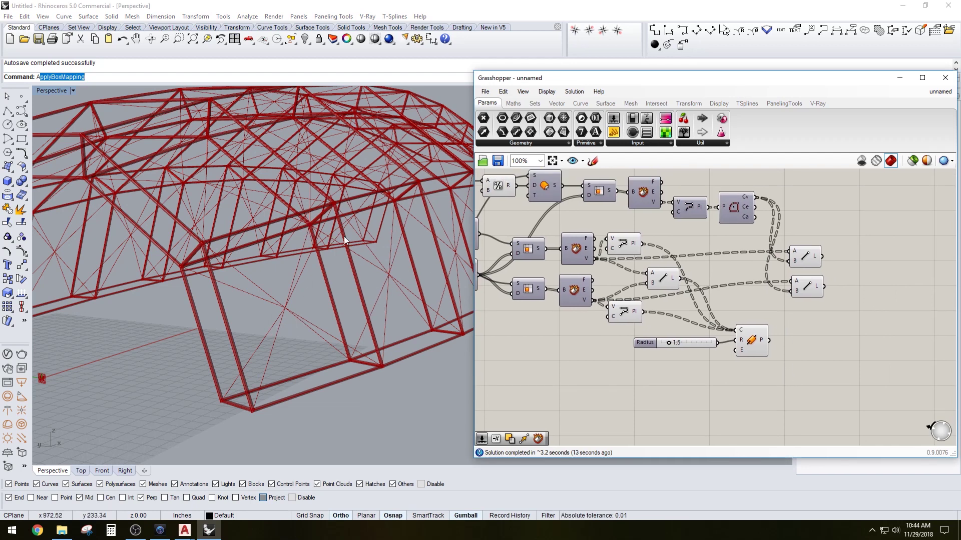
pyautogui.doubleClick(728, 407)
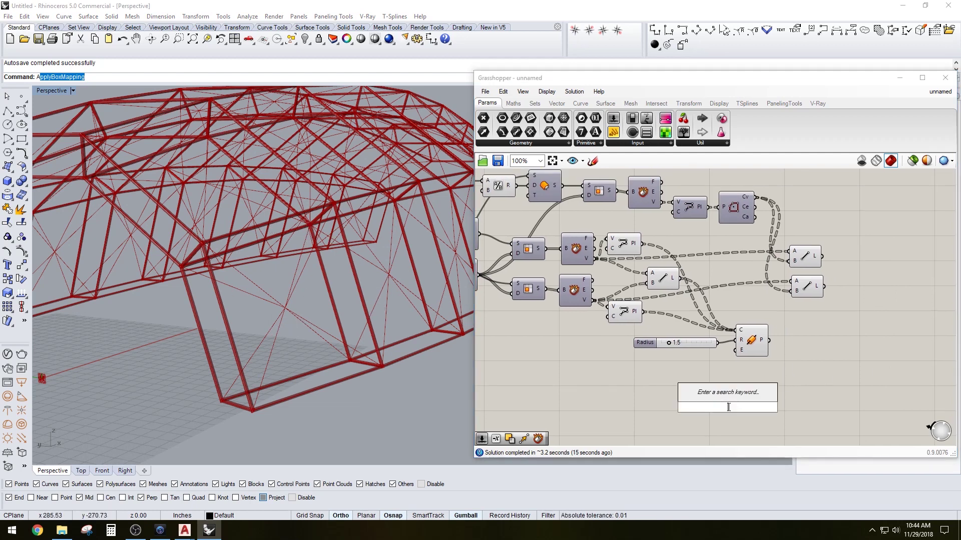
pyautogui.write('Div')
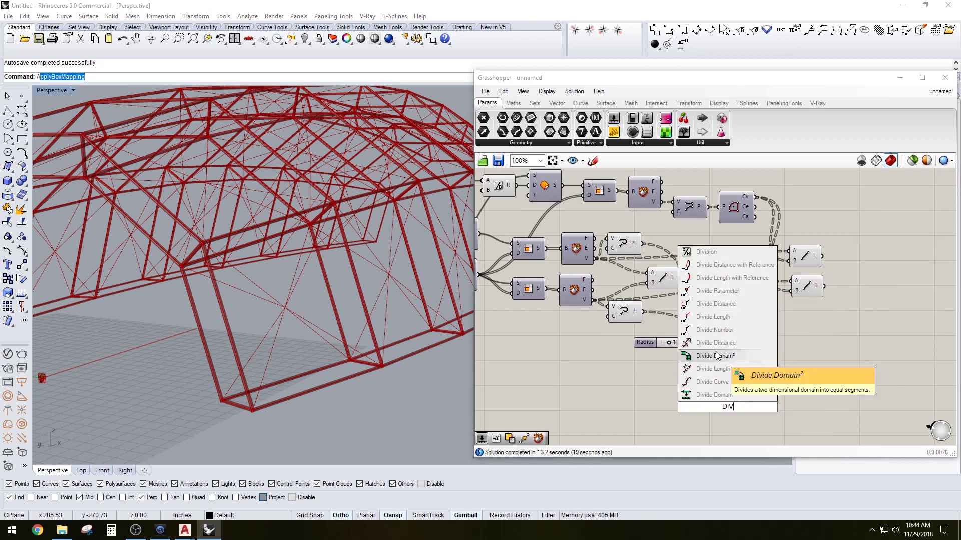
pyautogui.click(722, 254)
# Store a fixed value of 2 in the Division component's B input.
pyautogui.scroll(2, 711, 415)
pyautogui.rightClick(712, 412)
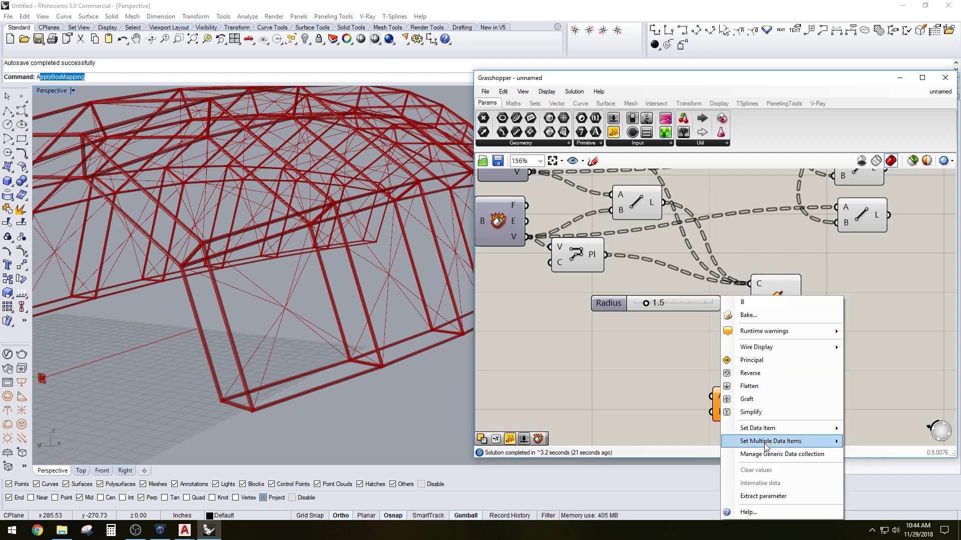
pyautogui.moveTo(780, 431)
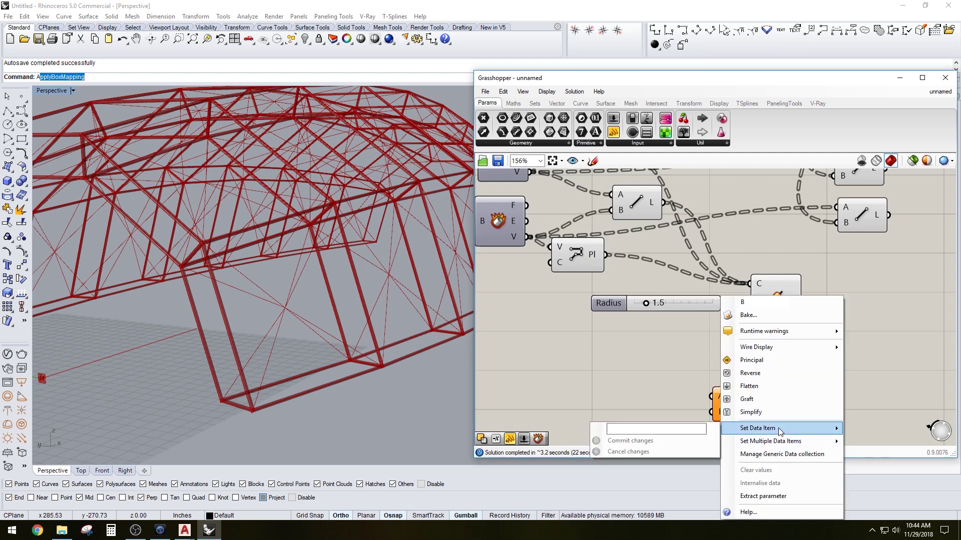
pyautogui.click(660, 428)
pyautogui.write('2')
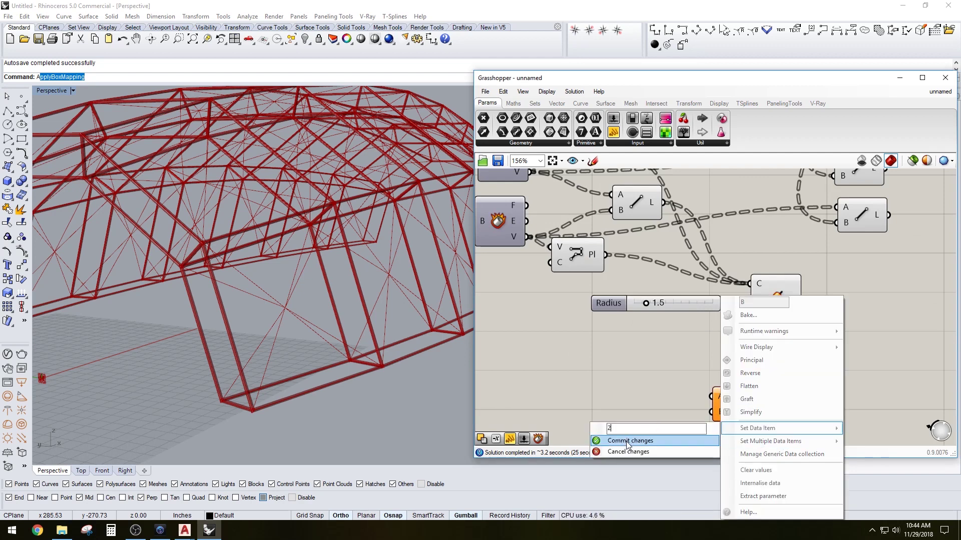
pyautogui.click(629, 442)
# Create a number slider beside the Division component with value 2, range 2 to 3 and floating-point rounding.
pyautogui.doubleClick(628, 420)
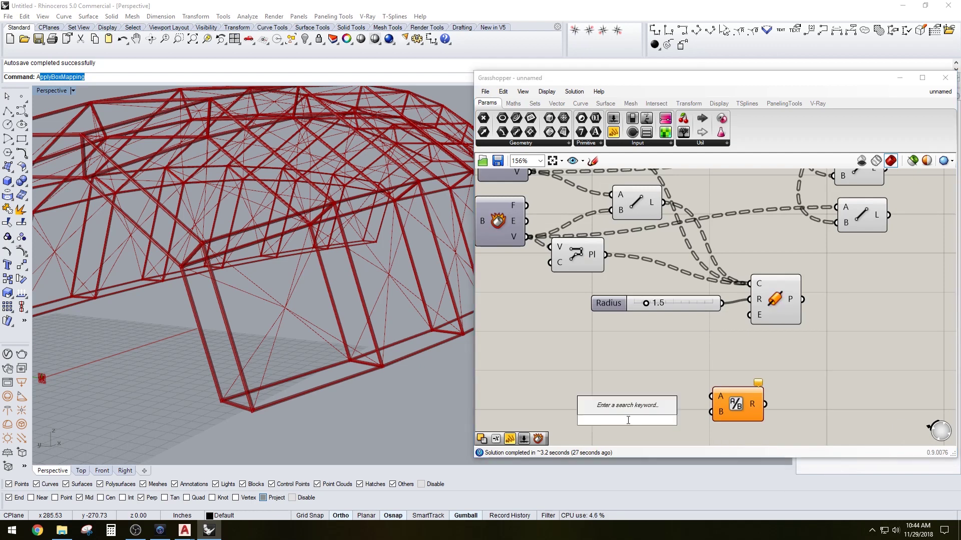
pyautogui.write('2')
pyautogui.press('Return')
pyautogui.doubleClick(577, 420)
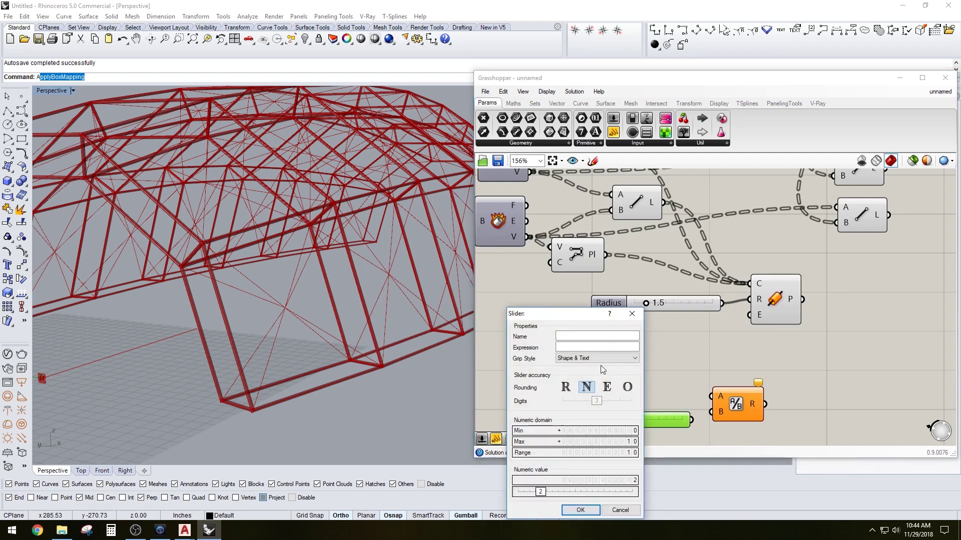
pyautogui.doubleClick(624, 431)
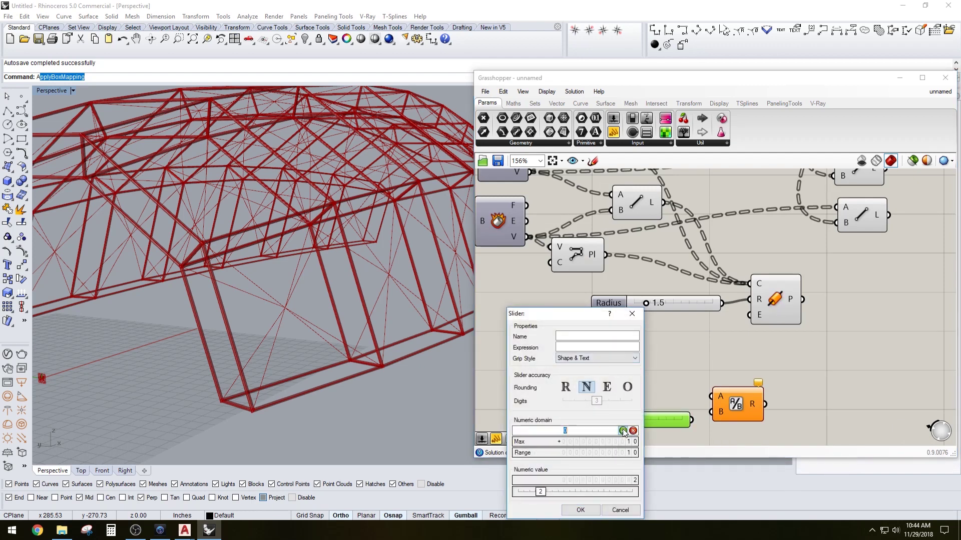
pyautogui.press('Return')
pyautogui.doubleClick(611, 443)
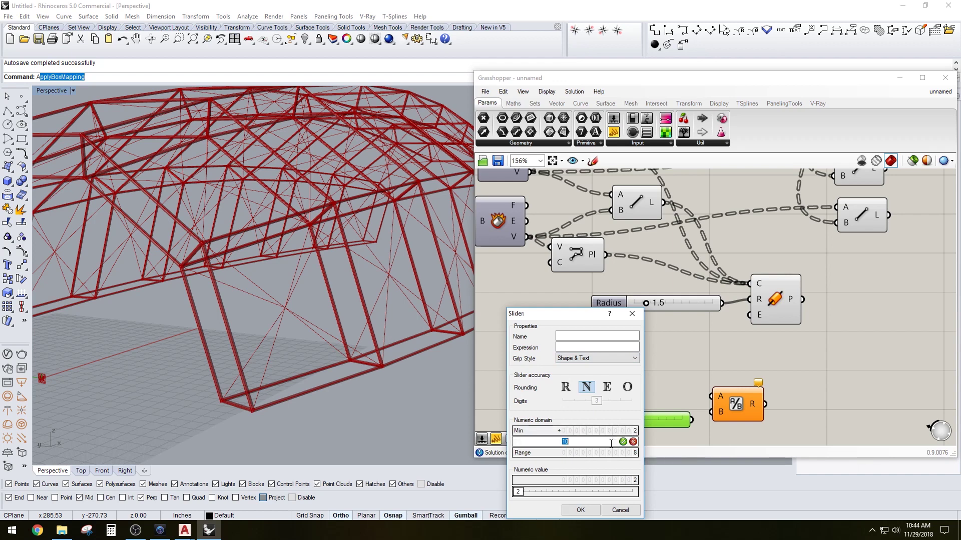
pyautogui.press('Return')
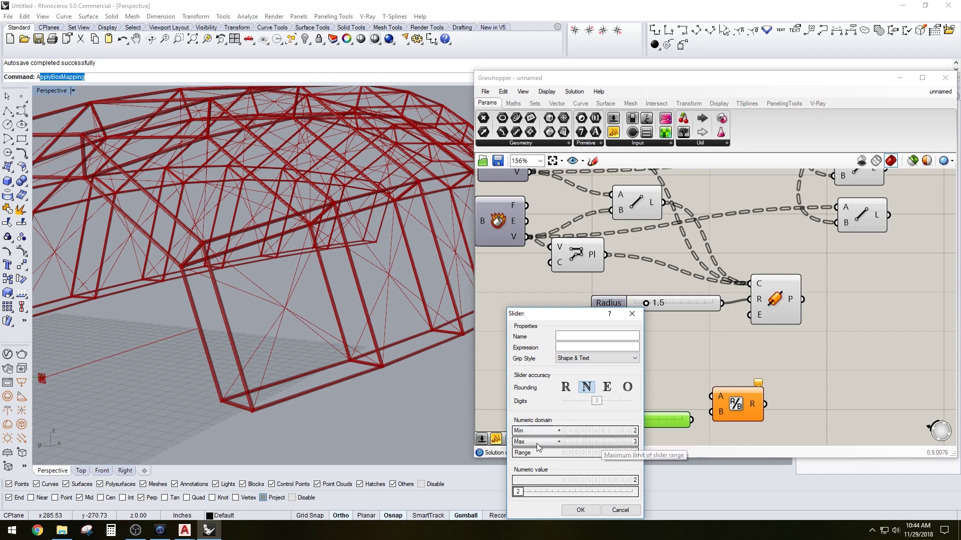
pyautogui.click(567, 388)
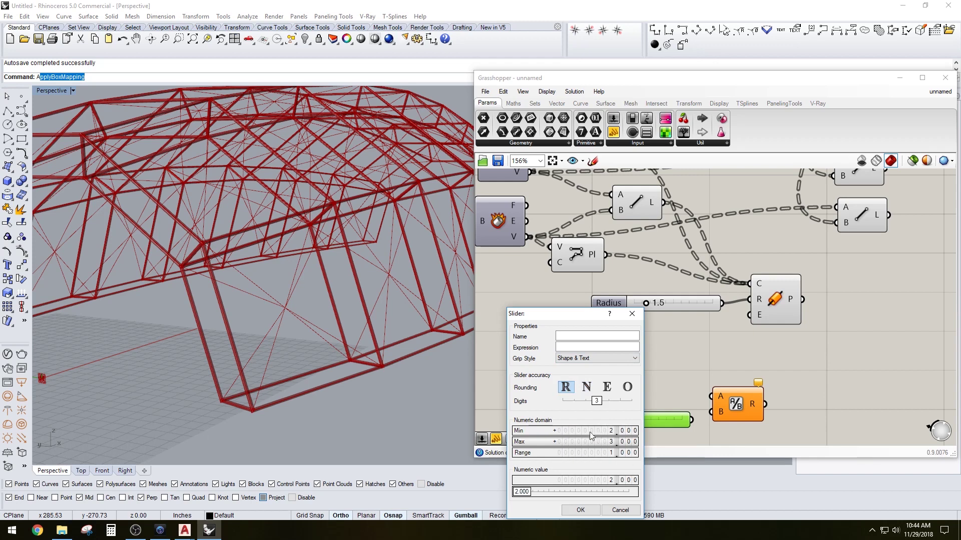
pyautogui.click(581, 510)
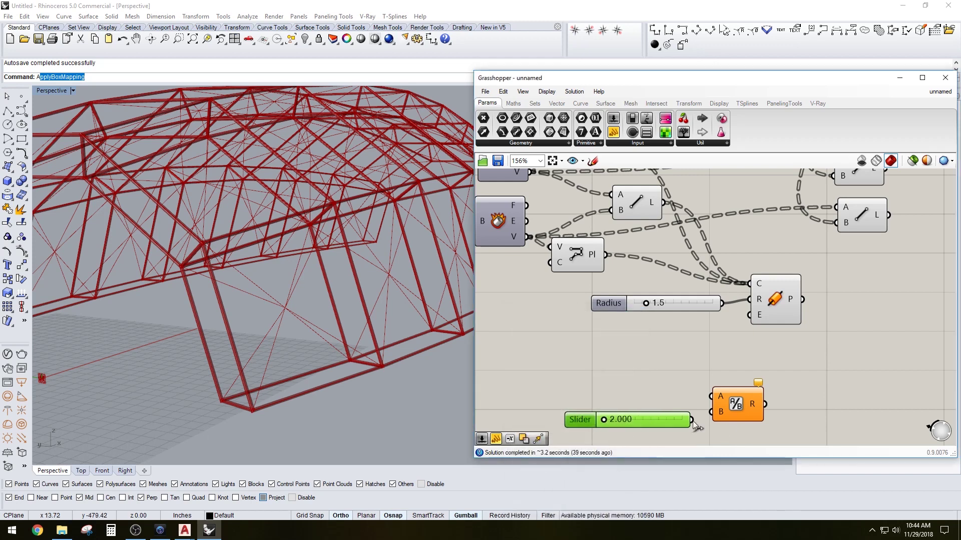
# Feed the 2.000 slider into the Division's B input and the pipe Radius slider into its A input.
pyautogui.moveTo(692, 420); pyautogui.dragTo(711, 412)
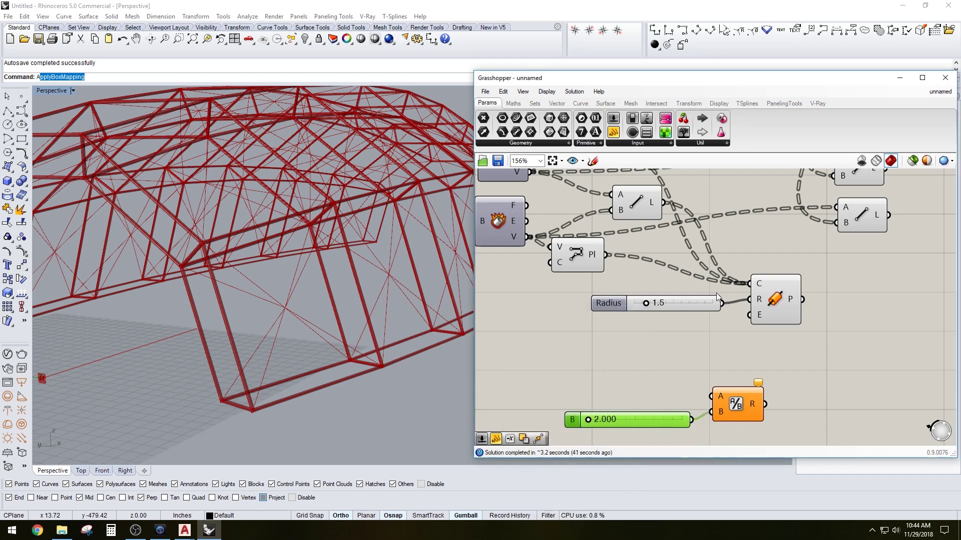
pyautogui.moveTo(614, 304); pyautogui.dragTo(543, 304)
pyautogui.moveTo(654, 303); pyautogui.dragTo(711, 397)
pyautogui.click(744, 406)
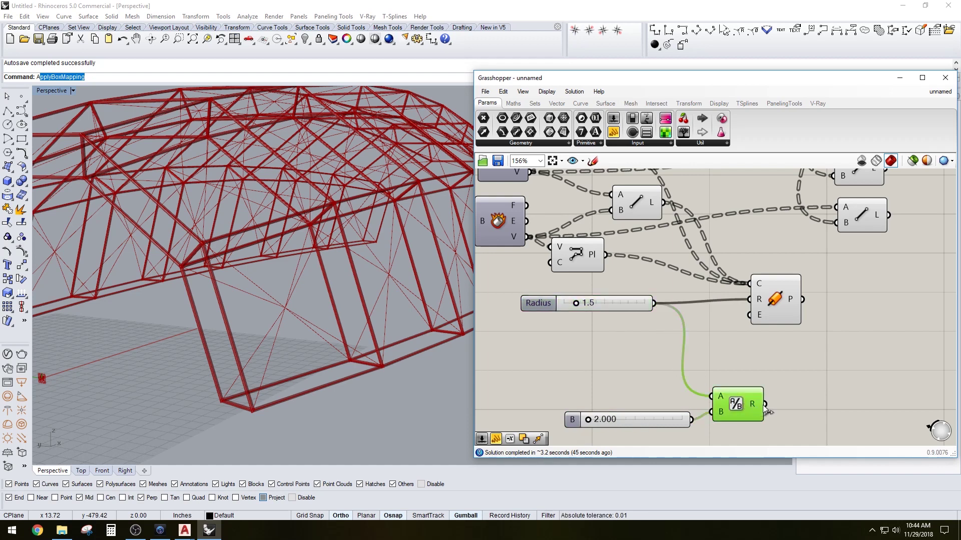
# Duplicate the Pipe component with its input wires and place the copy below the diagonal Line components.
pyautogui.scroll(-4, 781, 403)
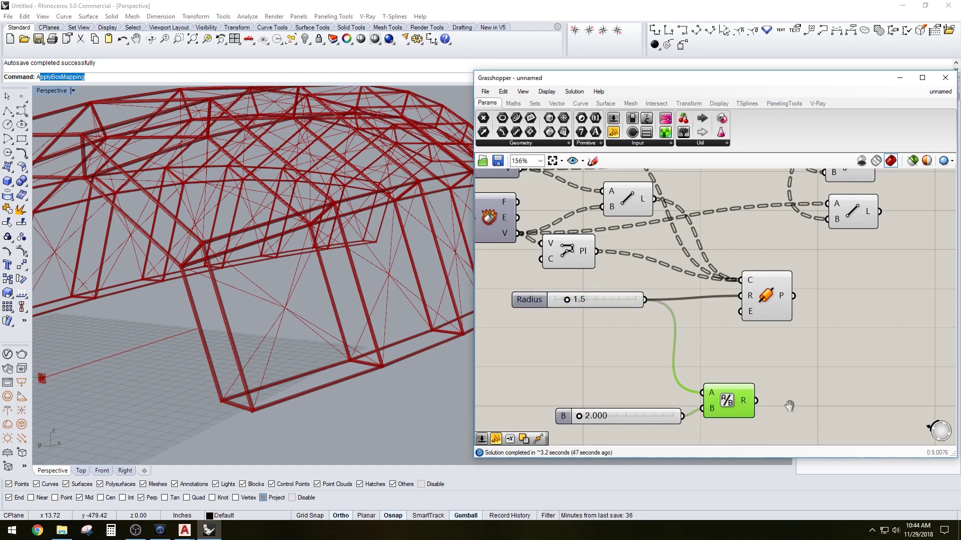
pyautogui.moveTo(821, 393); pyautogui.dragTo(762, 408, button='right')
pyautogui.click(688, 353)
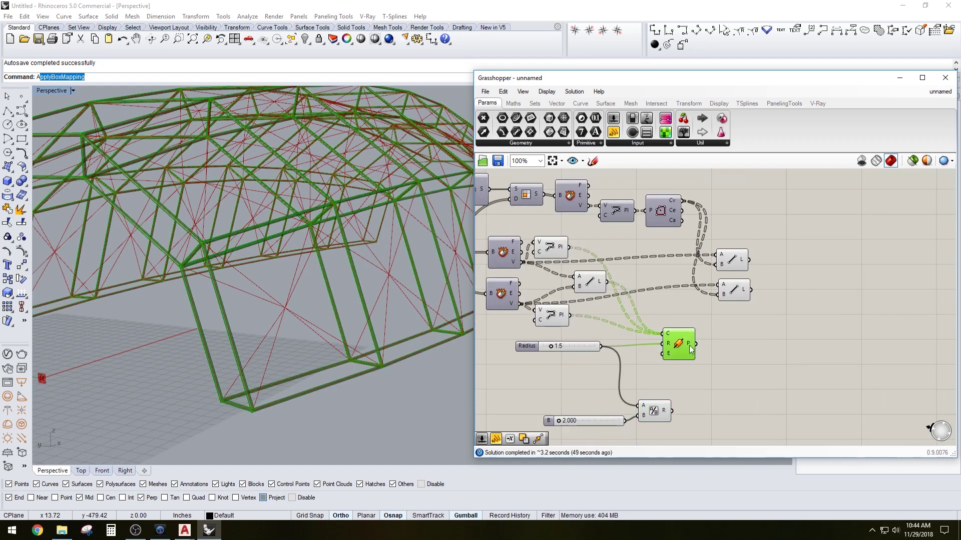
pyautogui.moveTo(693, 344); pyautogui.dragTo(815, 369)
pyautogui.middleClick(815, 363)
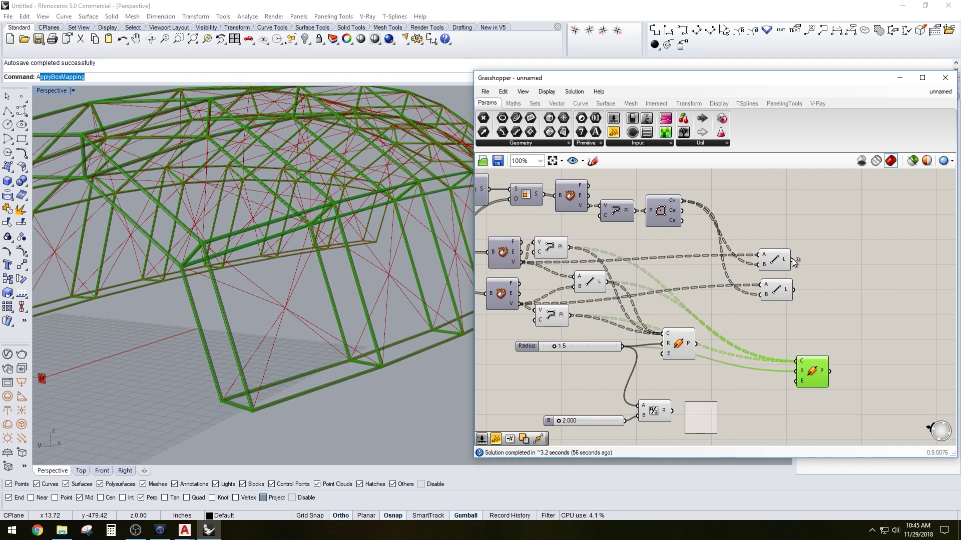
pyautogui.hotkey('alt', 'Tab')
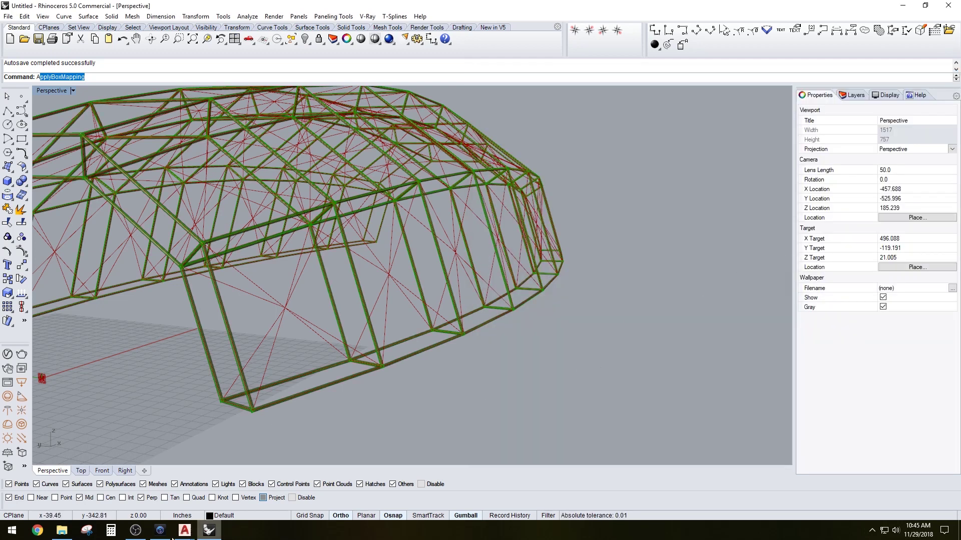
pyautogui.click(209, 532)
pyautogui.click(209, 535)
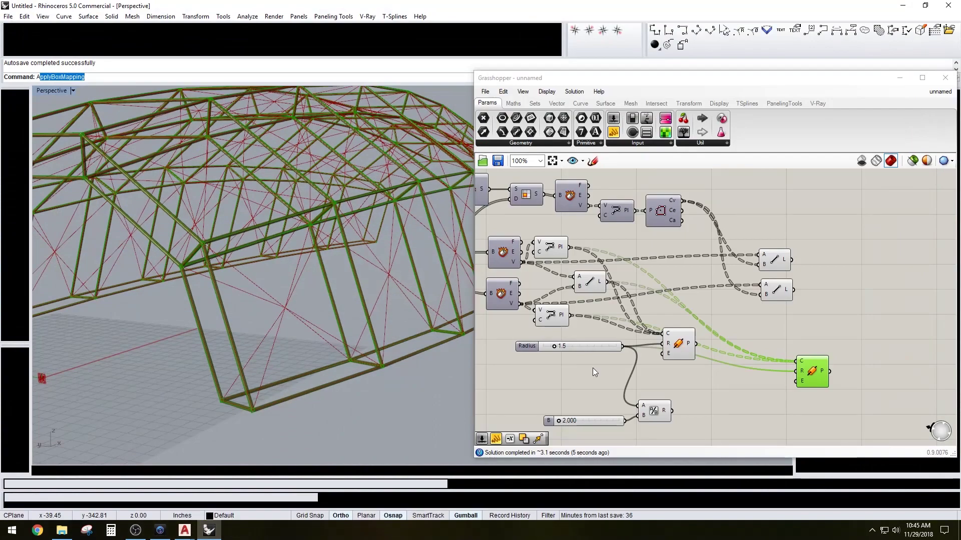
pyautogui.click(593, 369)
pyautogui.moveTo(377, 341); pyautogui.dragTo(400, 345, button='right')
pyautogui.scroll(-5, 392, 349)
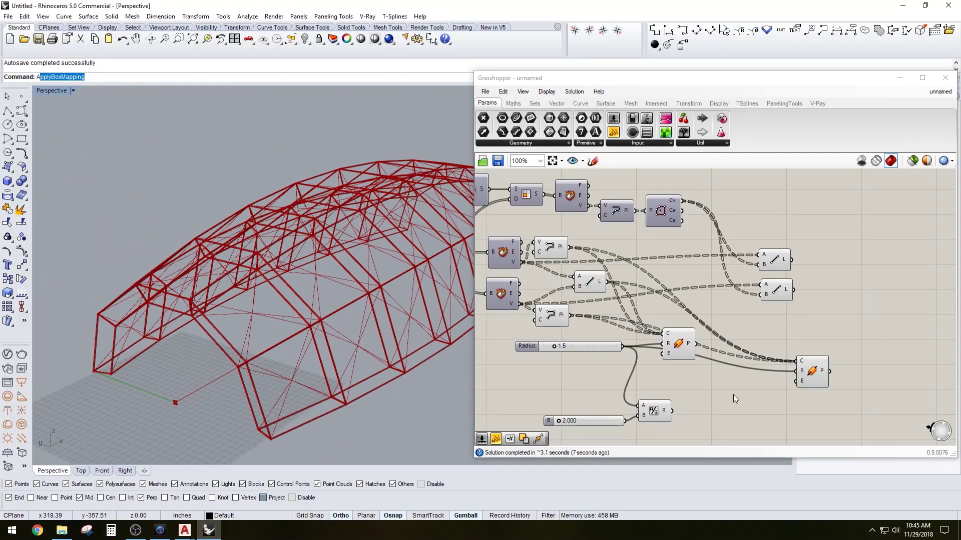
# Feed the two diagonal Line components into the copied Pipe's C input in place of its previous curves, and place the Pipe beside them.
pyautogui.moveTo(817, 376); pyautogui.dragTo(833, 271)
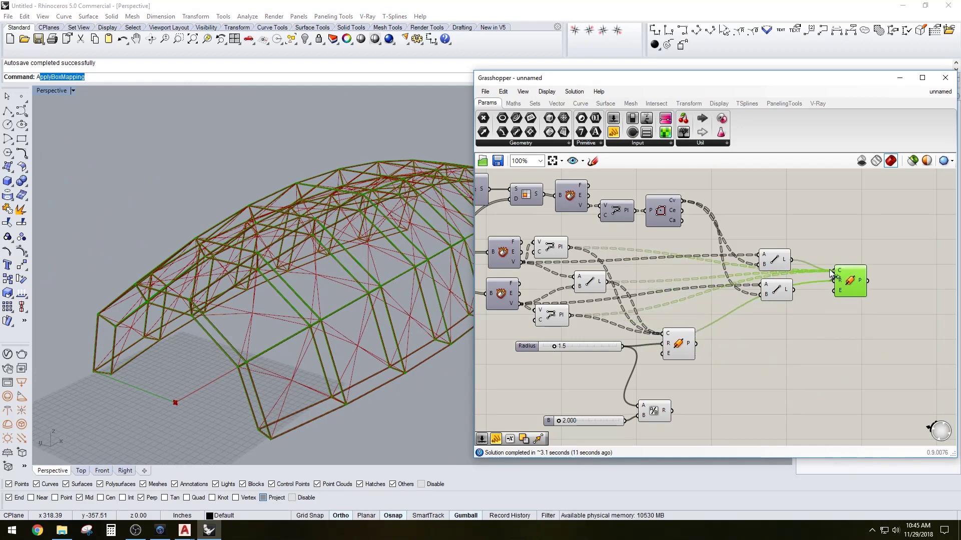
pyautogui.moveTo(794, 297); pyautogui.dragTo(843, 325)
pyautogui.click(797, 264)
pyautogui.click(804, 350)
pyautogui.scroll(3, 351, 376)
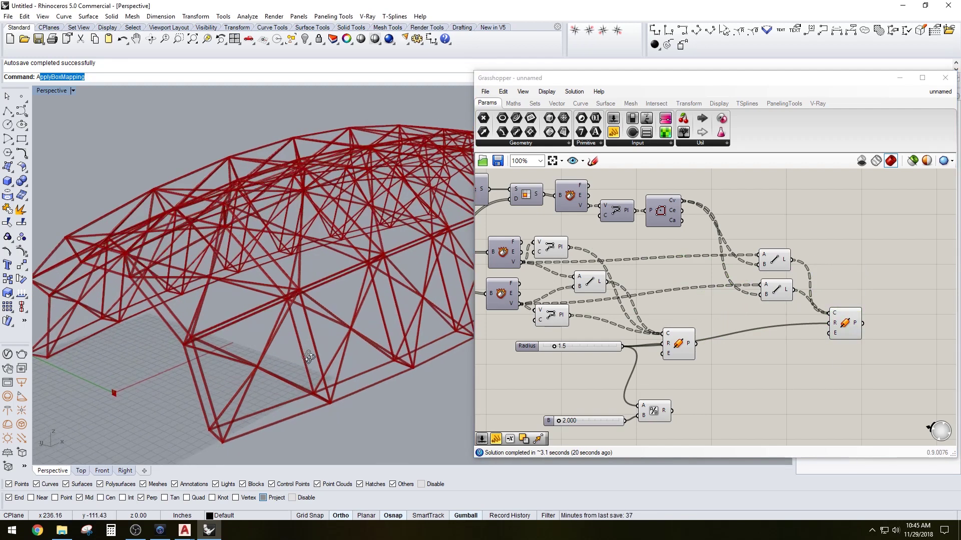
pyautogui.moveTo(847, 326); pyautogui.dragTo(843, 333)
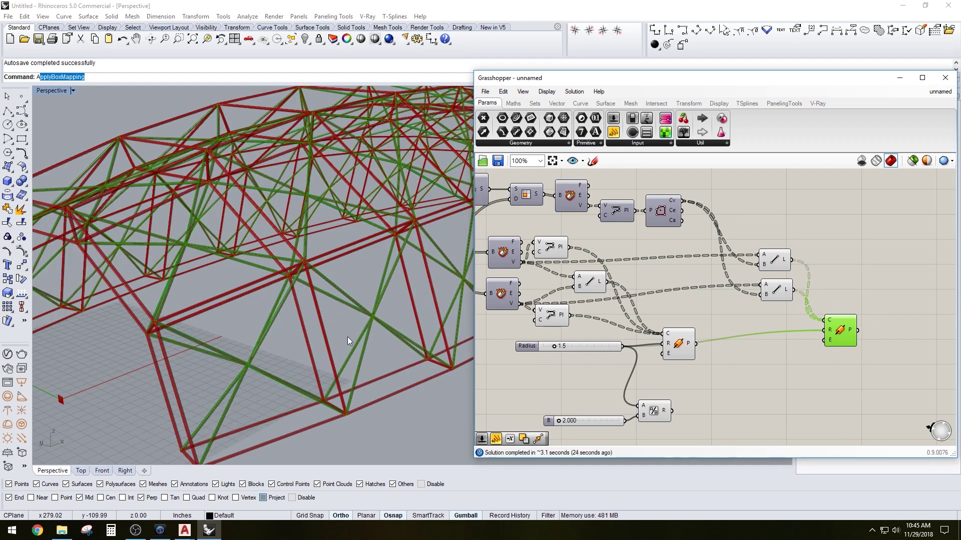
pyautogui.click(791, 354)
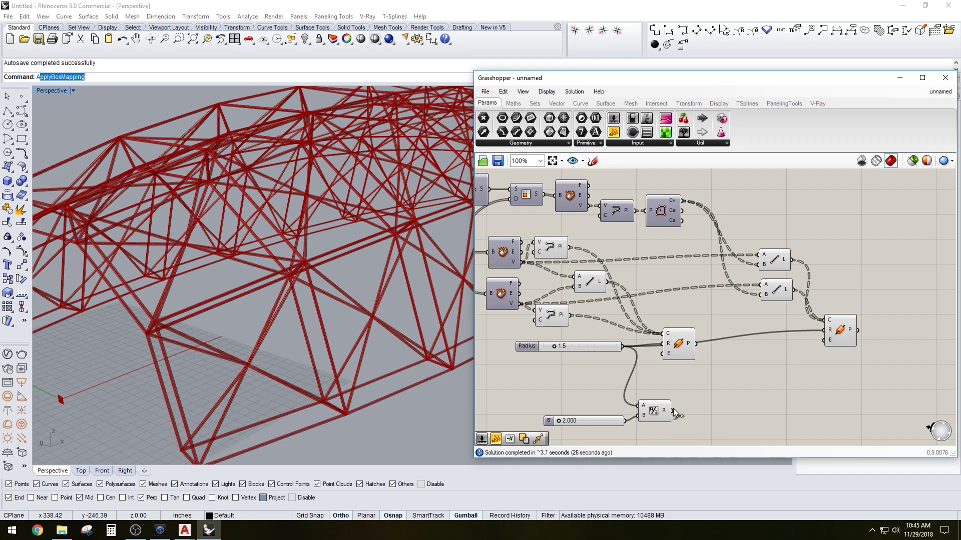
# Feed the Division result into the diagonal Pipe's R input in place of the direct radius, and adjust the Pipe's placement.
pyautogui.moveTo(674, 412); pyautogui.dragTo(856, 350)
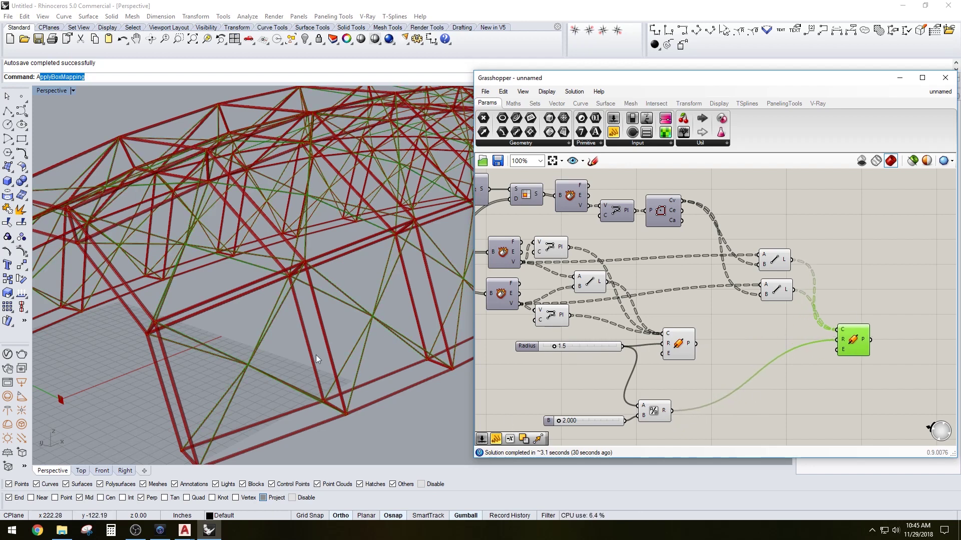
pyautogui.click(563, 375)
# Examine the vault's pipes up close and from a distance, comparing the diagonals with the main members.
pyautogui.scroll(7, 408, 388)
pyautogui.moveTo(407, 378); pyautogui.dragTo(319, 322, button='right')
pyautogui.scroll(-4, 374, 368)
pyautogui.scroll(-5, 375, 368)
pyautogui.scroll(3, 361, 345)
pyautogui.scroll(-5, 319, 322)
pyautogui.moveTo(330, 280); pyautogui.dragTo(340, 273, button='right')
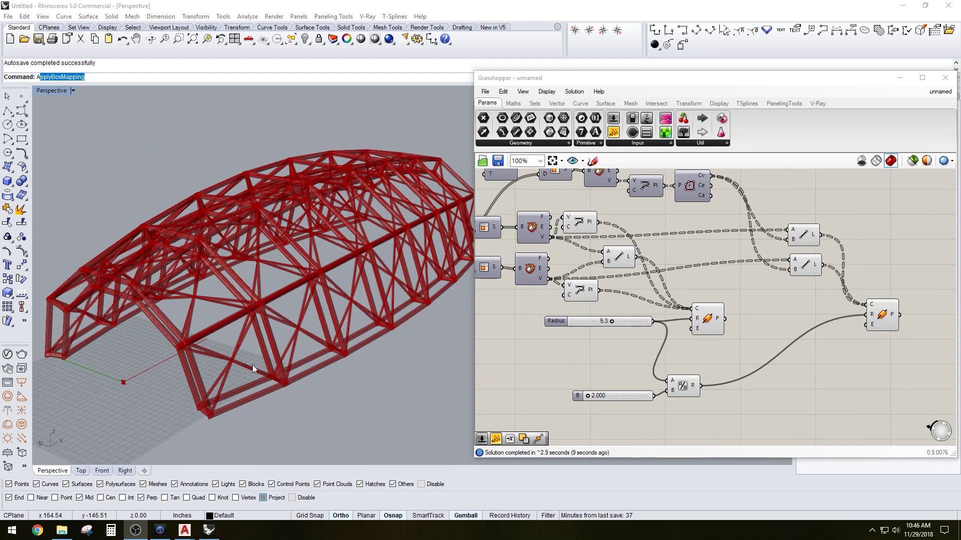
pyautogui.moveTo(276, 372); pyautogui.dragTo(549, 347, button='right')
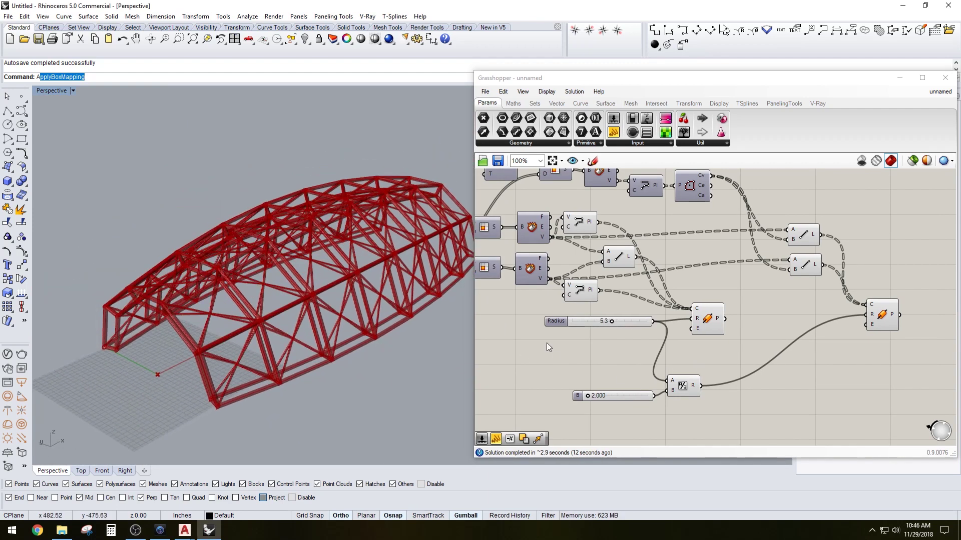
# Set the pipe Radius slider to 2.
pyautogui.doubleClick(610, 322)
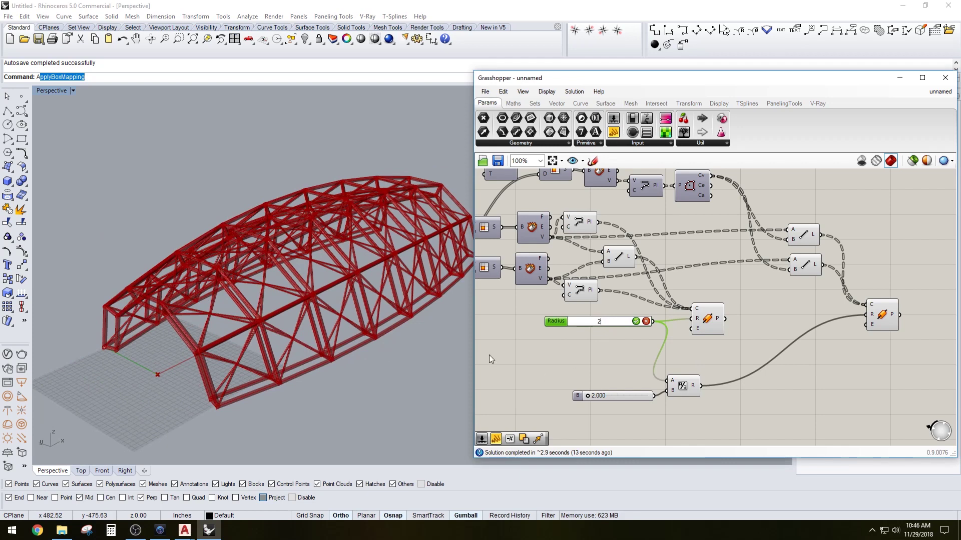
pyautogui.write('2')
pyautogui.press('Return')
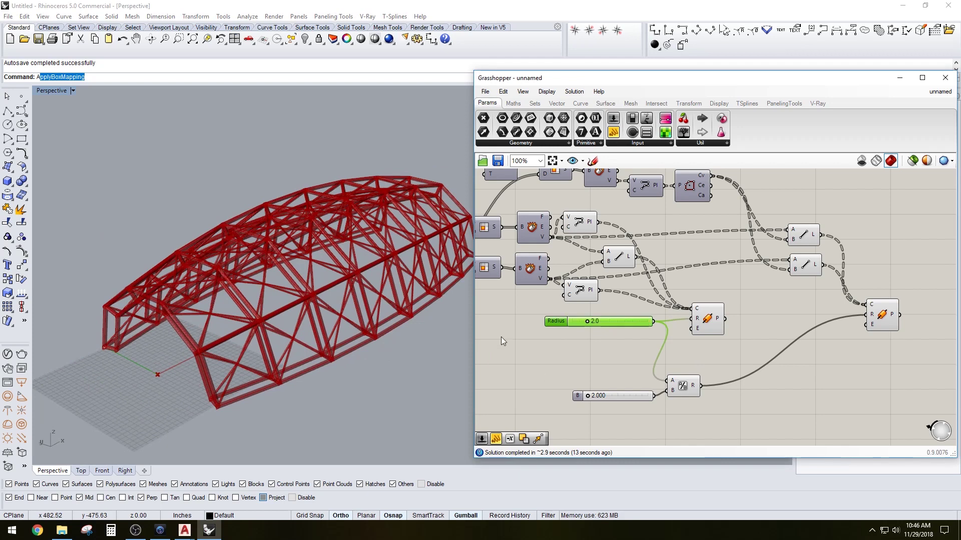
pyautogui.moveTo(323, 332)
pyautogui.mouseDown(button='right')
pyautogui.moveTo(370, 283)
pyautogui.moveTo(317, 337)
pyautogui.mouseUp(button='right')
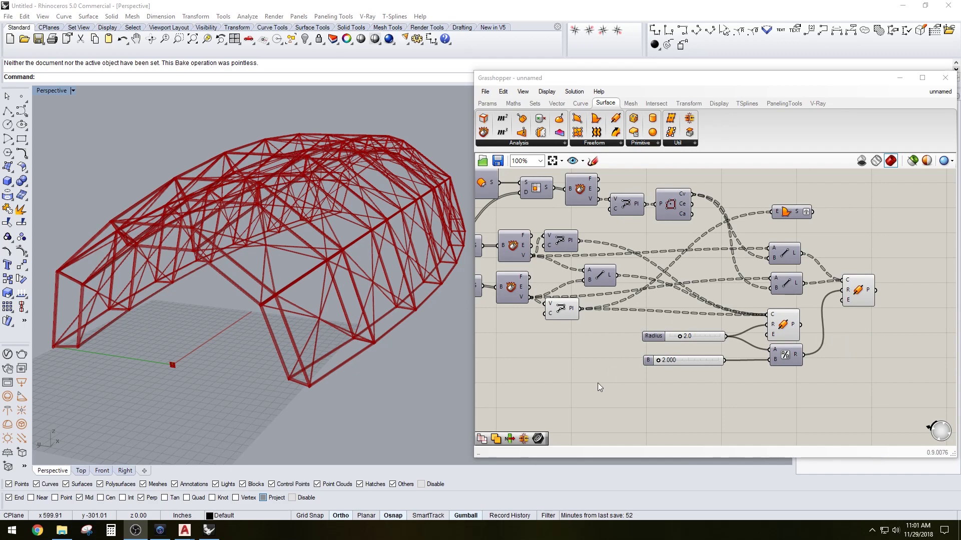
# Add an Offset Surface component above the diagonal Line components and feed the Loft output into its S input.
pyautogui.moveTo(597, 383); pyautogui.dragTo(755, 372, button='right')
pyautogui.scroll(6, 340, 390)
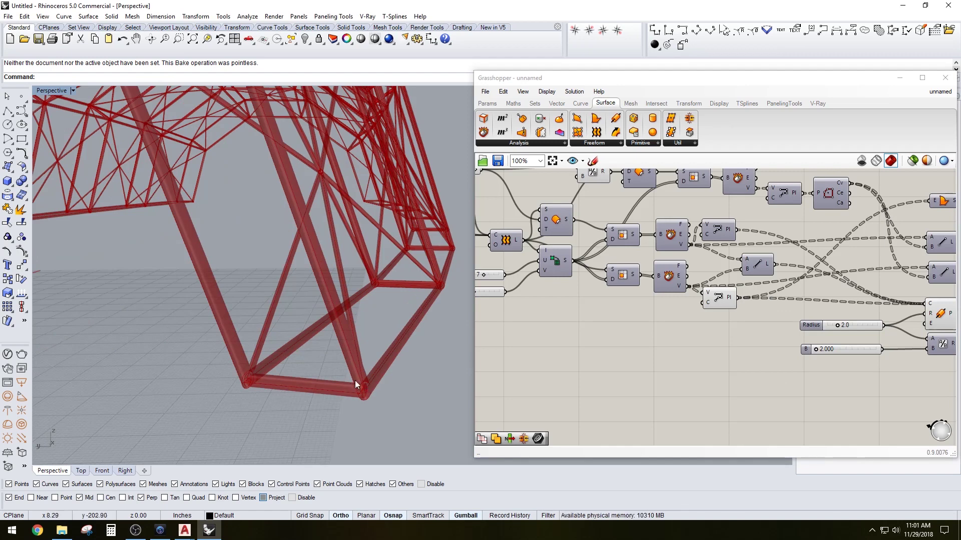
pyautogui.click(605, 325)
pyautogui.scroll(-4, 605, 325)
pyautogui.scroll(3, 566, 345)
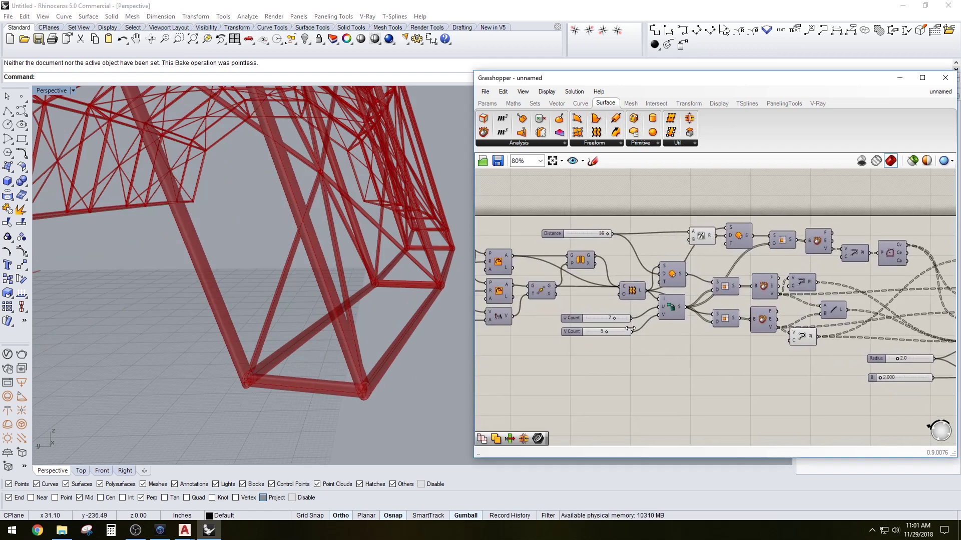
pyautogui.doubleClick(884, 237)
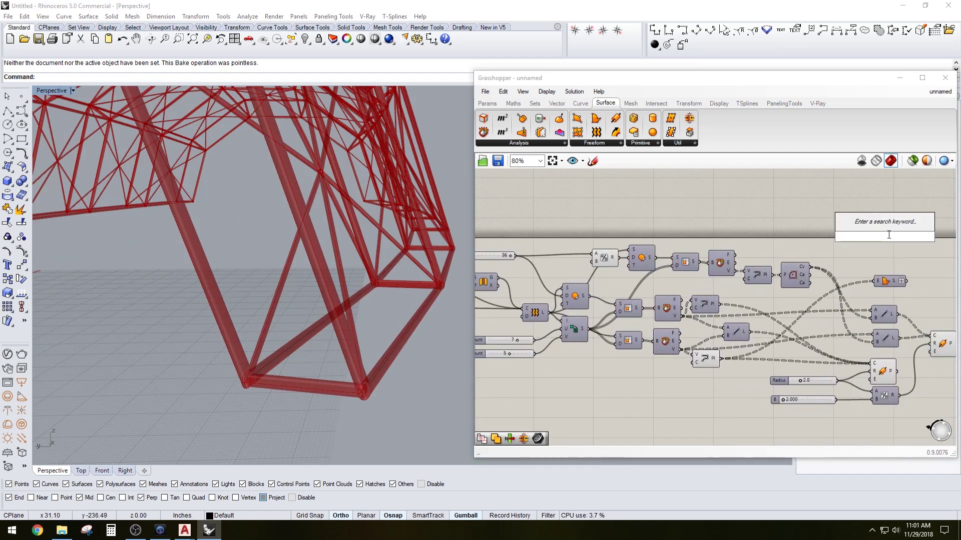
pyautogui.write('offset')
pyautogui.click(857, 213)
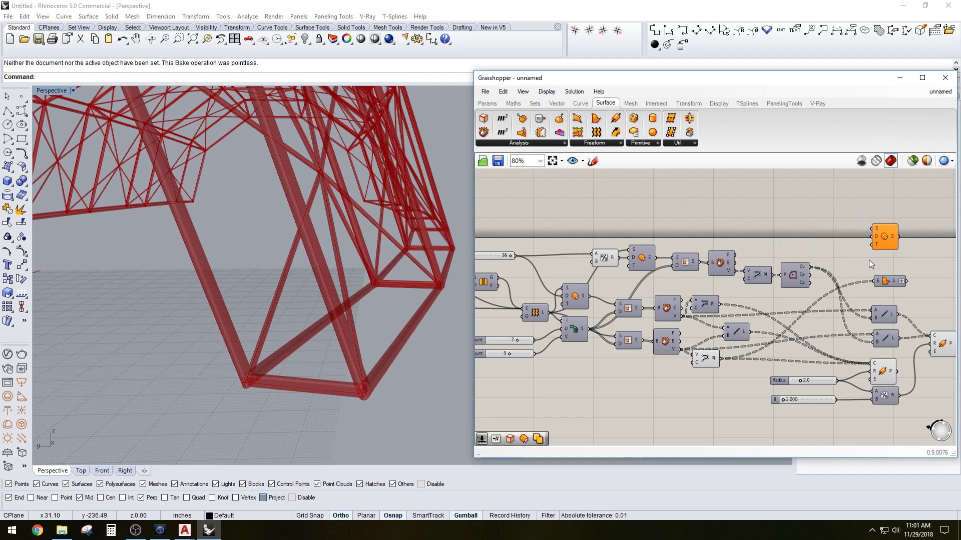
pyautogui.moveTo(886, 237); pyautogui.dragTo(828, 262, button='right')
pyautogui.moveTo(523, 359); pyautogui.dragTo(628, 354, button='right')
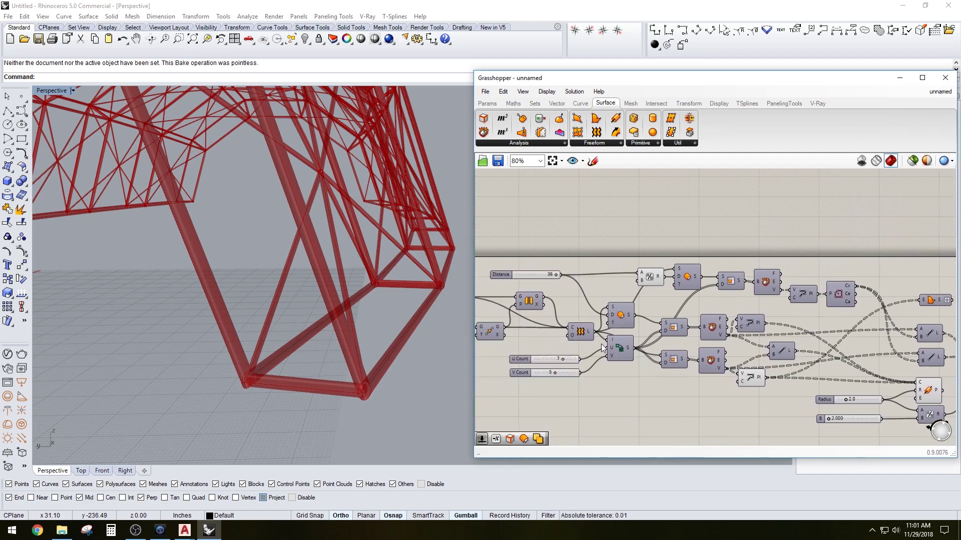
pyautogui.moveTo(596, 336); pyautogui.dragTo(822, 306)
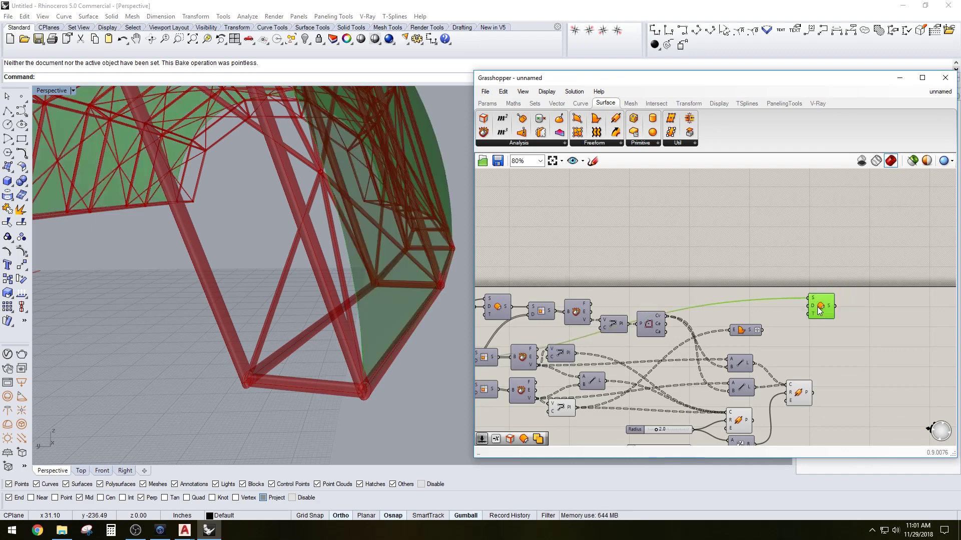
pyautogui.moveTo(380, 351); pyautogui.dragTo(430, 357, button='right')
# Add a Negative component in front of the Offset Surface component.
pyautogui.scroll(4, 735, 288)
pyautogui.doubleClick(764, 341)
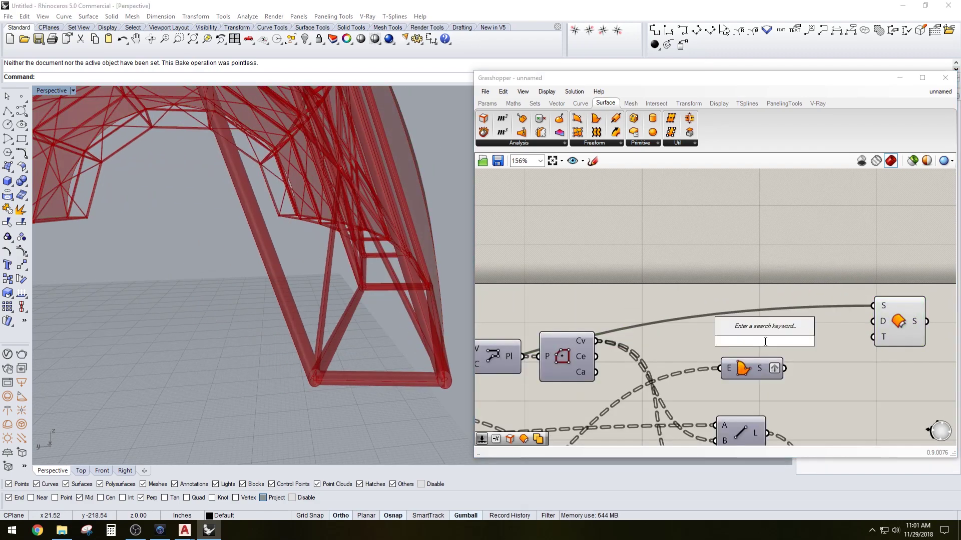
pyautogui.write('neg')
pyautogui.press('Return')
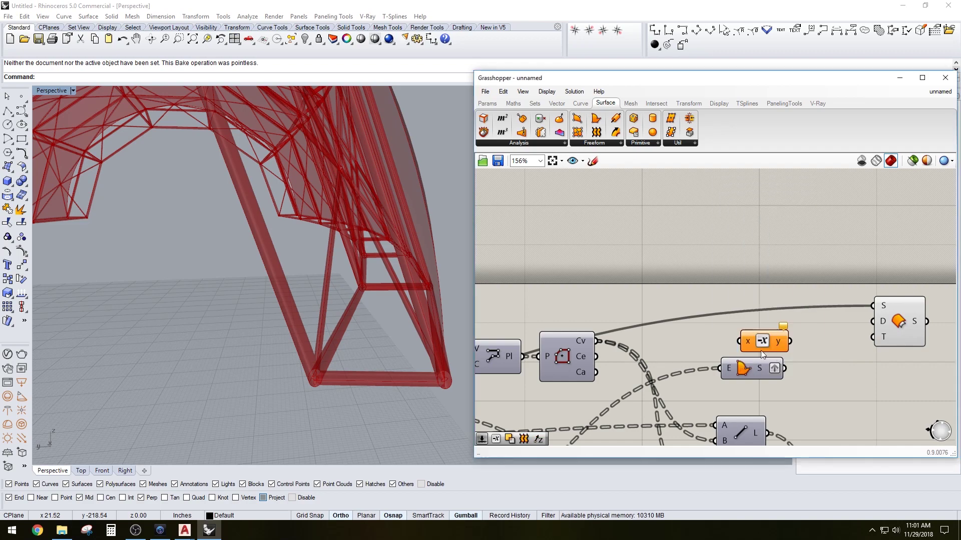
pyautogui.scroll(-4, 634, 377)
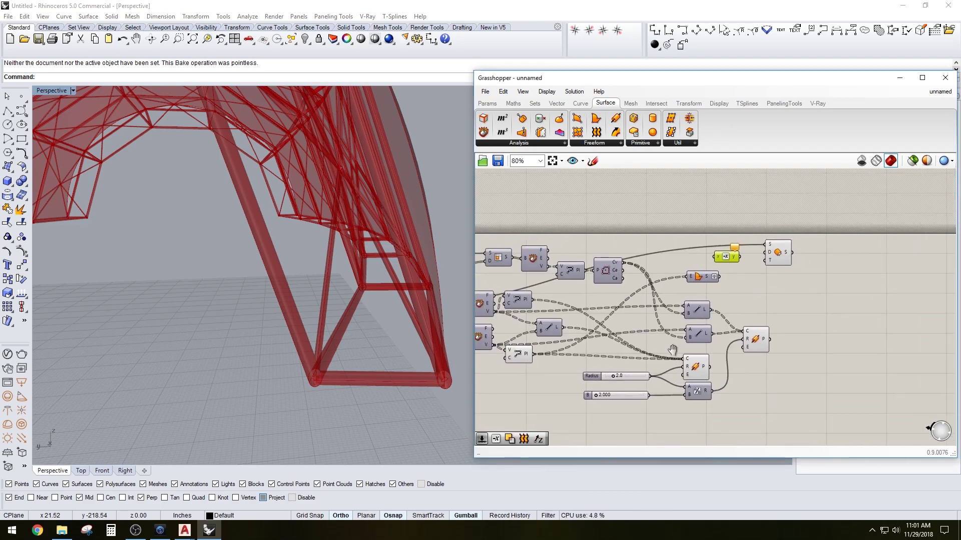
# Try feeding the Radius slider directly into the Offset Surface's D input.
pyautogui.moveTo(646, 372); pyautogui.dragTo(759, 248)
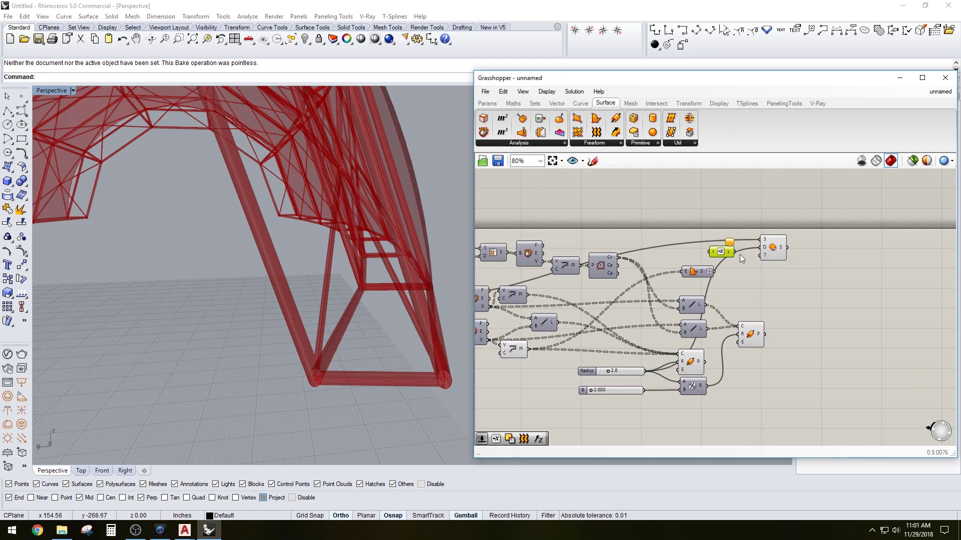
pyautogui.click(771, 247)
pyautogui.scroll(3, 720, 244)
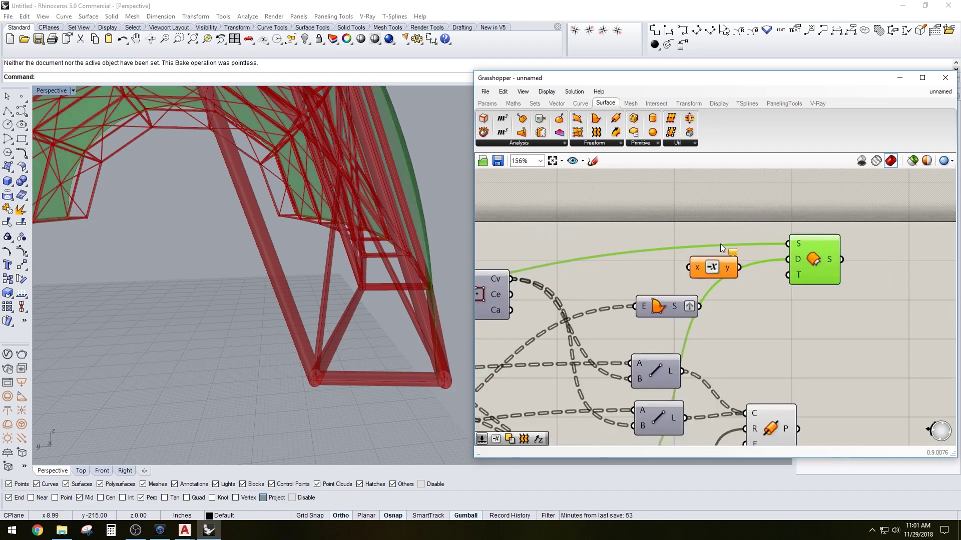
# Route the Radius slider through the Negative component into the Offset Surface's D input, and check the offset surface against the pipes.
pyautogui.scroll(-3, 635, 323)
pyautogui.moveTo(602, 411); pyautogui.dragTo(713, 292)
pyautogui.scroll(3, 687, 289)
pyautogui.moveTo(825, 328); pyautogui.dragTo(701, 262)
pyautogui.moveTo(755, 288); pyautogui.dragTo(732, 282)
pyautogui.click(789, 298)
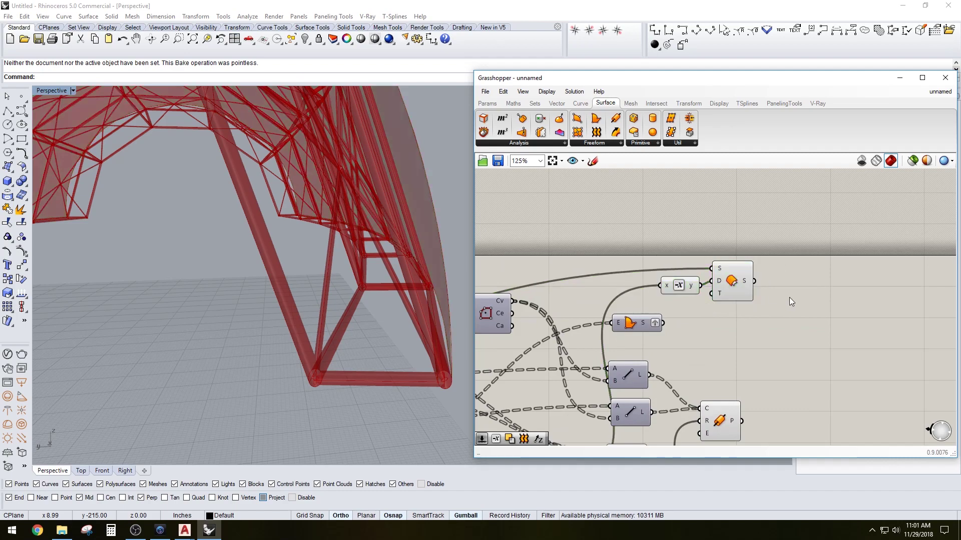
pyautogui.click(737, 286)
pyautogui.moveTo(400, 240); pyautogui.dragTo(340, 248, button='right')
pyautogui.moveTo(294, 272); pyautogui.dragTo(317, 217, button='right')
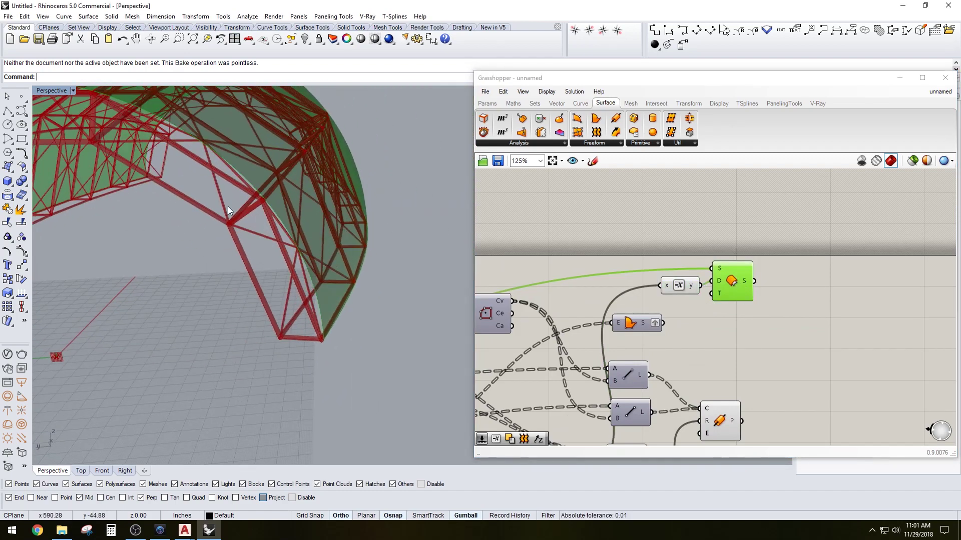
pyautogui.scroll(3, 245, 218)
pyautogui.click(736, 340)
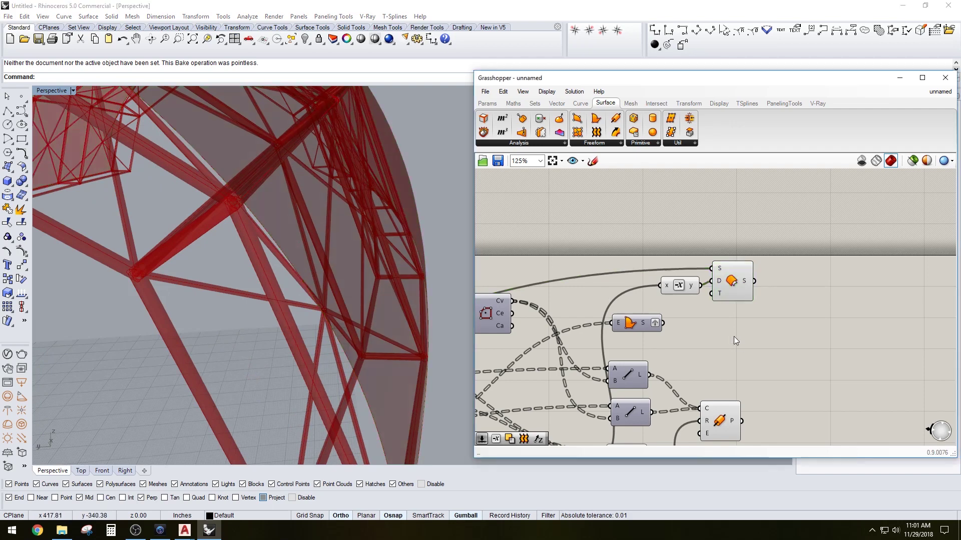
# Add an Isotrim component beyond the Offset Surface and feed the offset surface into its S input.
pyautogui.doubleClick(820, 297)
pyautogui.write('i')
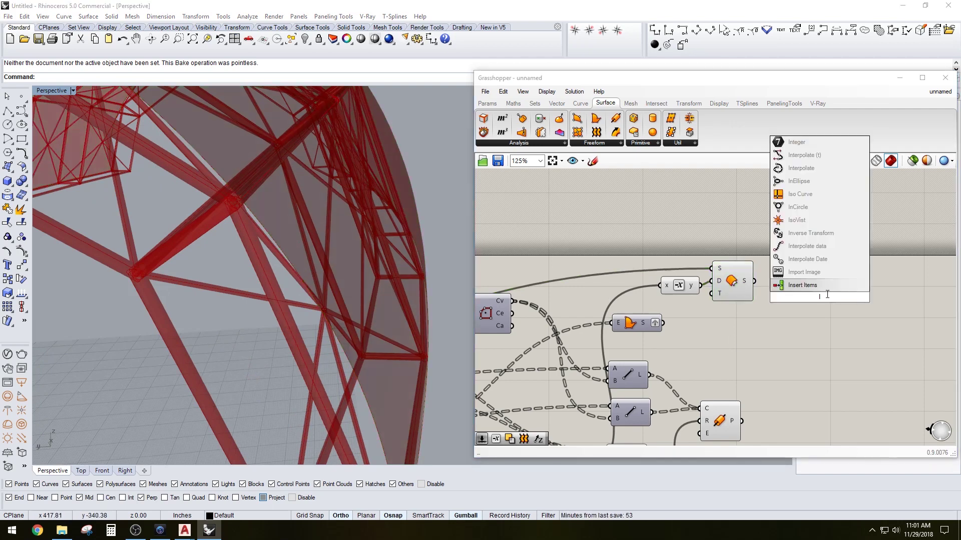
pyautogui.write('N')
pyautogui.press('BackSpace')
pyautogui.write('S')
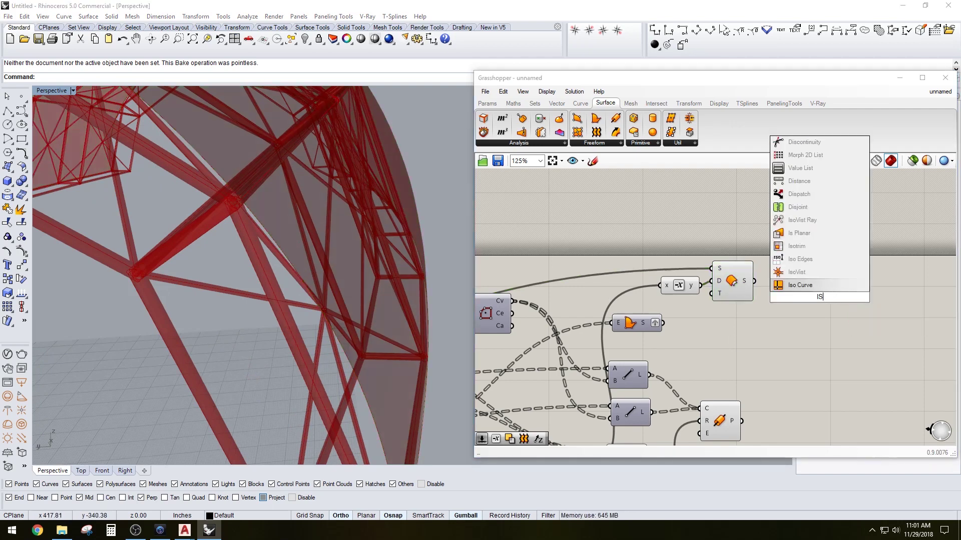
pyautogui.click(810, 244)
pyautogui.moveTo(754, 281); pyautogui.dragTo(884, 288)
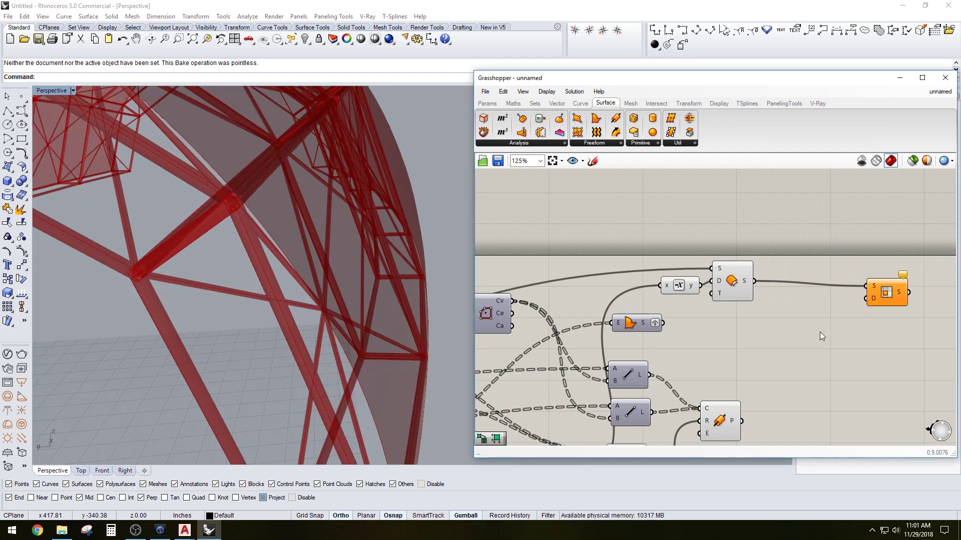
# Add a Divide Domain² component, feed it the offset surface, and connect its output to the Isotrim's D input.
pyautogui.doubleClick(820, 332)
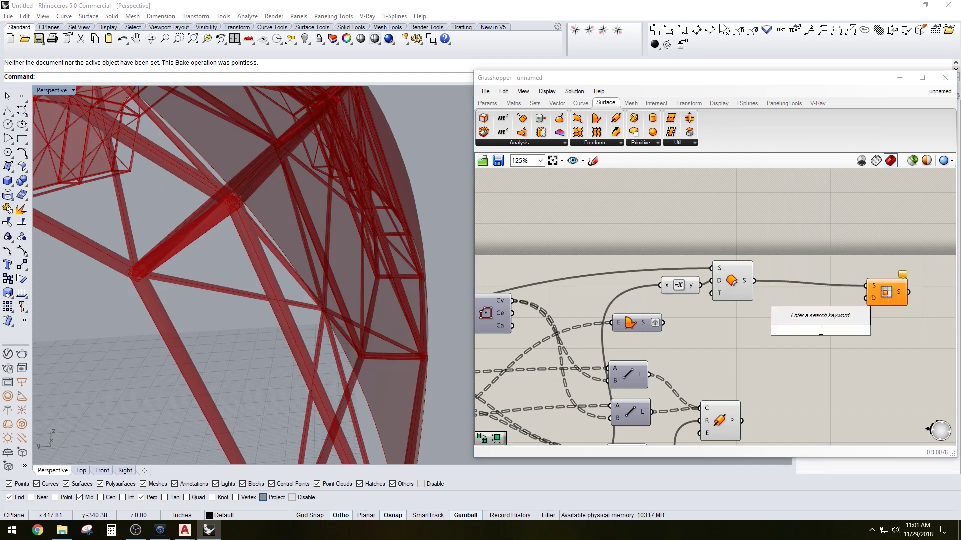
pyautogui.doubleClick(781, 353)
pyautogui.write('Divide')
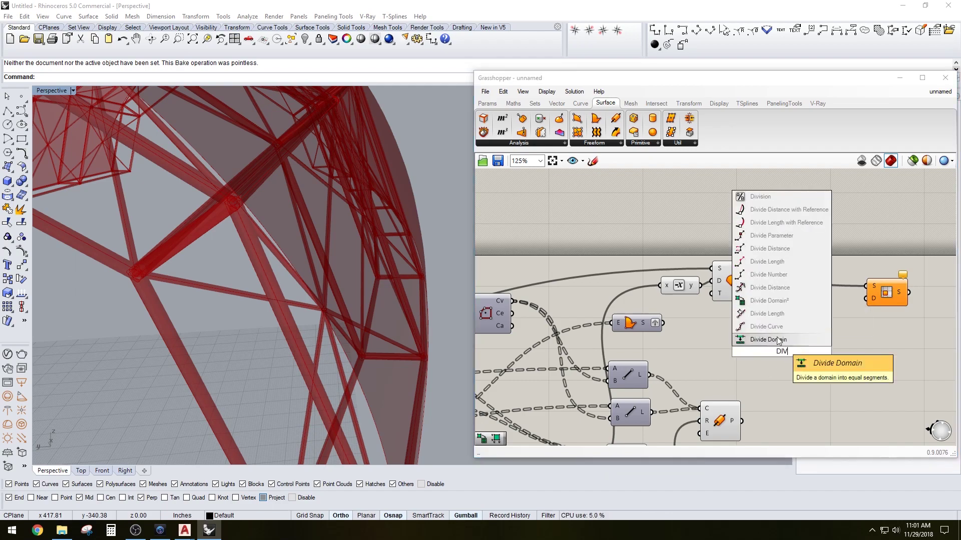
pyautogui.press('Return')
pyautogui.moveTo(756, 283); pyautogui.dragTo(867, 299)
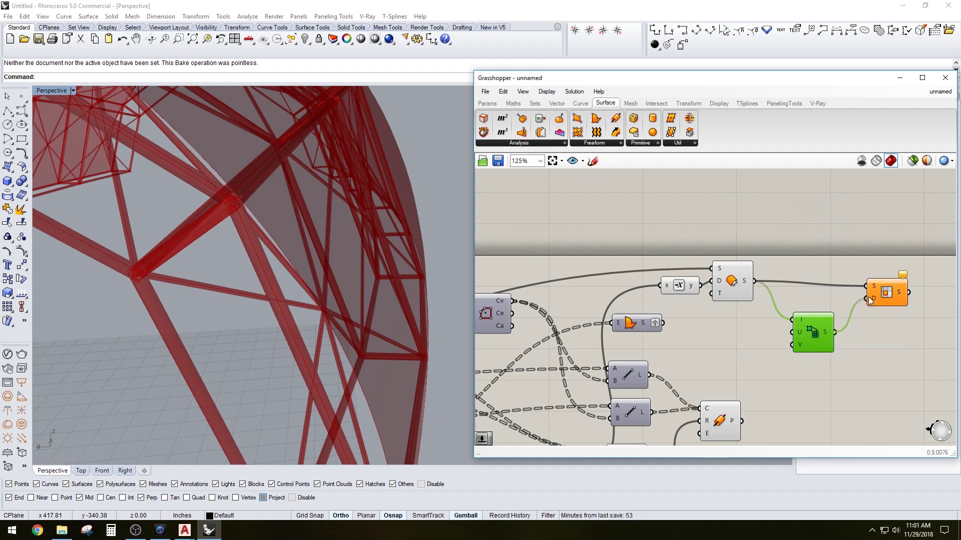
pyautogui.click(875, 306)
pyautogui.moveTo(342, 255); pyautogui.dragTo(273, 235, button='right')
pyautogui.click(726, 365)
# Feed the U Count and V Count sliders into the new Divide Domain²'s U and V inputs.
pyautogui.scroll(-5, 700, 380)
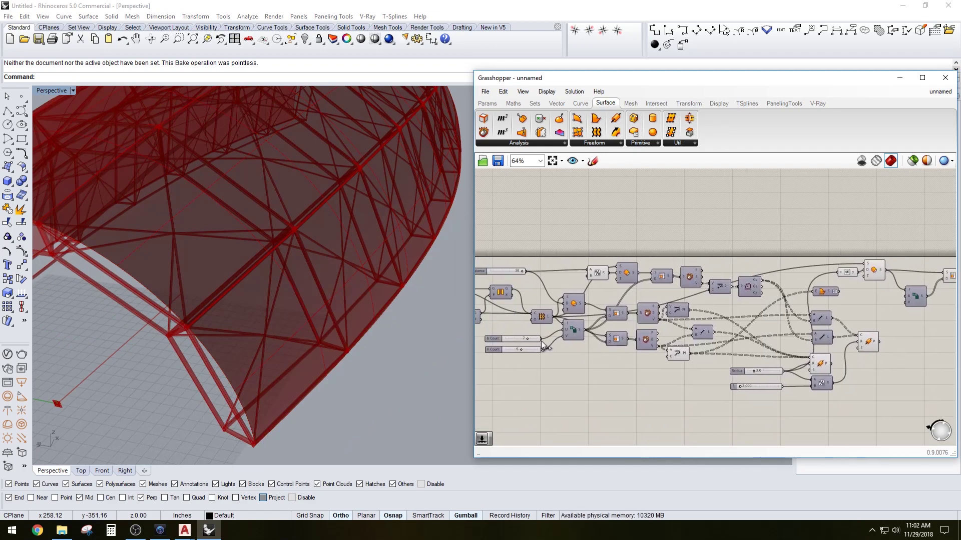
pyautogui.moveTo(541, 339); pyautogui.dragTo(904, 296)
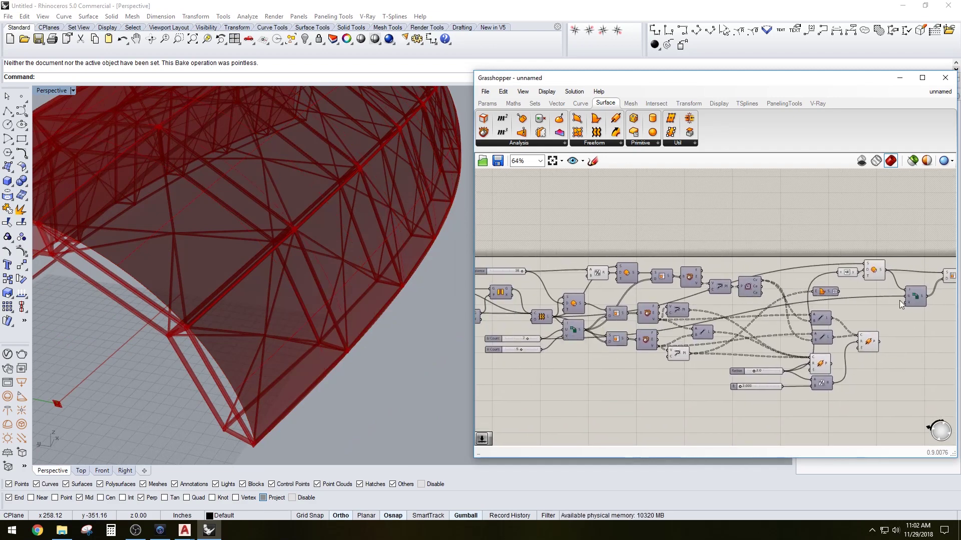
pyautogui.moveTo(541, 350); pyautogui.dragTo(906, 302)
pyautogui.scroll(3, 804, 332)
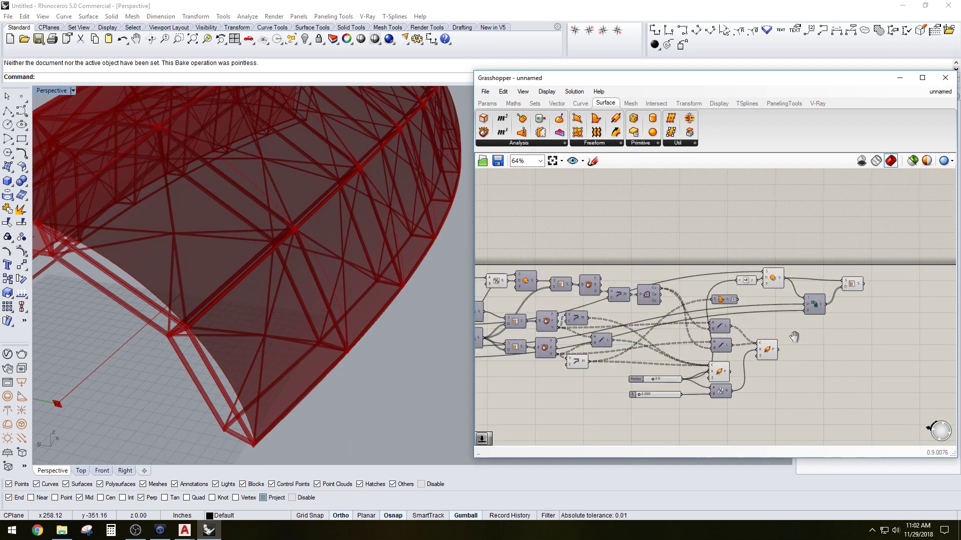
# Inspect the Isotrim panels against the pipe structure, and move the Isotrim component slightly closer to the Offset Surface.
pyautogui.click(836, 268)
pyautogui.moveTo(128, 354); pyautogui.dragTo(367, 259, button='right')
pyautogui.scroll(3, 392, 268)
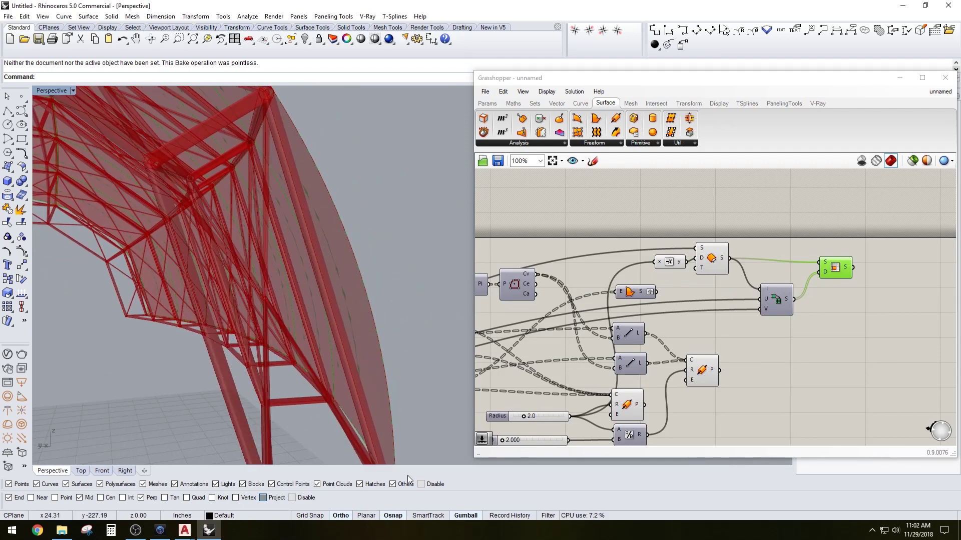
pyautogui.click(823, 273)
pyautogui.moveTo(835, 275); pyautogui.dragTo(829, 271)
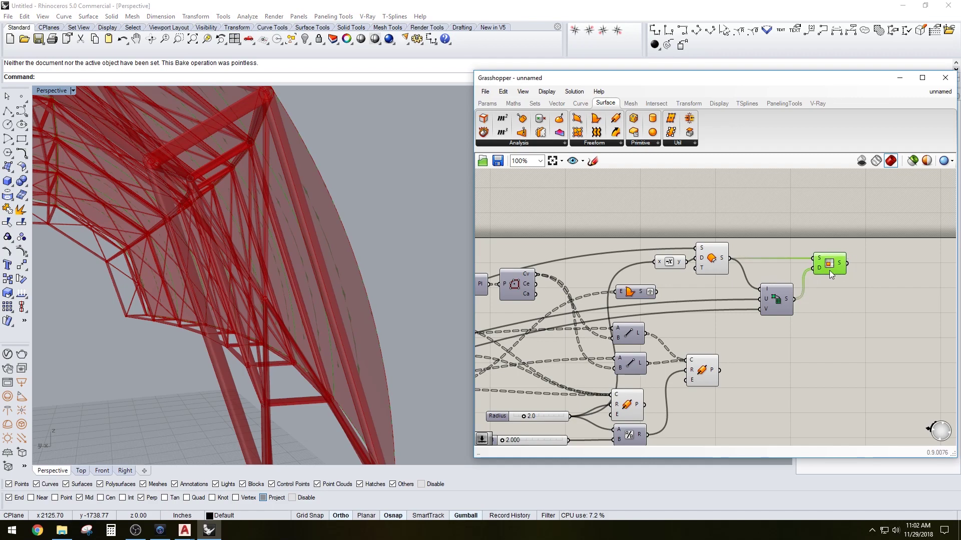
# Add a Deconstruct Brep component beyond the Isotrim and feed the Isotrim panels into its B input.
pyautogui.moveTo(395, 287); pyautogui.dragTo(318, 374, button='right')
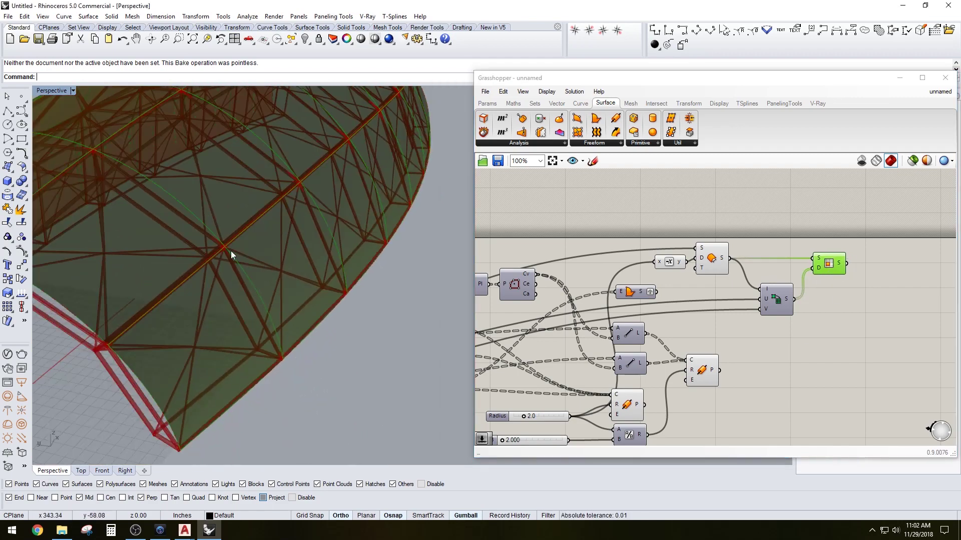
pyautogui.click(840, 292)
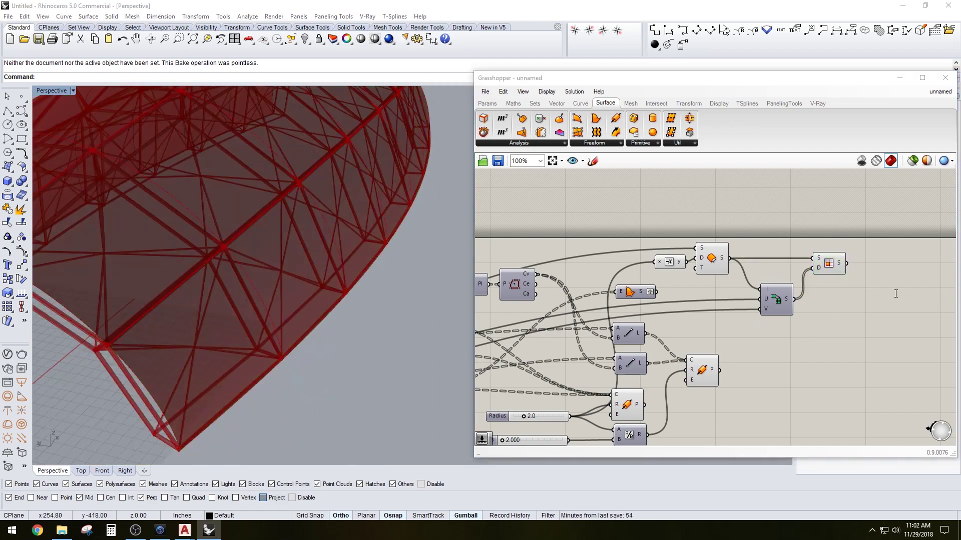
pyautogui.doubleClick(839, 293)
pyautogui.write('DE')
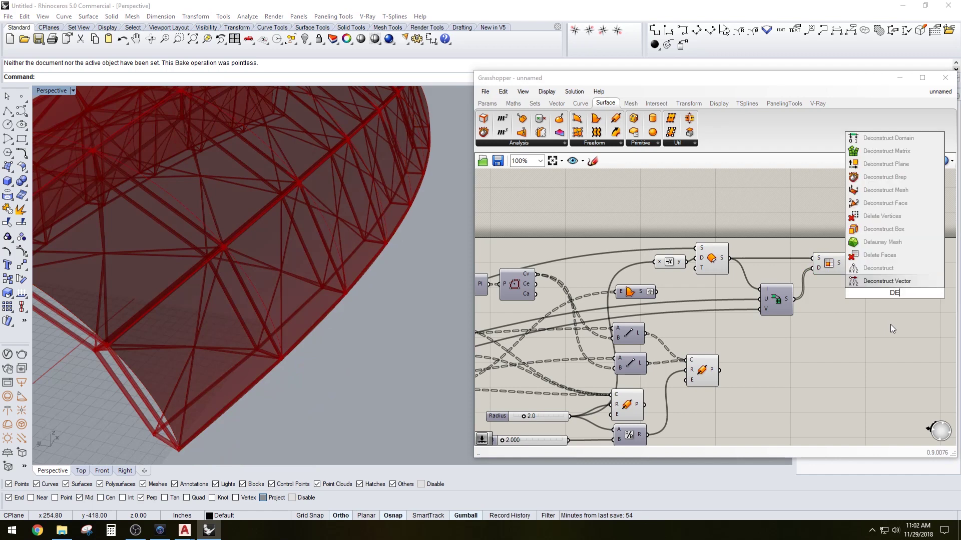
pyautogui.click(886, 178)
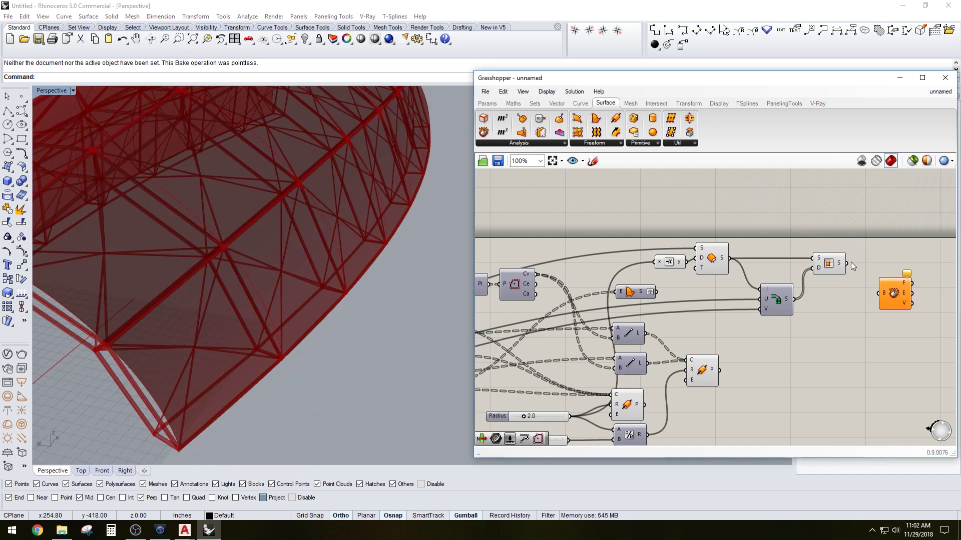
pyautogui.moveTo(860, 278)
pyautogui.mouseDown()
pyautogui.moveTo(887, 292)
pyautogui.moveTo(875, 275)
pyautogui.mouseUp()
pyautogui.click(843, 295)
# Turn off the viewport preview of the Isotrim component.
pyautogui.click(831, 266)
pyautogui.press('space')
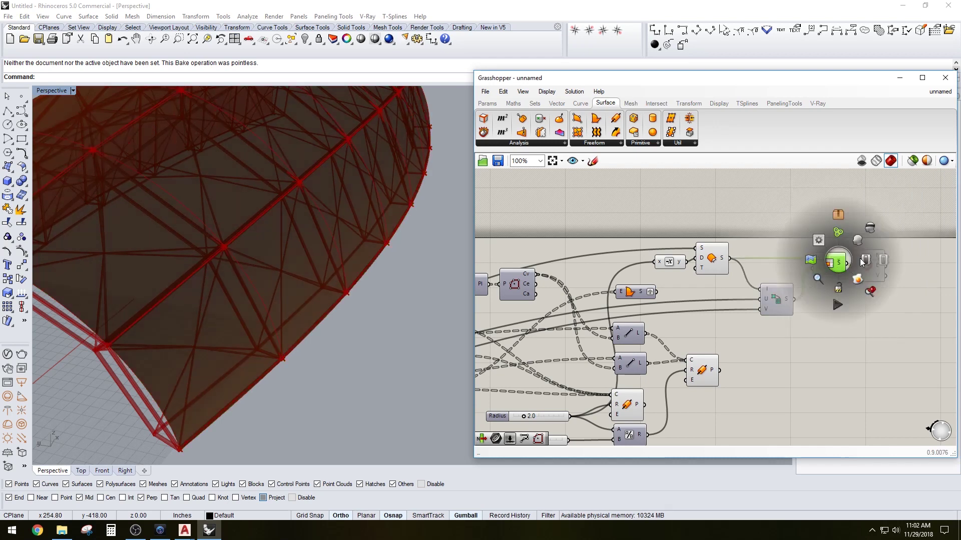
pyautogui.click(870, 229)
pyautogui.click(875, 242)
pyautogui.click(874, 265)
# Turn off the viewport preview of the Deconstruct Brep component.
pyautogui.moveTo(887, 308); pyautogui.dragTo(826, 310, button='right')
pyautogui.click(855, 310)
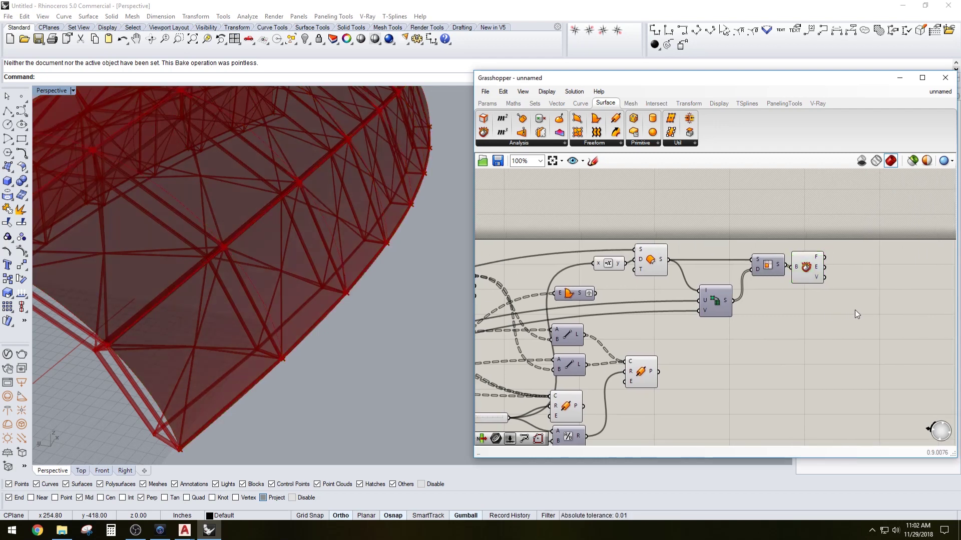
pyautogui.doubleClick(855, 310)
pyautogui.press('Escape')
pyautogui.click(807, 267)
pyautogui.press('space')
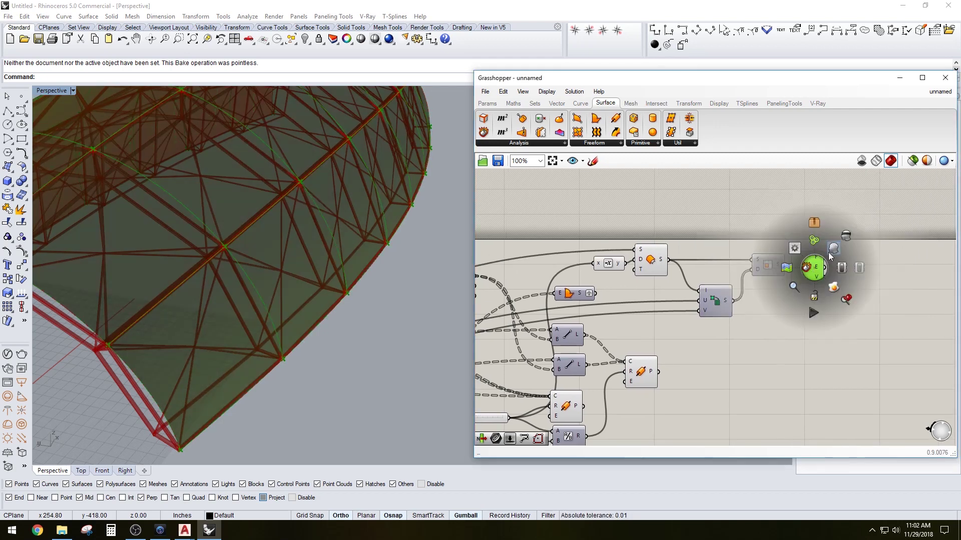
pyautogui.click(867, 308)
# Add a PolyLine component set to closed and feed the Deconstruct Brep's V output into its V input.
pyautogui.doubleClick(866, 309)
pyautogui.write('pol')
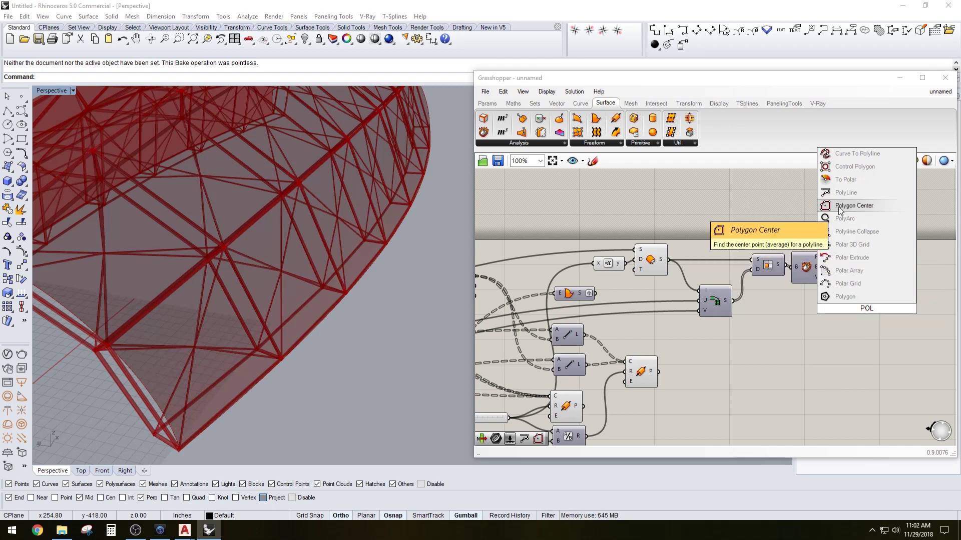
pyautogui.click(842, 195)
pyautogui.rightClick(857, 312)
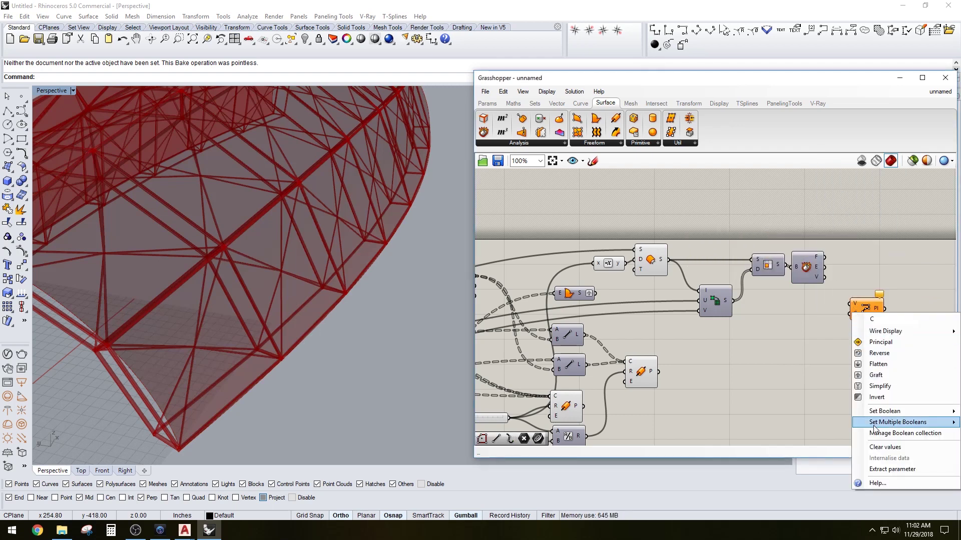
pyautogui.press('Escape')
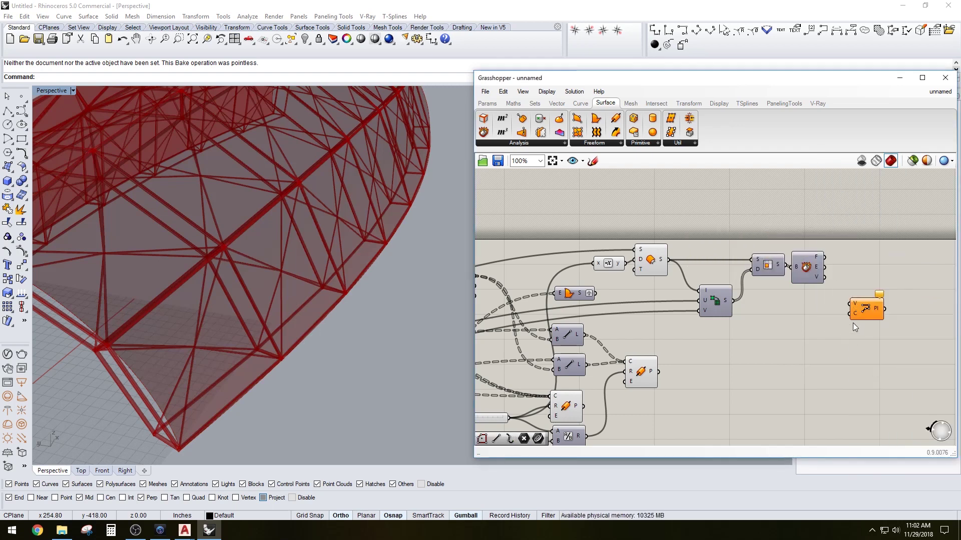
pyautogui.moveTo(855, 316); pyautogui.dragTo(865, 282)
pyautogui.click(847, 281)
pyautogui.moveTo(873, 288); pyautogui.dragTo(876, 292)
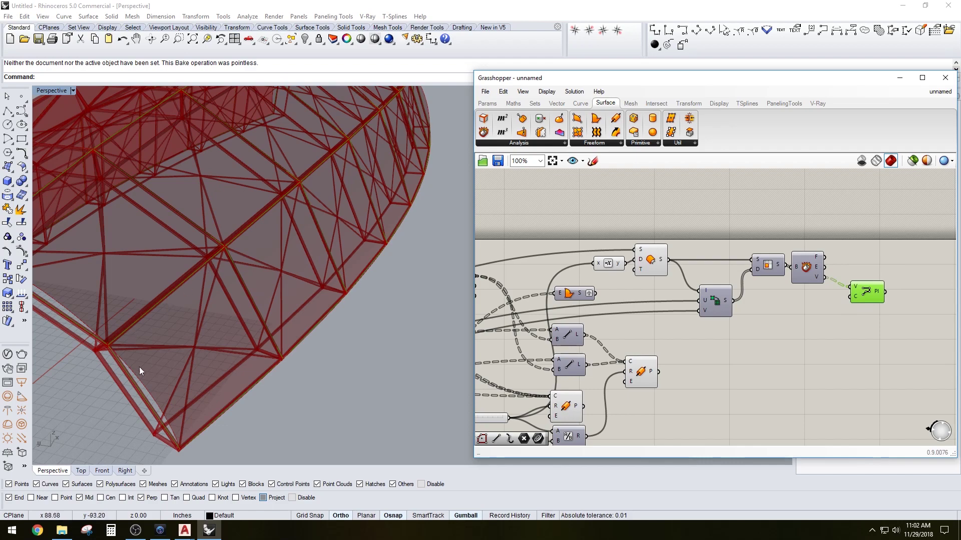
# Turn off the previews of the Offset Surface, Divide Domain², Isotrim and Deconstruct Brep so only the polylines show with the pipes.
pyautogui.scroll(-3, 139, 370)
pyautogui.scroll(3, 264, 217)
pyautogui.scroll(4, 295, 193)
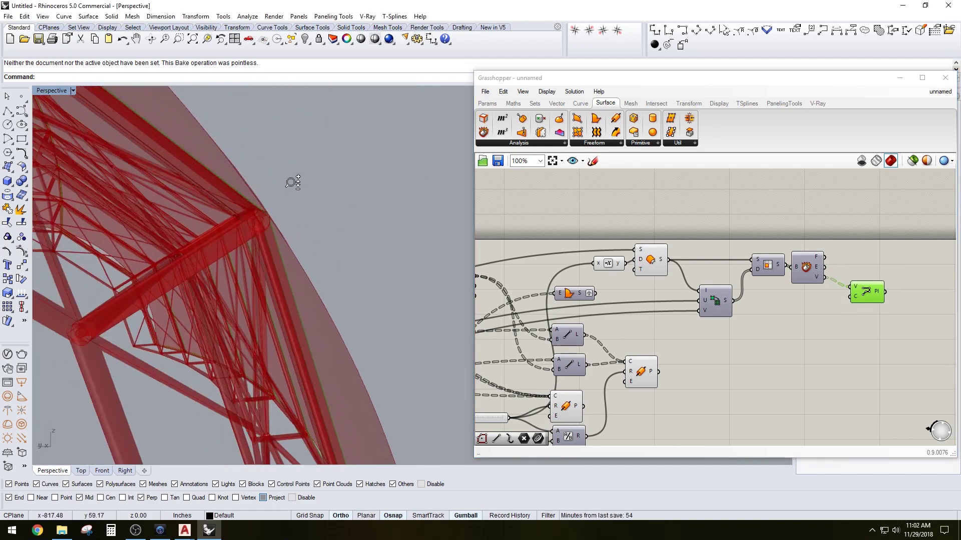
pyautogui.scroll(2, 246, 234)
pyautogui.scroll(3, 248, 233)
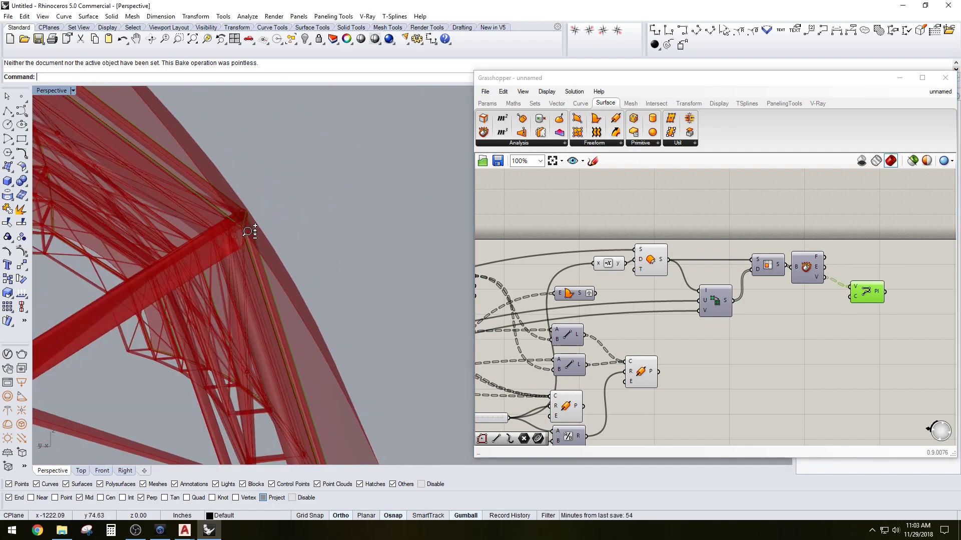
pyautogui.scroll(-2, 247, 232)
pyautogui.click(713, 341)
pyautogui.moveTo(809, 311); pyautogui.dragTo(655, 233)
pyautogui.middleClick(680, 221)
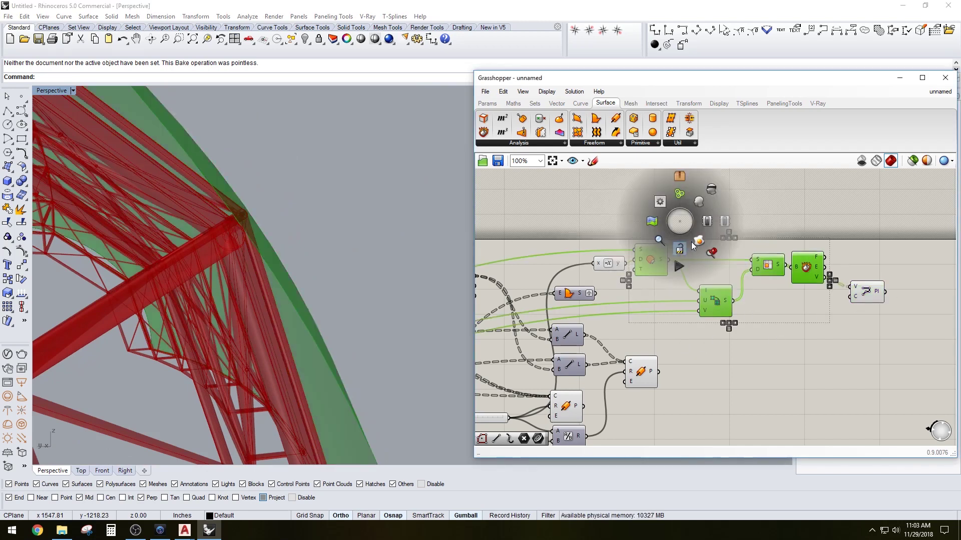
pyautogui.click(710, 191)
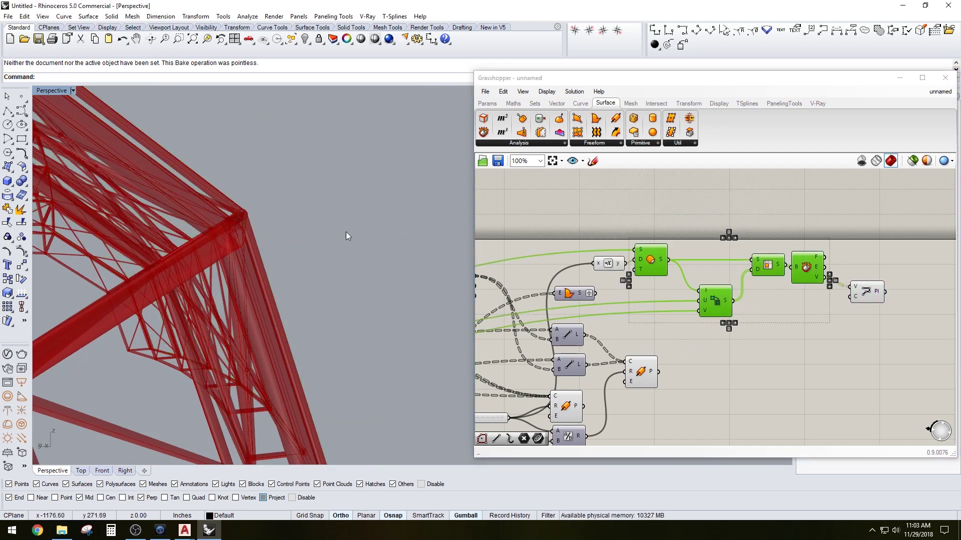
# Move the PolyLine slightly closer, add a Boundary Surfaces component, and feed the polylines into its E input.
pyautogui.click(867, 273)
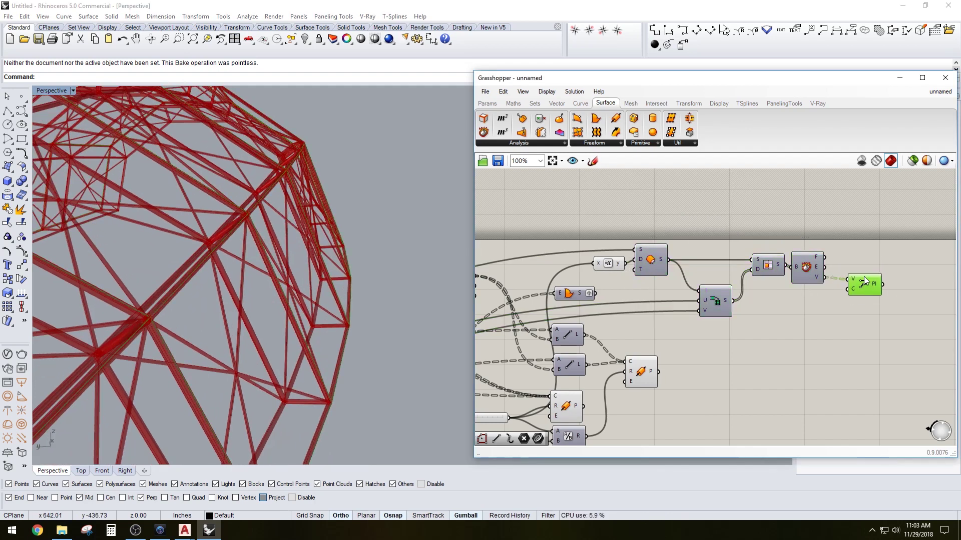
pyautogui.click(888, 297)
pyautogui.moveTo(891, 299); pyautogui.dragTo(754, 291, button='right')
pyautogui.doubleClick(799, 318)
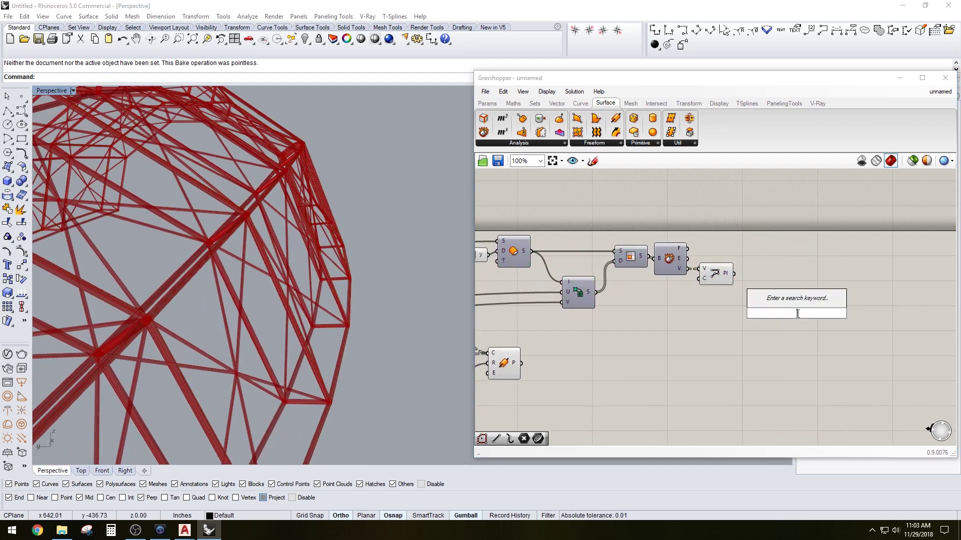
pyautogui.write('MA')
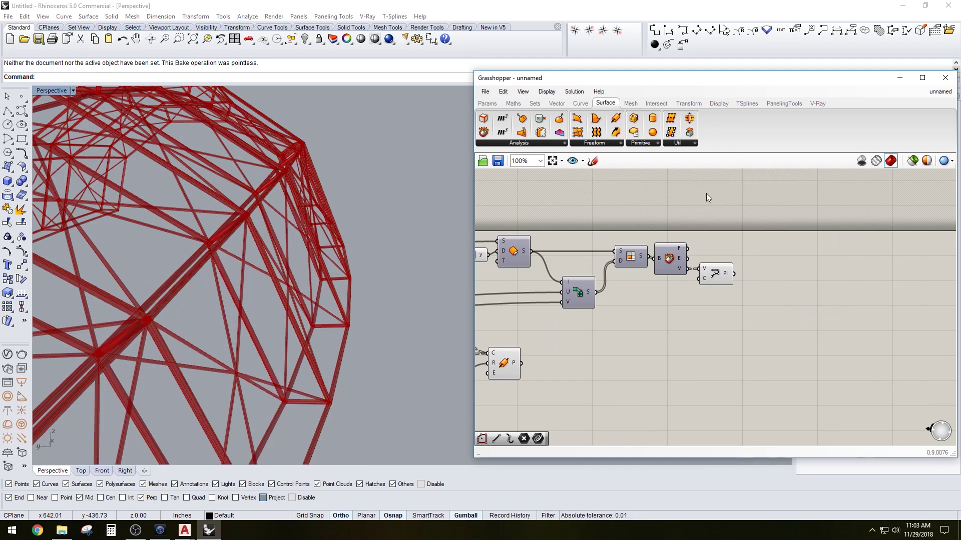
pyautogui.doubleClick(753, 301)
pyautogui.write('BOUN')
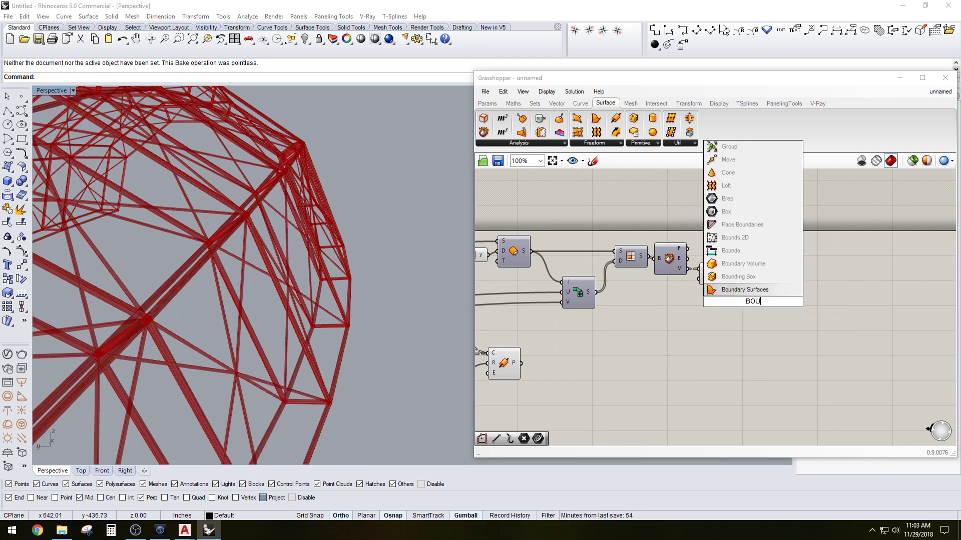
pyautogui.click(744, 291)
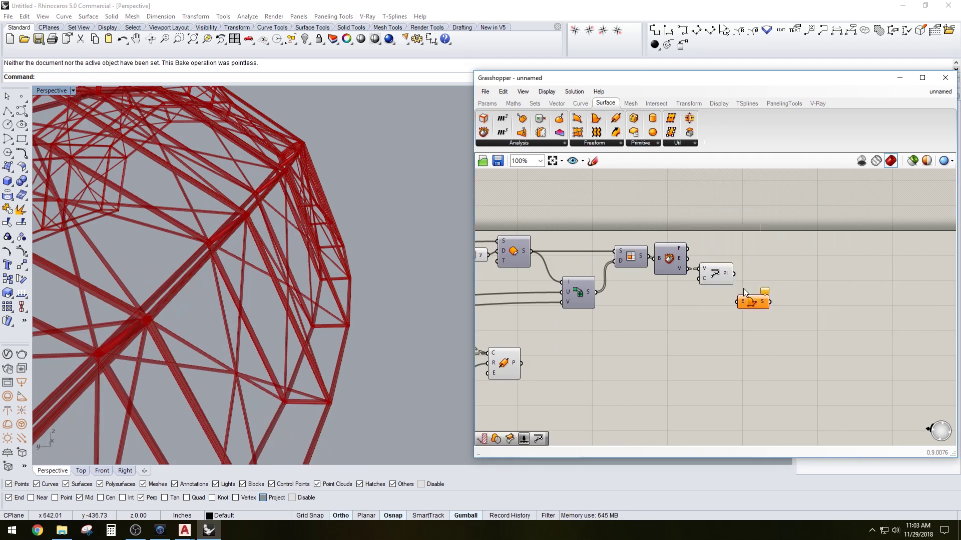
pyautogui.moveTo(734, 274); pyautogui.dragTo(758, 279)
# Turn off the PolyLine preview and check the whole vault with its flat panels.
pyautogui.moveTo(727, 312); pyautogui.dragTo(709, 271)
pyautogui.middleClick(710, 265)
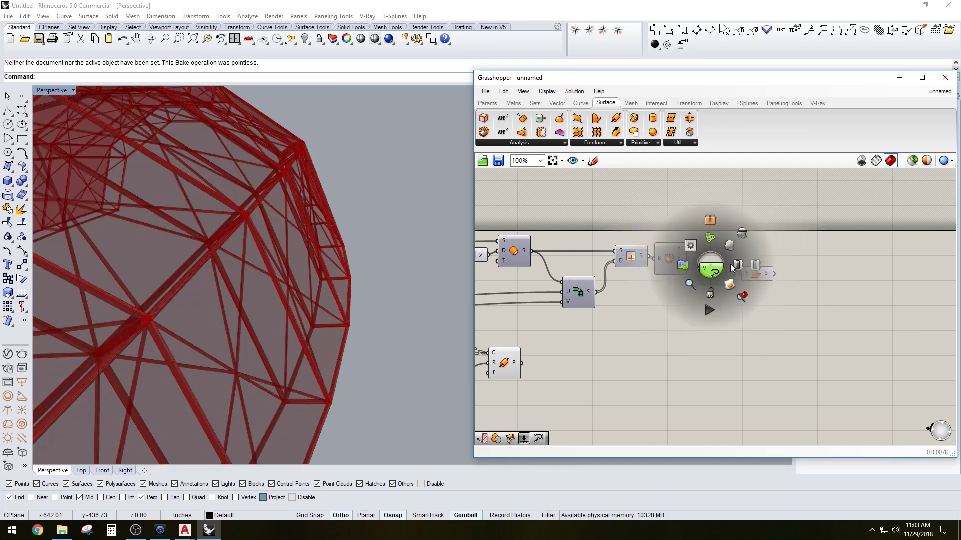
pyautogui.click(741, 237)
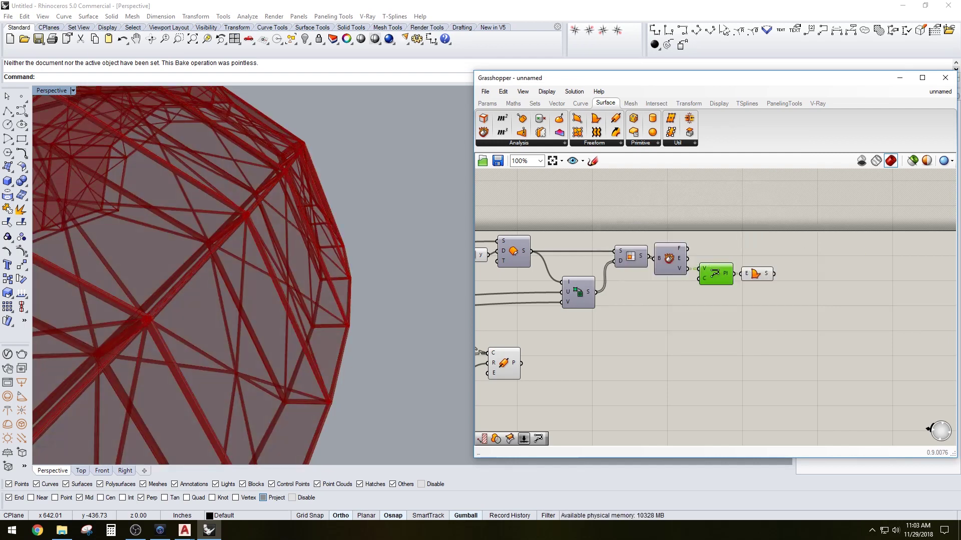
pyautogui.click(728, 355)
pyautogui.scroll(-5, 424, 252)
pyautogui.moveTo(320, 254); pyautogui.dragTo(341, 256, button='right')
pyautogui.click(804, 307)
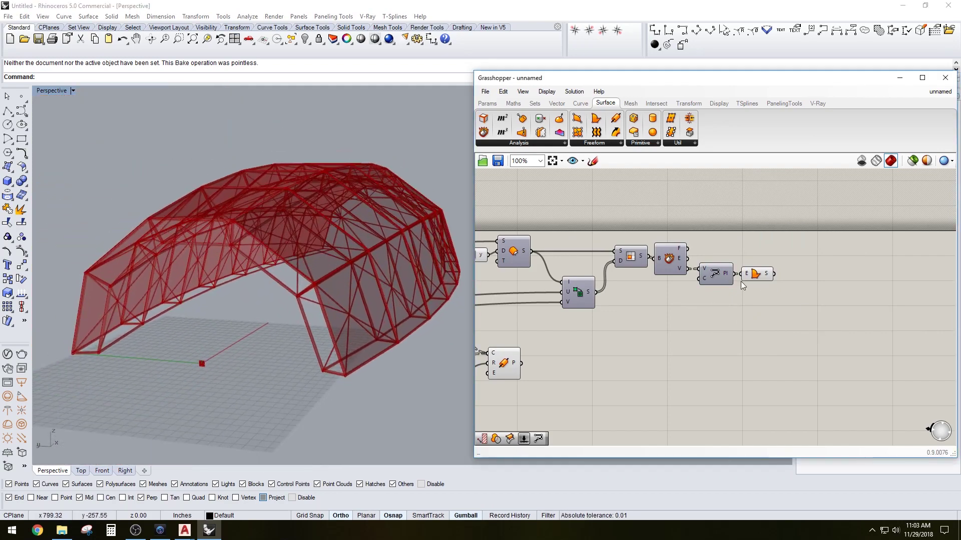
# Bake the panel Boundary Surfaces and both Pipe components, turn off preview drawing, and minimize the Grasshopper window.
pyautogui.scroll(-2, 756, 283)
pyautogui.click(756, 279)
pyautogui.scroll(1, 754, 287)
pyautogui.moveTo(754, 288); pyautogui.dragTo(865, 251, button='right')
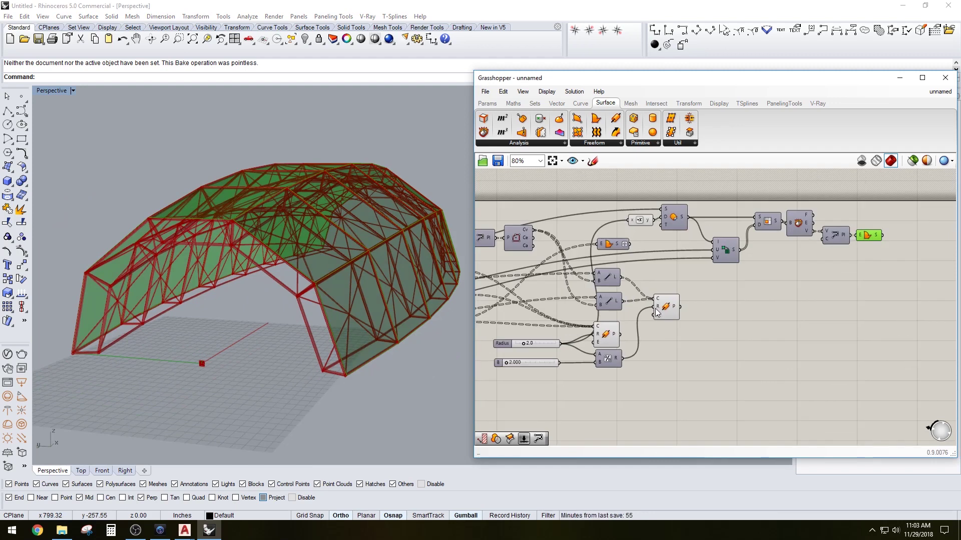
pyautogui.keyDown('shift'); pyautogui.click(666, 307); pyautogui.keyUp('shift')
pyautogui.keyDown('shift'); pyautogui.click(606, 335); pyautogui.keyUp('shift')
pyautogui.middleClick(831, 243)
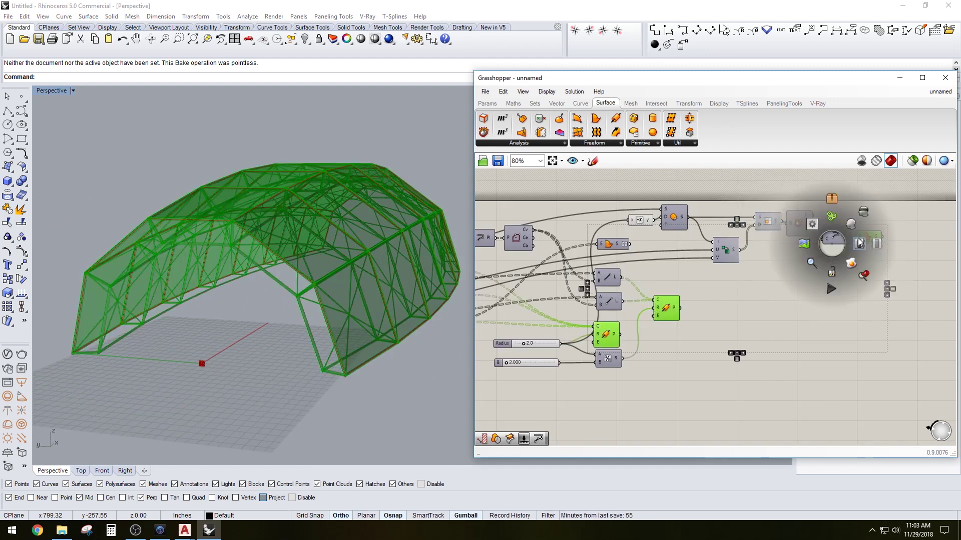
pyautogui.click(851, 263)
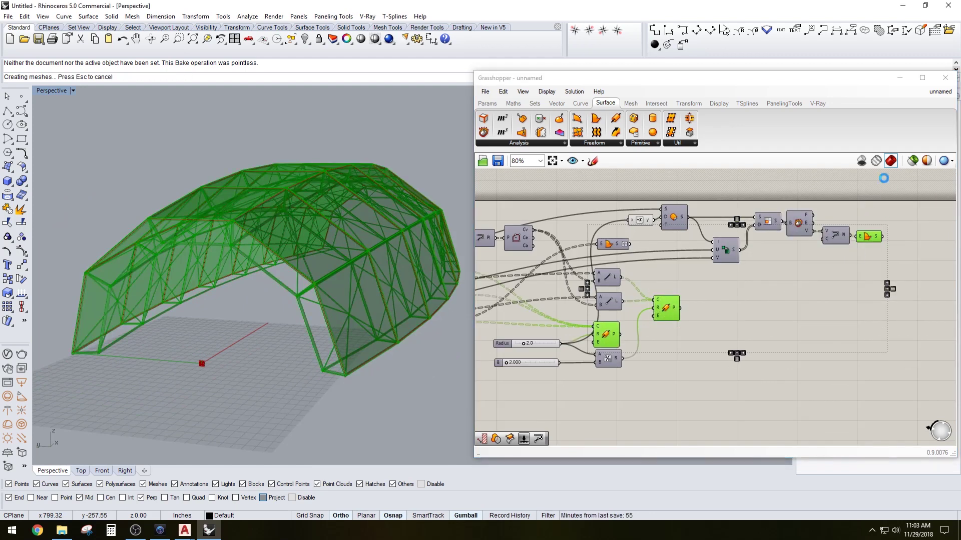
pyautogui.click(861, 162)
pyautogui.click(899, 78)
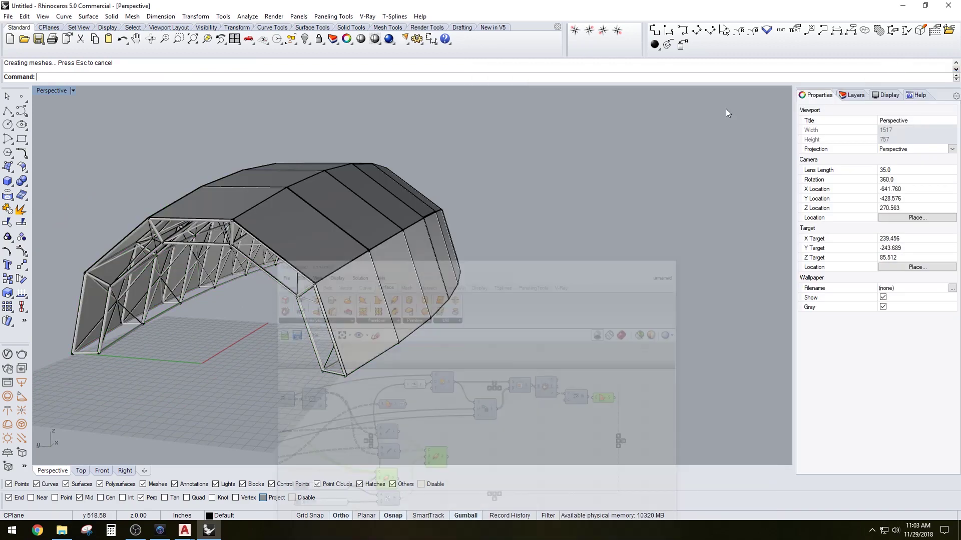
# Examine the baked vault up close, selecting individual skin panels to check how their edges meet each other and the pipes.
pyautogui.moveTo(416, 300); pyautogui.dragTo(381, 290, button='right')
pyautogui.scroll(7, 347, 250)
pyautogui.scroll(6, 443, 260)
pyautogui.moveTo(441, 260); pyautogui.dragTo(398, 275, button='right')
pyautogui.scroll(-5, 398, 275)
pyautogui.click(350, 258)
pyautogui.scroll(-7, 349, 240)
pyautogui.scroll(8, 322, 126)
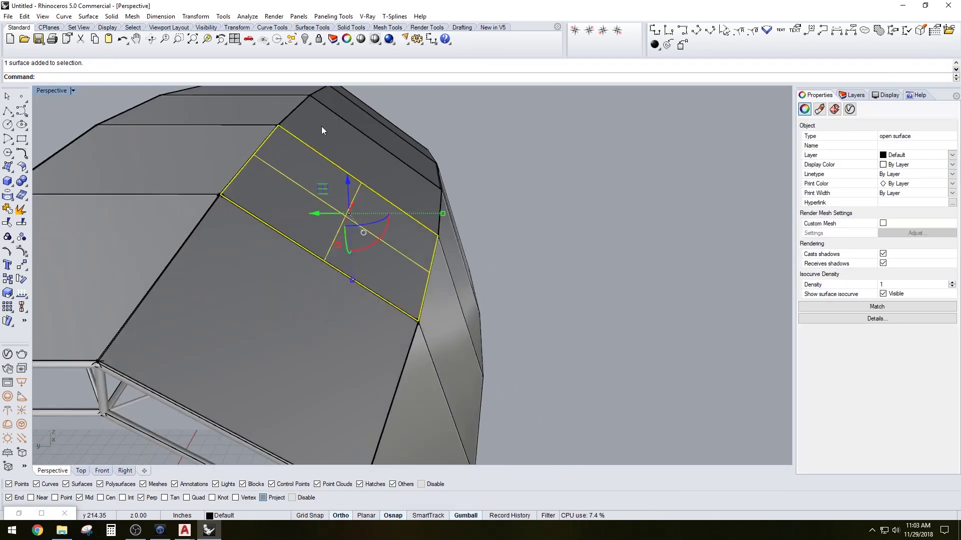
pyautogui.moveTo(351, 127); pyautogui.dragTo(272, 125, button='right')
pyautogui.press('Escape')
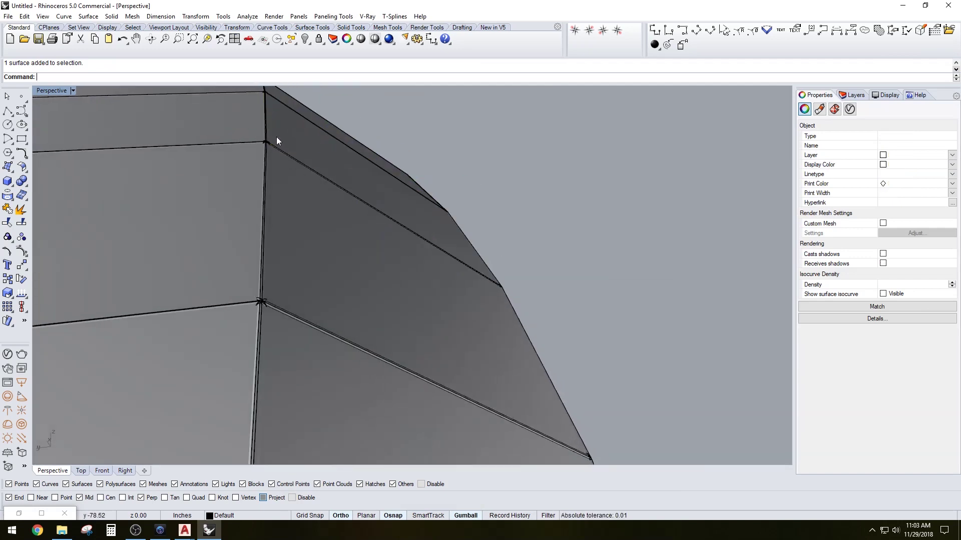
pyautogui.scroll(-6, 300, 228)
pyautogui.scroll(5, 353, 231)
pyautogui.click(397, 187)
pyautogui.moveTo(398, 187); pyautogui.dragTo(396, 217, button='right')
pyautogui.press('Escape')
pyautogui.click(390, 139)
pyautogui.press('Escape')
pyautogui.click(418, 138)
pyautogui.moveTo(418, 138); pyautogui.dragTo(443, 172, button='right')
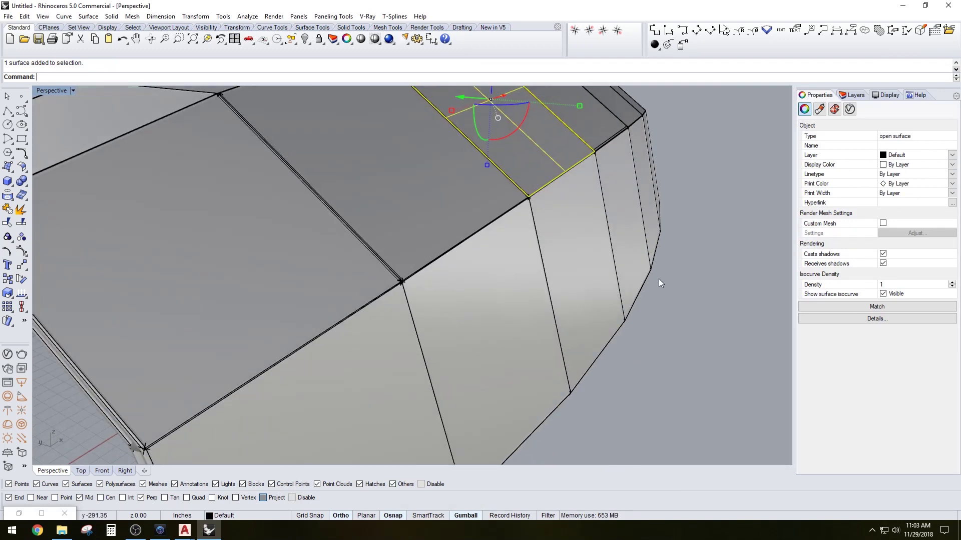
pyautogui.press('Escape')
pyautogui.scroll(-5, 687, 326)
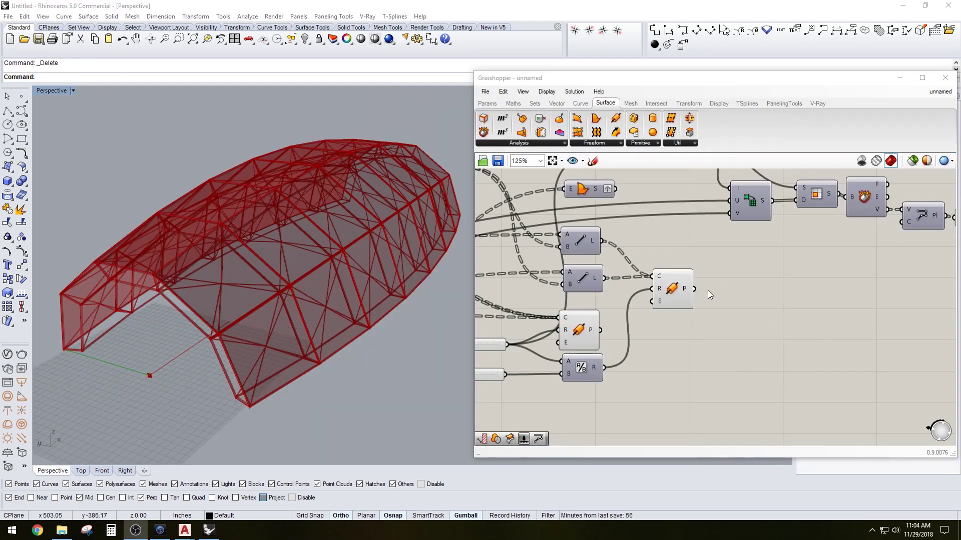
# Turn off the previews of both Pipe components and examine the panelled skin on its own.
pyautogui.moveTo(706, 333); pyautogui.dragTo(600, 304)
pyautogui.middleClick(693, 289)
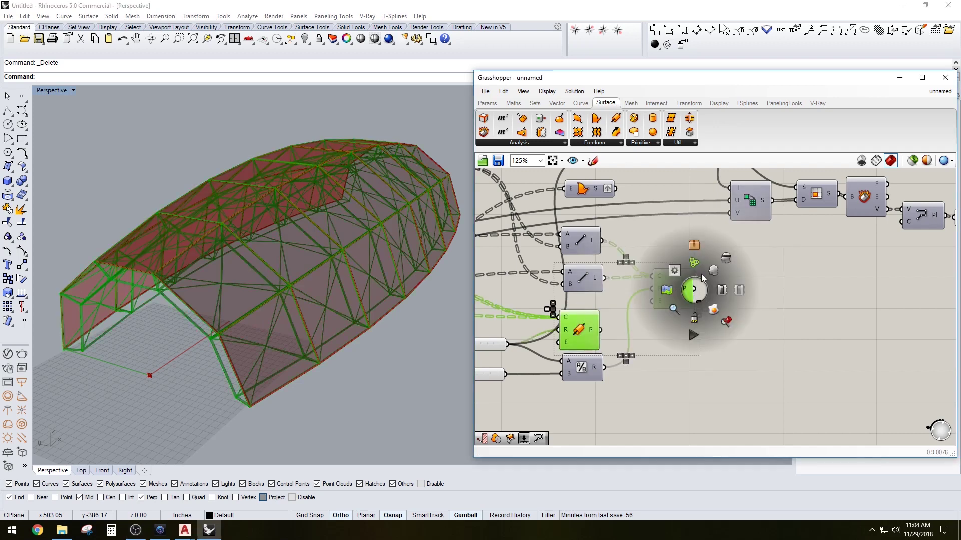
pyautogui.click(713, 271)
pyautogui.scroll(5, 326, 234)
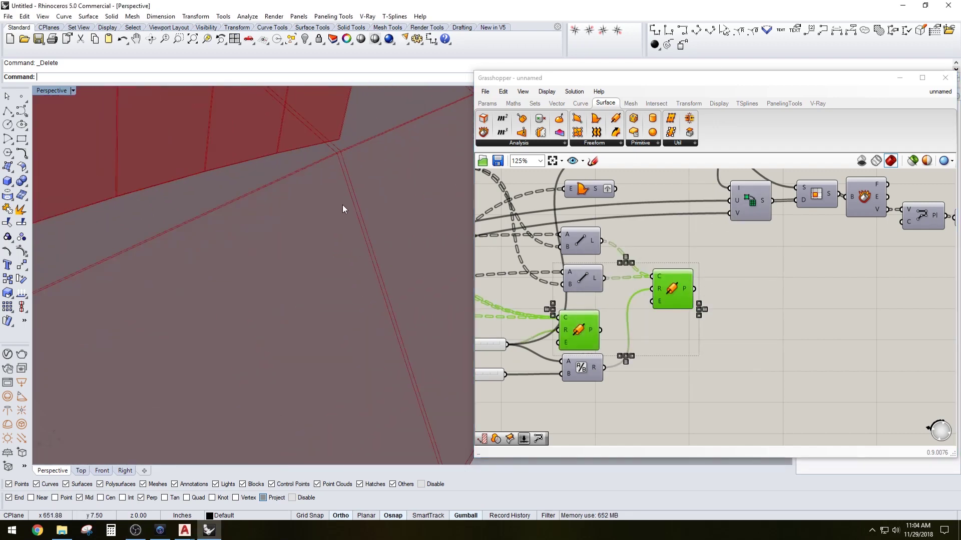
pyautogui.scroll(-4, 826, 260)
pyautogui.scroll(-8, 273, 343)
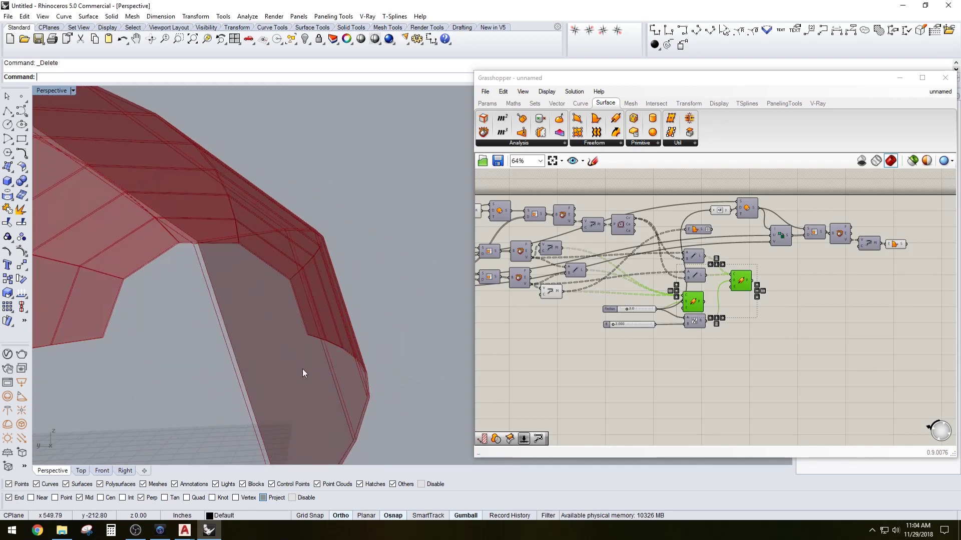
pyautogui.scroll(2, 304, 373)
pyautogui.click(748, 301)
pyautogui.moveTo(511, 274); pyautogui.dragTo(686, 290, button='right')
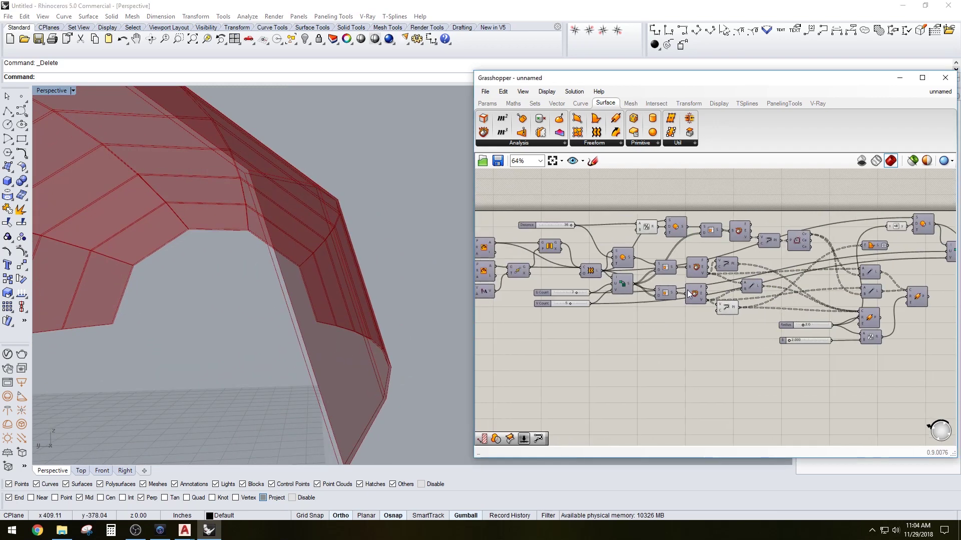
# Turn off the preview of the still-visible PolyLine component that feeds the frame's Boundary Surfaces and Pipe.
pyautogui.moveTo(765, 315); pyautogui.dragTo(622, 323, button='right')
pyautogui.moveTo(914, 283); pyautogui.dragTo(812, 286, button='right')
pyautogui.click(820, 272)
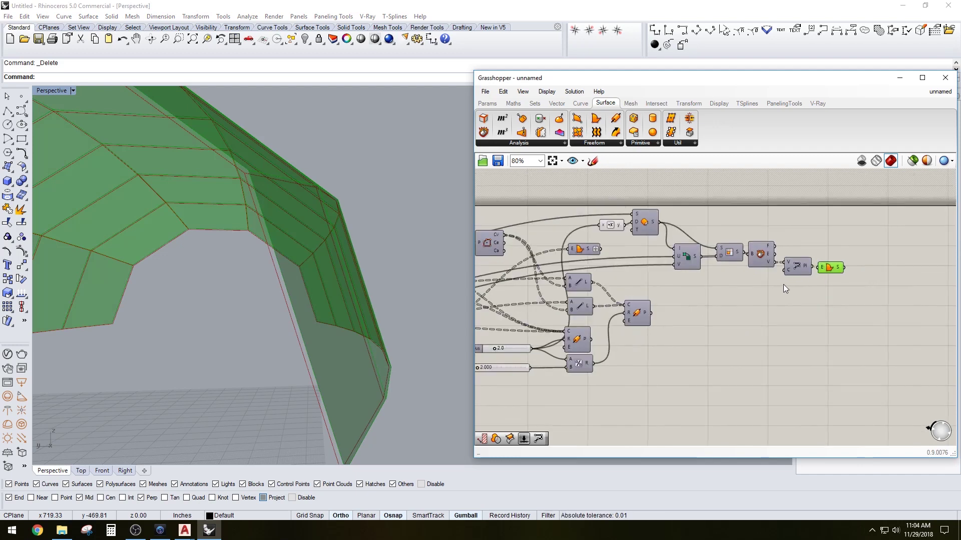
pyautogui.scroll(2, 809, 255)
pyautogui.scroll(-2, 801, 265)
pyautogui.moveTo(626, 313); pyautogui.dragTo(792, 259, button='right')
pyautogui.scroll(1, 694, 313)
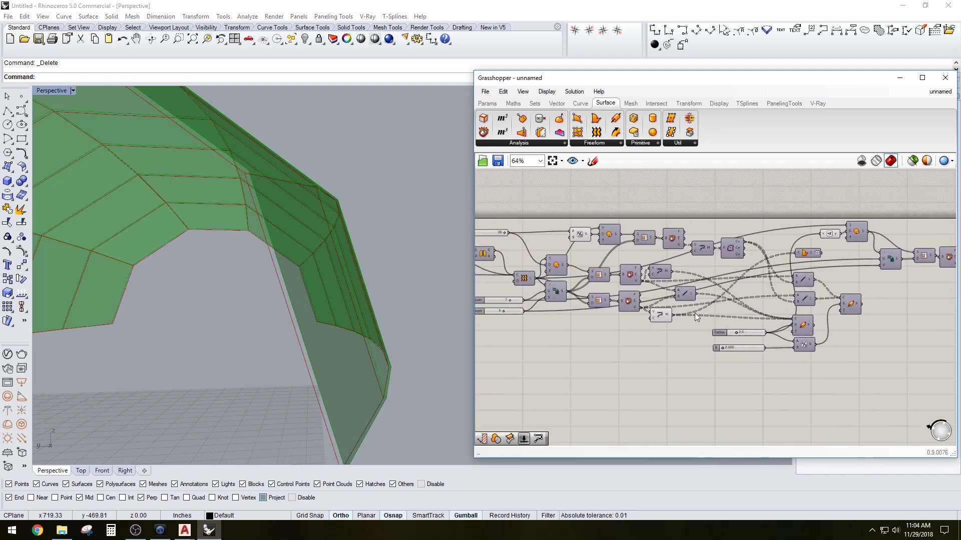
pyautogui.middleClick(665, 317)
pyautogui.click(692, 289)
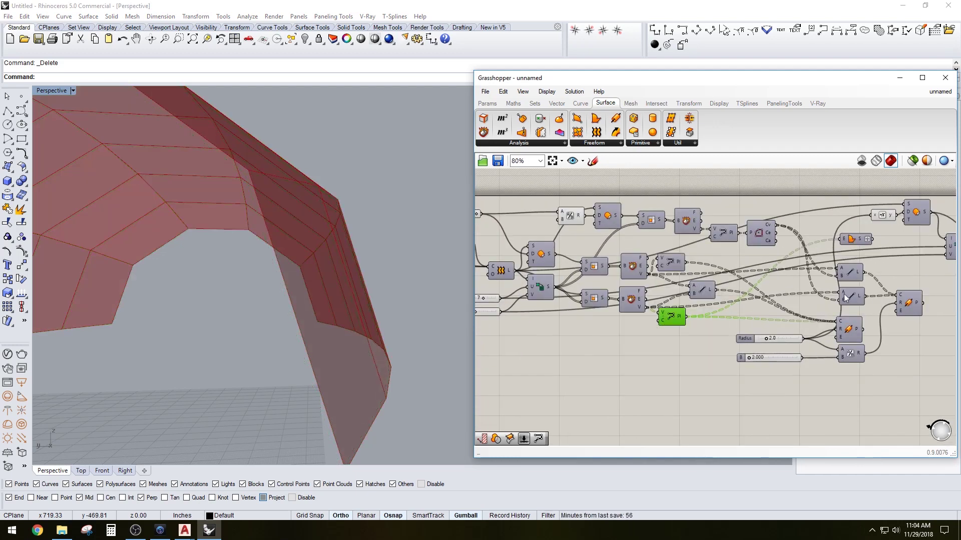
# Highlight the panel Boundary Surfaces component and examine the flat-panel skin from underneath.
pyautogui.moveTo(830, 295); pyautogui.dragTo(662, 310, button='right')
pyautogui.click(933, 272)
pyautogui.moveTo(168, 273); pyautogui.dragTo(290, 271, button='right')
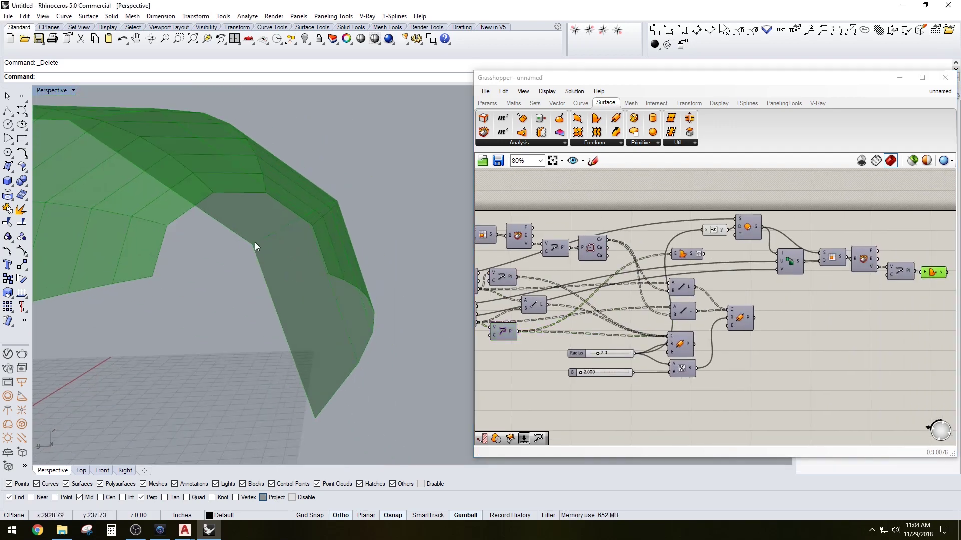
pyautogui.scroll(2, 256, 246)
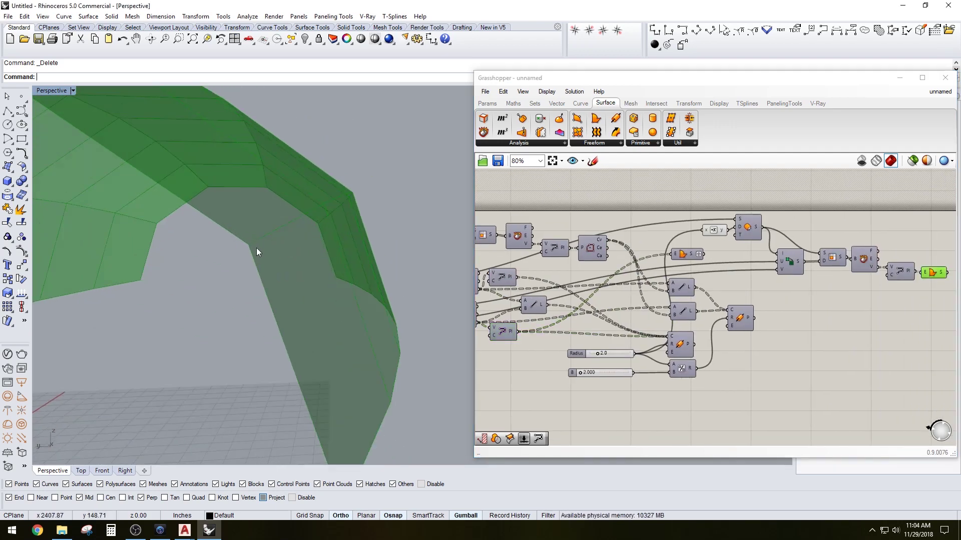
pyautogui.click(832, 346)
# Add another Offset surface component and a Negative component wired into its distance input.
pyautogui.scroll(3, 811, 341)
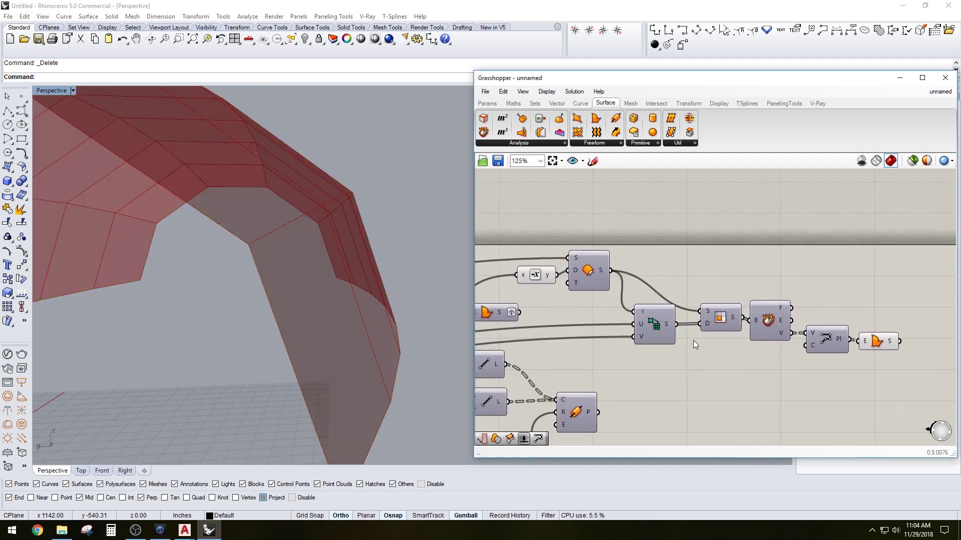
pyautogui.doubleClick(793, 270)
pyautogui.write('OFF')
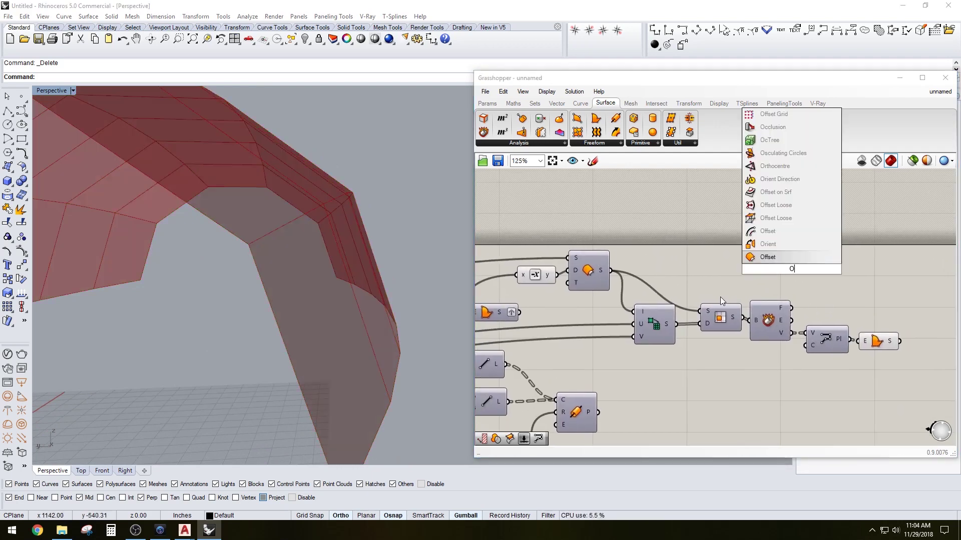
pyautogui.click(765, 245)
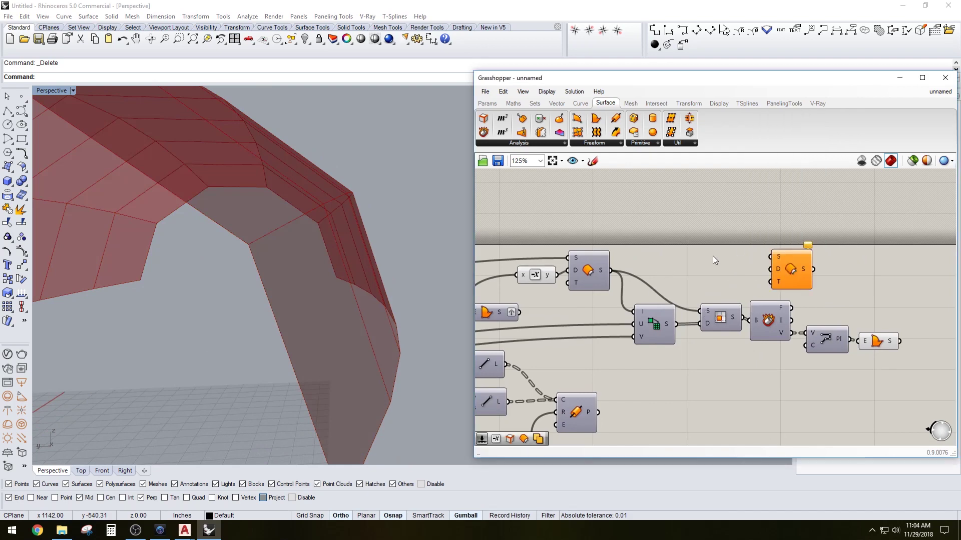
pyautogui.doubleClick(712, 256)
pyautogui.write('NEG')
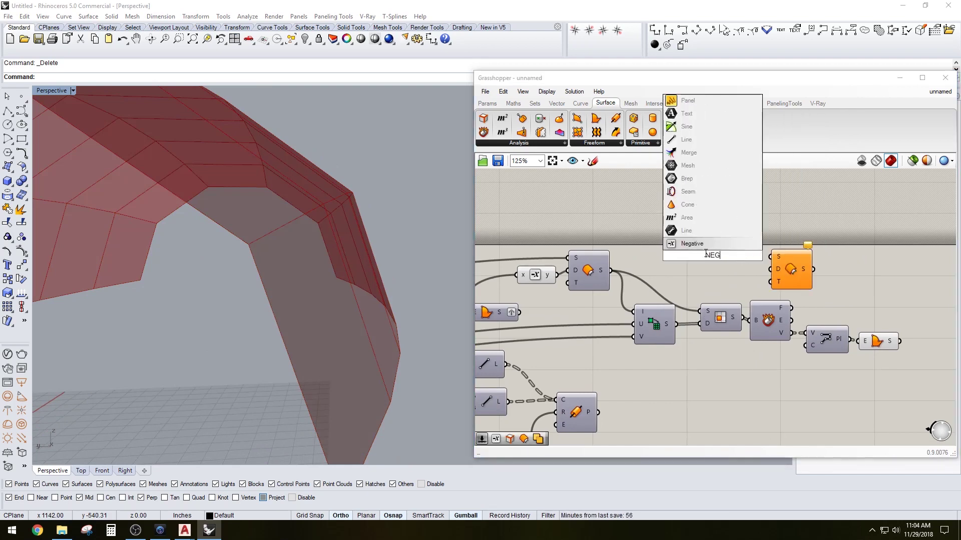
pyautogui.click(697, 246)
pyautogui.moveTo(710, 260); pyautogui.dragTo(724, 272)
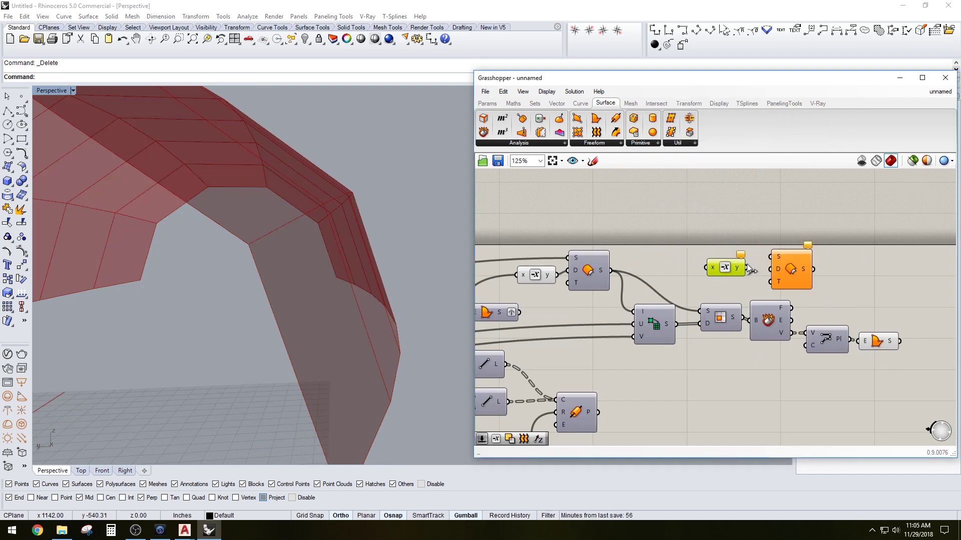
pyautogui.moveTo(786, 267); pyautogui.dragTo(787, 262)
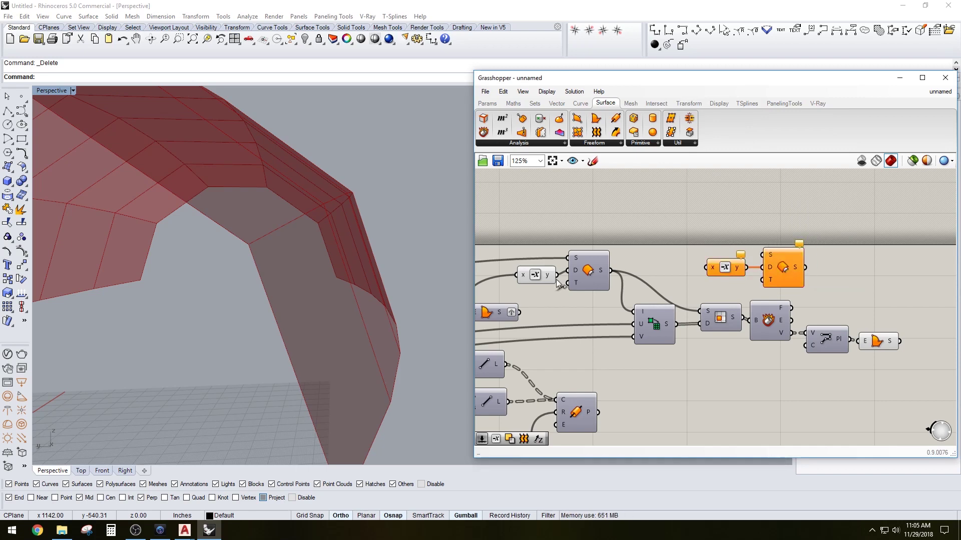
# Feed the existing skin offset surface into the new Offset and drive the Negative with a number slider of 4.
pyautogui.moveTo(629, 271); pyautogui.dragTo(703, 256, button='right')
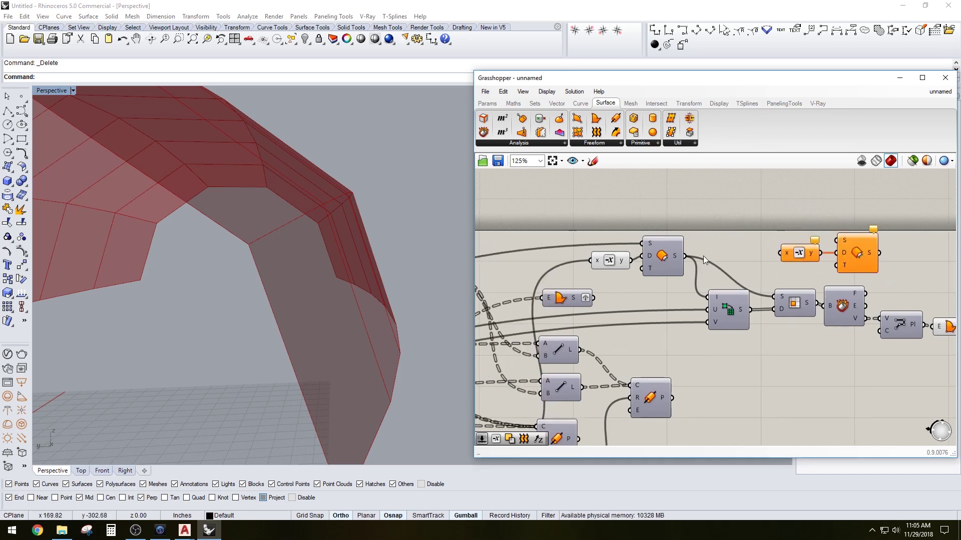
pyautogui.moveTo(684, 256); pyautogui.dragTo(810, 258)
pyautogui.click(762, 223)
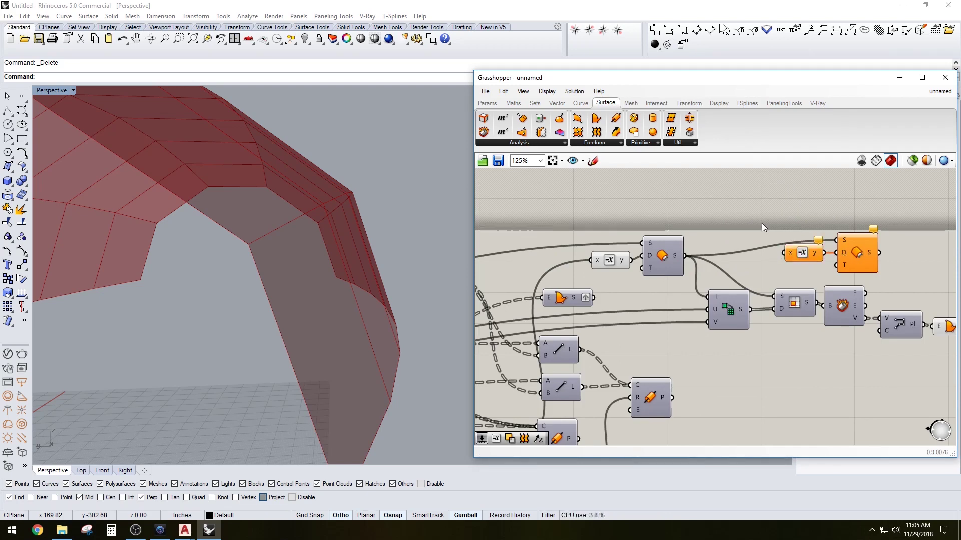
pyautogui.doubleClick(687, 188)
pyautogui.write('4')
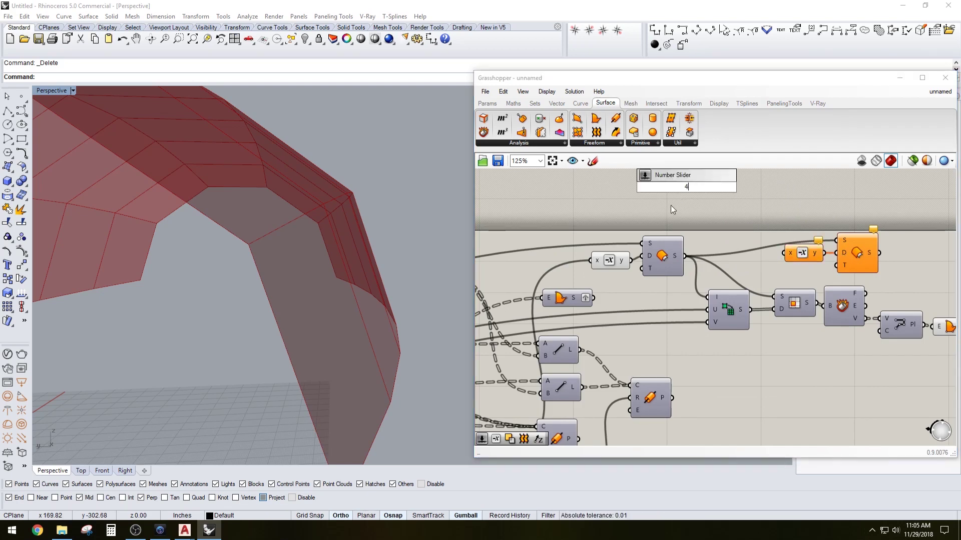
pyautogui.press('Return')
pyautogui.moveTo(739, 188); pyautogui.dragTo(784, 253)
pyautogui.moveTo(866, 219); pyautogui.dragTo(766, 211, button='right')
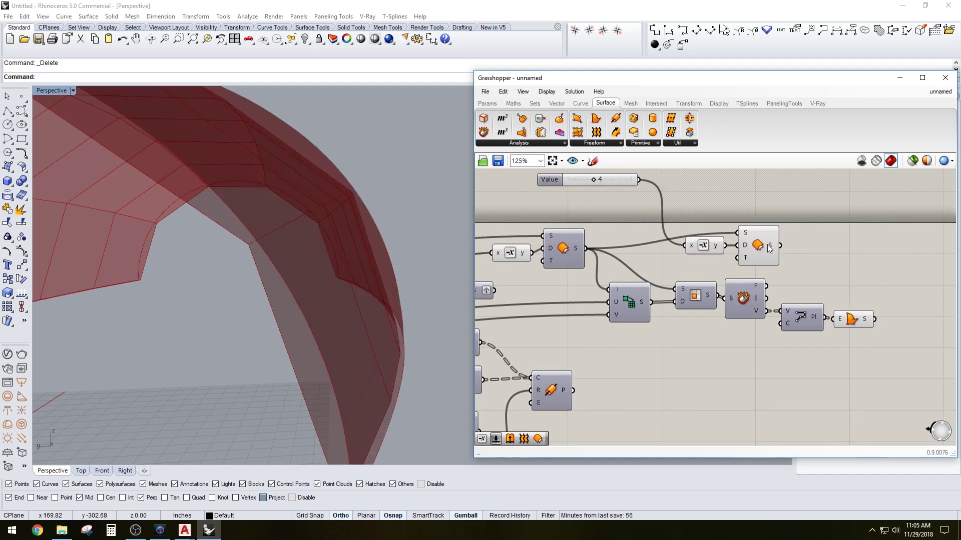
pyautogui.click(768, 243)
pyautogui.moveTo(795, 262); pyautogui.dragTo(695, 238)
pyautogui.moveTo(755, 246); pyautogui.dragTo(727, 242)
pyautogui.click(778, 186)
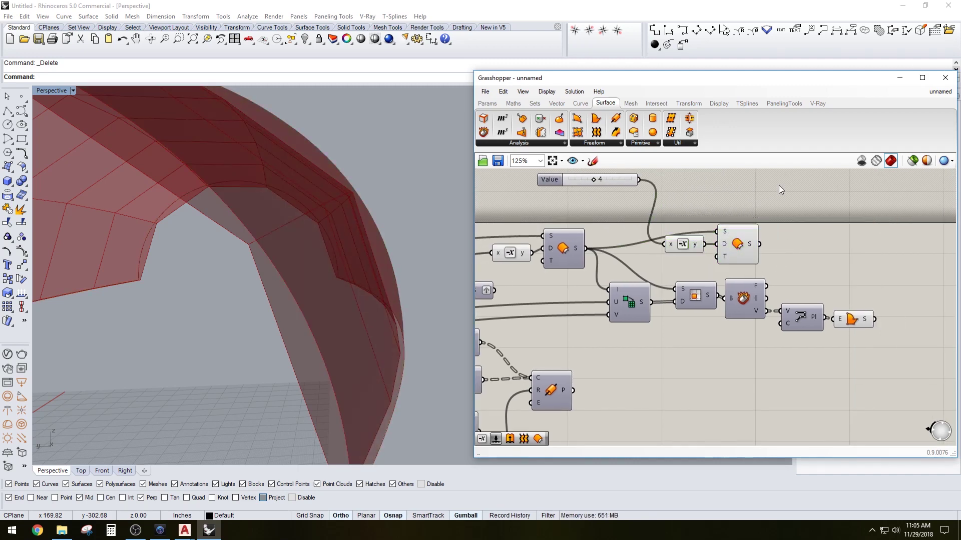
# Duplicate the skin's Divide Domain² and SubSrf pair and feed both copies with the new offset surface.
pyautogui.moveTo(688, 341); pyautogui.dragTo(630, 291)
pyautogui.scroll(-2, 639, 304)
pyautogui.moveTo(646, 317); pyautogui.dragTo(647, 334, button='right')
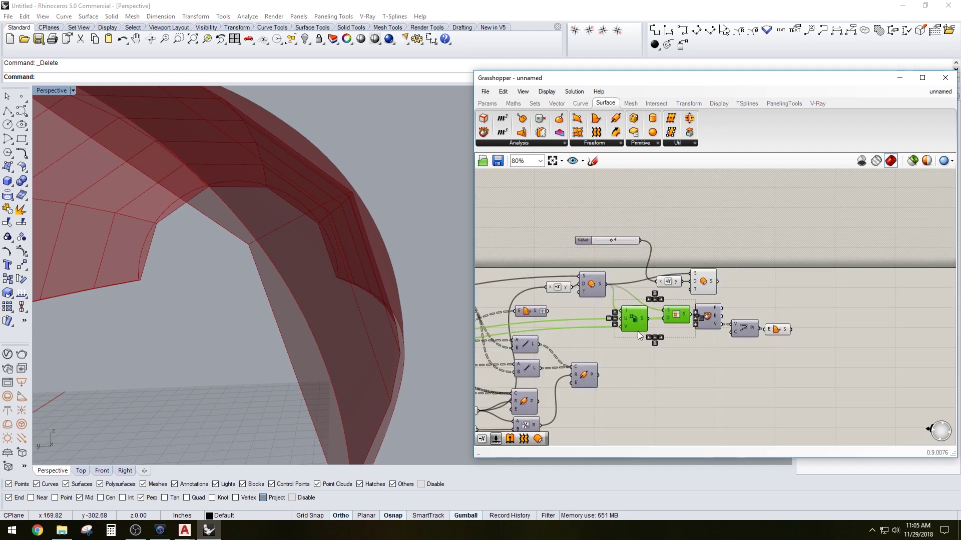
pyautogui.keyDown('alt'); pyautogui.moveTo(631, 318); pyautogui.dragTo(750, 288); pyautogui.keyUp('alt')
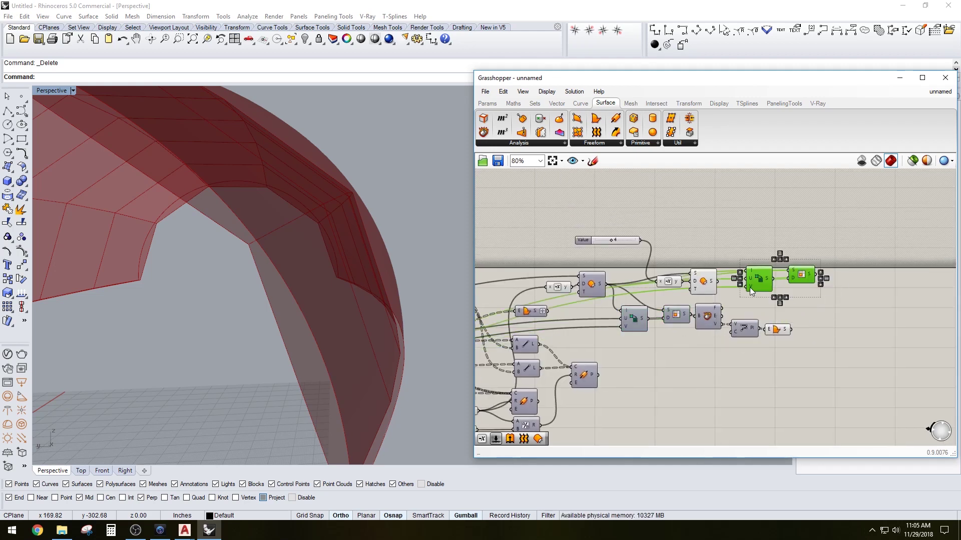
pyautogui.scroll(3, 730, 239)
pyautogui.moveTo(691, 280); pyautogui.dragTo(840, 256)
pyautogui.moveTo(857, 269); pyautogui.dragTo(857, 279)
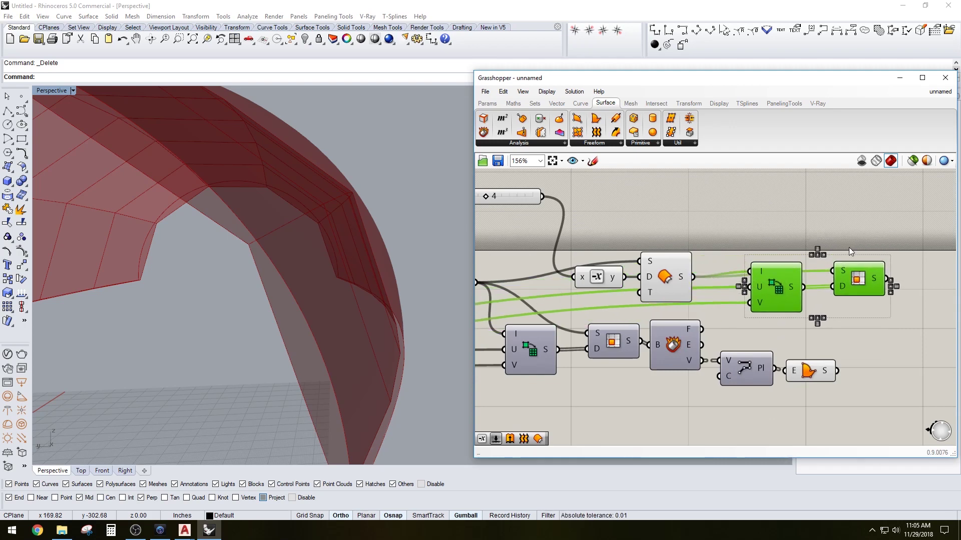
pyautogui.click(848, 247)
pyautogui.moveTo(779, 280); pyautogui.dragTo(770, 307)
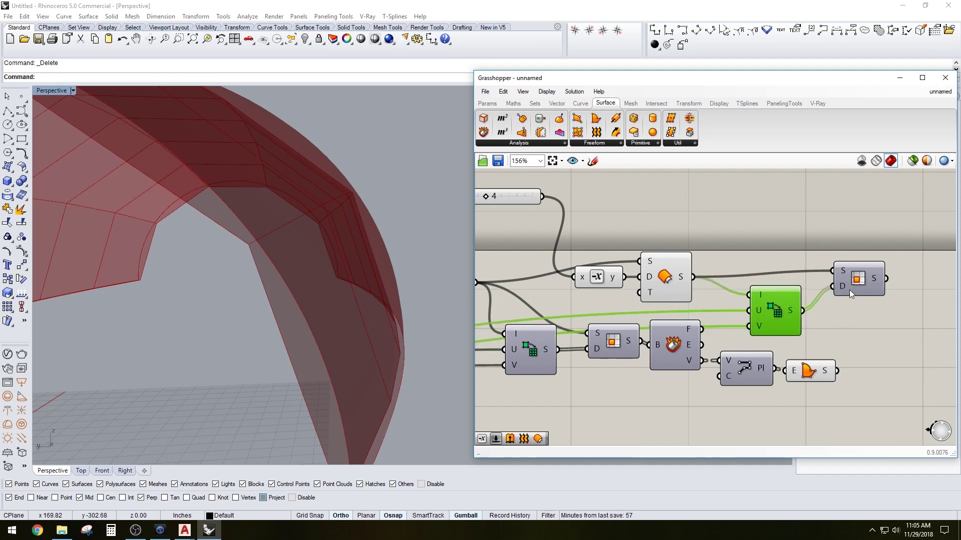
pyautogui.moveTo(848, 290); pyautogui.dragTo(850, 296)
pyautogui.click(875, 241)
# Try the preview of the duplicated SubSrf component and switch it off again.
pyautogui.scroll(-5, 446, 217)
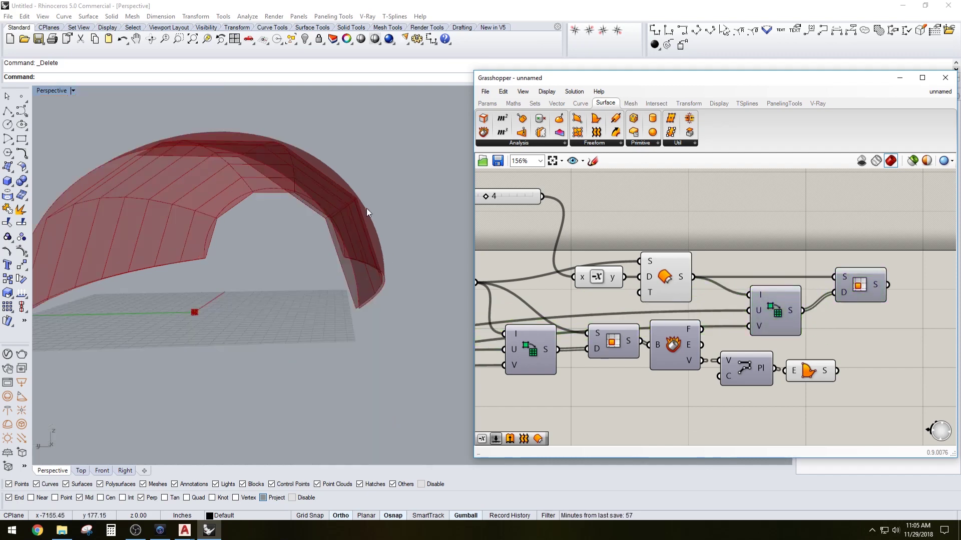
pyautogui.moveTo(857, 289); pyautogui.dragTo(858, 290)
pyautogui.rightClick(859, 289)
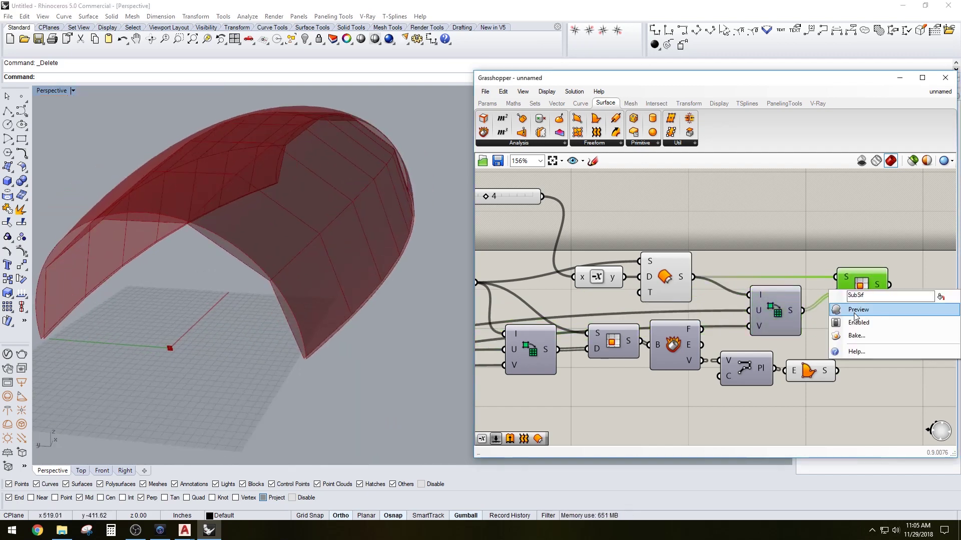
pyautogui.click(853, 312)
pyautogui.click(812, 290)
pyautogui.click(874, 279)
pyautogui.rightClick(869, 281)
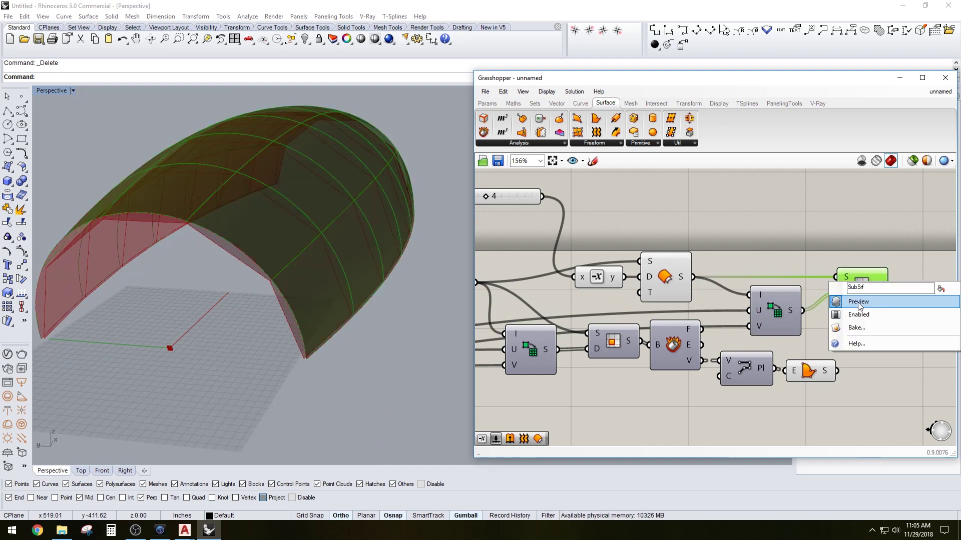
pyautogui.click(859, 303)
# Turn off the preview of the new Offset surface component.
pyautogui.click(774, 311)
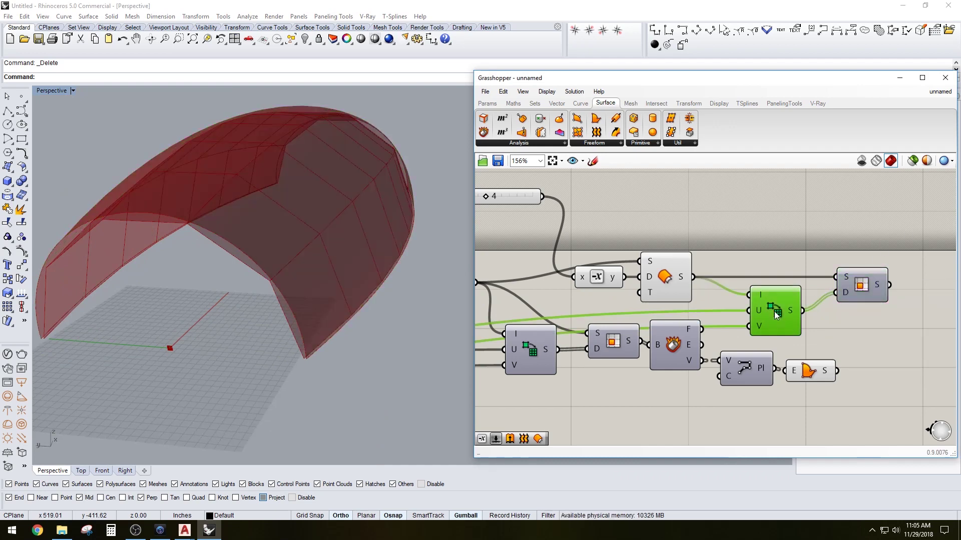
pyautogui.click(662, 275)
pyautogui.middleClick(649, 282)
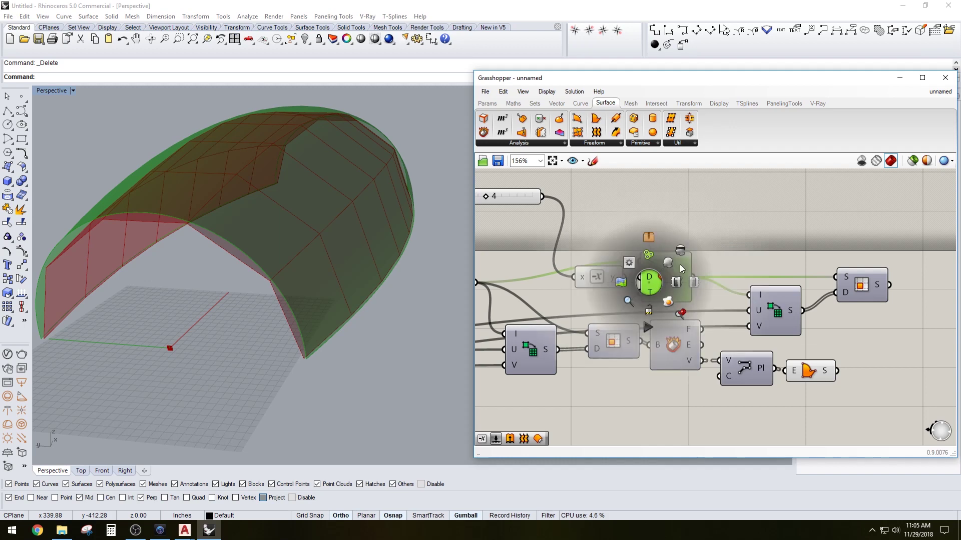
pyautogui.click(680, 253)
pyautogui.click(859, 287)
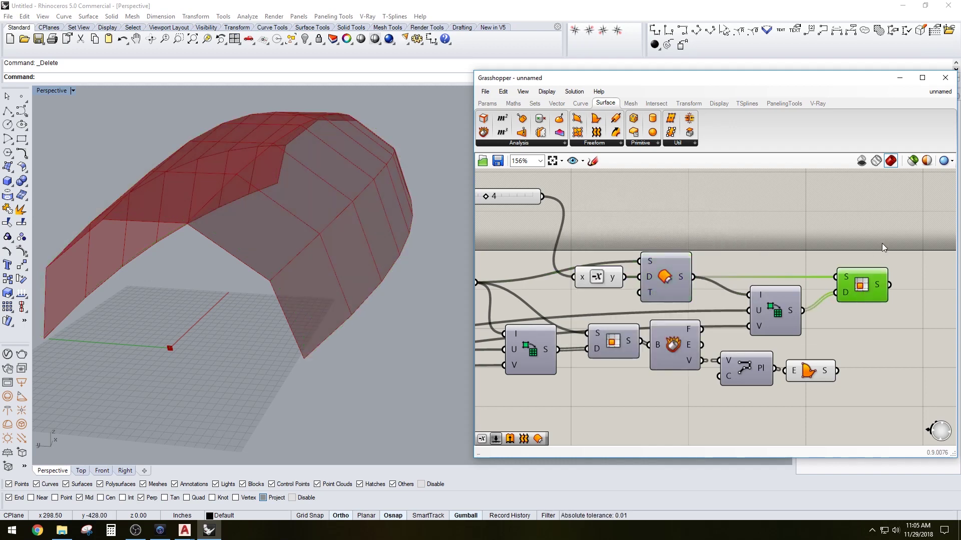
# Duplicate the Deconstruct Brep, PolyLine and Boundary Surfaces chain and connect it to the new SubSrf to make a second panel layer.
pyautogui.moveTo(838, 270); pyautogui.dragTo(763, 326, button='right')
pyautogui.moveTo(832, 392); pyautogui.dragTo(666, 311)
pyautogui.moveTo(730, 357); pyautogui.dragTo(692, 333, button='right')
pyautogui.scroll(-3, 649, 320)
pyautogui.keyDown('alt'); pyautogui.moveTo(638, 311); pyautogui.dragTo(789, 259); pyautogui.keyUp('alt')
pyautogui.scroll(1, 790, 275)
pyautogui.click(757, 341)
pyautogui.scroll(-2, 768, 288)
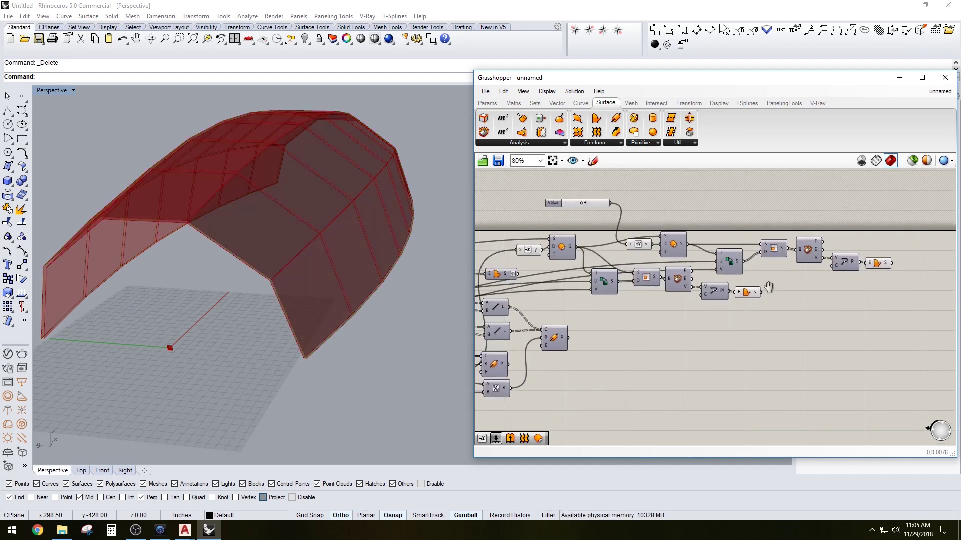
# Compare the two Boundary Surfaces components and examine the gap between the two panel layers up close.
pyautogui.click(880, 265)
pyautogui.scroll(2, 787, 283)
pyautogui.keyDown('shift'); pyautogui.click(726, 297); pyautogui.keyUp('shift')
pyautogui.click(824, 332)
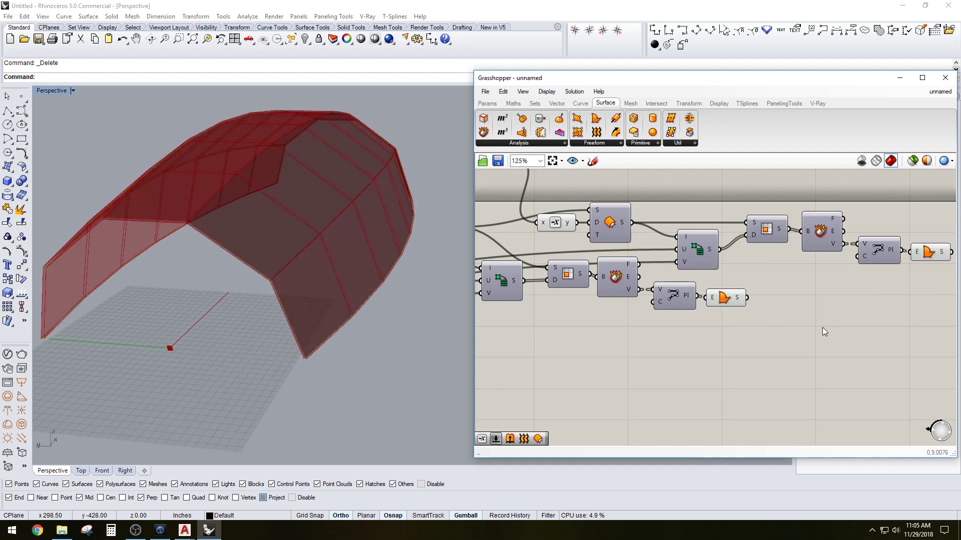
pyautogui.moveTo(839, 316); pyautogui.dragTo(759, 333, button='right')
pyautogui.scroll(5, 268, 279)
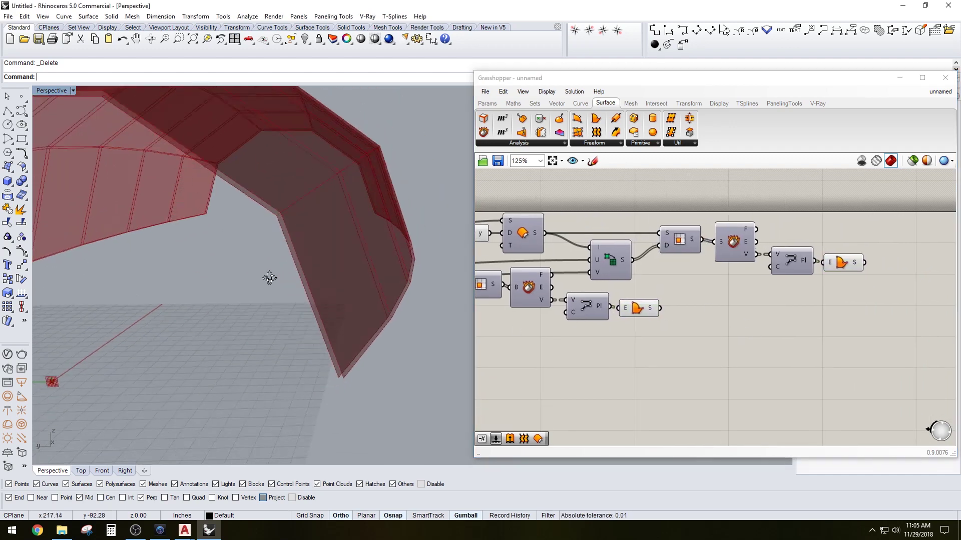
pyautogui.scroll(-2, 271, 231)
pyautogui.scroll(-1, 834, 311)
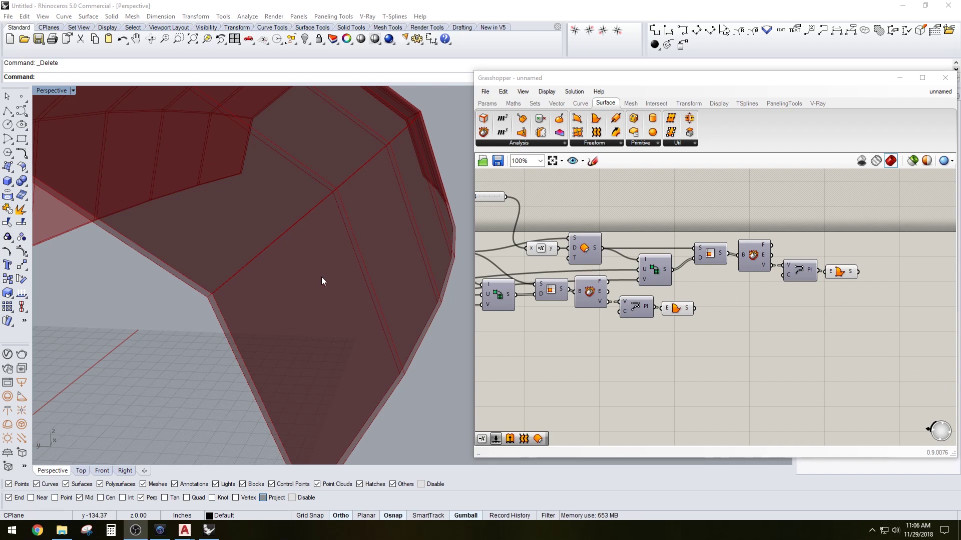
pyautogui.scroll(1, 322, 278)
# Add a Loft component and connect both panel Boundary Surfaces outputs to its curves input.
pyautogui.doubleClick(808, 350)
pyautogui.write('LO')
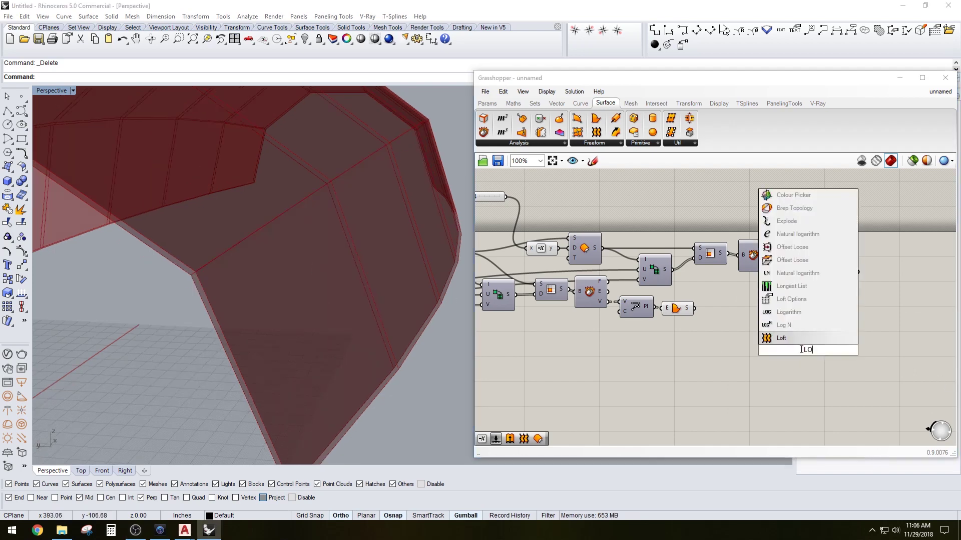
pyautogui.click(785, 338)
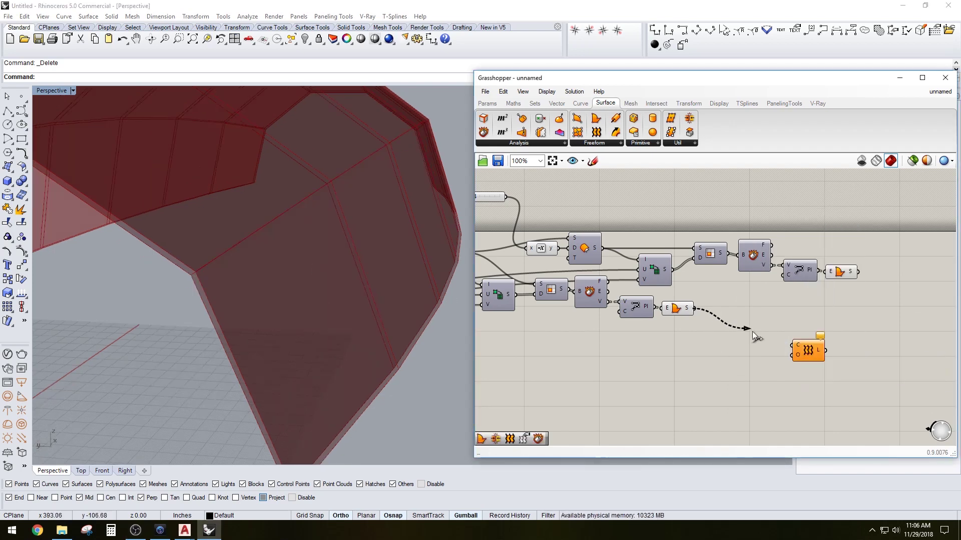
pyautogui.moveTo(752, 332); pyautogui.dragTo(846, 292)
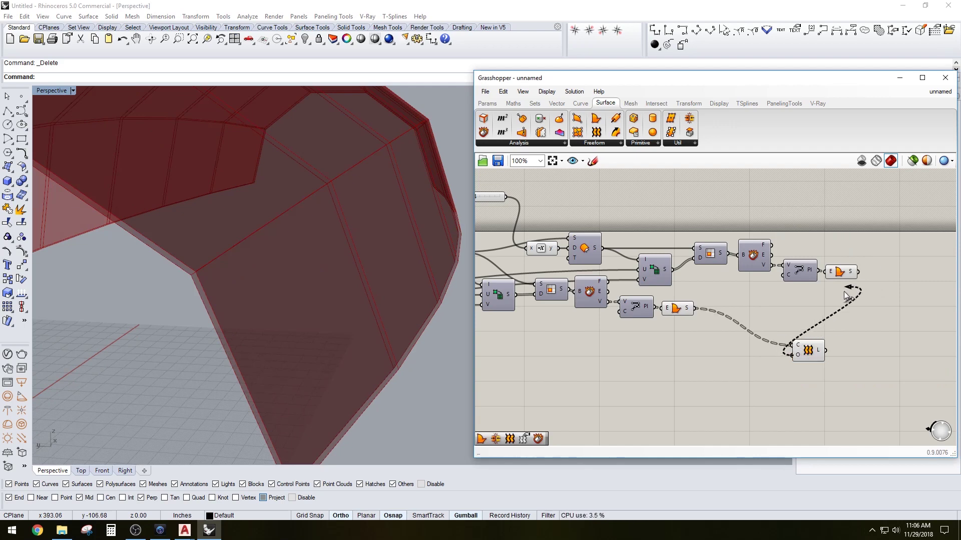
pyautogui.moveTo(806, 354); pyautogui.dragTo(890, 287)
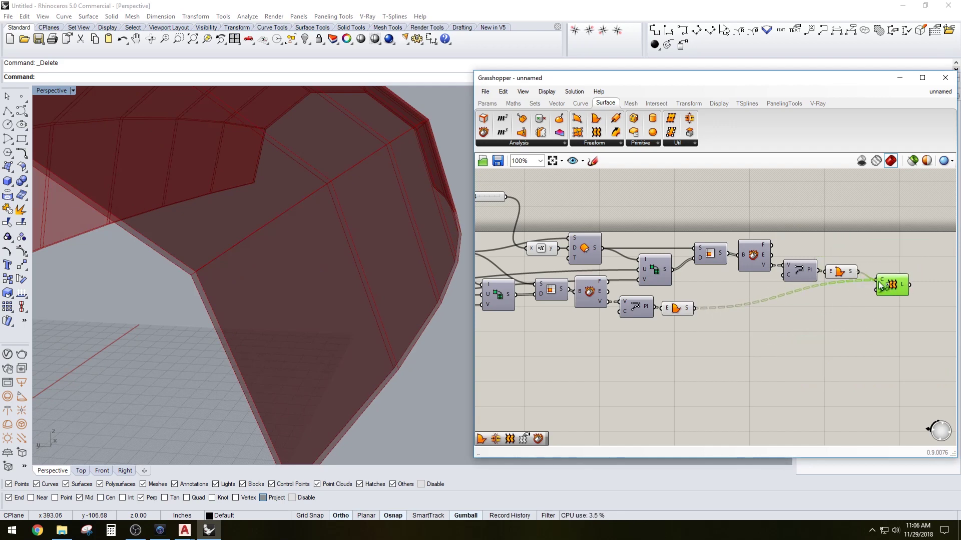
pyautogui.moveTo(890, 286); pyautogui.dragTo(891, 298)
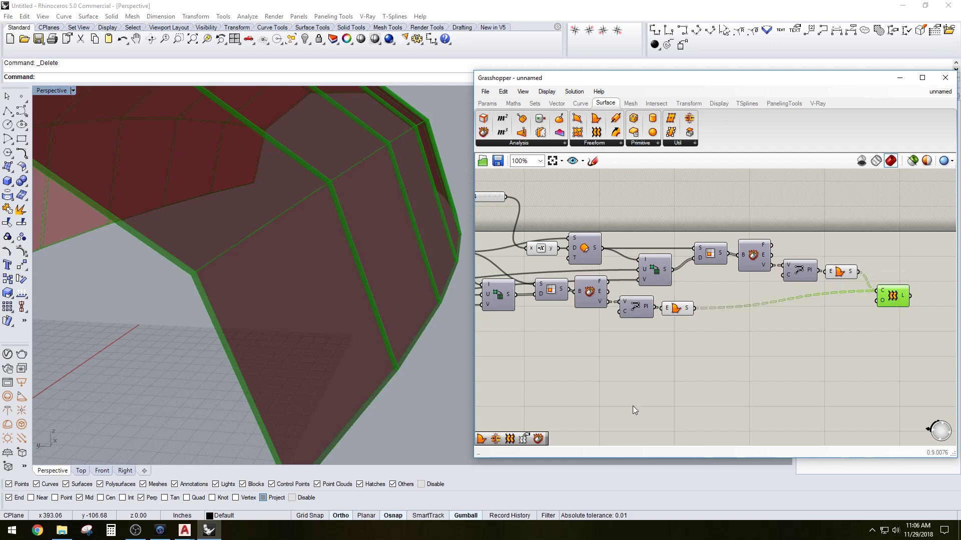
# Examine the lofted panel edges up close and compare the Loft with both panel Boundary Surfaces components.
pyautogui.moveTo(283, 326); pyautogui.dragTo(570, 347, button='right')
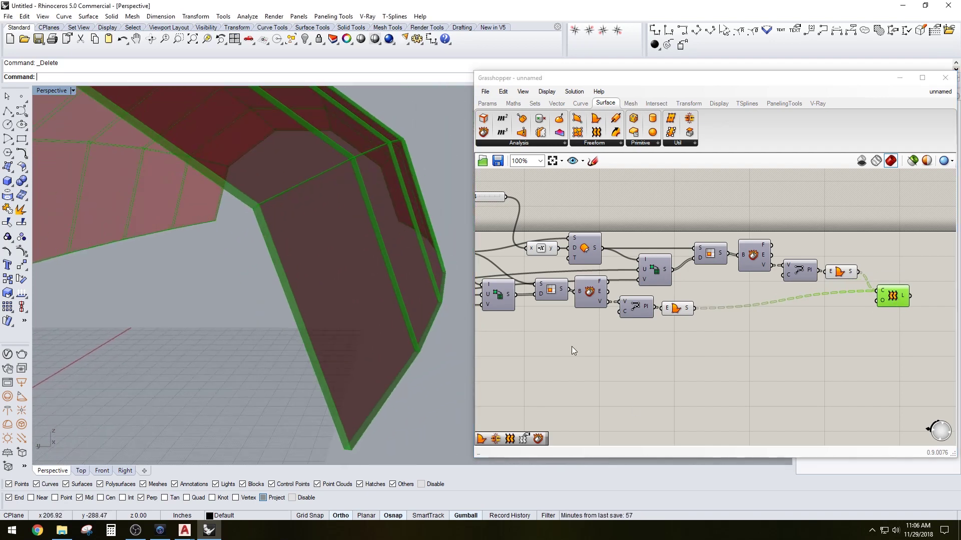
pyautogui.click(896, 337)
pyautogui.click(893, 296)
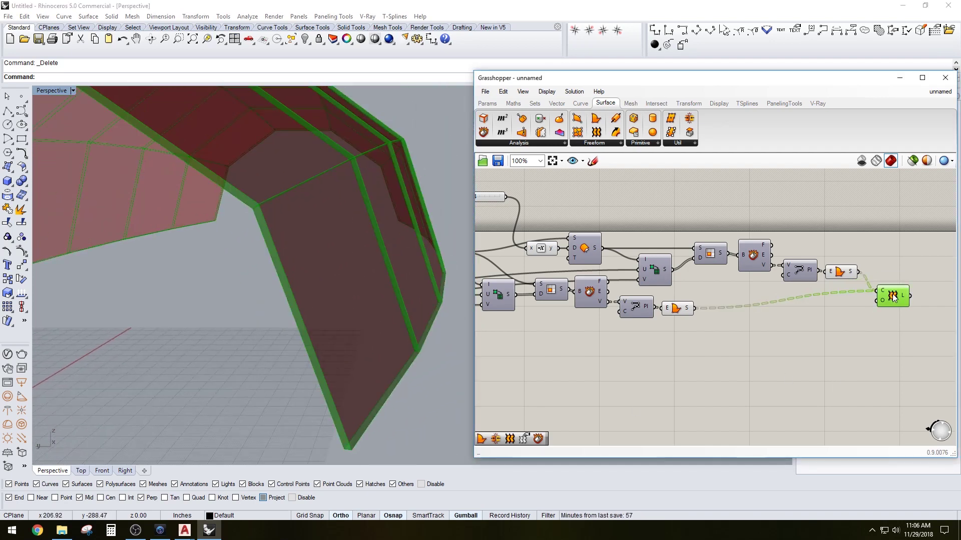
pyautogui.click(847, 278)
pyautogui.click(676, 309)
pyautogui.click(843, 371)
# Add a Brep Join component and connect both panel Boundary Surfaces outputs and the Loft output to its Breps input.
pyautogui.moveTo(843, 370); pyautogui.dragTo(766, 318, button='right')
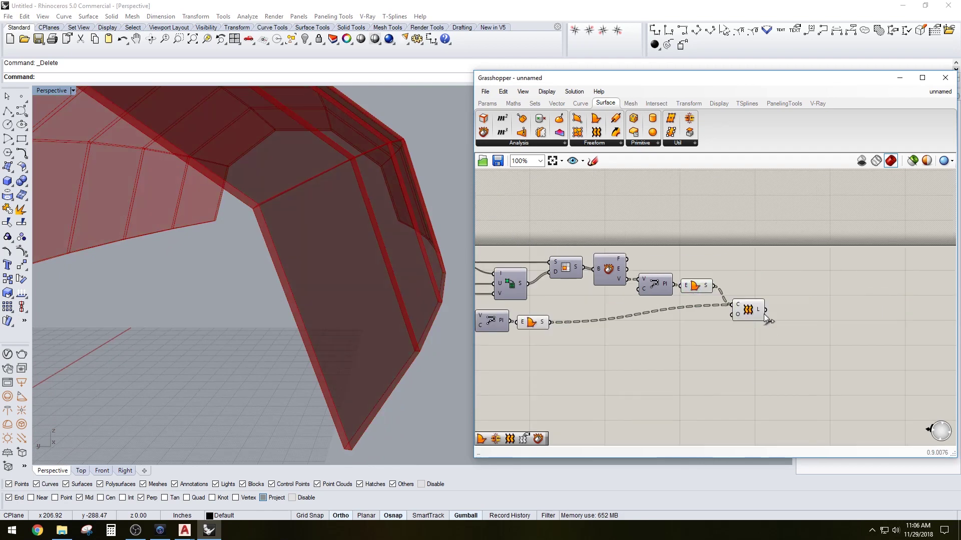
pyautogui.doubleClick(817, 348)
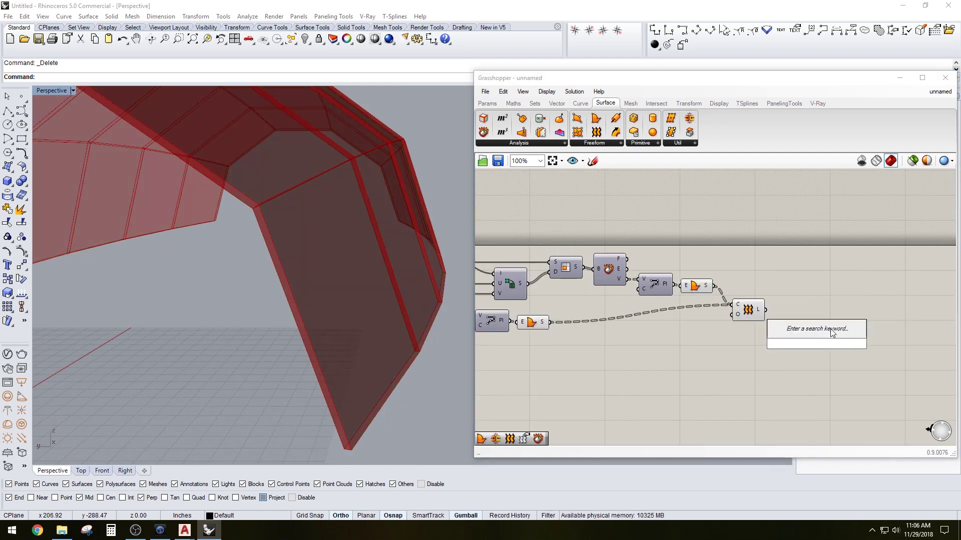
pyautogui.write('join')
pyautogui.click(802, 324)
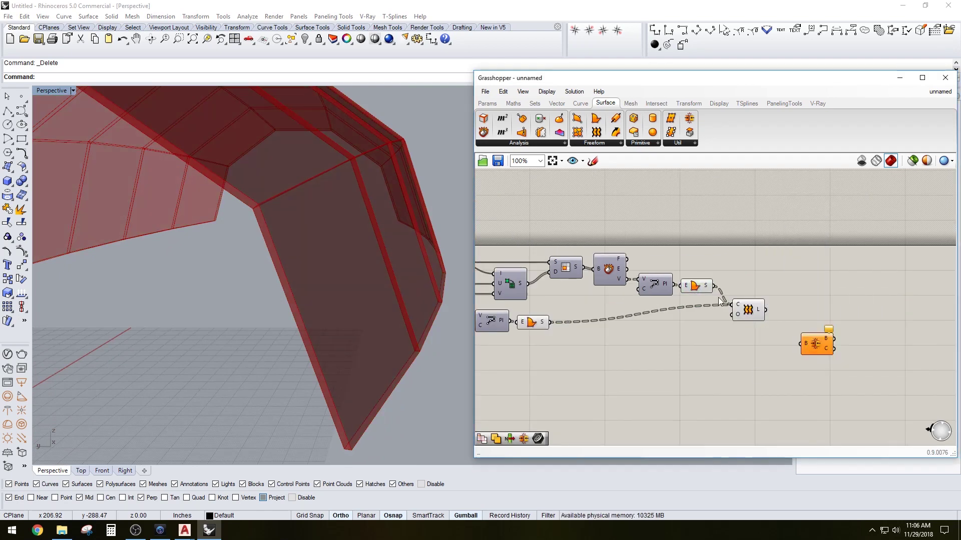
pyautogui.moveTo(550, 322); pyautogui.dragTo(794, 290)
pyautogui.click(731, 316)
pyautogui.moveTo(731, 316); pyautogui.dragTo(707, 259)
# Turn off the preview of both panel Boundary Surfaces and the Loft, and check the Brep Join's Breps output.
pyautogui.keyDown('shift'); pyautogui.moveTo(581, 367); pyautogui.dragTo(542, 319); pyautogui.keyUp('shift')
pyautogui.middleClick(590, 305)
pyautogui.click(621, 277)
pyautogui.scroll(3, 813, 281)
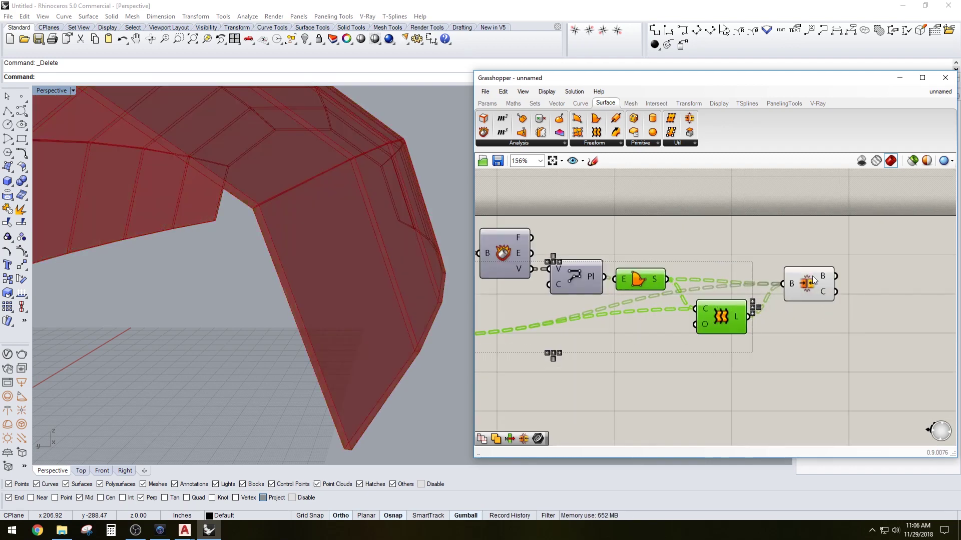
pyautogui.moveTo(826, 279)
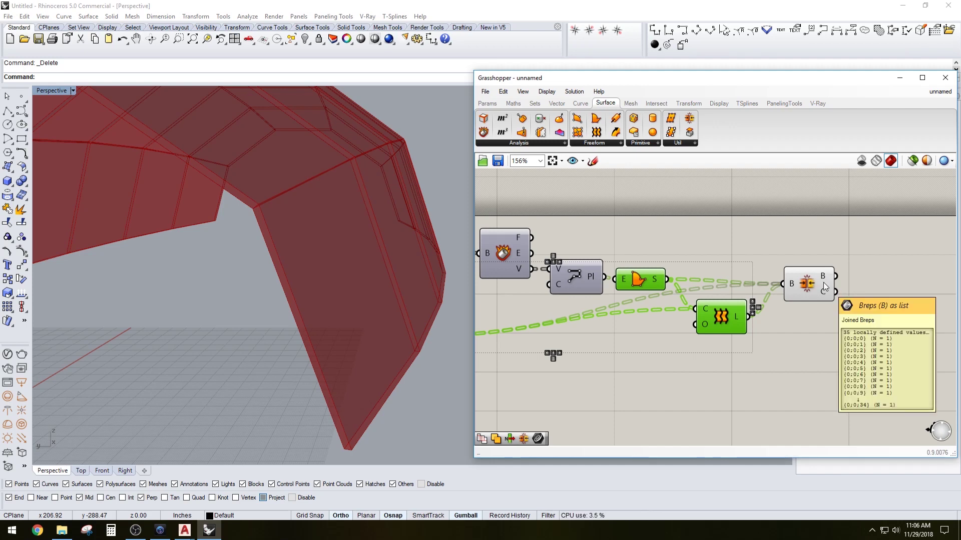
pyautogui.click(781, 340)
# Examine the joined panels over the whole vault from above and from the open end.
pyautogui.moveTo(226, 265); pyautogui.dragTo(258, 305, button='right')
pyautogui.scroll(-6, 257, 304)
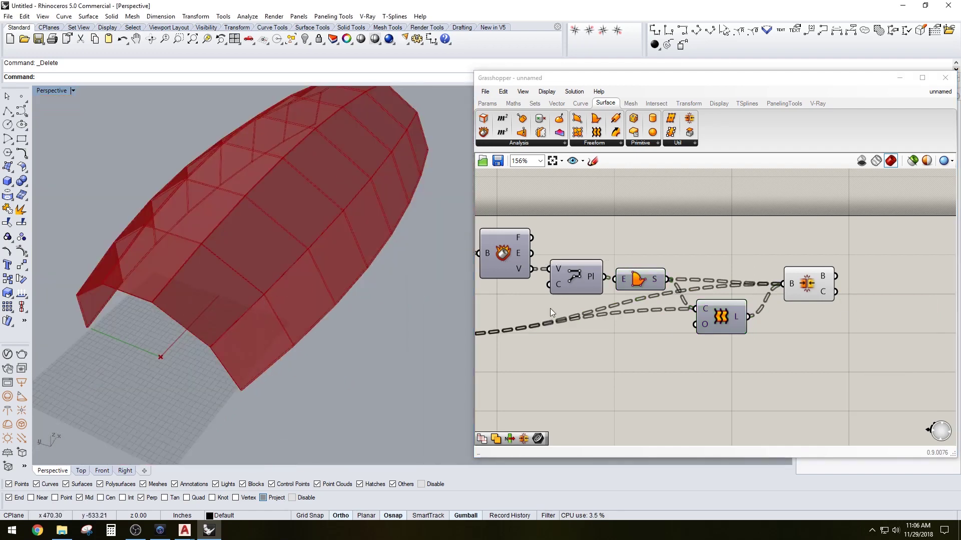
pyautogui.moveTo(615, 335); pyautogui.dragTo(647, 325, button='right')
pyautogui.scroll(-6, 297, 258)
pyautogui.moveTo(249, 313); pyautogui.dragTo(257, 303, button='right')
pyautogui.scroll(3, 260, 302)
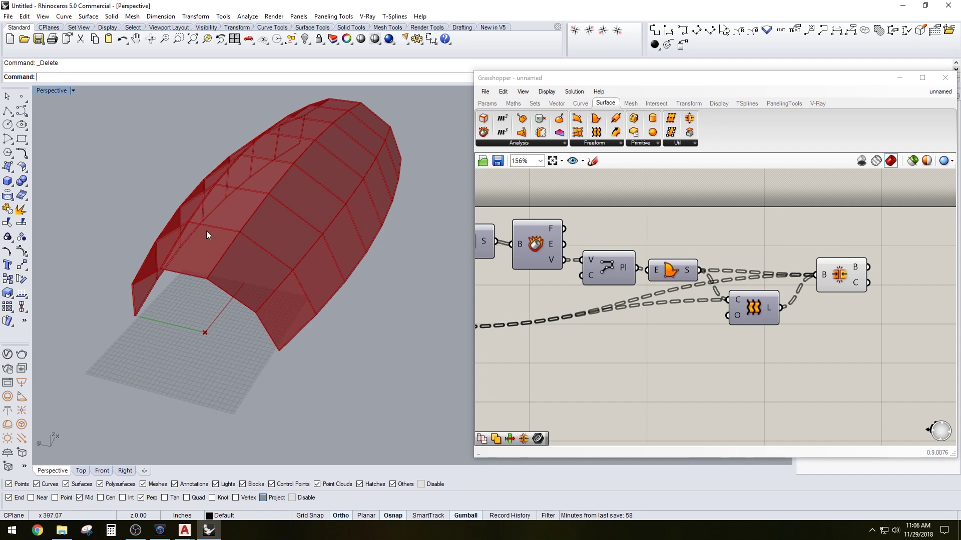
pyautogui.click(908, 351)
pyautogui.click(833, 278)
pyautogui.click(883, 328)
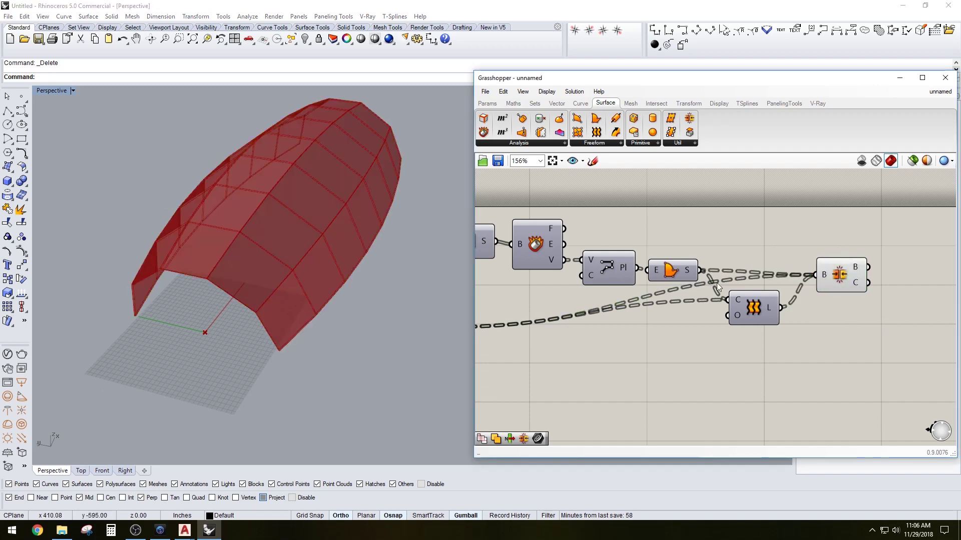
pyautogui.moveTo(380, 295); pyautogui.dragTo(480, 292, button='right')
pyautogui.click(842, 271)
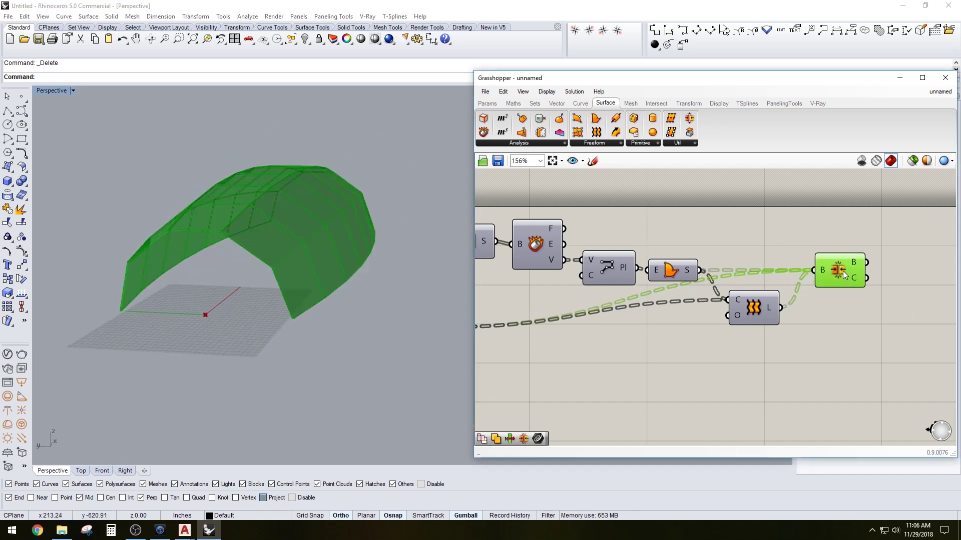
pyautogui.click(813, 317)
# Turn the preview of both Pipe components back on and view the space frame together with the panels.
pyautogui.scroll(-3, 814, 316)
pyautogui.moveTo(548, 386); pyautogui.dragTo(662, 366, button='right')
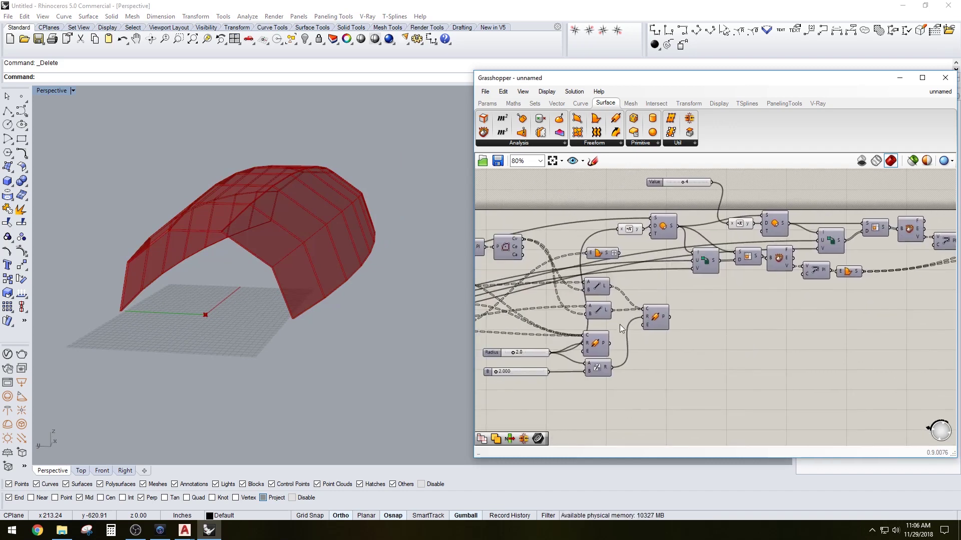
pyautogui.click(649, 325)
pyautogui.keyDown('shift'); pyautogui.click(601, 350); pyautogui.keyUp('shift')
pyautogui.middleClick(623, 339)
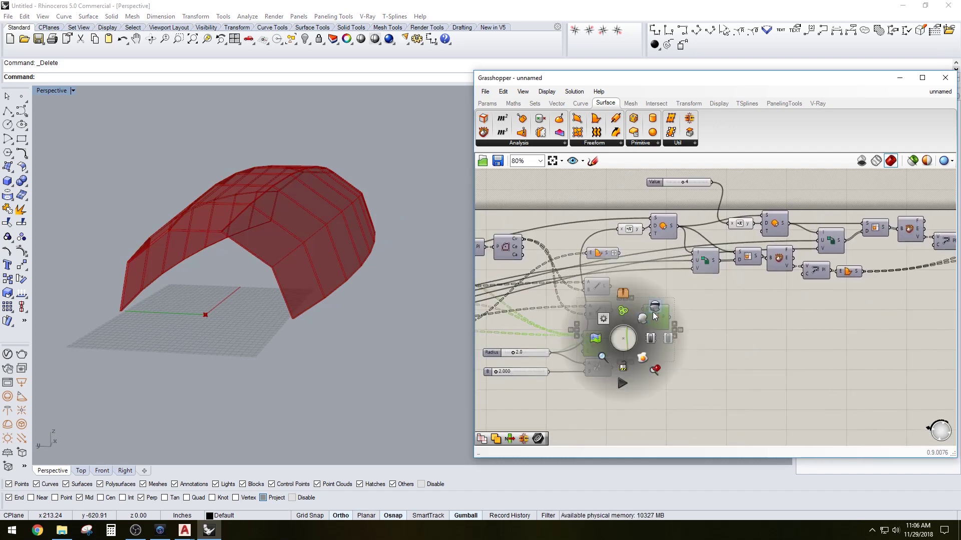
pyautogui.click(645, 322)
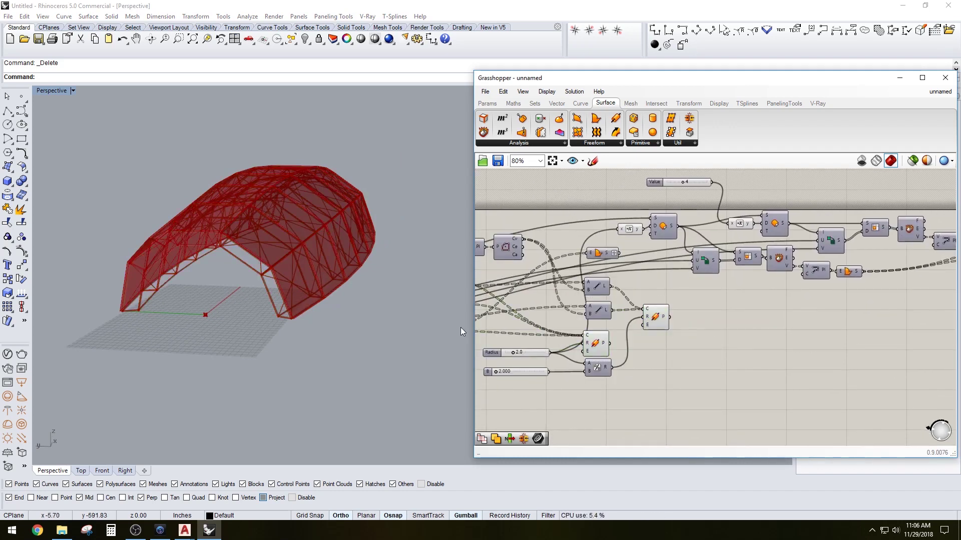
pyautogui.scroll(4, 310, 308)
pyautogui.moveTo(310, 305); pyautogui.dragTo(365, 306, button='right')
# Set the Distance slider that controls the space-frame offset to 12.
pyautogui.moveTo(728, 340); pyautogui.dragTo(877, 349, button='right')
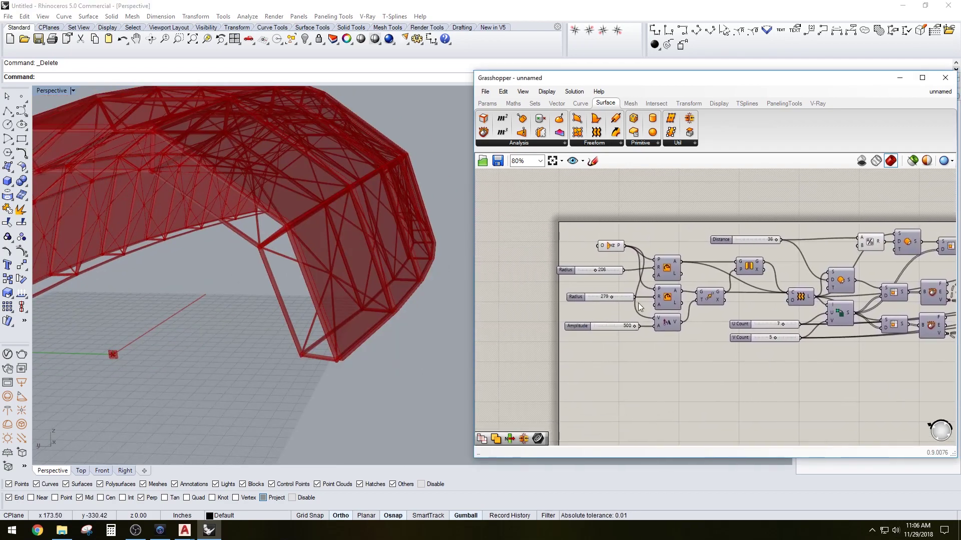
pyautogui.moveTo(770, 243); pyautogui.dragTo(627, 248, button='right')
pyautogui.scroll(2, 627, 248)
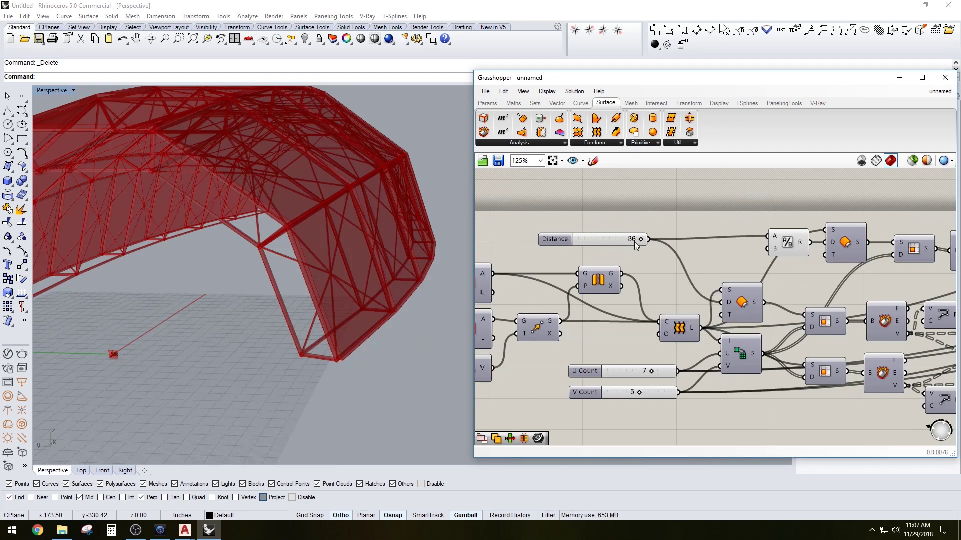
pyautogui.doubleClick(635, 241)
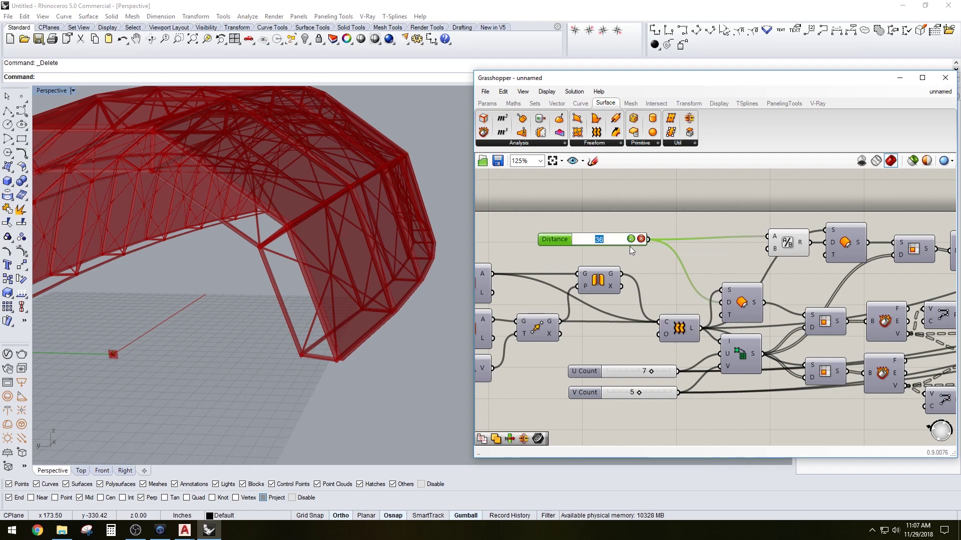
pyautogui.write('12')
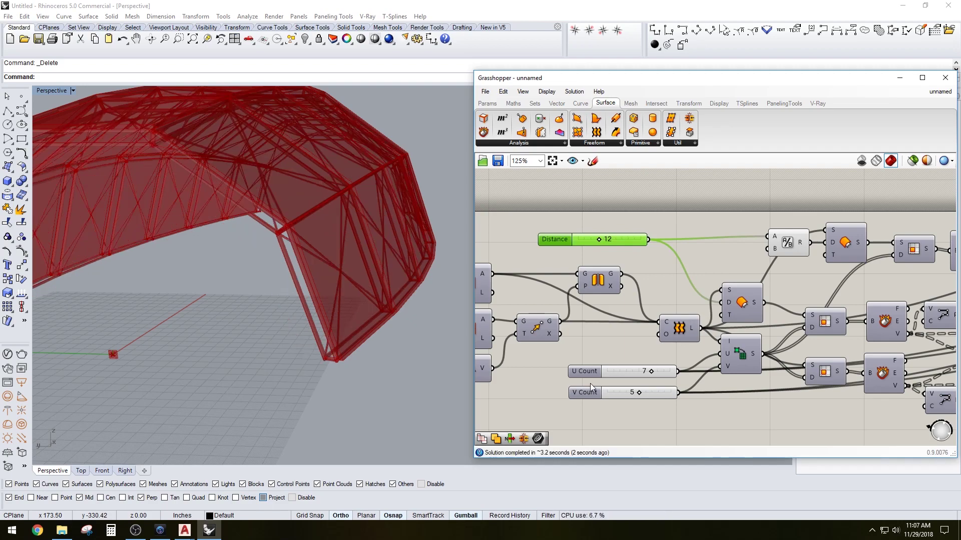
# Set the Radius slider that drives the Pipe components to 1.0.
pyautogui.moveTo(944, 362); pyautogui.dragTo(707, 293, button='right')
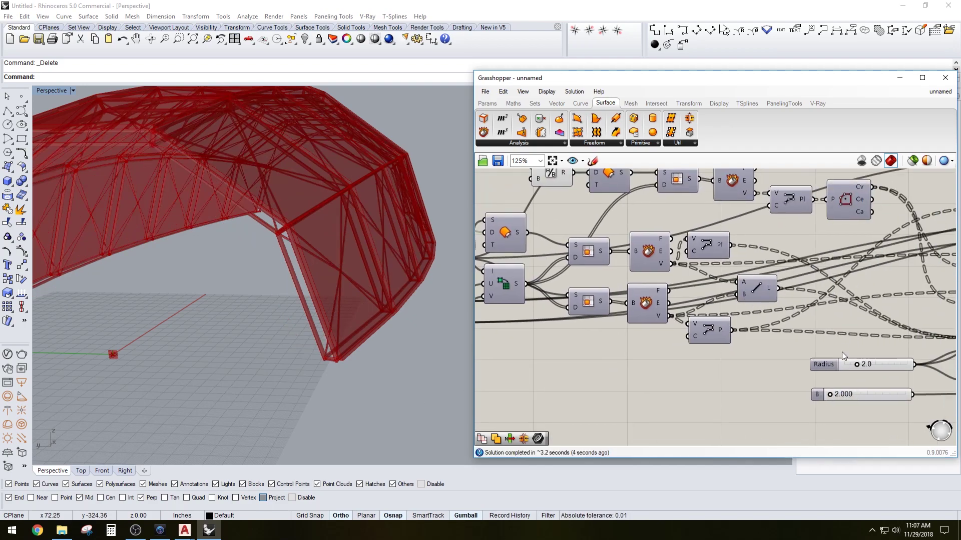
pyautogui.scroll(3, 841, 352)
pyautogui.doubleClick(796, 343)
pyautogui.write('1')
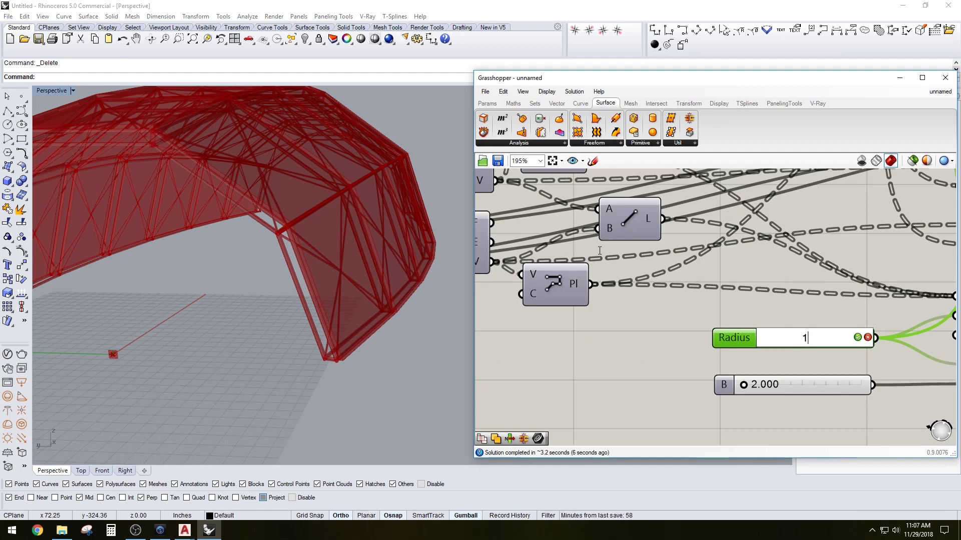
pyautogui.press('Return')
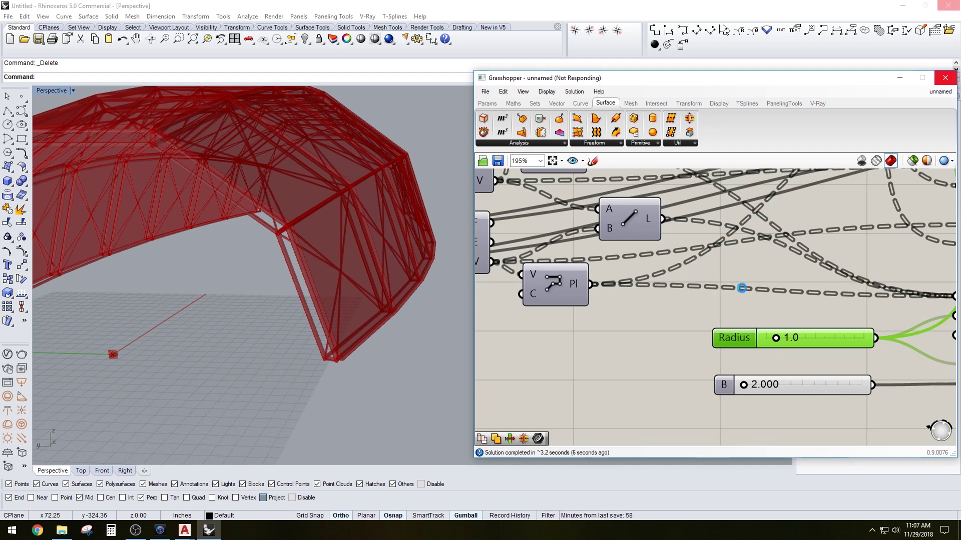
# Bring the Grasshopper window back up and view the whole vault with its pipes and panels.
pyautogui.click(945, 77)
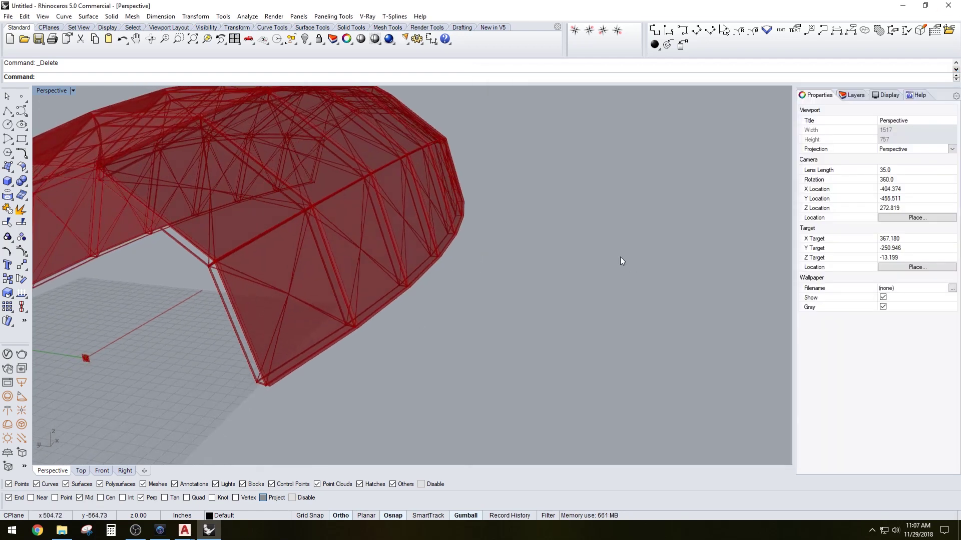
pyautogui.click(210, 530)
pyautogui.click(210, 530)
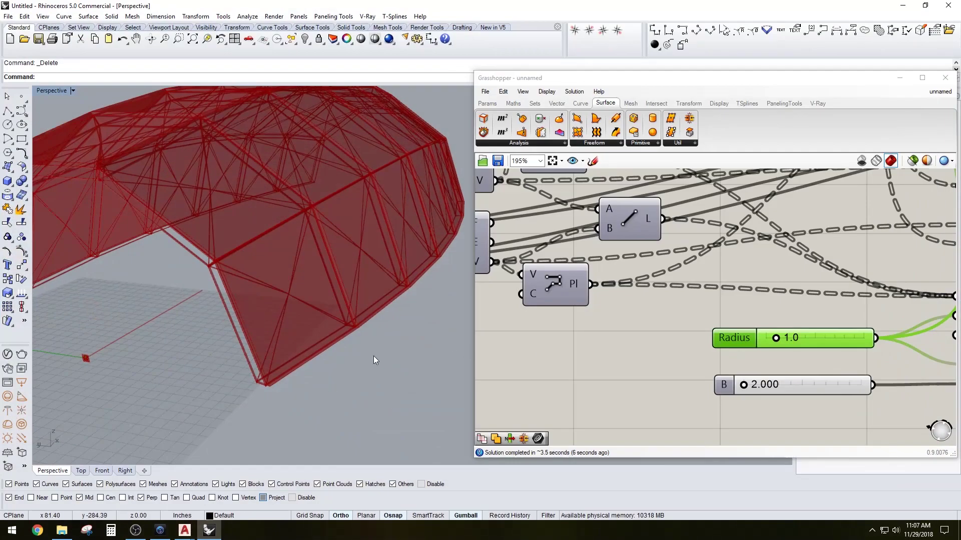
pyautogui.moveTo(373, 355); pyautogui.dragTo(345, 337, button='right')
pyautogui.scroll(-5, 768, 354)
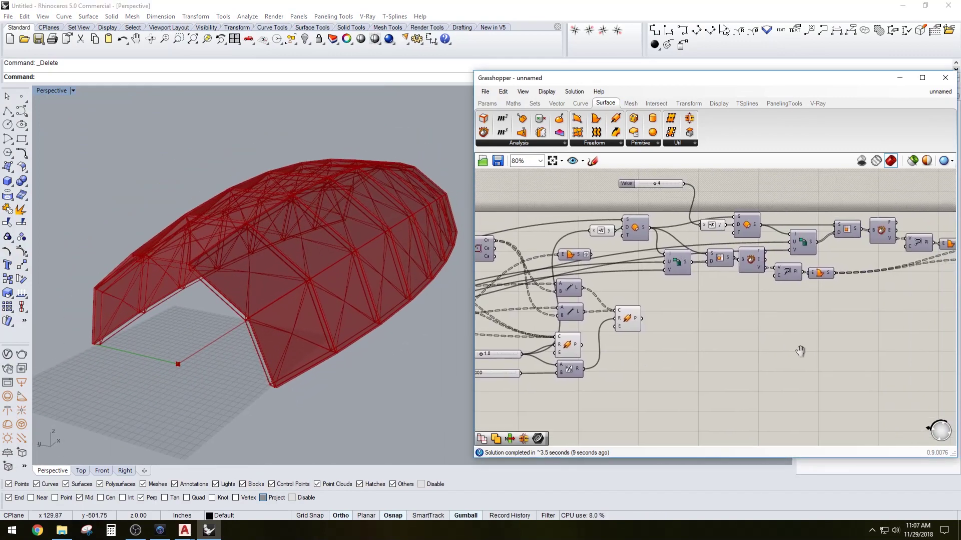
# Add a Group component beside the Pipe components and connect both Pipe outputs to its objects input.
pyautogui.doubleClick(872, 354)
pyautogui.write('group')
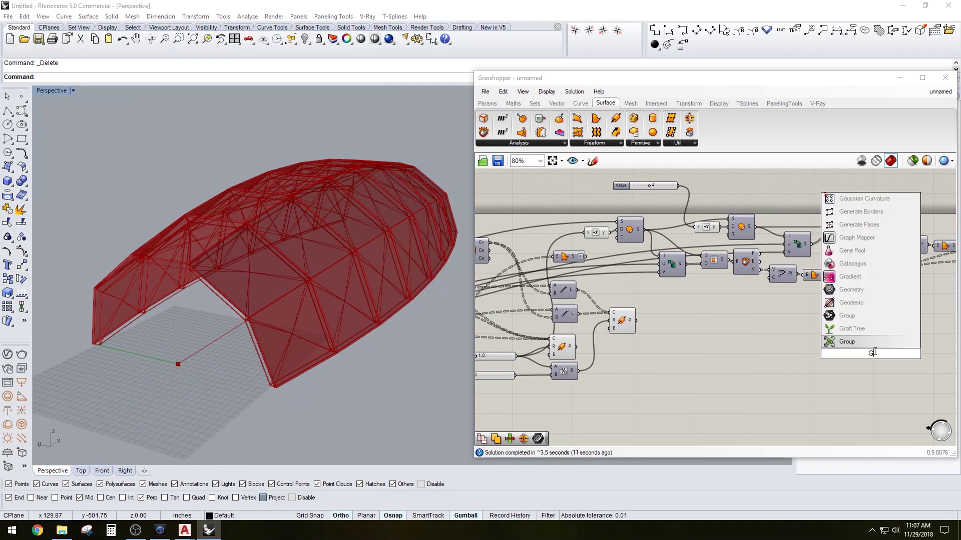
pyautogui.click(849, 341)
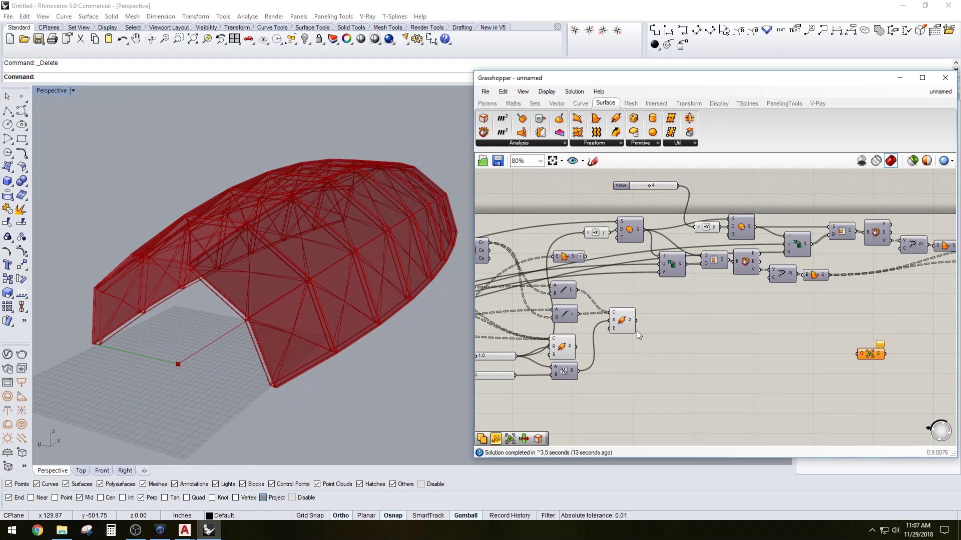
pyautogui.moveTo(636, 320); pyautogui.dragTo(663, 344)
pyautogui.click(771, 347)
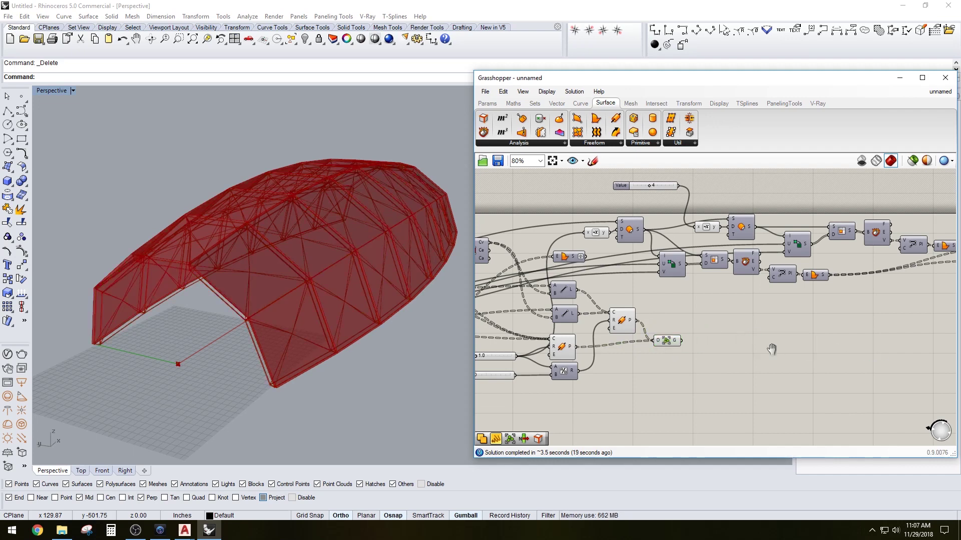
# Add a second Group component near the Brep Join and connect the joined Breps output to it.
pyautogui.moveTo(791, 346); pyautogui.dragTo(656, 354, button='right')
pyautogui.doubleClick(832, 308)
pyautogui.write('GROUP')
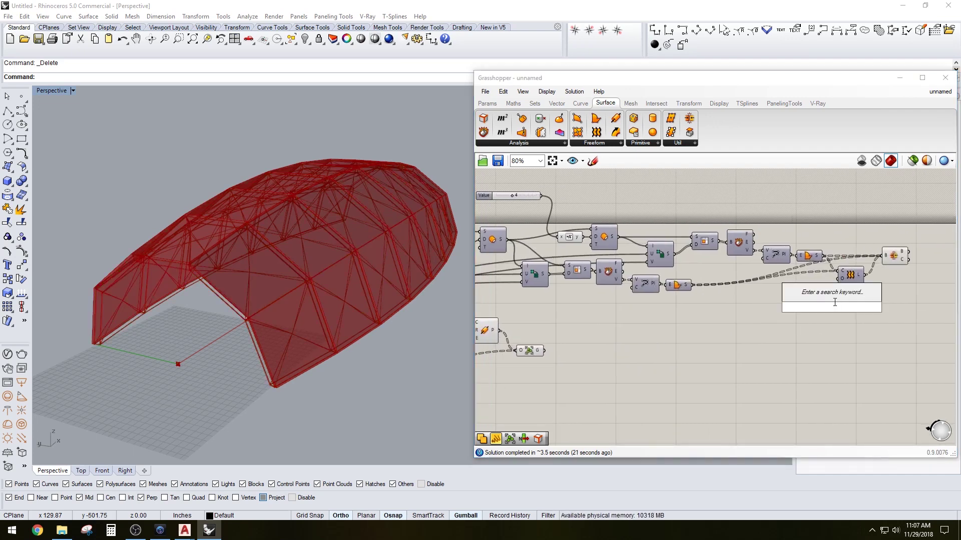
pyautogui.press('Return')
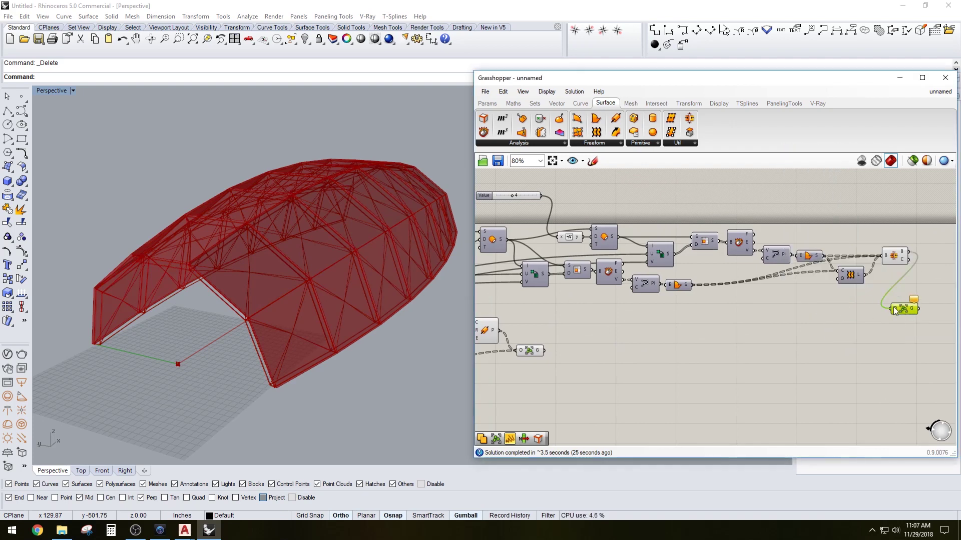
pyautogui.moveTo(896, 311); pyautogui.dragTo(919, 341)
# Turn off the preview of the Brep Join and both Pipe components that feed the two groups.
pyautogui.click(899, 260)
pyautogui.moveTo(499, 368); pyautogui.dragTo(631, 344, button='right')
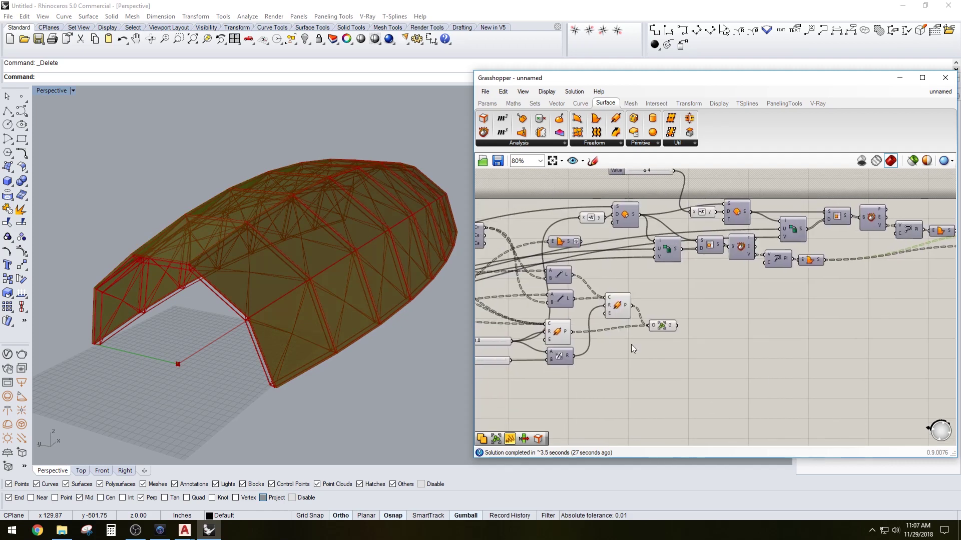
pyautogui.moveTo(620, 313); pyautogui.dragTo(553, 296)
pyautogui.middleClick(658, 293)
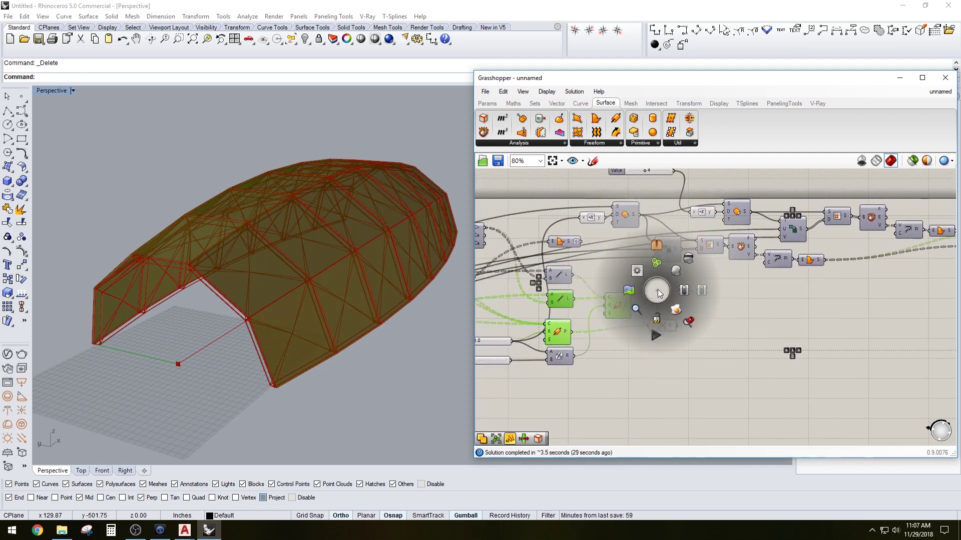
pyautogui.click(676, 270)
# Select the panel Group and the pipe Group in turn to check which parts of the vault each one contains.
pyautogui.moveTo(807, 325); pyautogui.dragTo(592, 337, button='right')
pyautogui.click(550, 320)
pyautogui.click(856, 317)
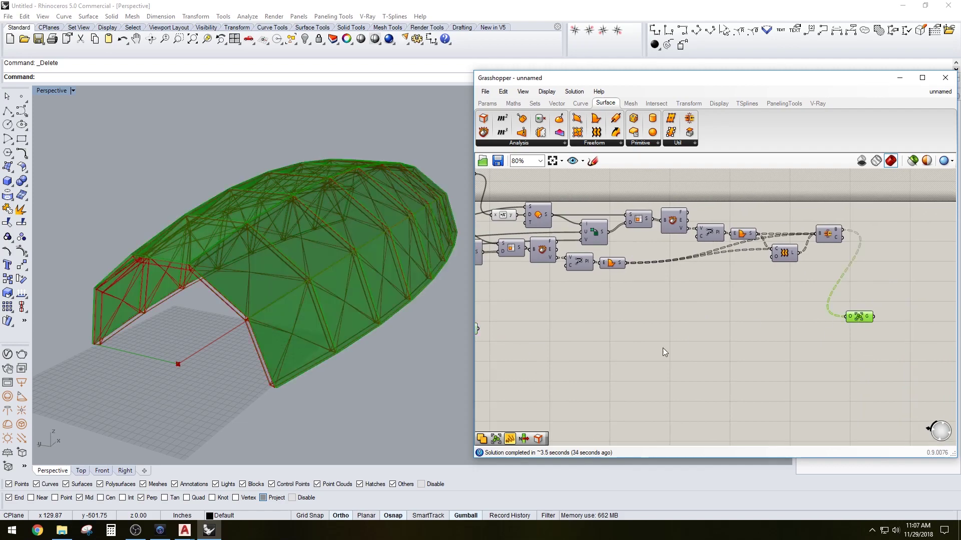
pyautogui.scroll(-3, 801, 305)
pyautogui.scroll(4, 776, 305)
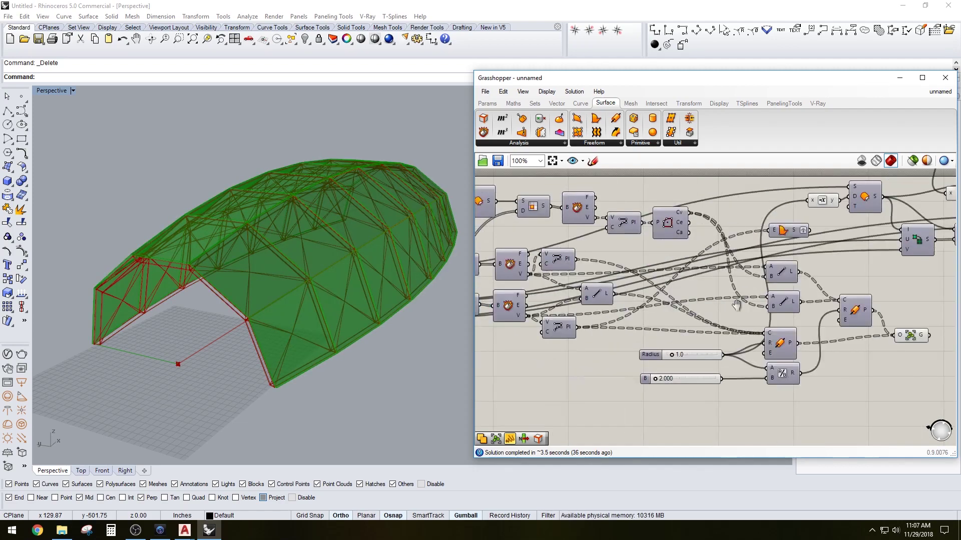
pyautogui.scroll(-2, 845, 314)
pyautogui.click(829, 313)
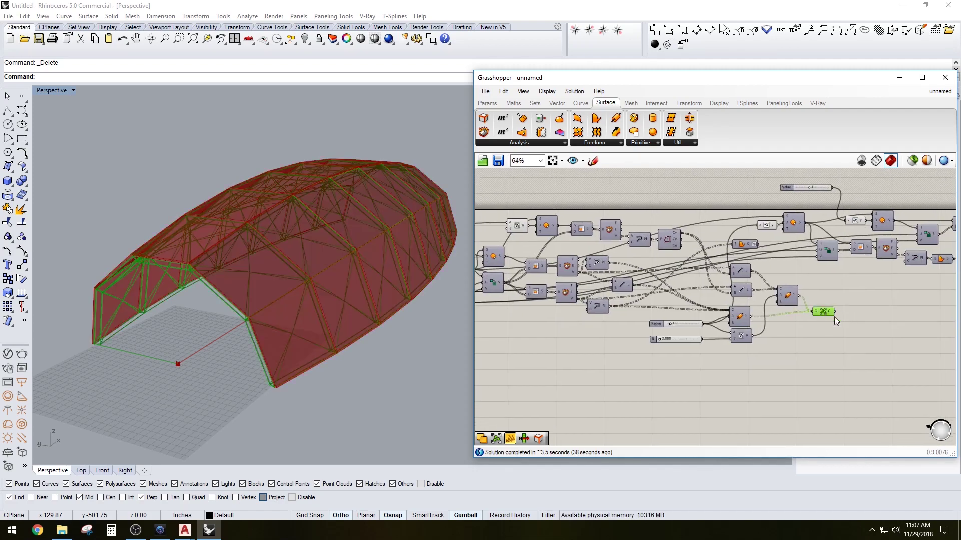
pyautogui.moveTo(834, 318); pyautogui.dragTo(636, 323, button='right')
pyautogui.moveTo(857, 336); pyautogui.dragTo(791, 350, button='right')
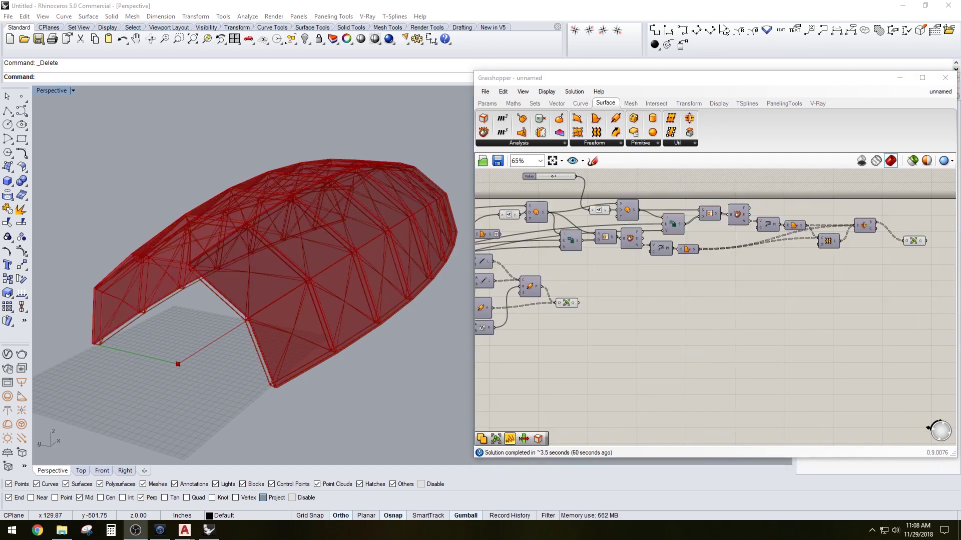
# Review the extent of the whole definition and the Radius and Amplitude sliders that drive the vault's two arcs.
pyautogui.scroll(-4, 785, 274)
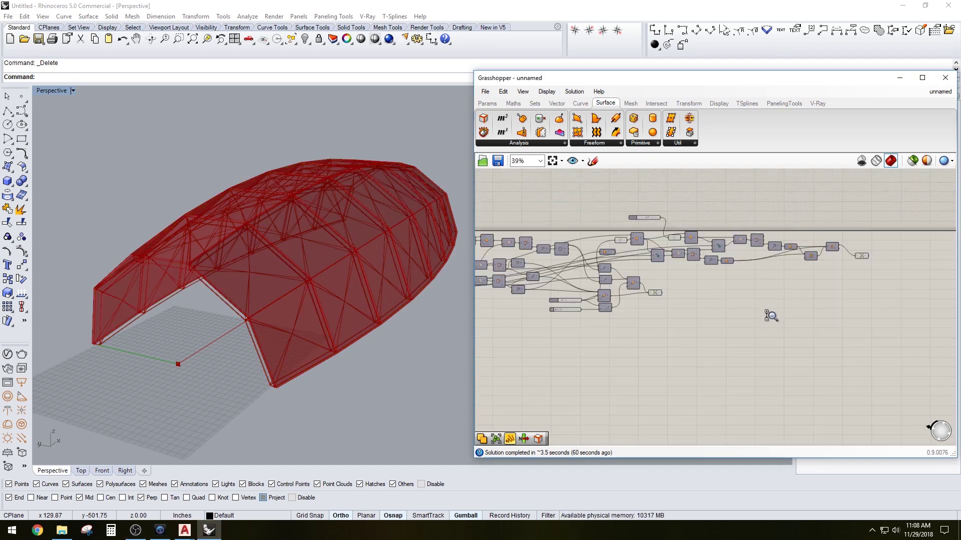
pyautogui.moveTo(772, 339); pyautogui.dragTo(794, 346, button='right')
pyautogui.scroll(-2, 794, 346)
pyautogui.moveTo(898, 357); pyautogui.dragTo(535, 261)
pyautogui.moveTo(561, 290); pyautogui.dragTo(571, 305)
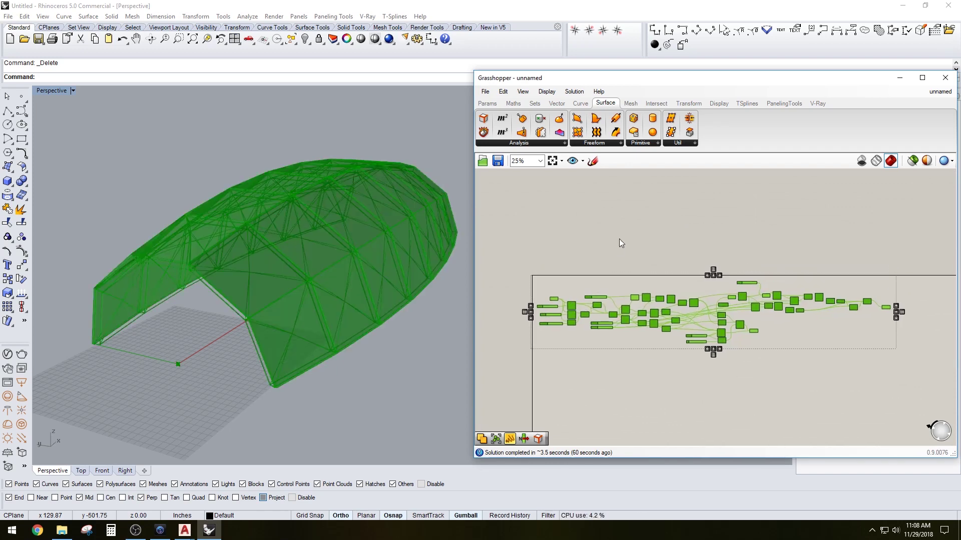
pyautogui.click(620, 238)
pyautogui.scroll(2, 705, 300)
pyautogui.moveTo(494, 309); pyautogui.dragTo(678, 297, button='right')
pyautogui.scroll(1, 679, 297)
pyautogui.scroll(5, 679, 297)
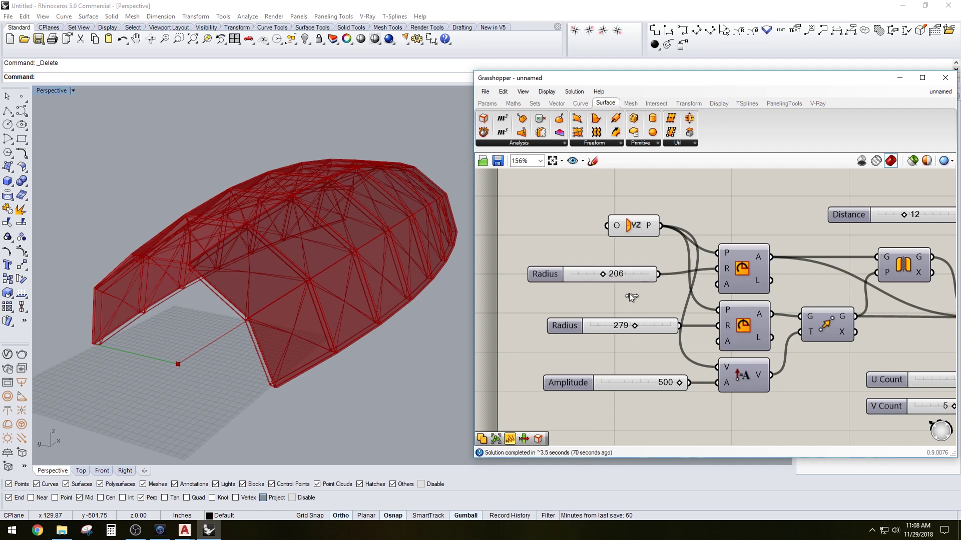
# Move the Grasshopper window away from the Rhino side panel while keeping the Rhino window maximized.
pyautogui.hotkey('alt', 'Tab')
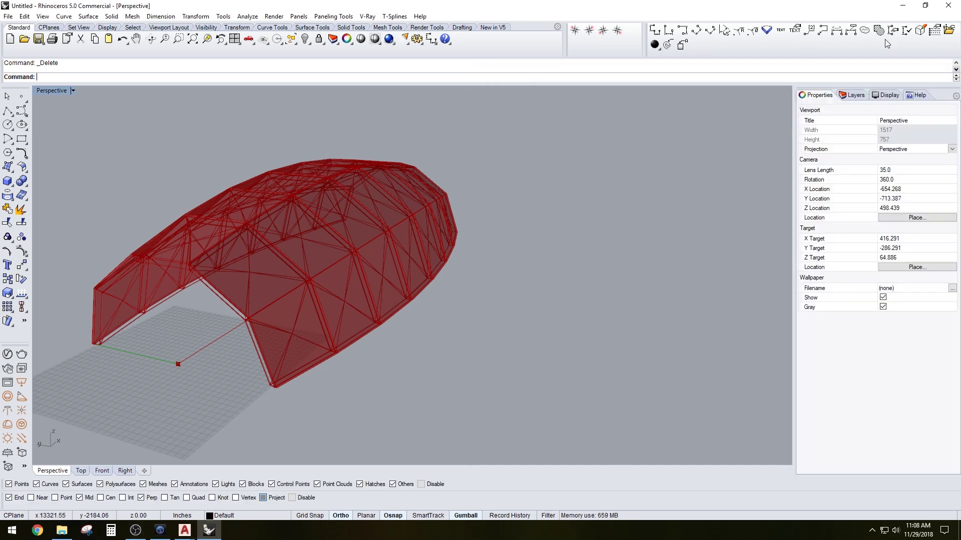
pyautogui.click(923, 7)
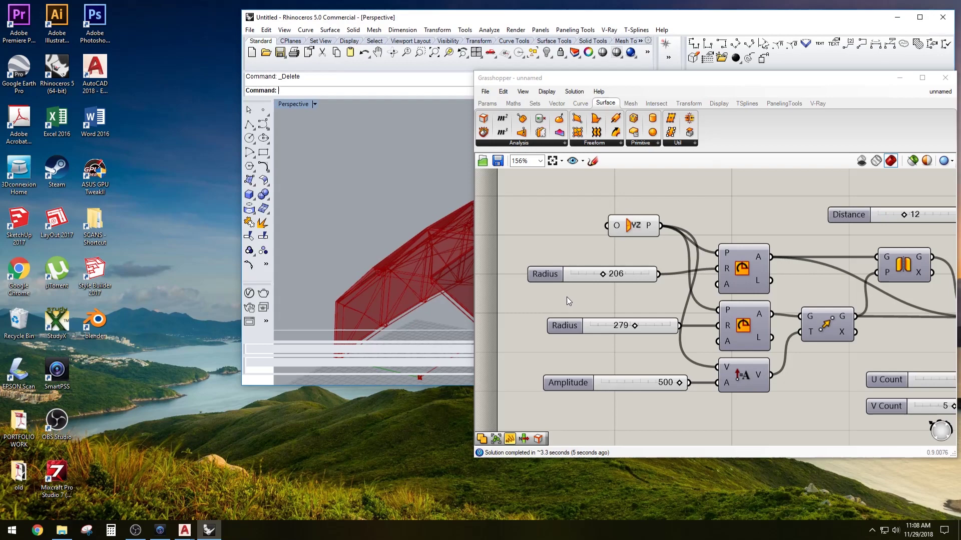
pyautogui.click(919, 21)
pyautogui.moveTo(762, 80); pyautogui.dragTo(608, 79)
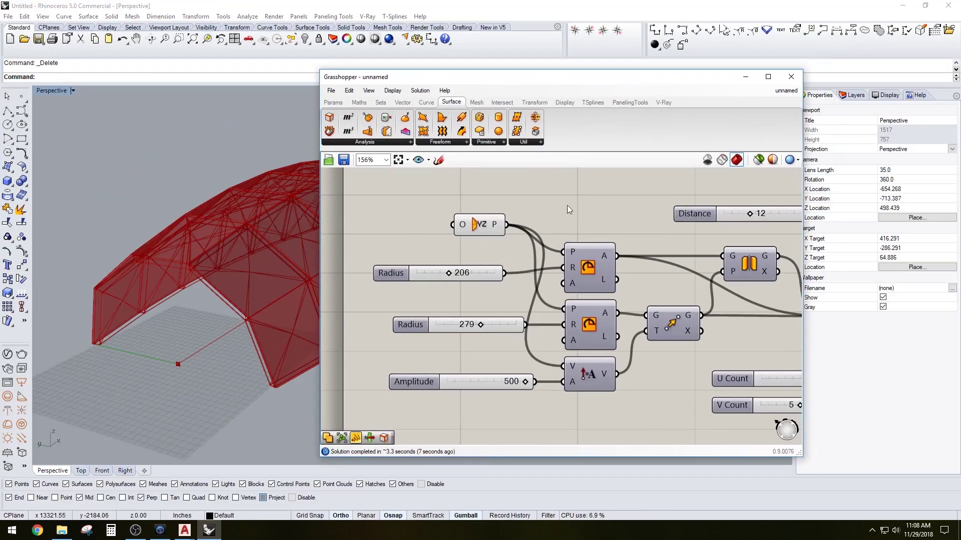
pyautogui.moveTo(549, 89); pyautogui.dragTo(606, 78)
# Set the first arc's Radius slider to 400 and check the reshaped vault together with its driving sliders.
pyautogui.scroll(-2, 662, 227)
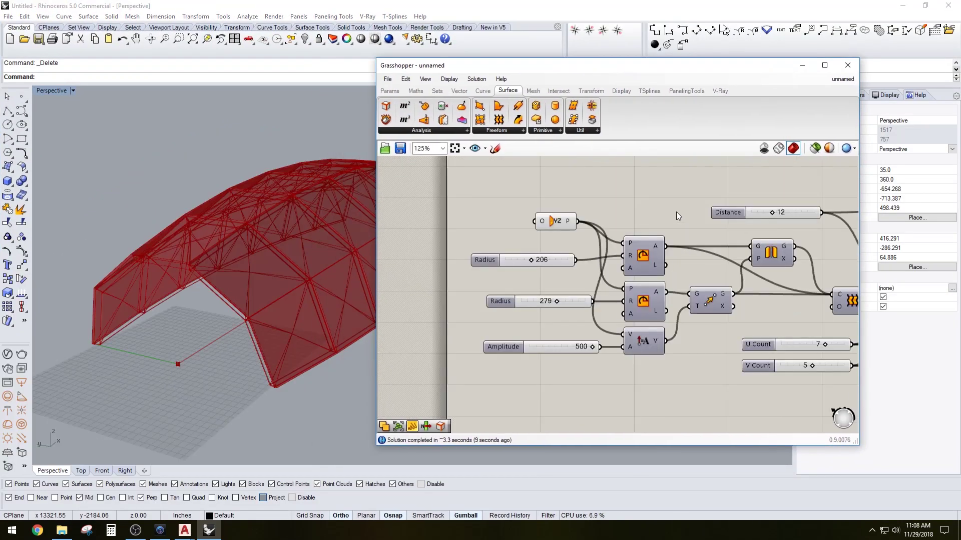
pyautogui.moveTo(676, 212); pyautogui.dragTo(596, 224, button='right')
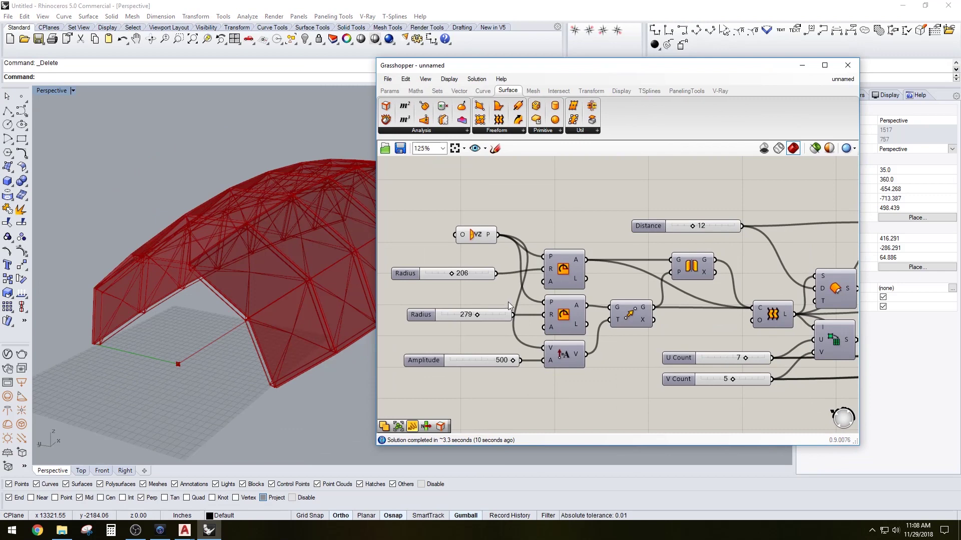
pyautogui.doubleClick(464, 278)
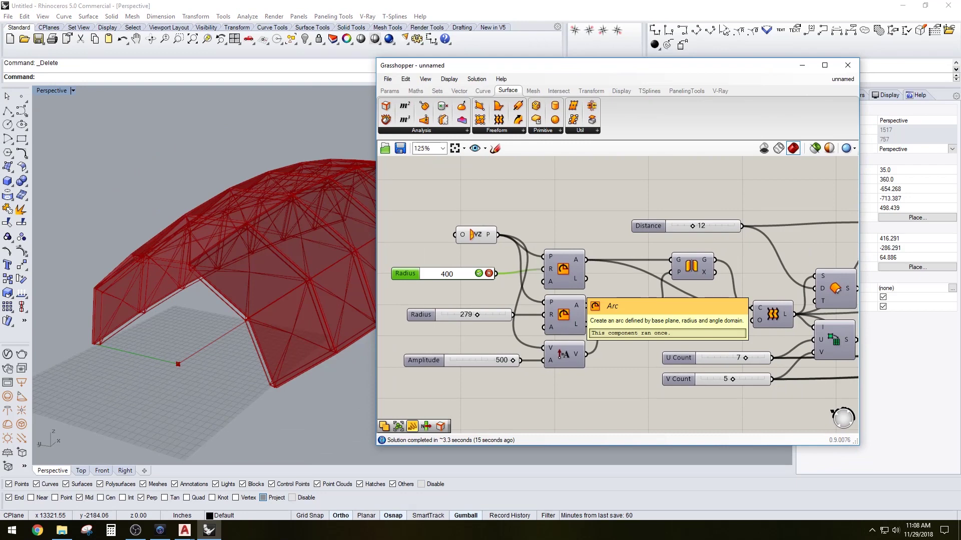
pyautogui.press('Return')
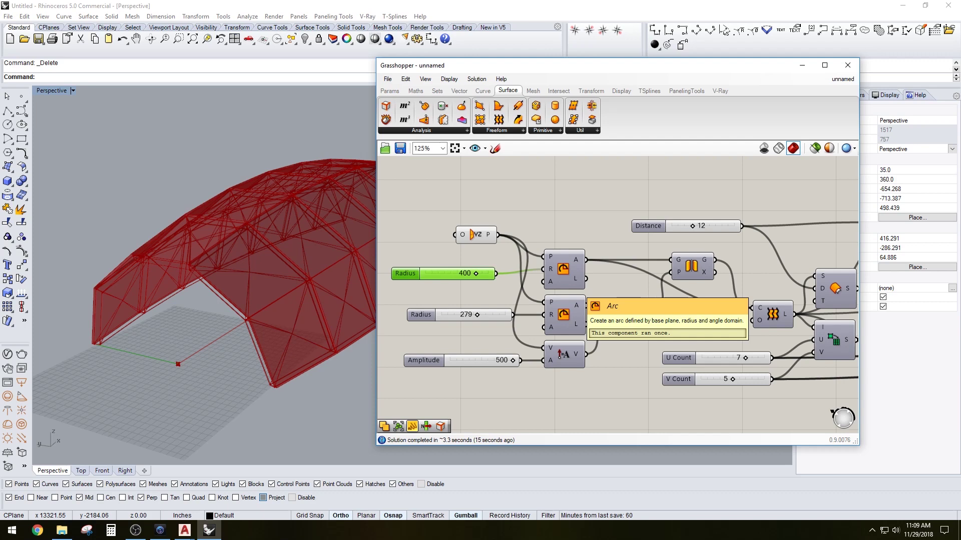
pyautogui.moveTo(185, 126); pyautogui.dragTo(290, 348, button='right')
pyautogui.click(553, 221)
pyautogui.scroll(-3, 554, 221)
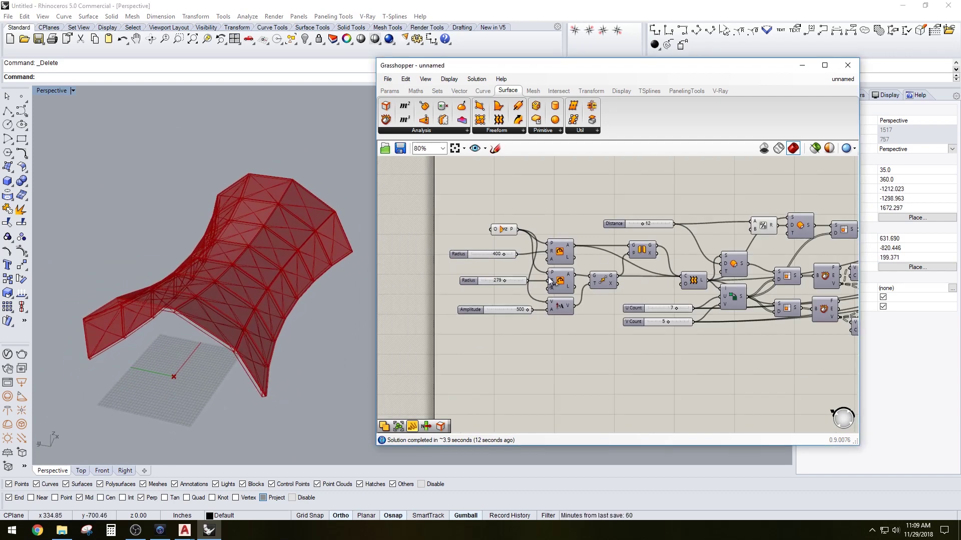
pyautogui.moveTo(482, 279); pyautogui.dragTo(449, 246)
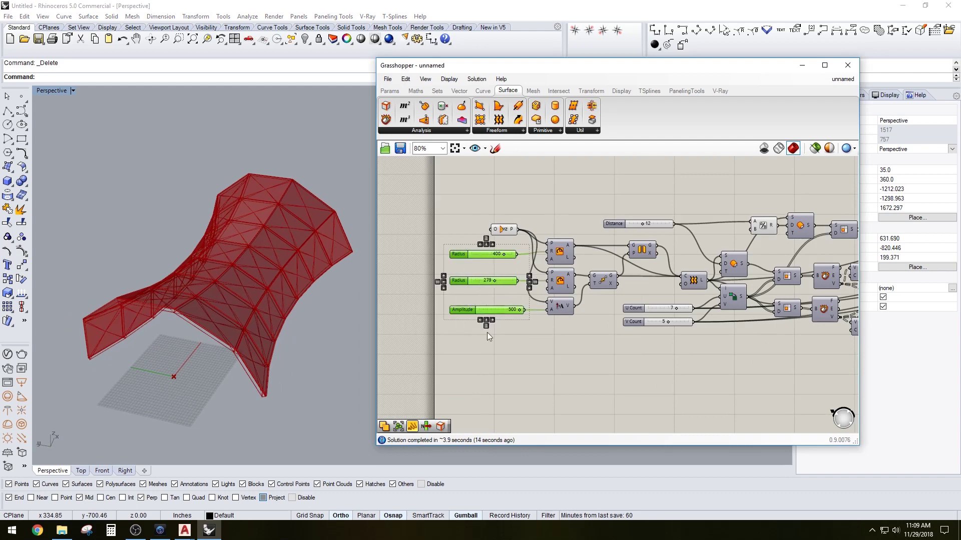
pyautogui.click(488, 334)
# Try to bake the pipe and panel Group components into the Rhino document.
pyautogui.moveTo(749, 326); pyautogui.dragTo(587, 327, button='right')
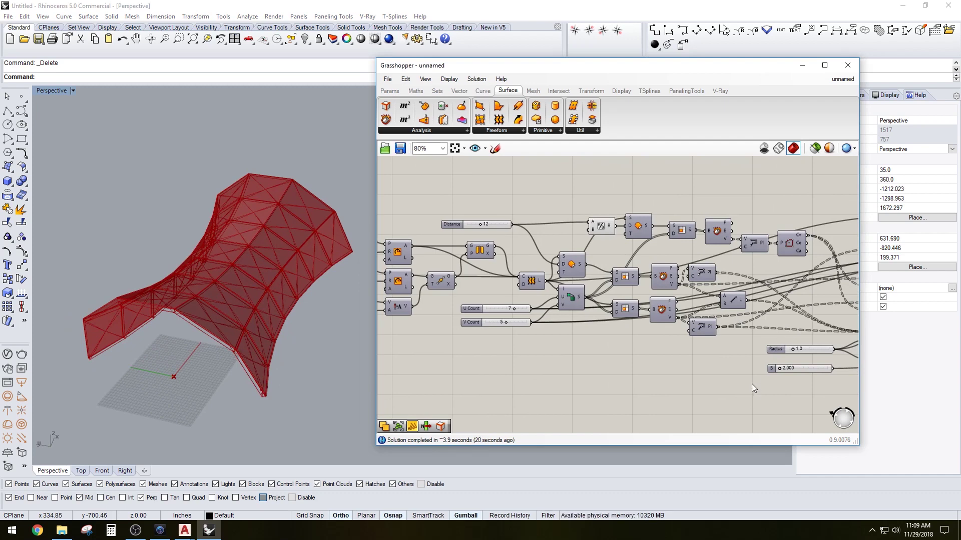
pyautogui.moveTo(752, 384); pyautogui.dragTo(624, 344, button='right')
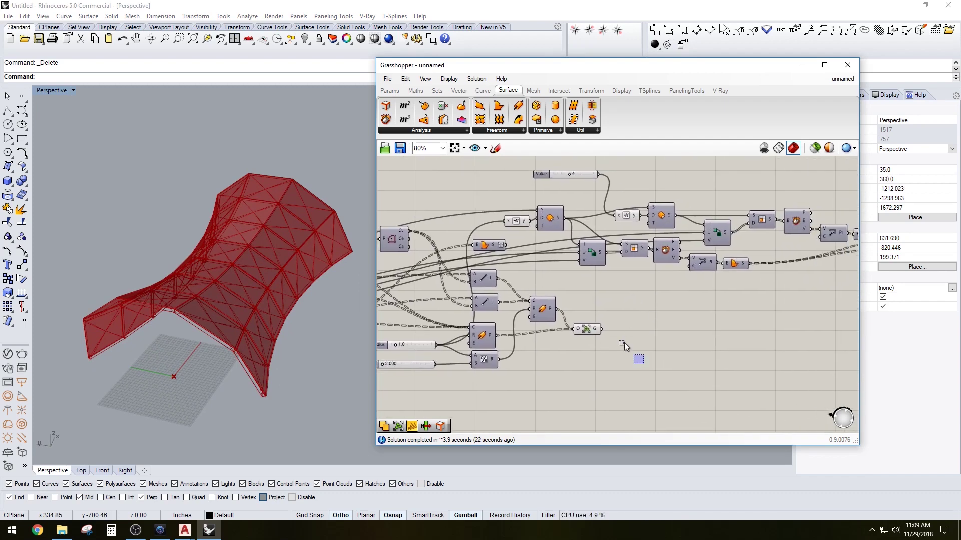
pyautogui.moveTo(623, 343); pyautogui.dragTo(584, 322)
pyautogui.moveTo(698, 332); pyautogui.dragTo(581, 336, button='right')
pyautogui.moveTo(742, 325); pyautogui.dragTo(598, 353, button='right')
pyautogui.keyDown('shift'); pyautogui.moveTo(772, 294); pyautogui.dragTo(750, 272); pyautogui.keyUp('shift')
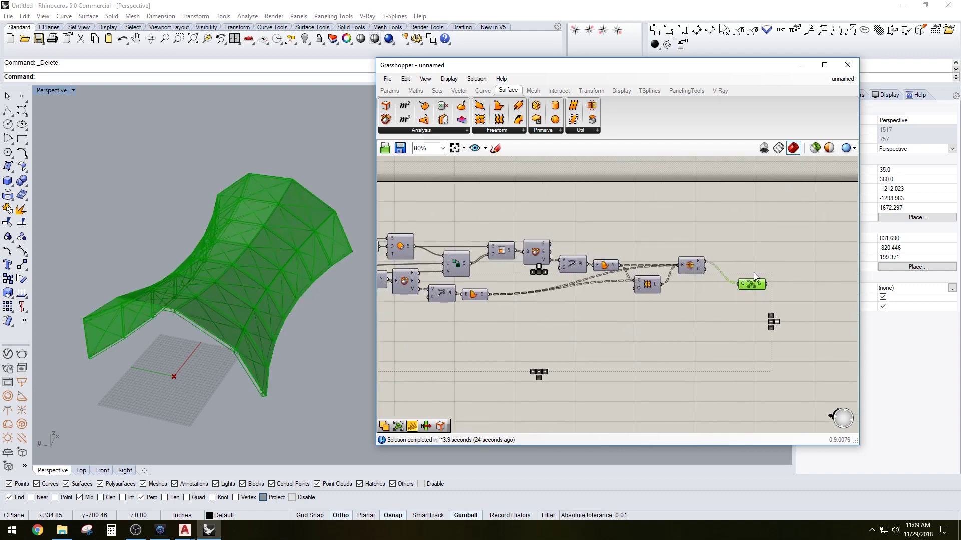
pyautogui.middleClick(754, 275)
pyautogui.click(774, 294)
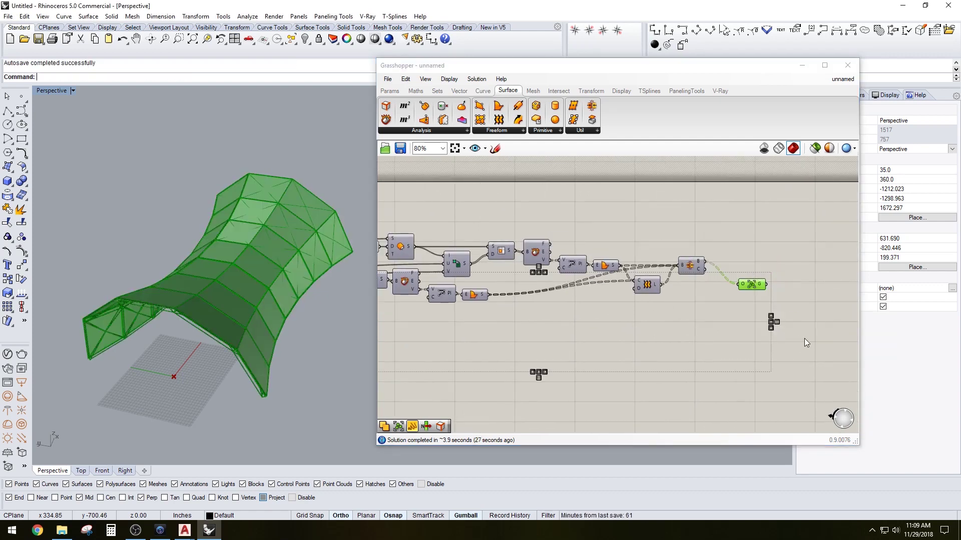
pyautogui.hotkey('ctrl', 'z')
# Flatten the objects input of both the panel Group and the pipe Group components.
pyautogui.scroll(3, 731, 287)
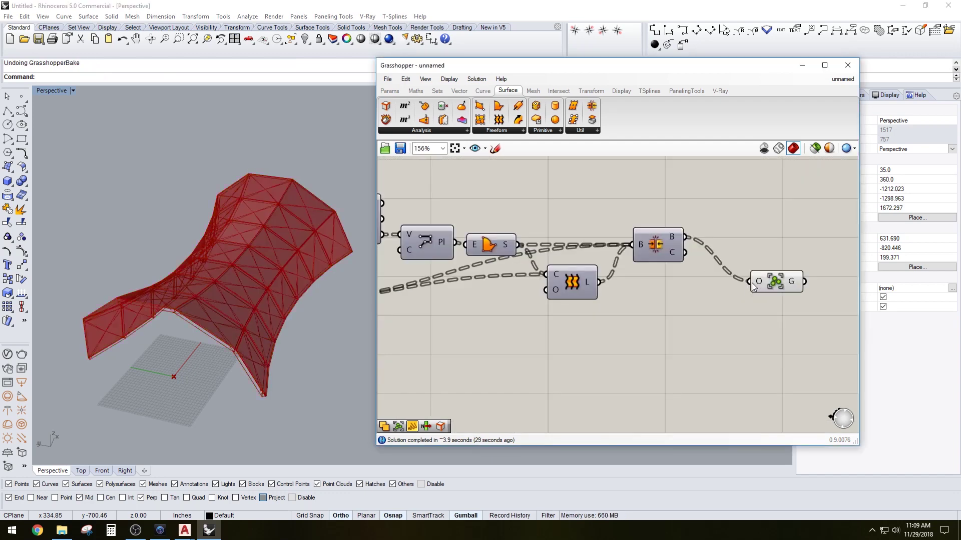
pyautogui.rightClick(754, 283)
pyautogui.click(780, 316)
pyautogui.rightClick(757, 281)
pyautogui.click(781, 367)
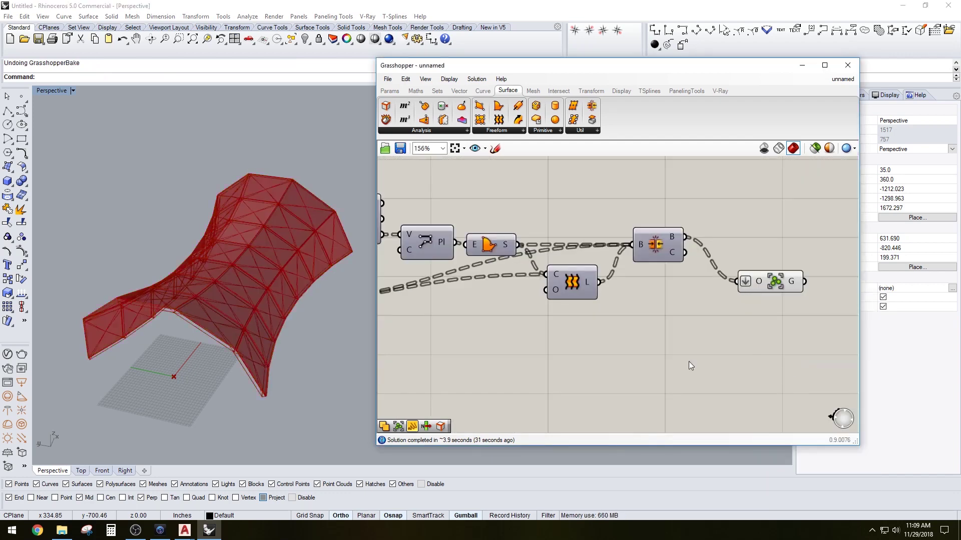
pyautogui.scroll(-4, 722, 277)
pyautogui.scroll(4, 606, 302)
pyautogui.rightClick(600, 298)
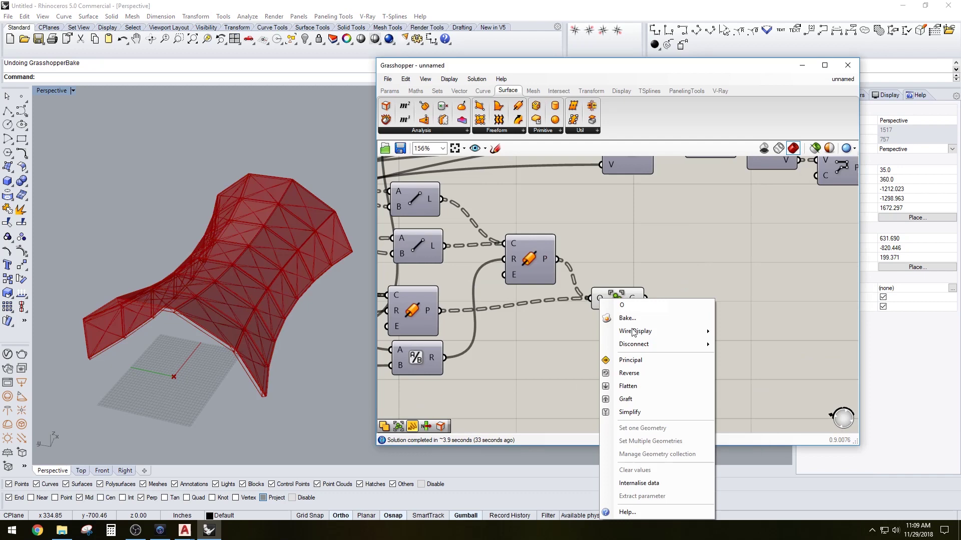
pyautogui.click(628, 382)
# Select both flattened Group components and bake their geometry into the Rhino document.
pyautogui.scroll(-4, 679, 274)
pyautogui.moveTo(584, 338); pyautogui.dragTo(451, 289)
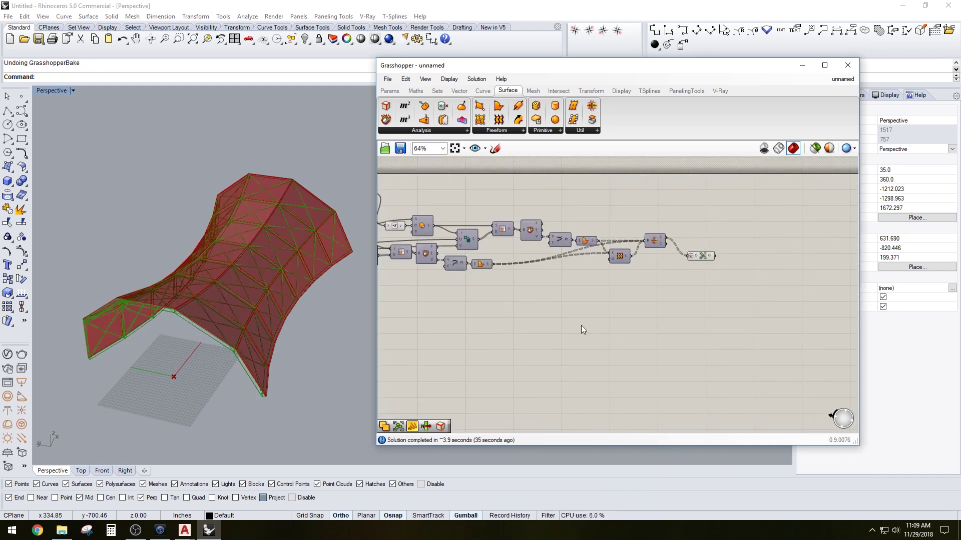
pyautogui.moveTo(703, 244); pyautogui.dragTo(703, 245)
pyautogui.middleClick(744, 246)
pyautogui.click(764, 264)
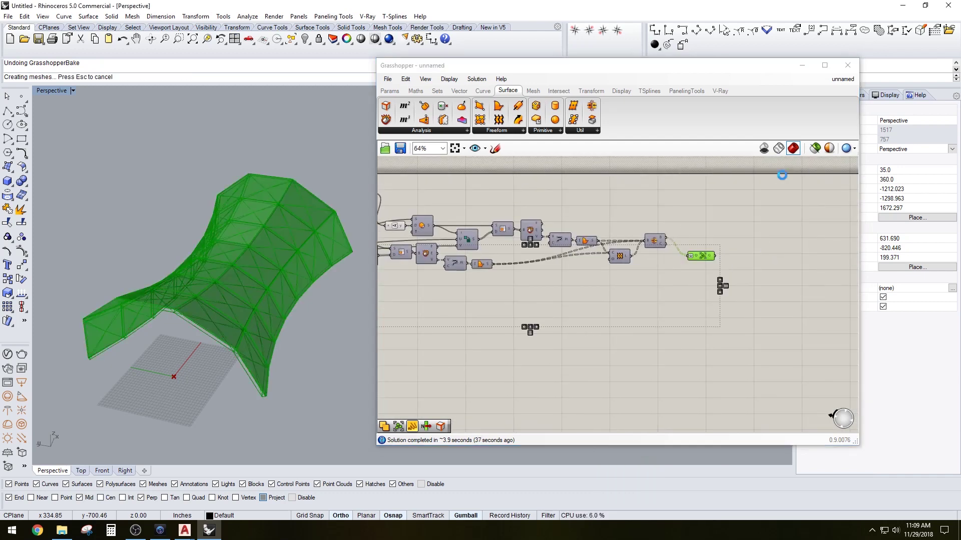
# Turn off the definition's preview and minimize its window to examine the baked vault from inside and outside.
pyautogui.click(765, 149)
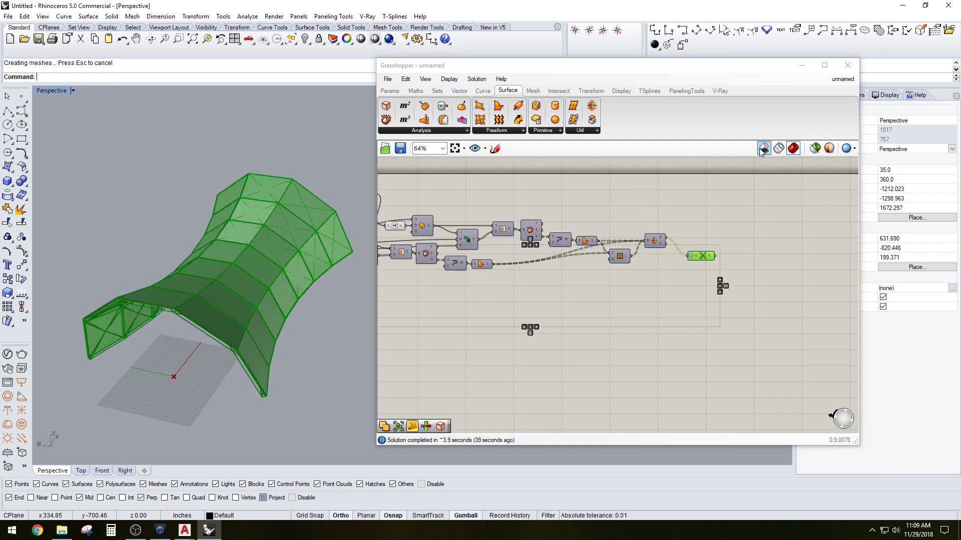
pyautogui.click(764, 148)
pyautogui.click(803, 66)
pyautogui.moveTo(284, 299); pyautogui.dragTo(398, 206, button='right')
pyautogui.scroll(10, 398, 205)
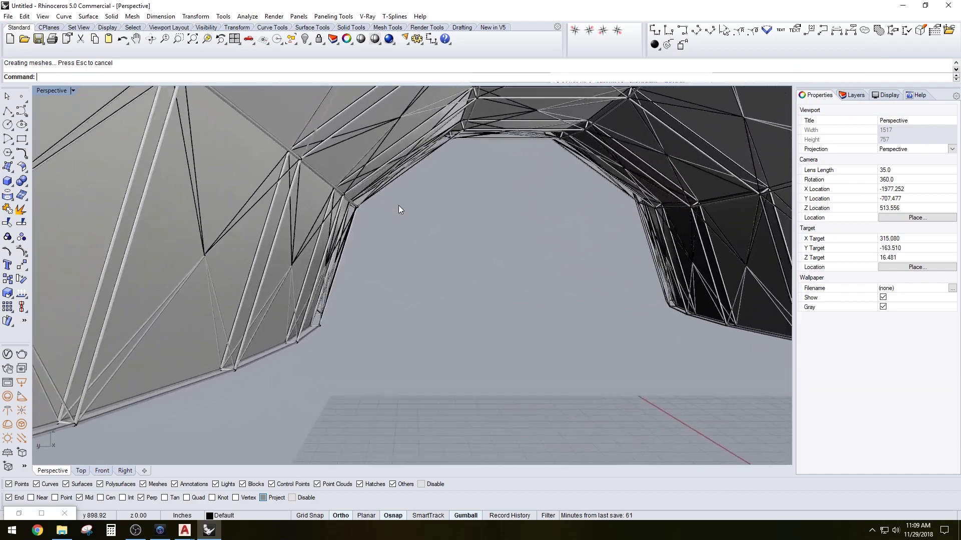
pyautogui.scroll(-12, 399, 206)
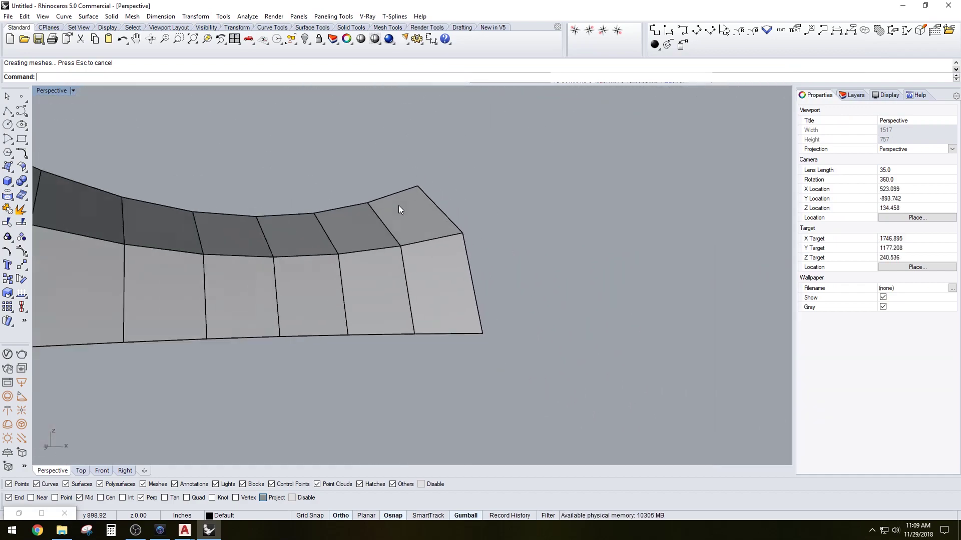
pyautogui.moveTo(398, 206); pyautogui.dragTo(534, 278, button='right')
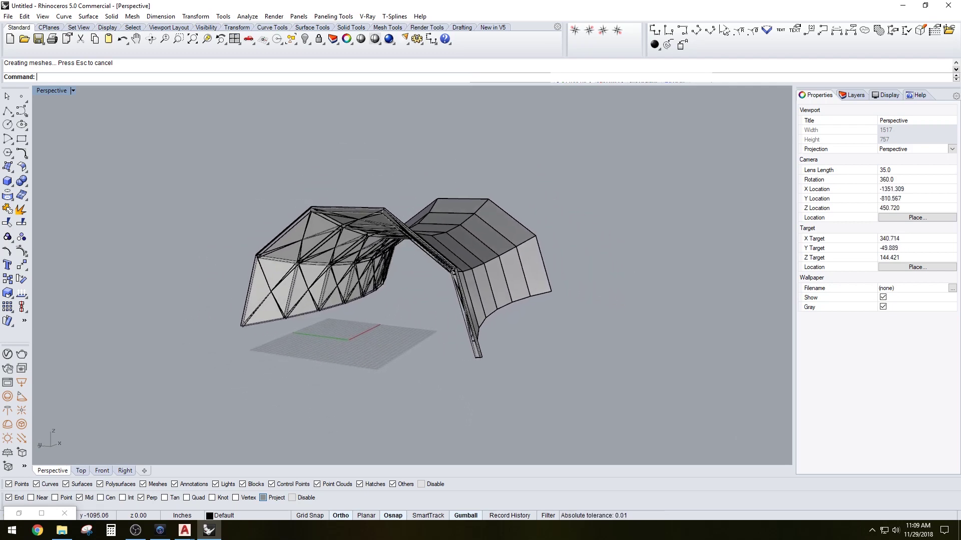
# Move the vault's selected pipe members to Layer 05.
pyautogui.click(536, 253)
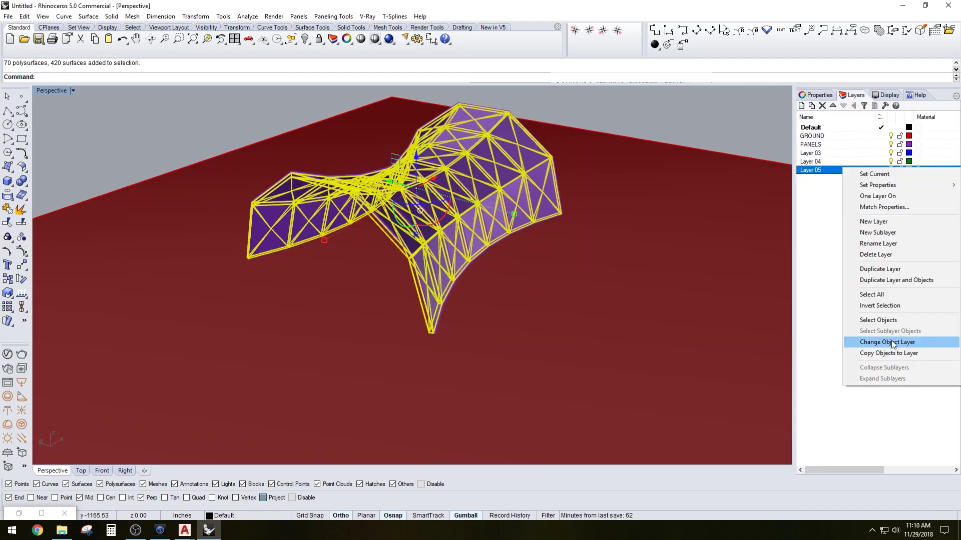
pyautogui.click(871, 336)
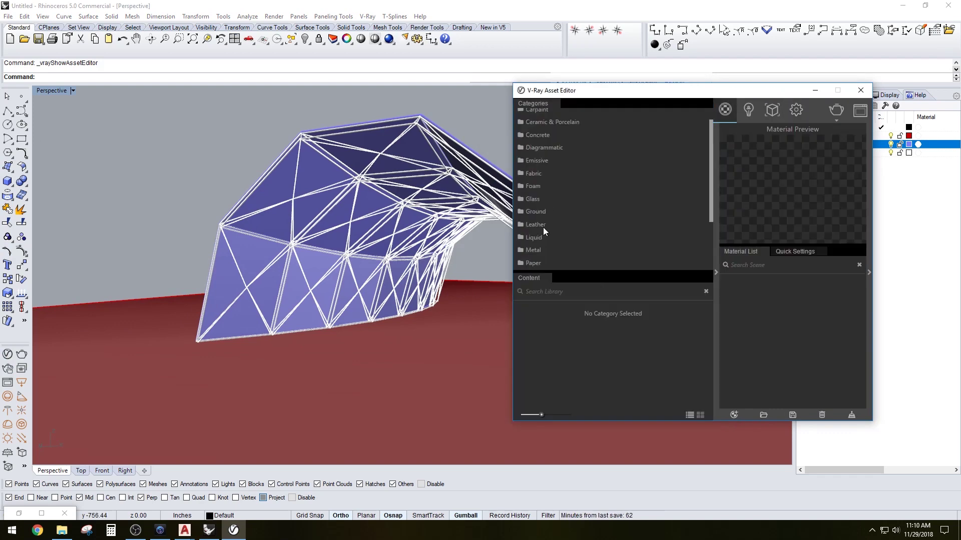
# Add the Metallic Paint Bronze material from the V-Ray library's Metal category to the scene materials.
pyautogui.click(542, 228)
pyautogui.scroll(-3, 615, 361)
pyautogui.moveTo(615, 361); pyautogui.dragTo(784, 319)
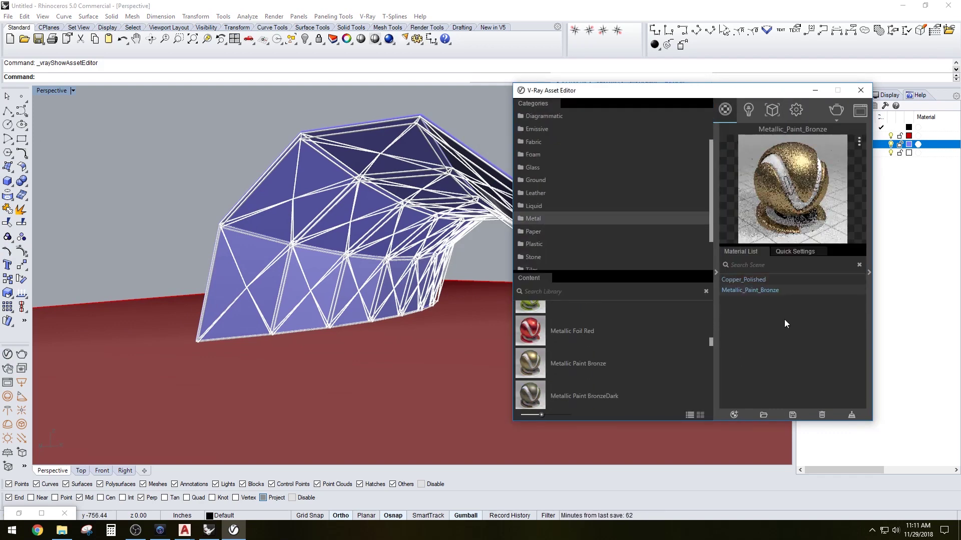
# Add a tinted glass material from the library's Glass category to the scene materials for the panels.
pyautogui.click(535, 167)
pyautogui.scroll(-8, 593, 361)
pyautogui.scroll(3, 593, 362)
pyautogui.moveTo(585, 366); pyautogui.dragTo(781, 327)
# Browse the library's plastic materials for one that suits the ground plane.
pyautogui.scroll(-3, 545, 236)
pyautogui.click(536, 200)
pyautogui.scroll(-10, 584, 348)
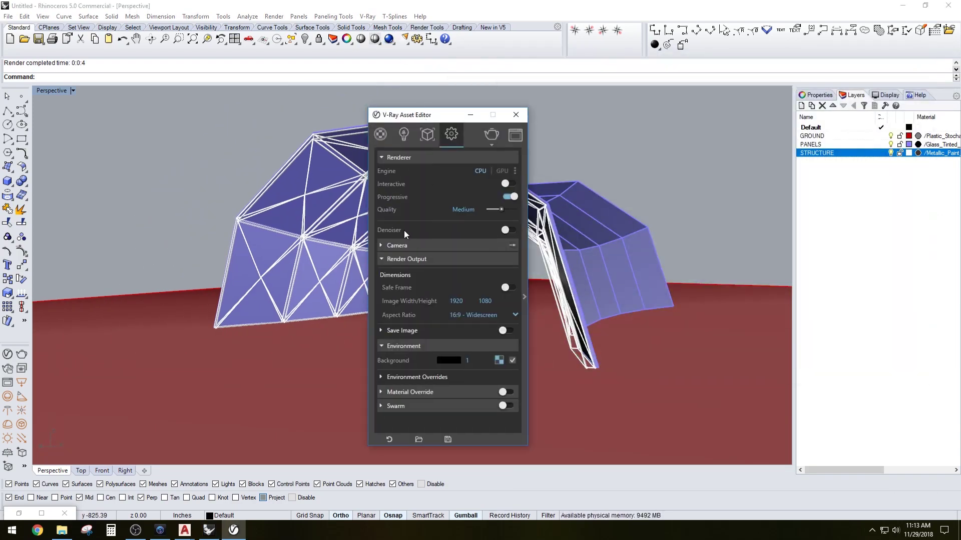
# Open the V-Ray camera settings and render the perspective view of the vault.
pyautogui.click(404, 245)
pyautogui.click(491, 134)
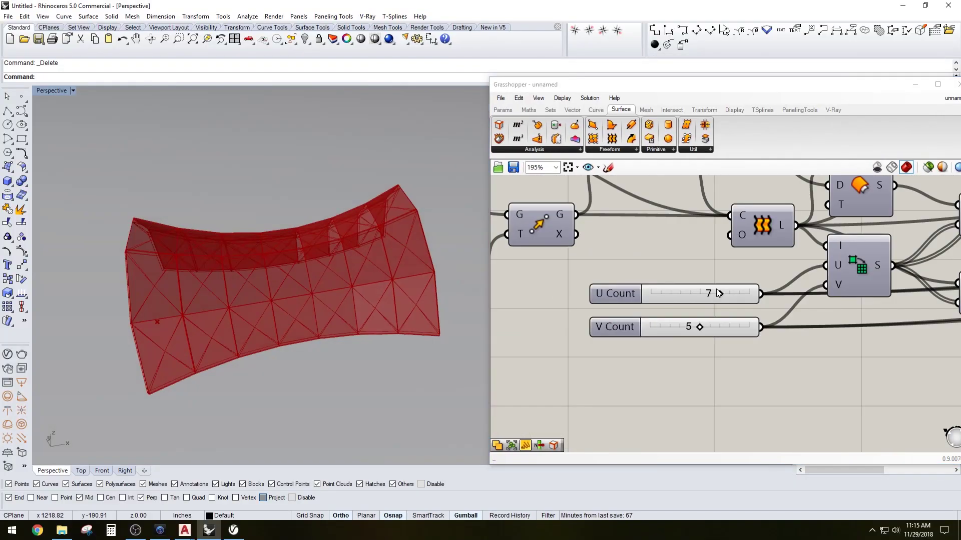
# Set both the U Count and V Count sliders of the surface division to 10.
pyautogui.doubleClick(700, 294)
pyautogui.write('10')
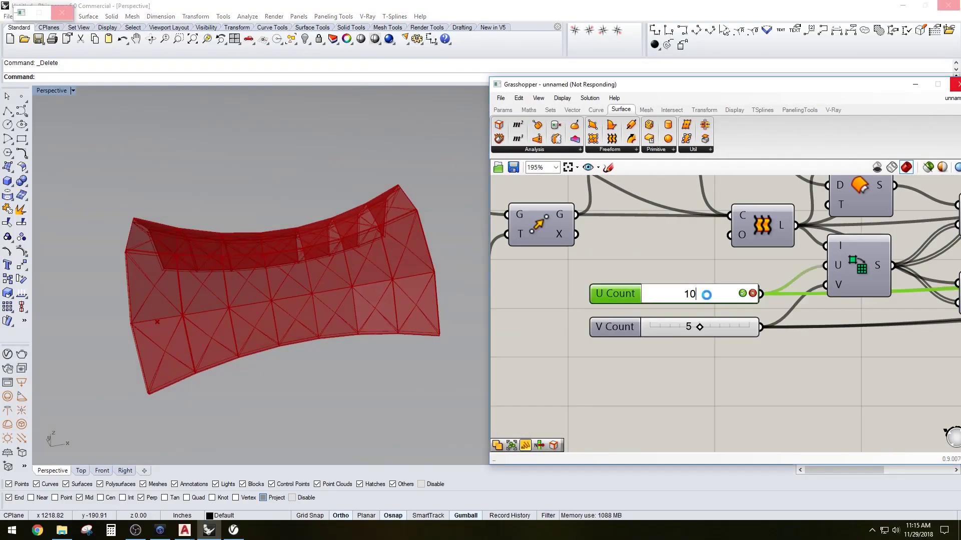
pyautogui.doubleClick(701, 327)
pyautogui.write('10')
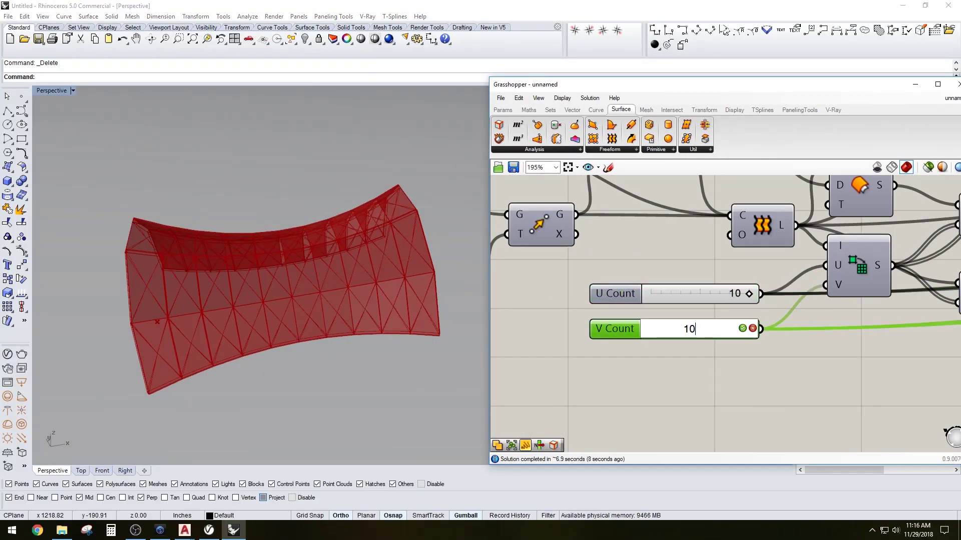
pyautogui.press('Return')
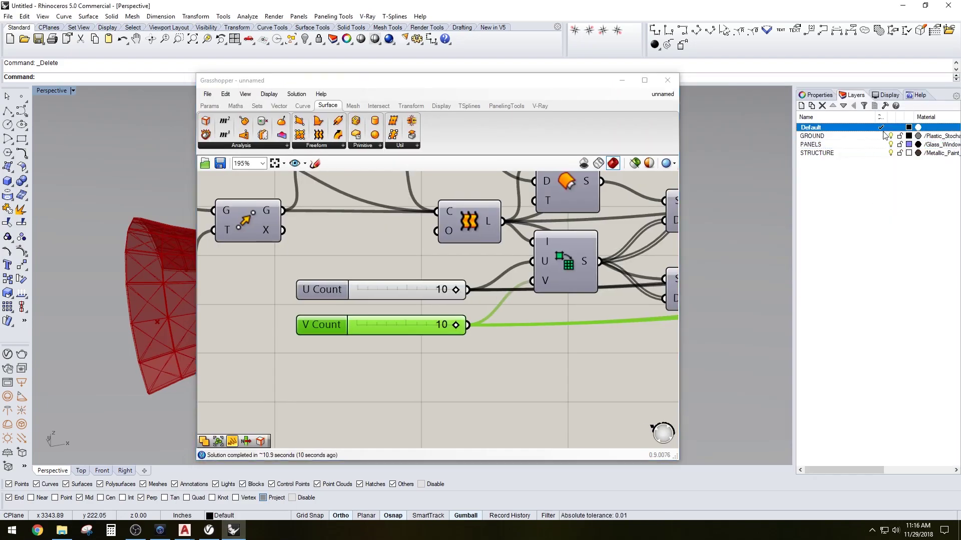
# Bake the pipe Group onto the STRUCTURE layer.
pyautogui.scroll(-5, 379, 337)
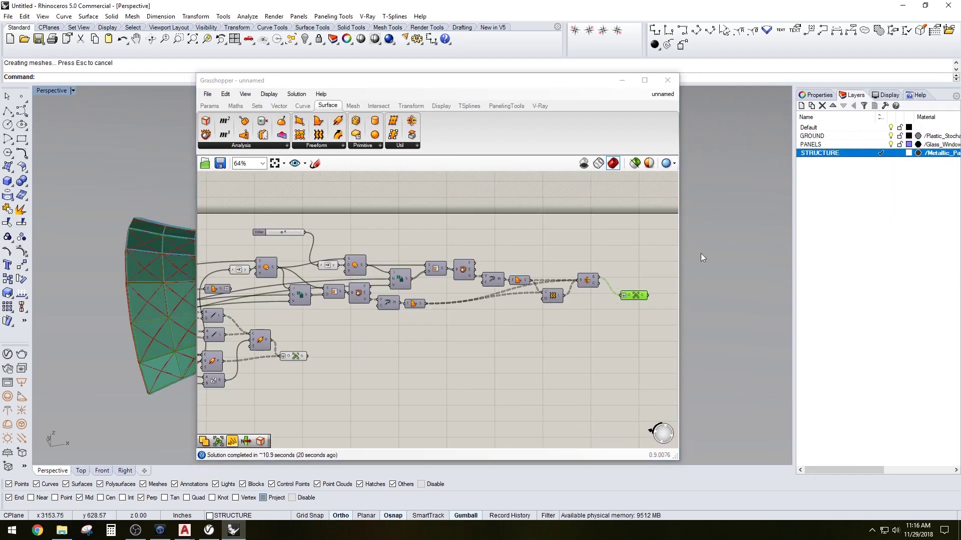
pyautogui.middleClick(300, 356)
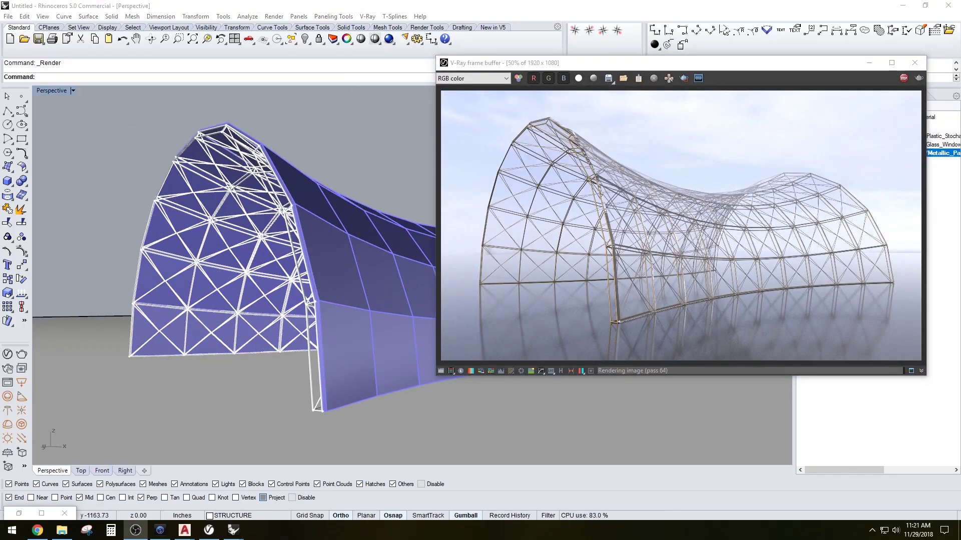
# Examine the finished render of the vault up close, checking the pipe joints, edge members, panels and ground reflections.
pyautogui.scroll(2, 626, 239)
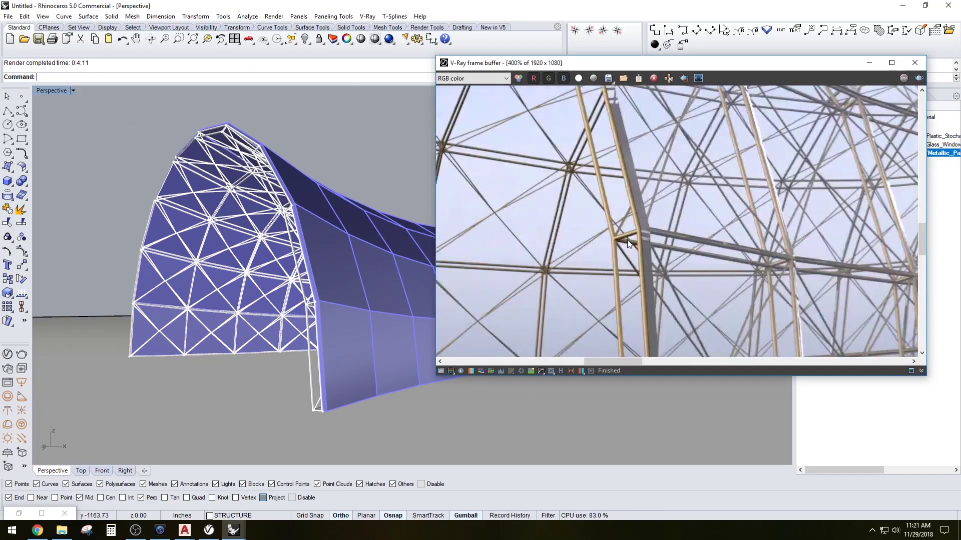
pyautogui.scroll(-1, 722, 256)
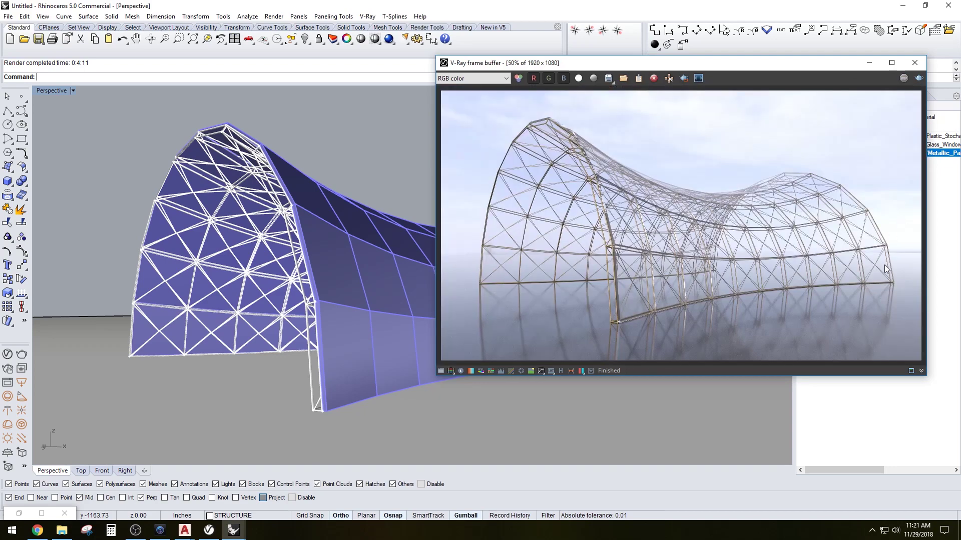
pyautogui.scroll(2, 885, 294)
pyautogui.scroll(-1, 881, 302)
pyautogui.scroll(2, 835, 164)
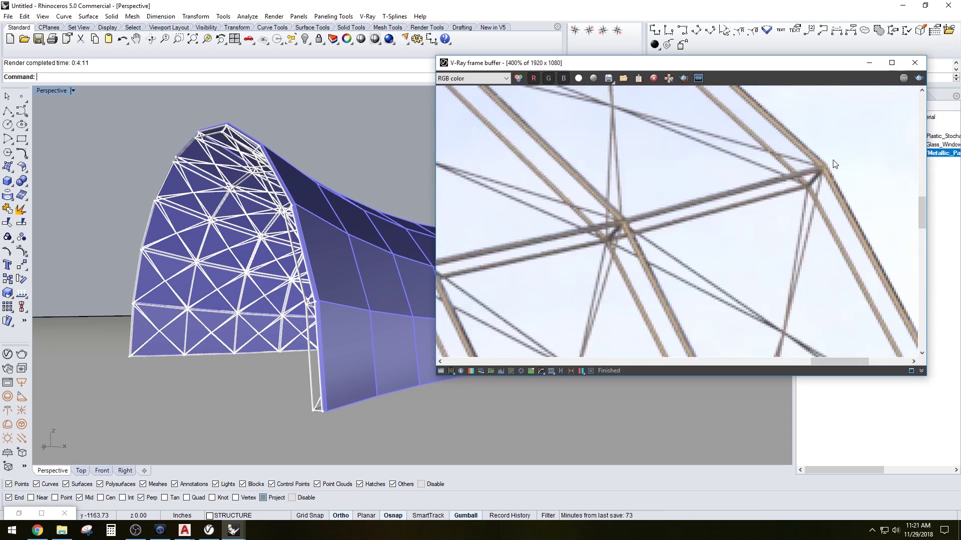
pyautogui.scroll(-3, 827, 167)
pyautogui.scroll(1, 608, 185)
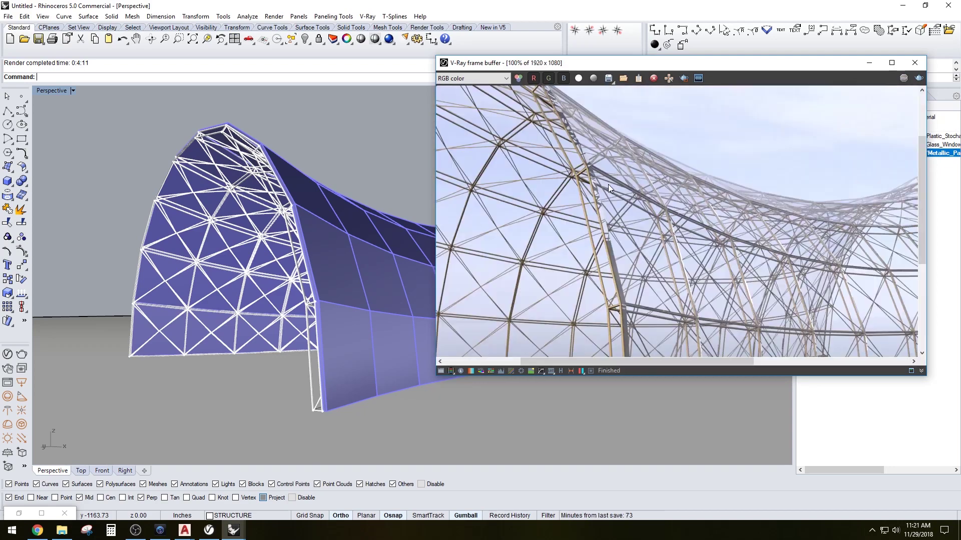
pyautogui.scroll(-1, 646, 214)
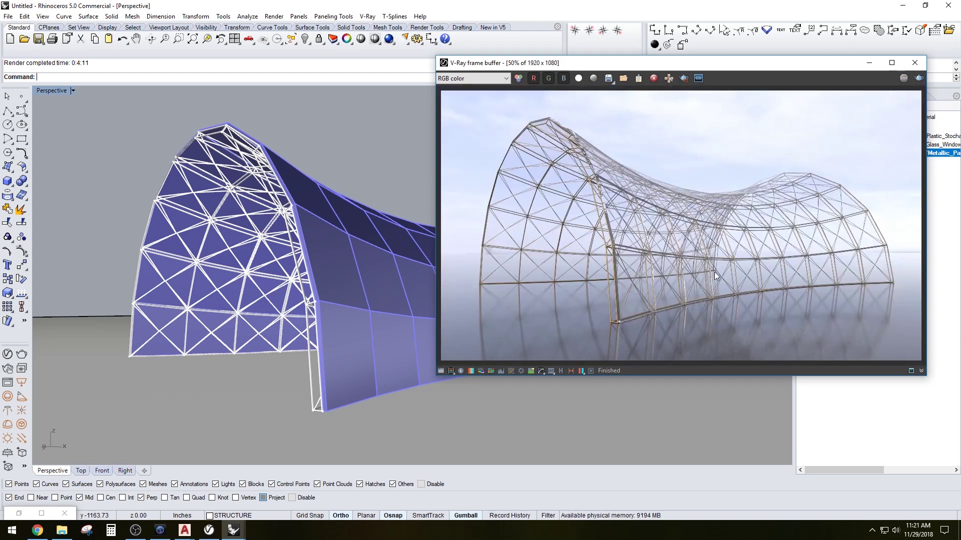
pyautogui.scroll(1, 642, 277)
pyautogui.scroll(-1, 609, 202)
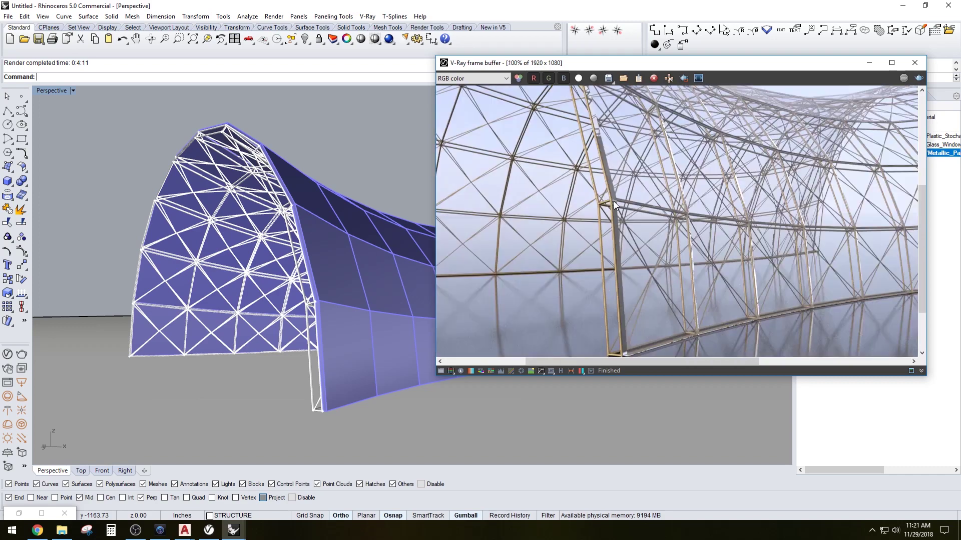
pyautogui.scroll(1, 593, 113)
pyautogui.scroll(-1, 610, 184)
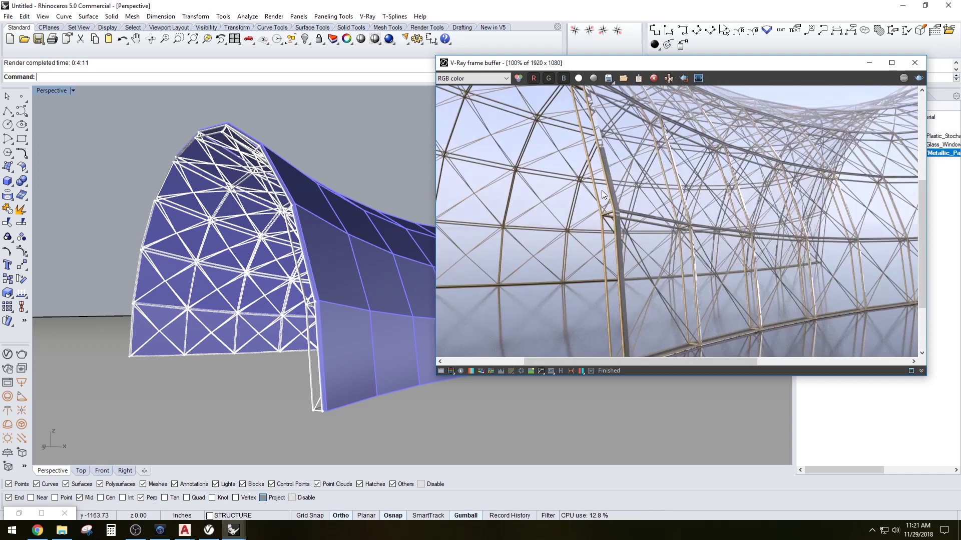
pyautogui.scroll(2, 605, 202)
pyautogui.scroll(-4, 640, 220)
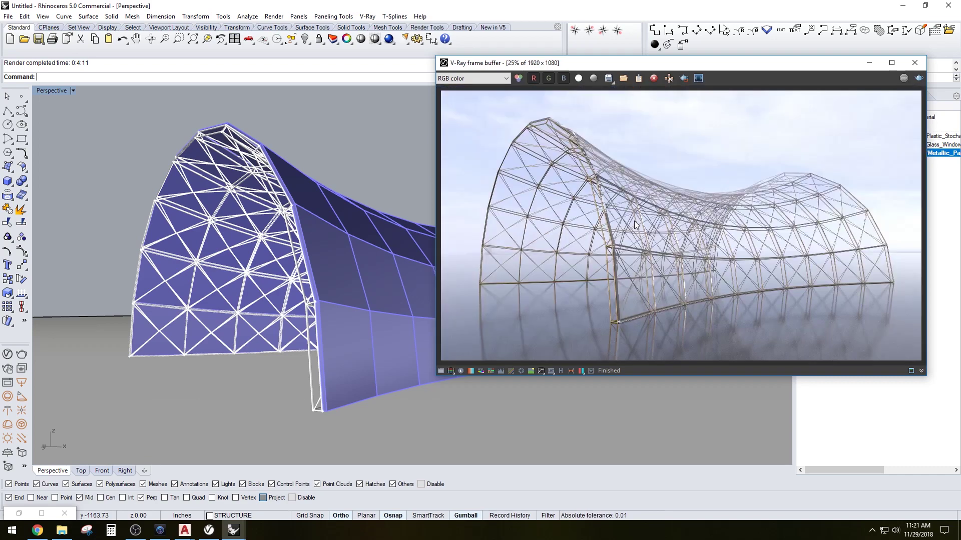
pyautogui.scroll(1, 659, 229)
# Move the render window off the model and view the vault from a higher angle to compare it with the render.
pyautogui.moveTo(688, 67); pyautogui.dragTo(728, 109)
pyautogui.moveTo(444, 153); pyautogui.dragTo(376, 200, button='right')
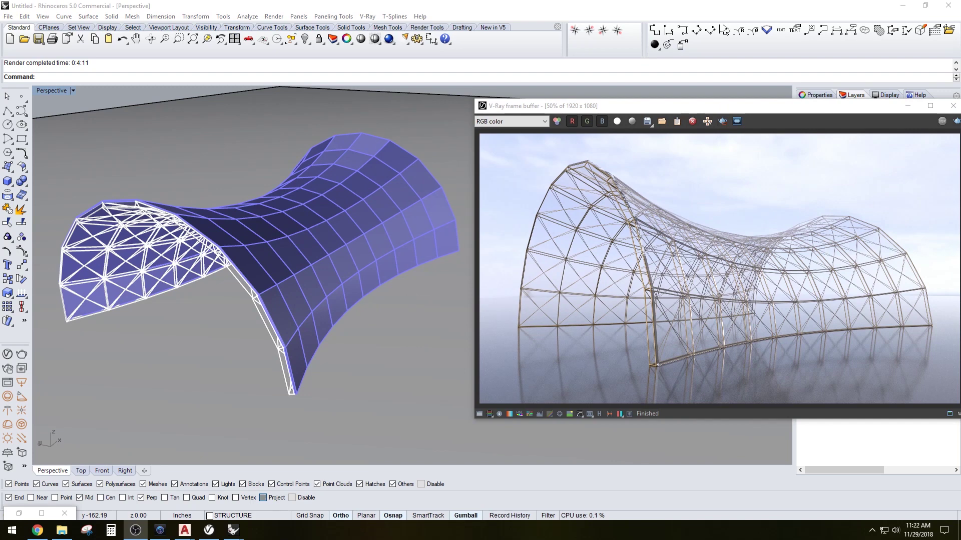
pyautogui.click(679, 110)
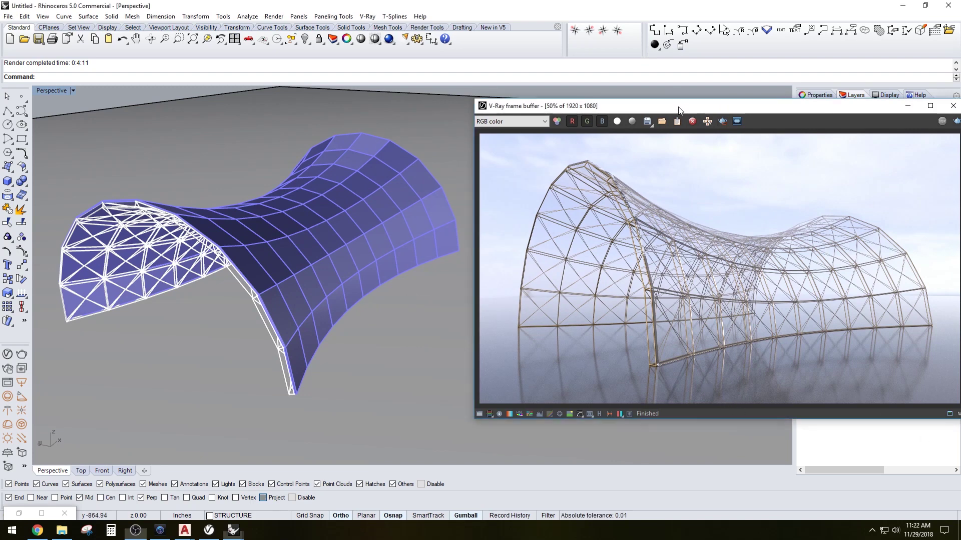